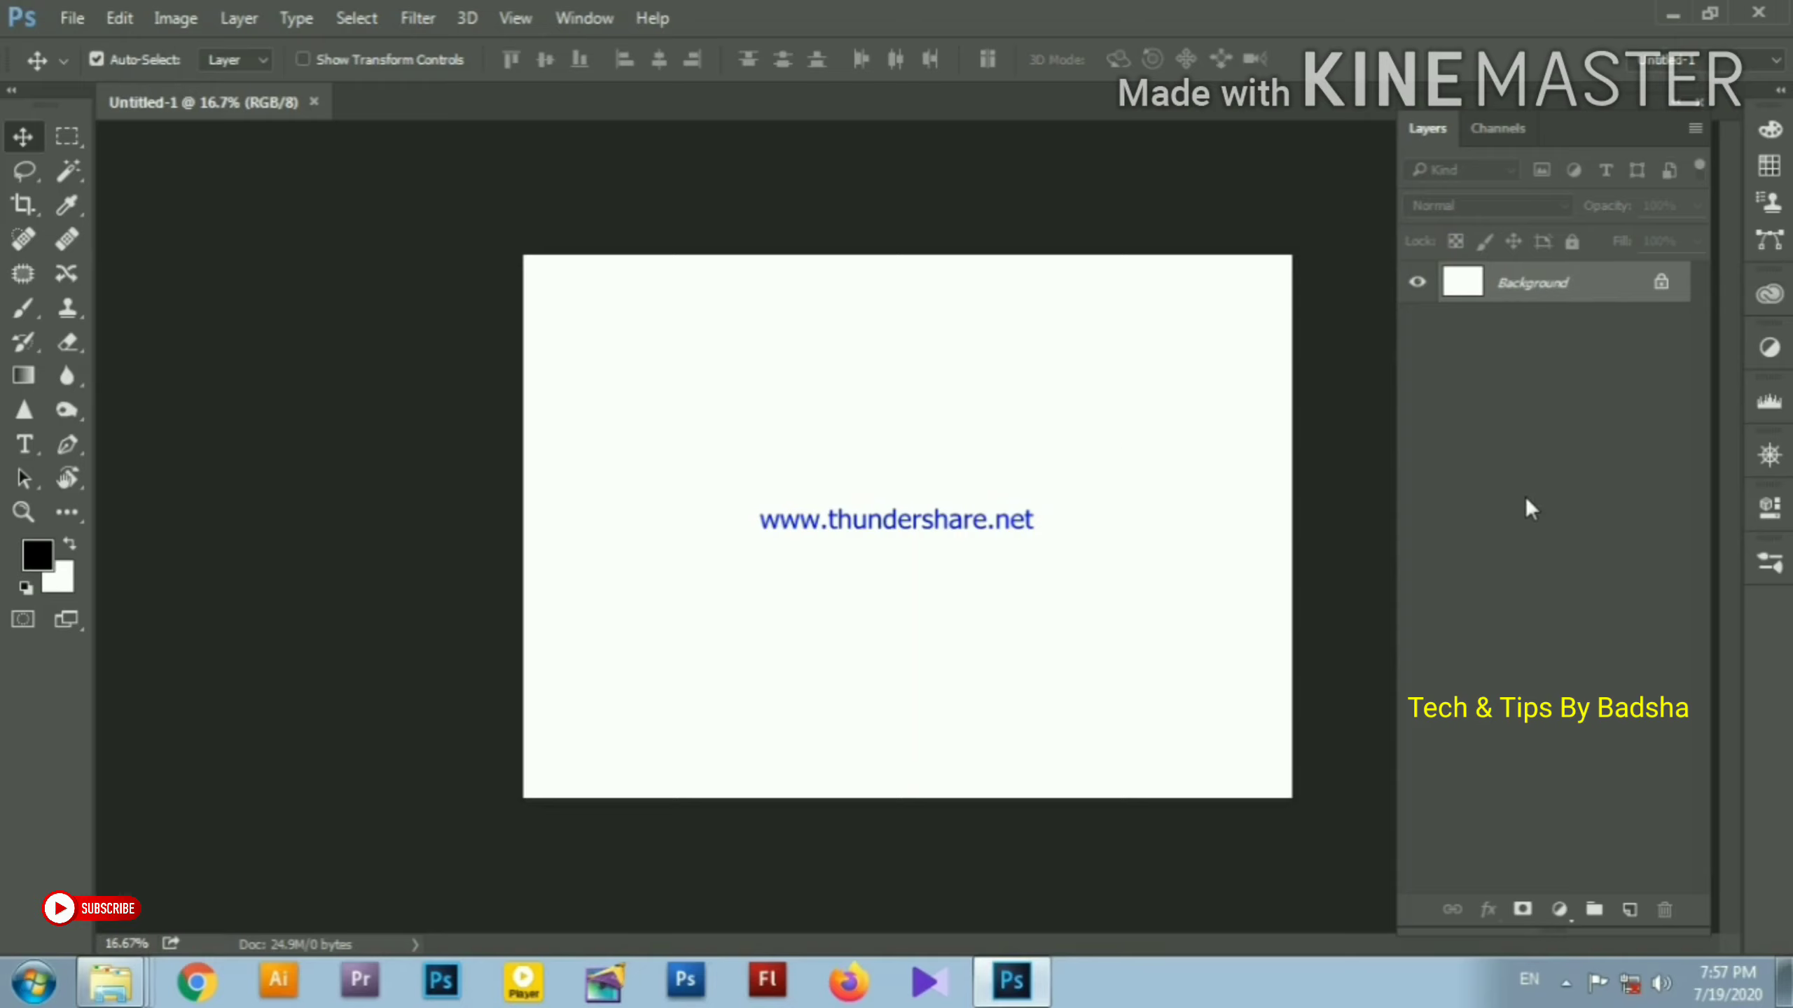
Create a new layer and fill a rectangular selection in the canvas's upper-left area with the black foreground colour
click(1629, 911)
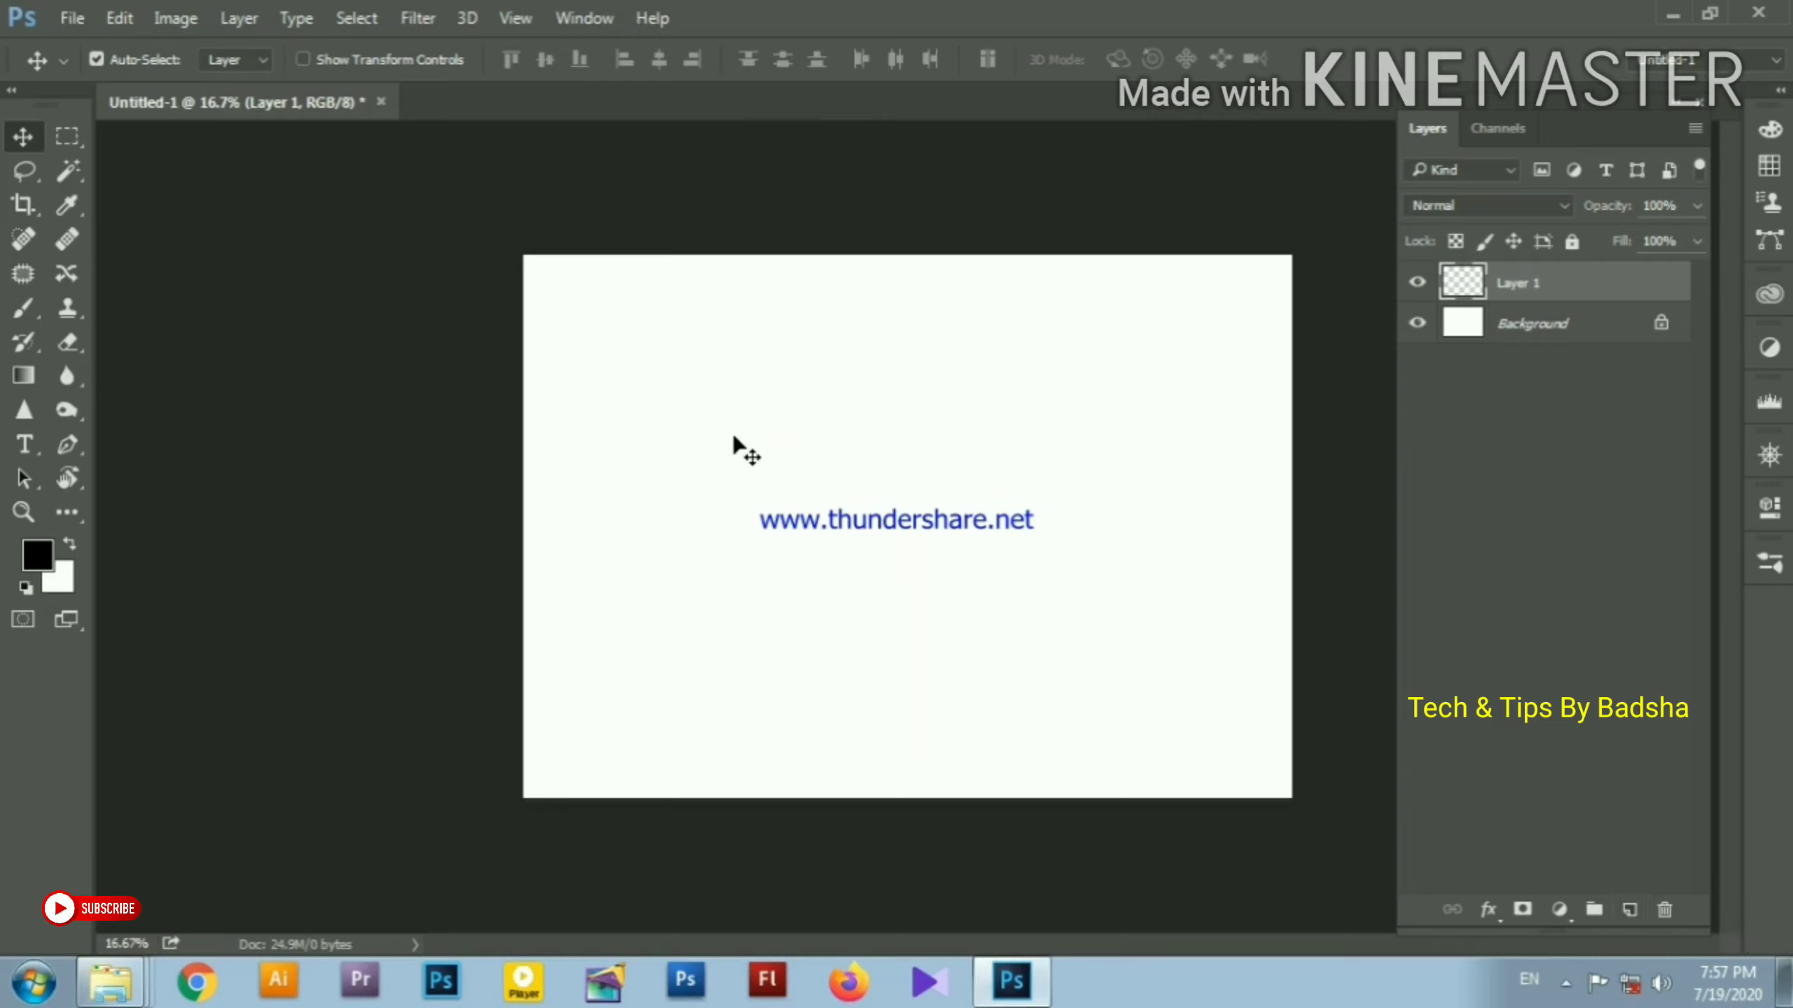
click(70, 135)
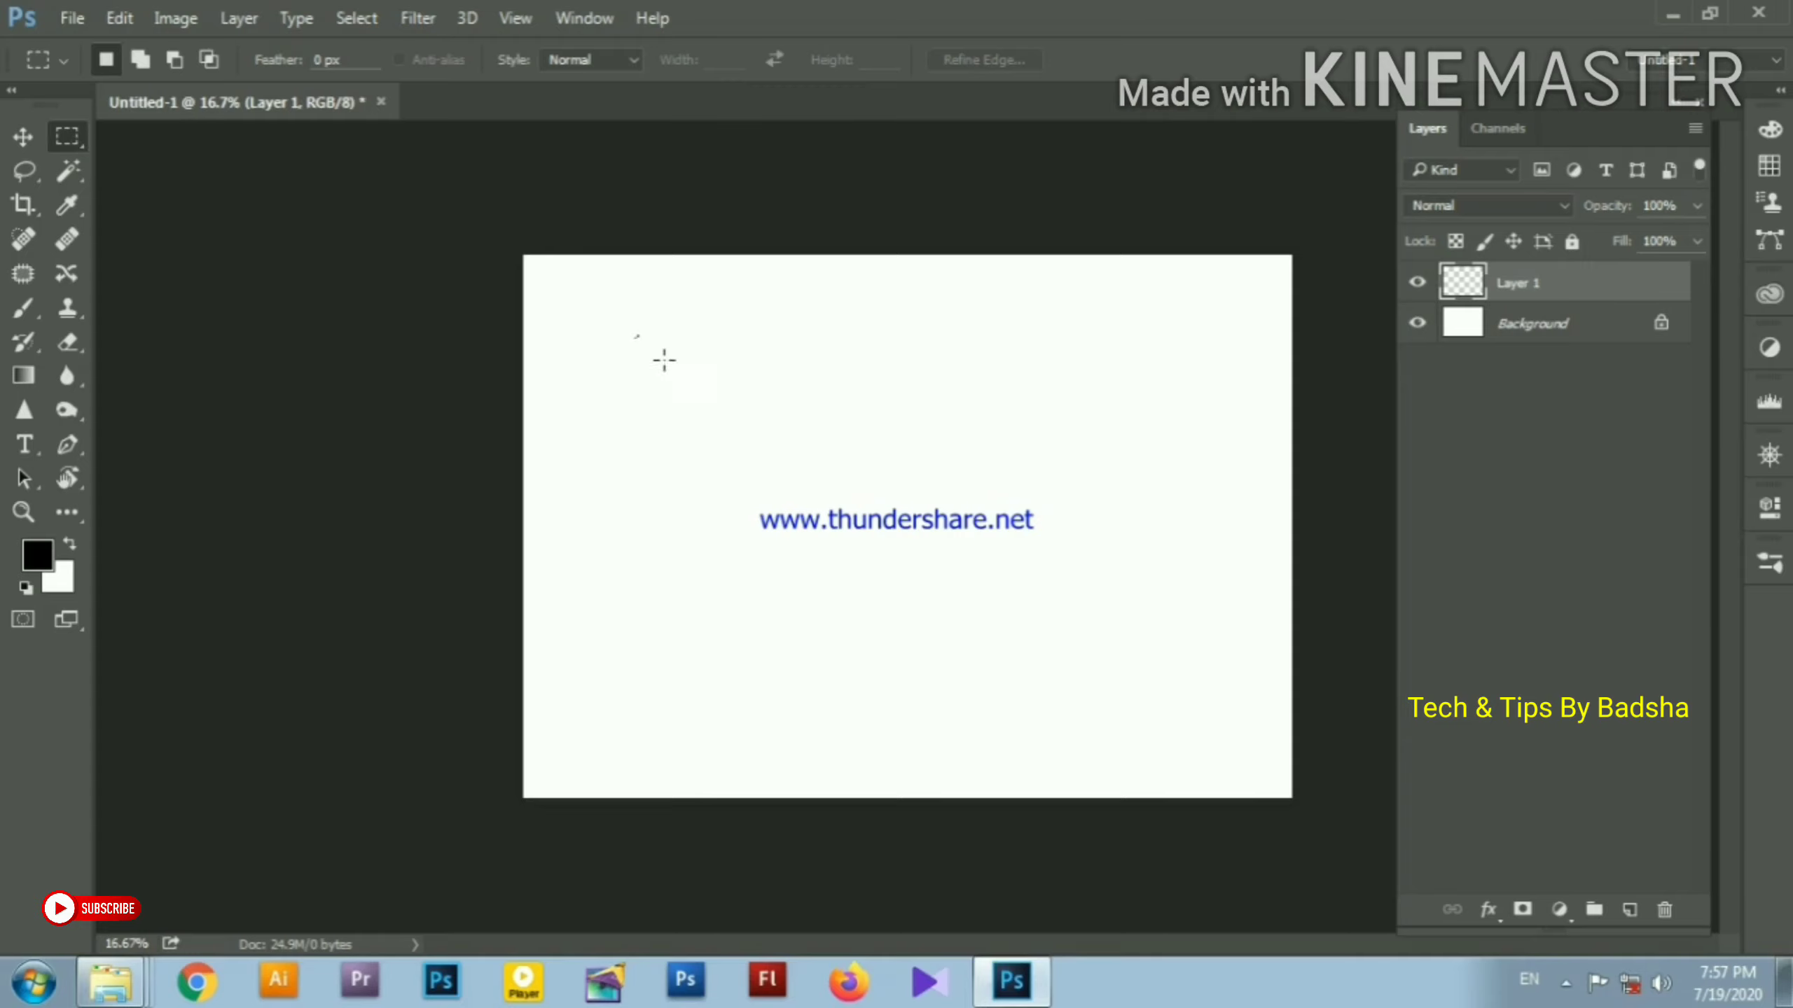
drag(634, 332, 824, 497)
key(alt)
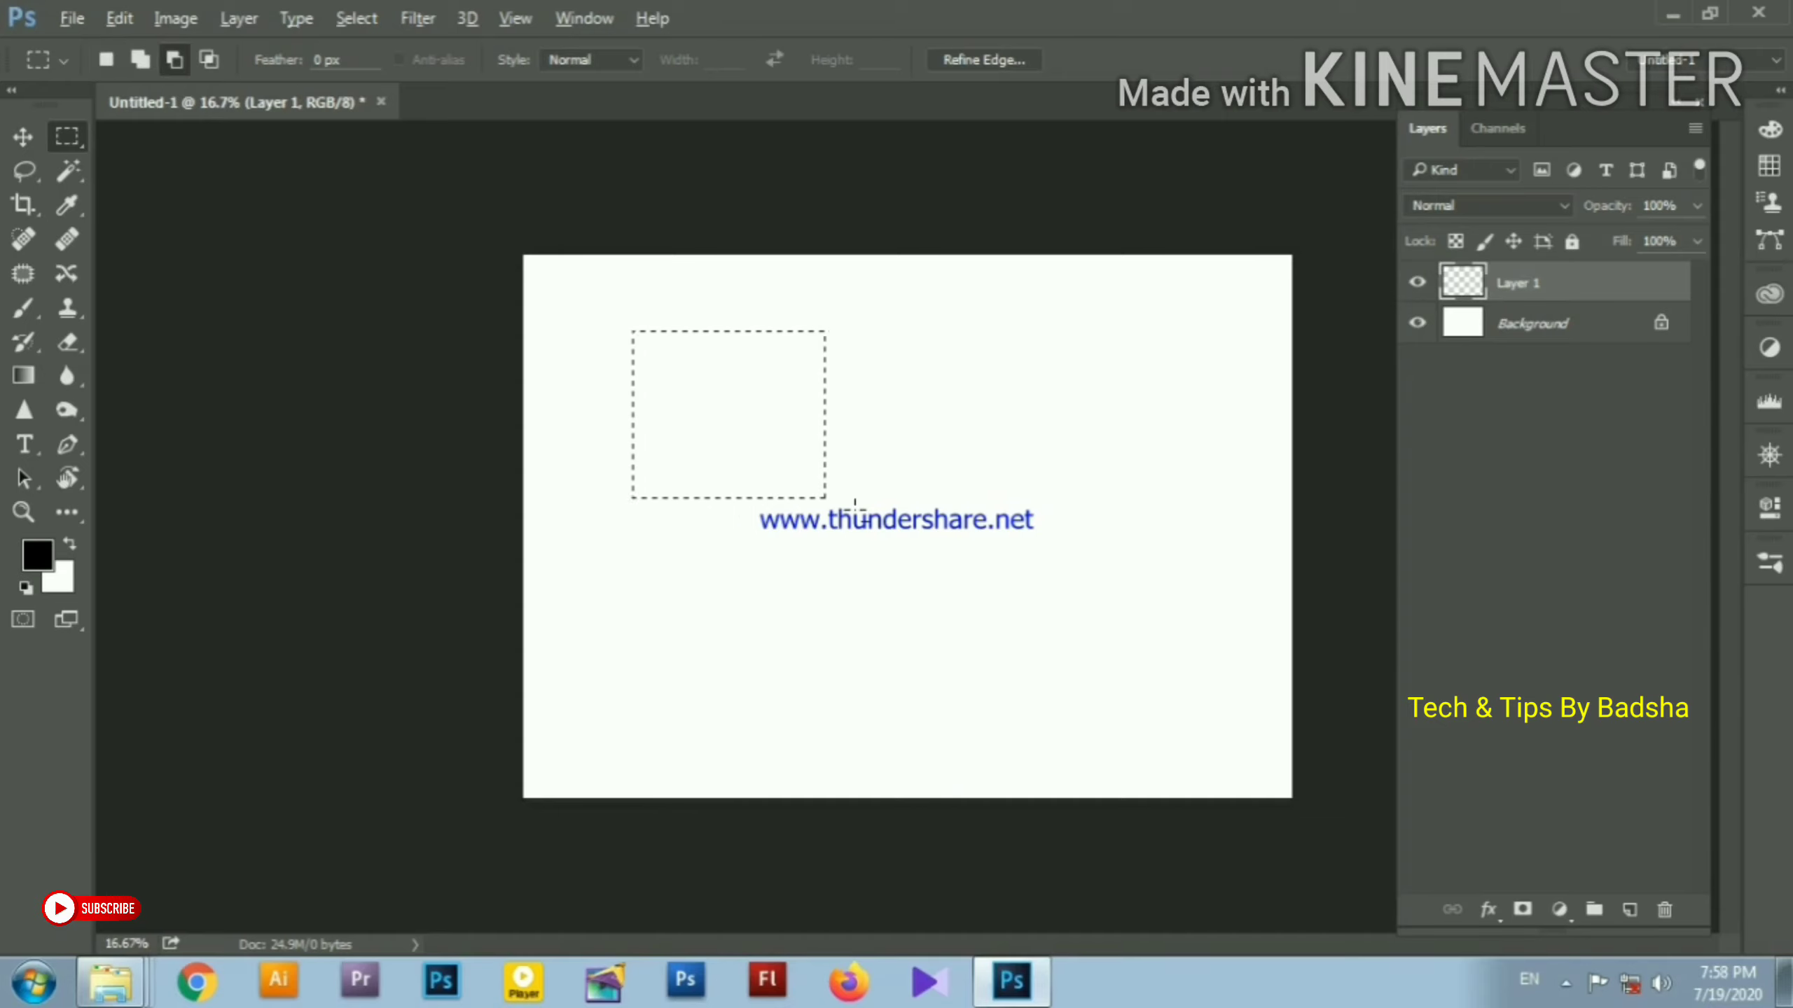
key(alt+BackSpace)
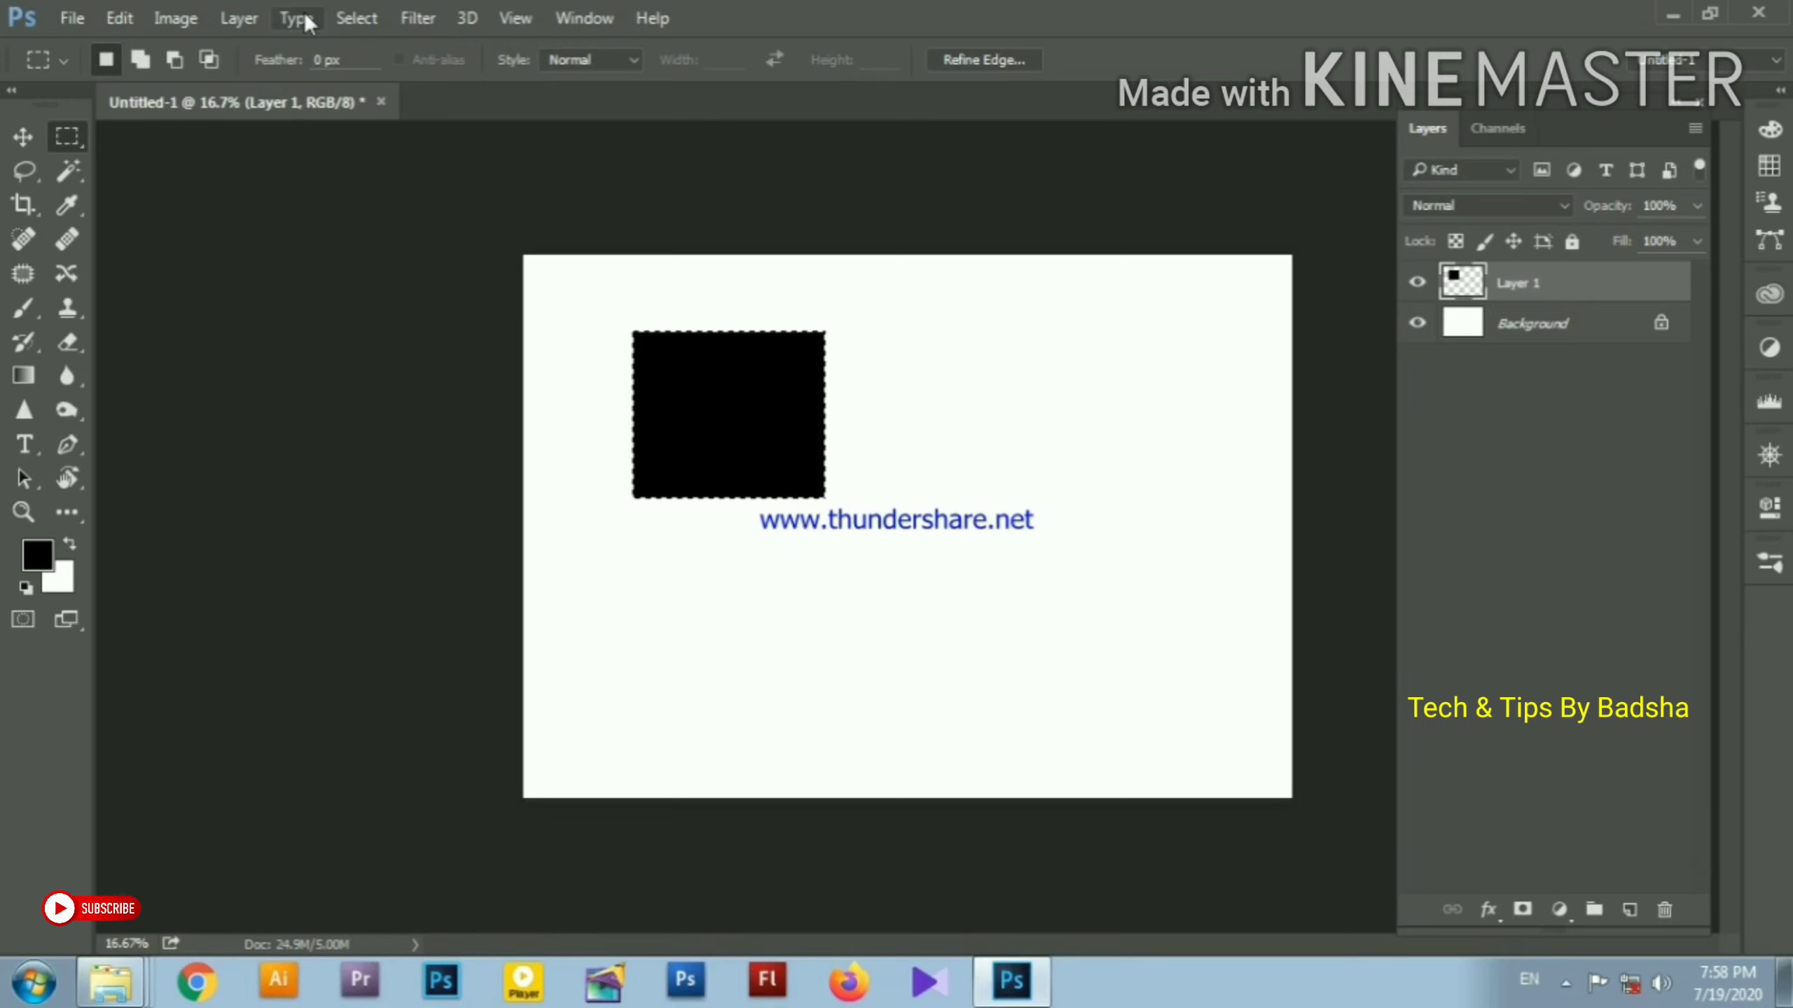
Deselect the black-filled rectangle on Layer 1
click(356, 16)
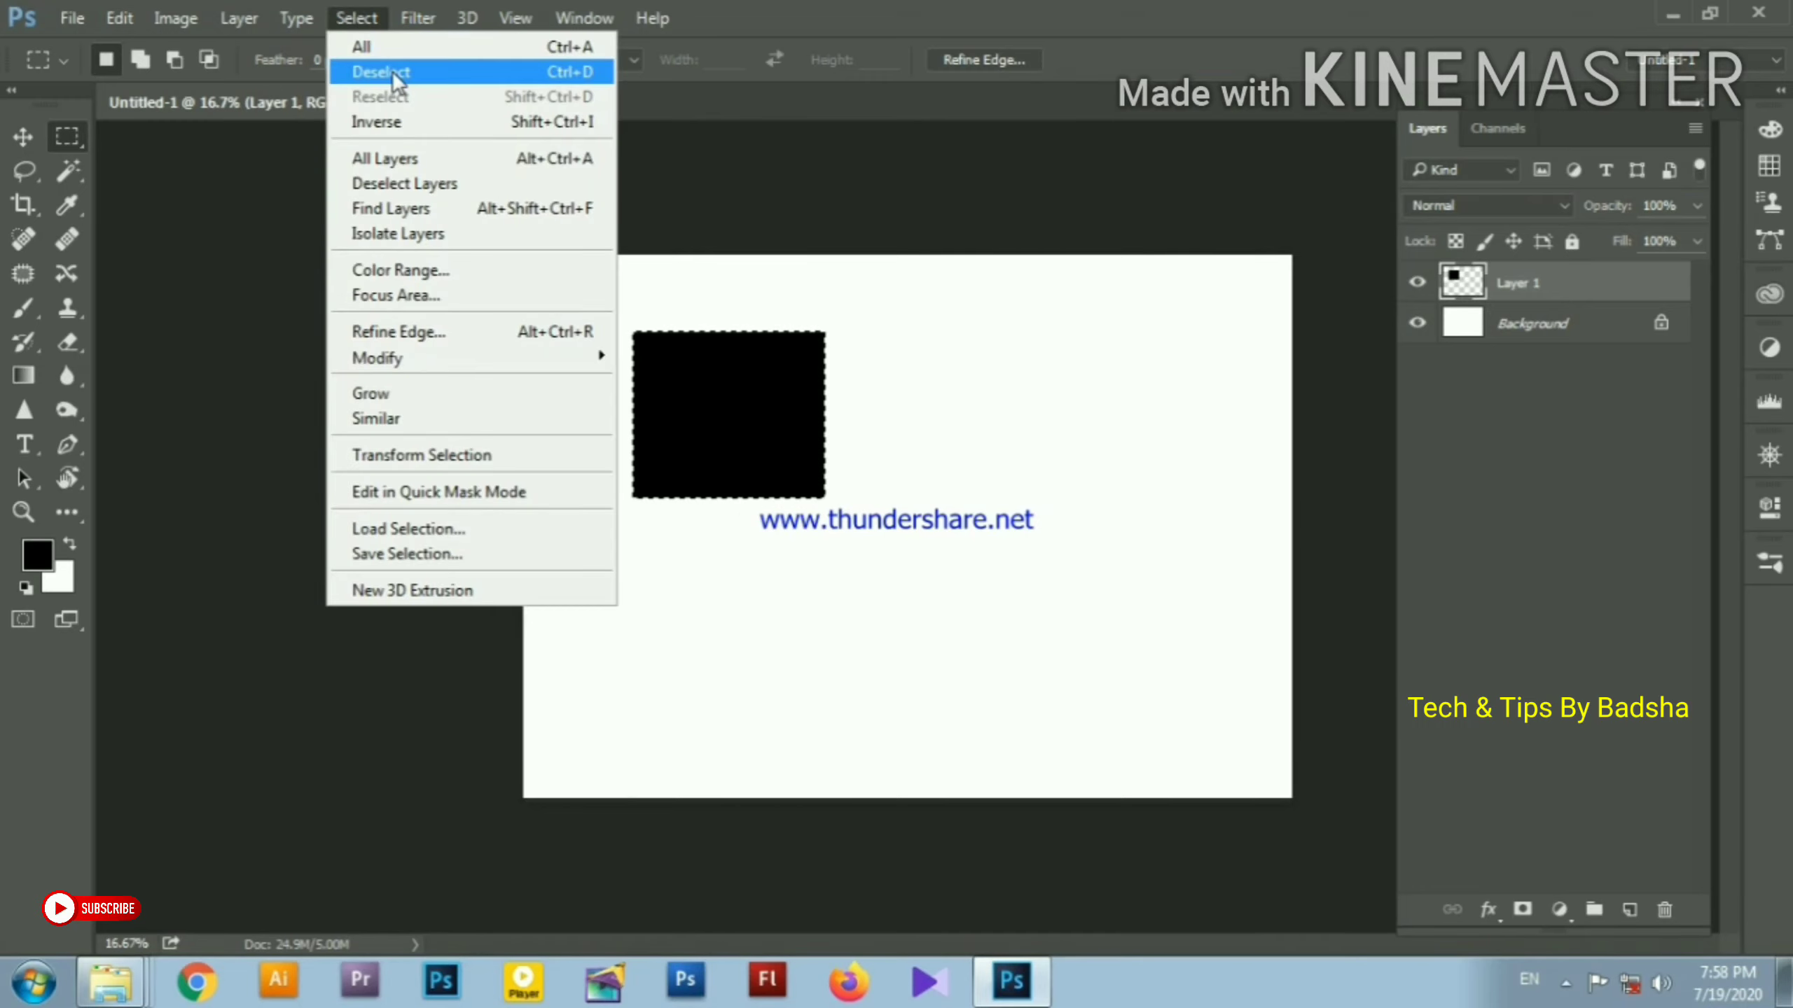
click(392, 71)
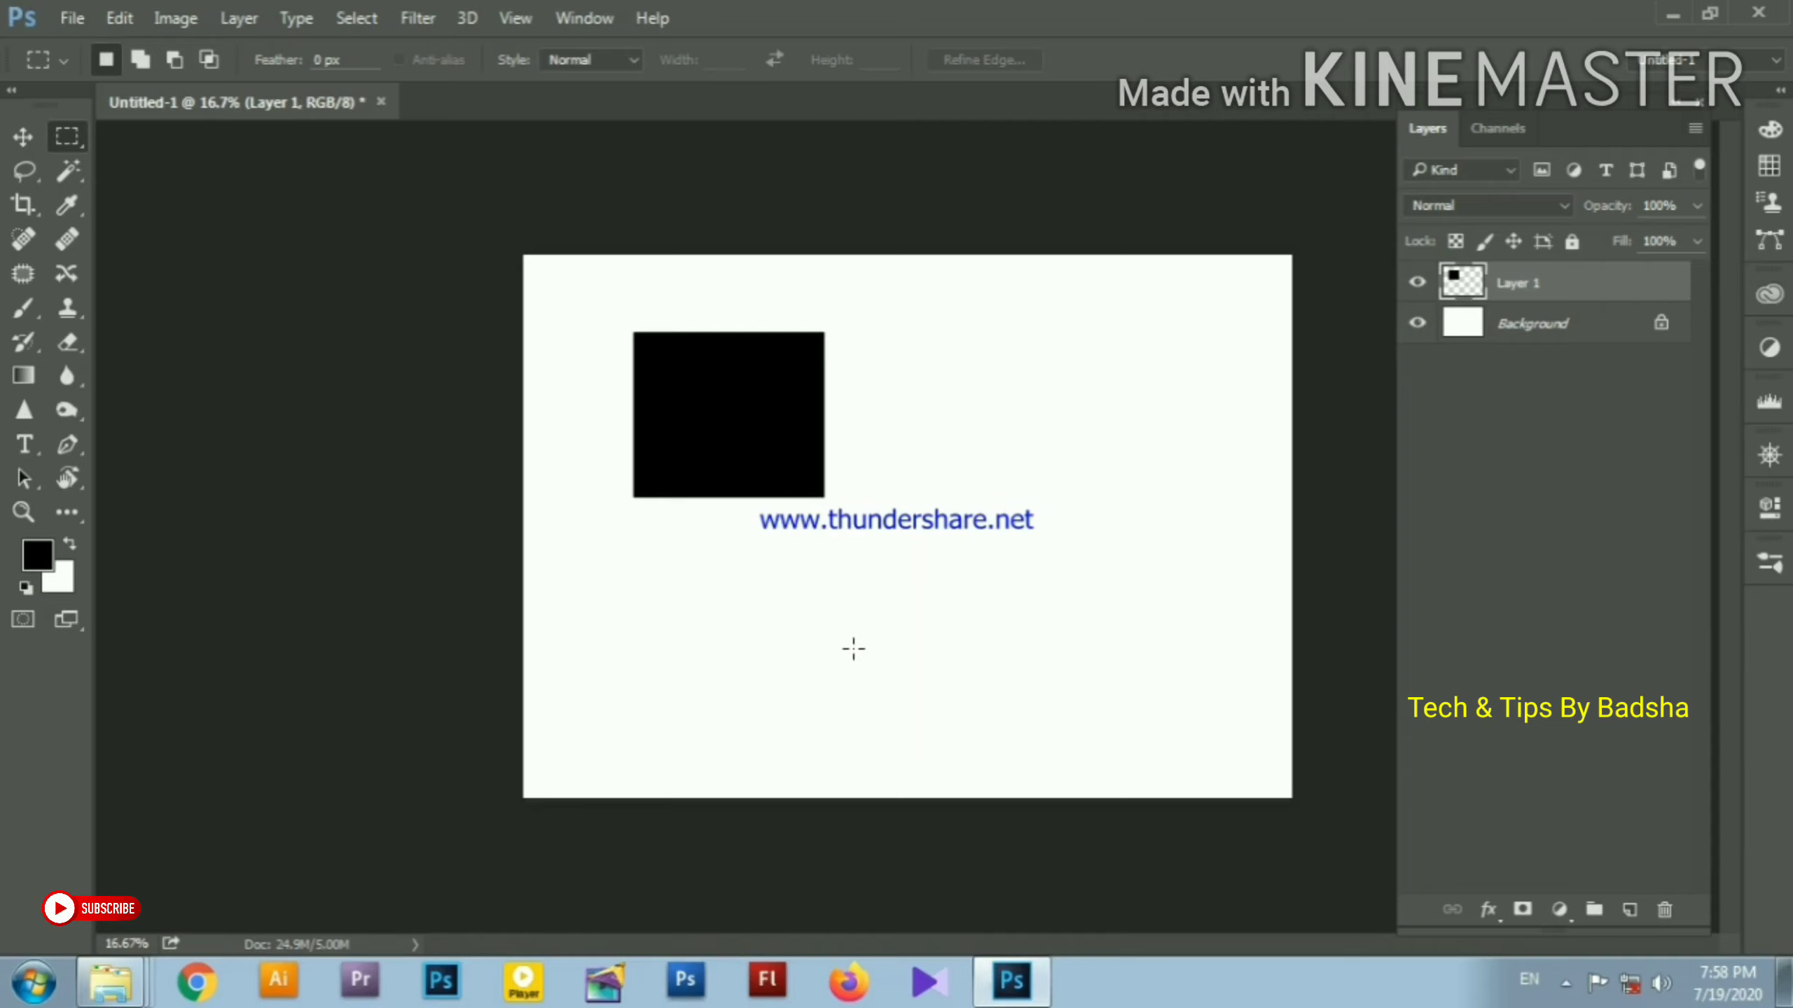
click(117, 18)
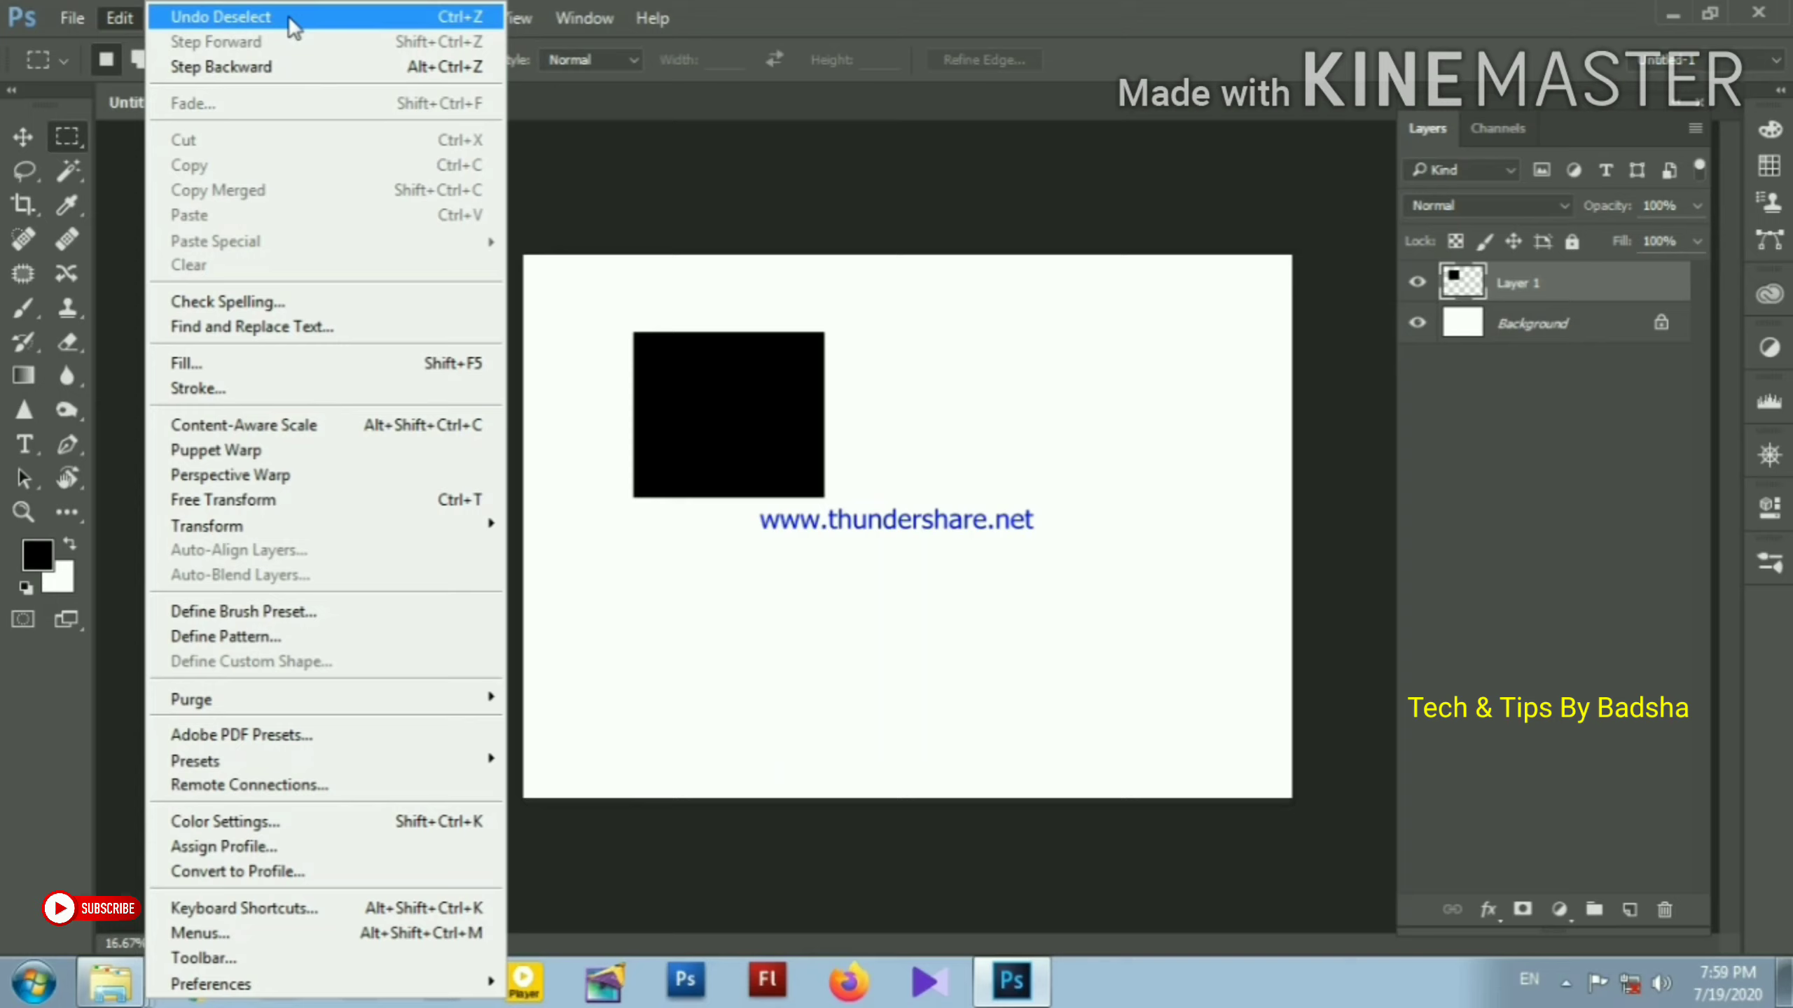
click(994, 303)
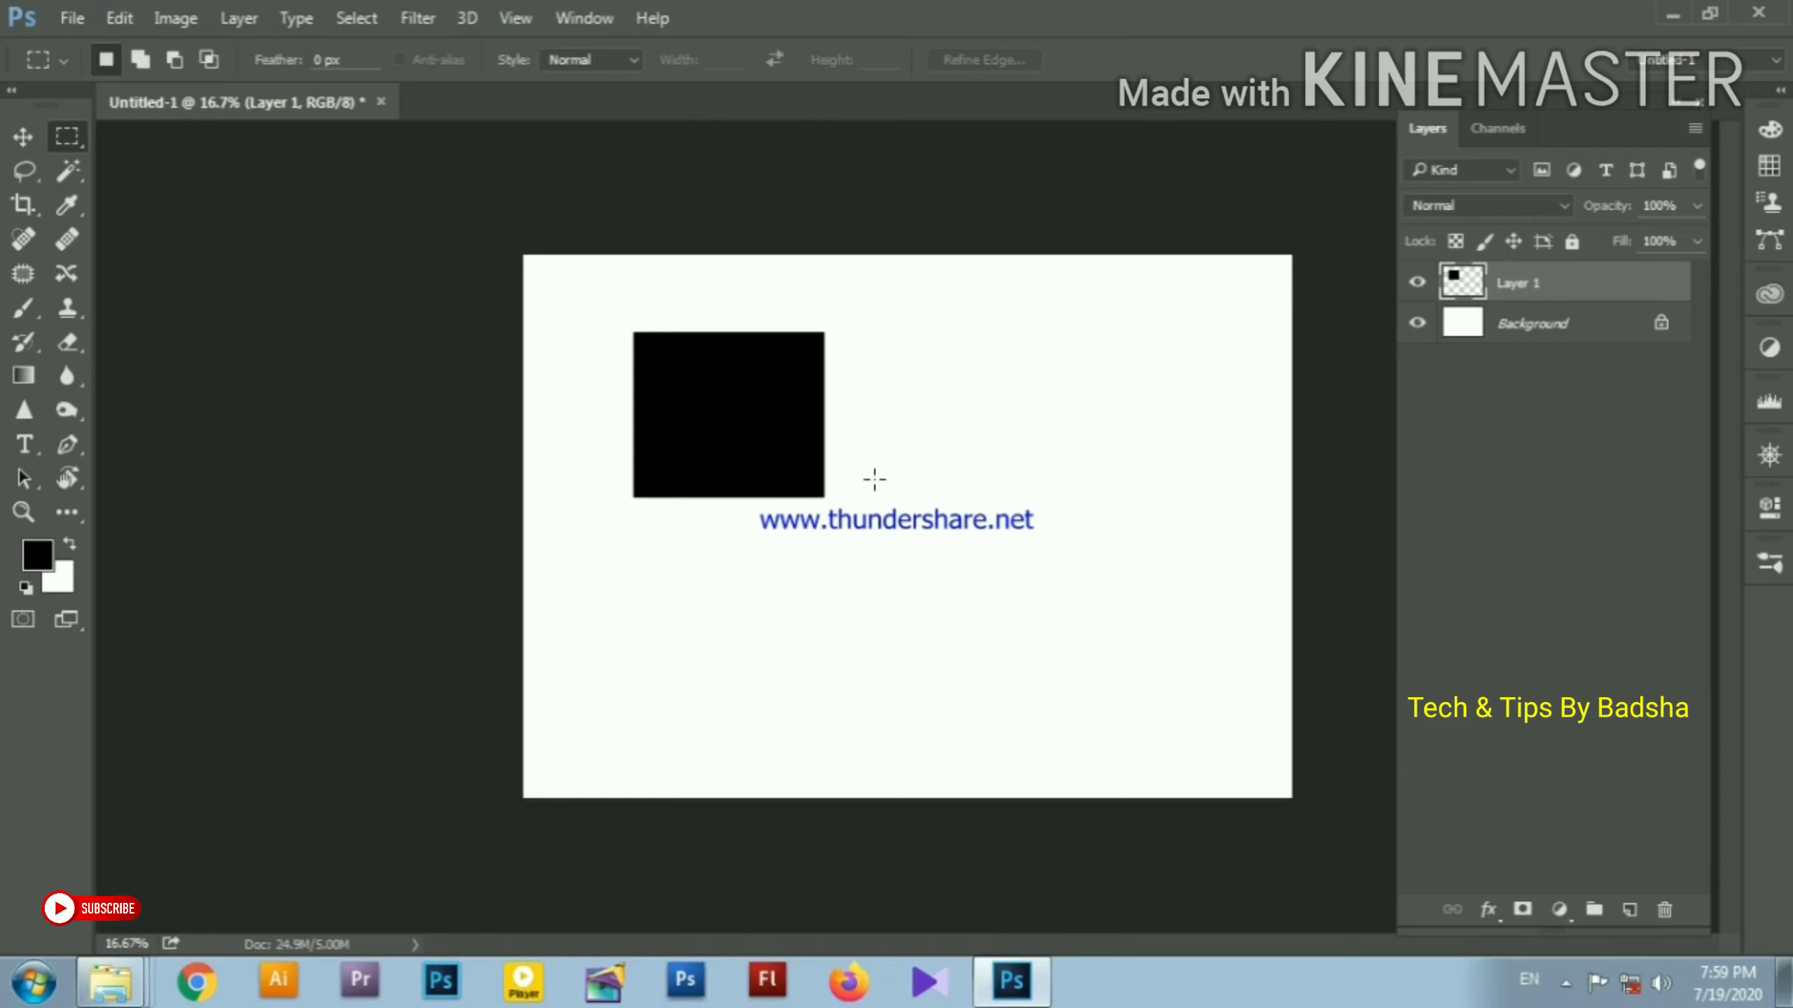
Undo the deselection to restore the selection around the black rectangle, then clear the selection again
key(ctrl+z)
key(ctrl+d)
key(ctrl+z)
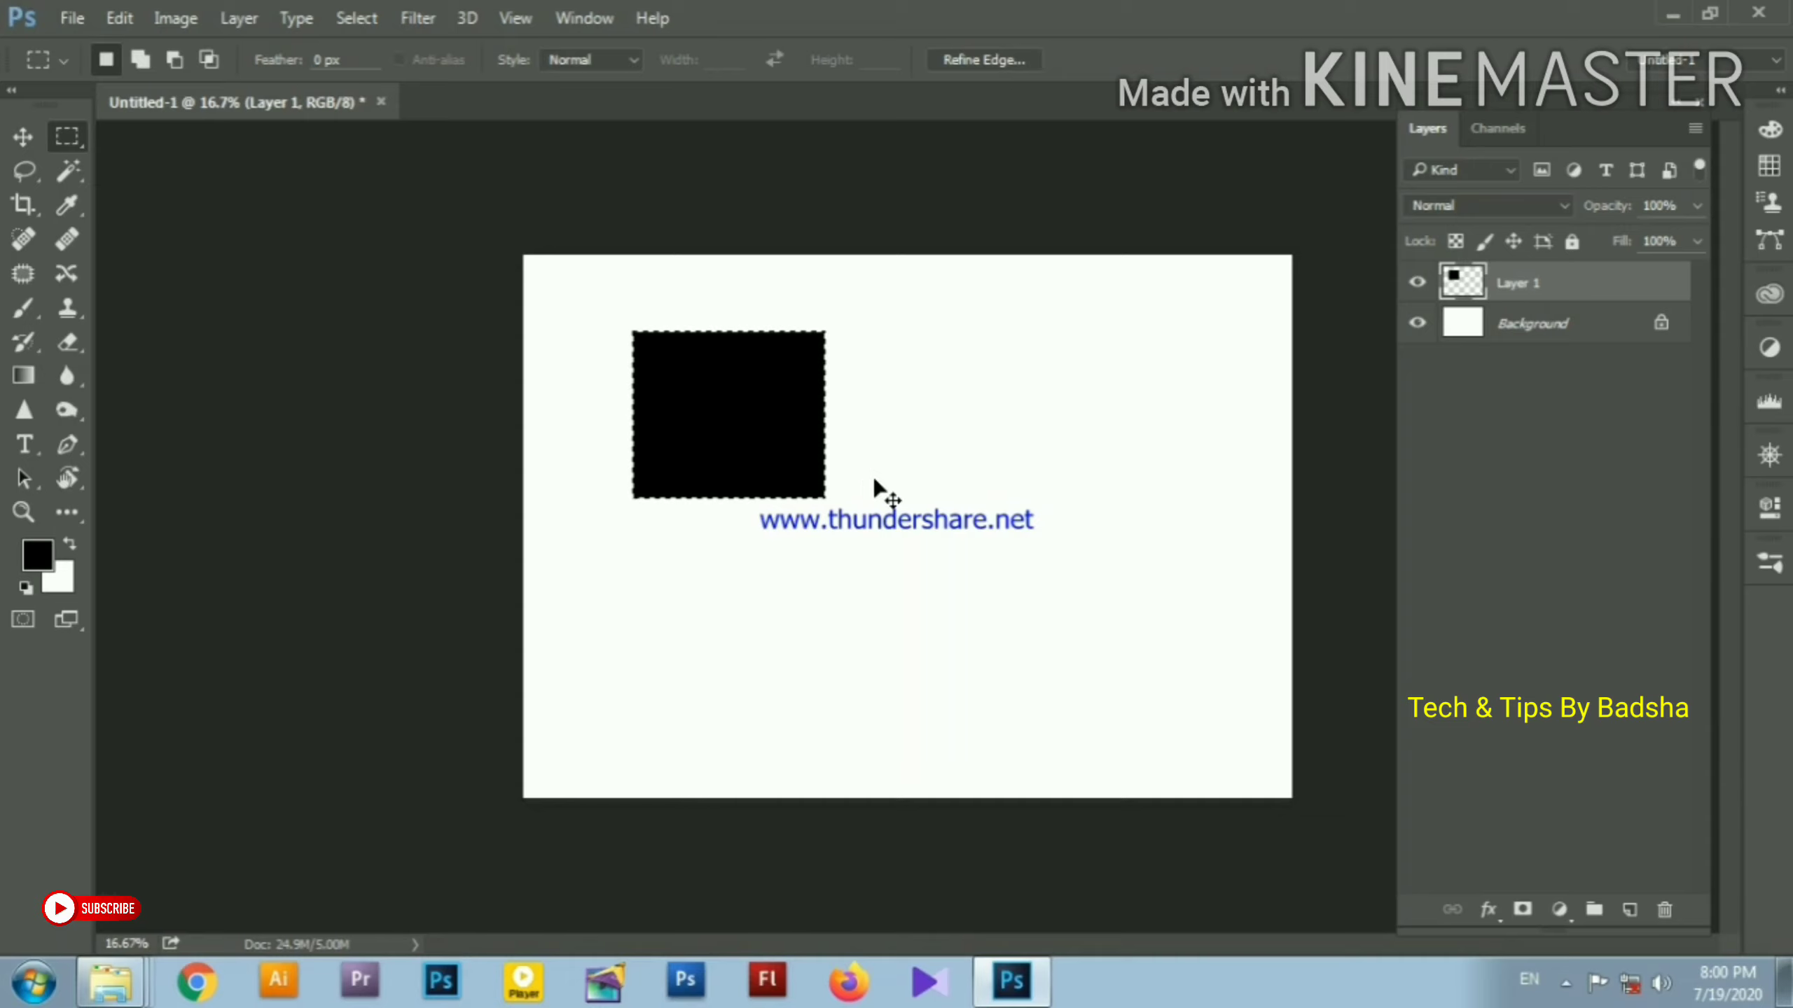
click(875, 480)
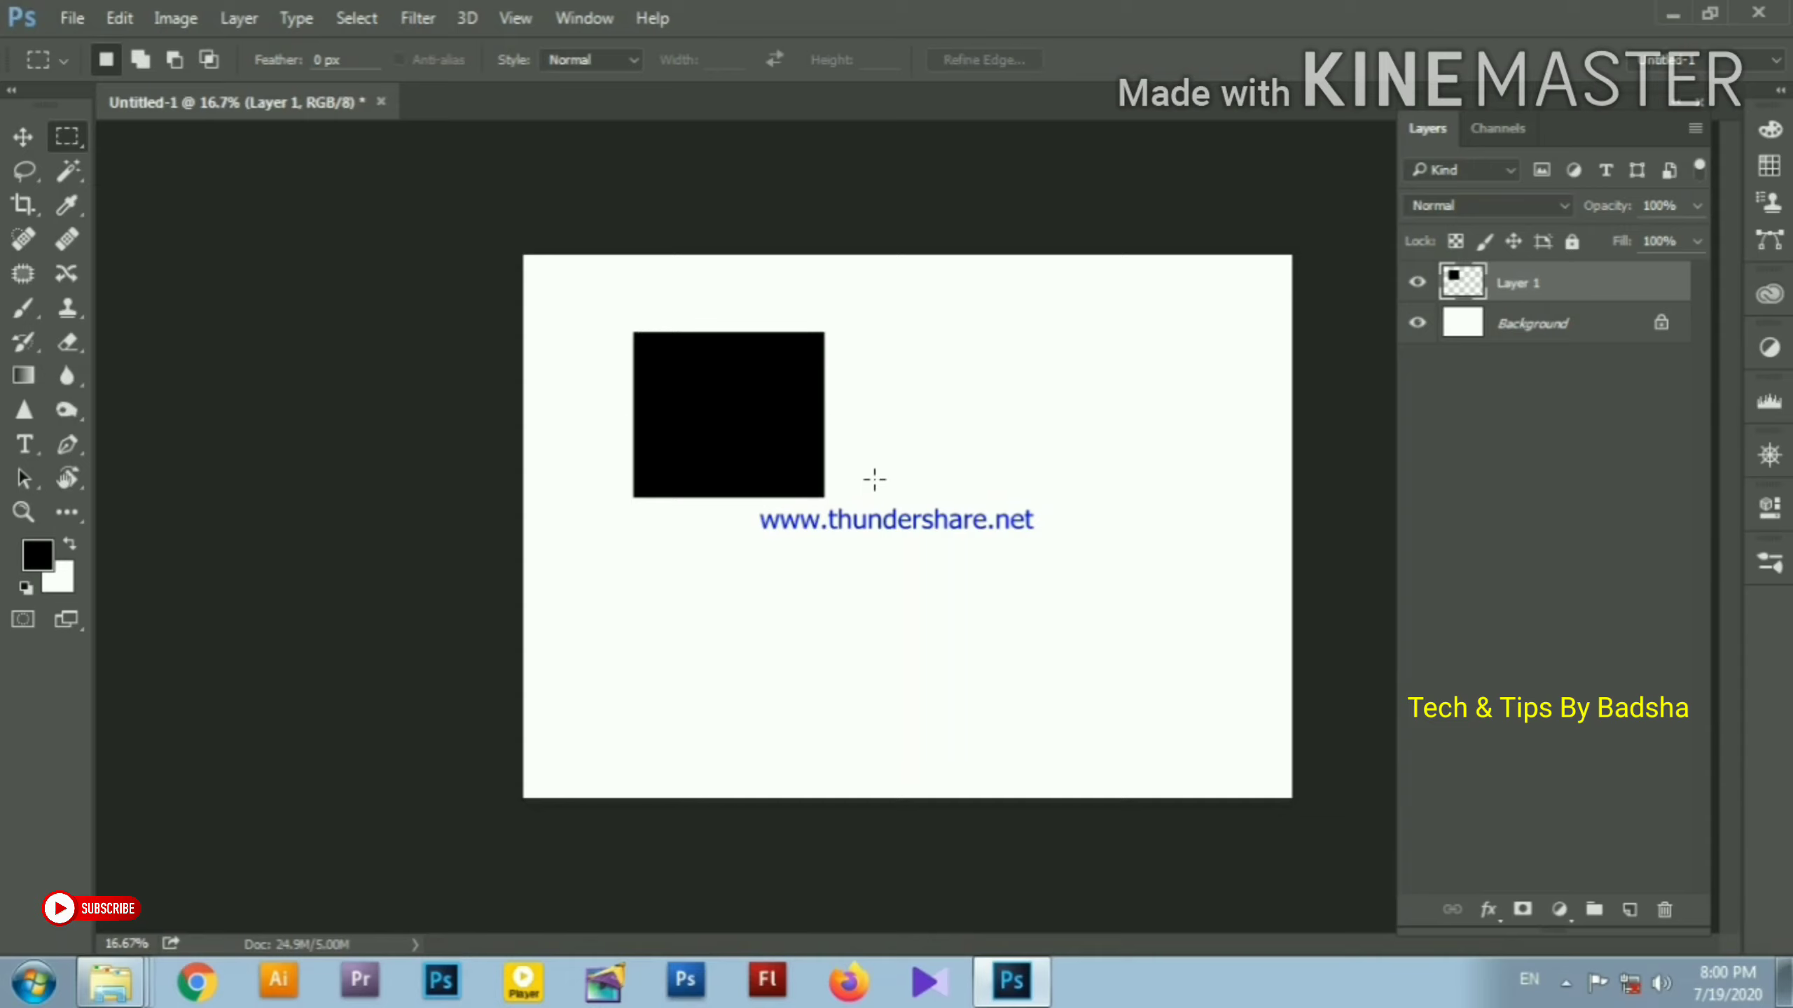
Undo the last deselection once and redo it with the Undo and Redo Deselect commands
click(120, 19)
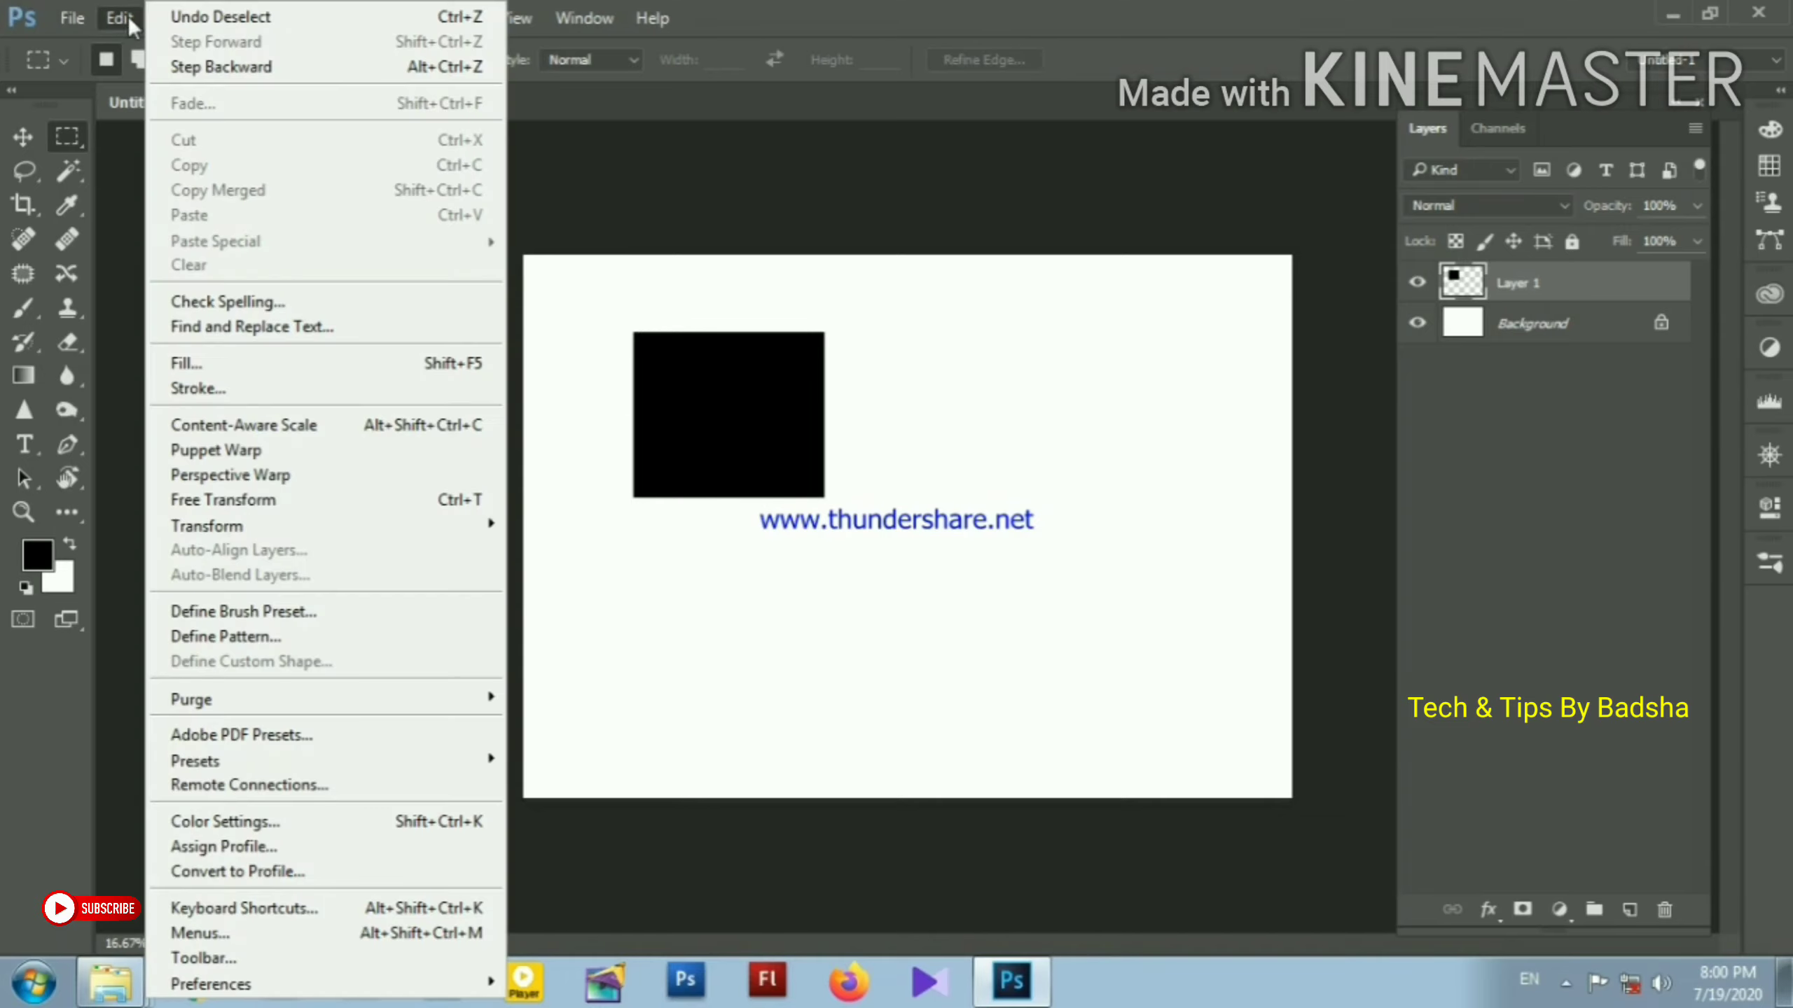
click(479, 20)
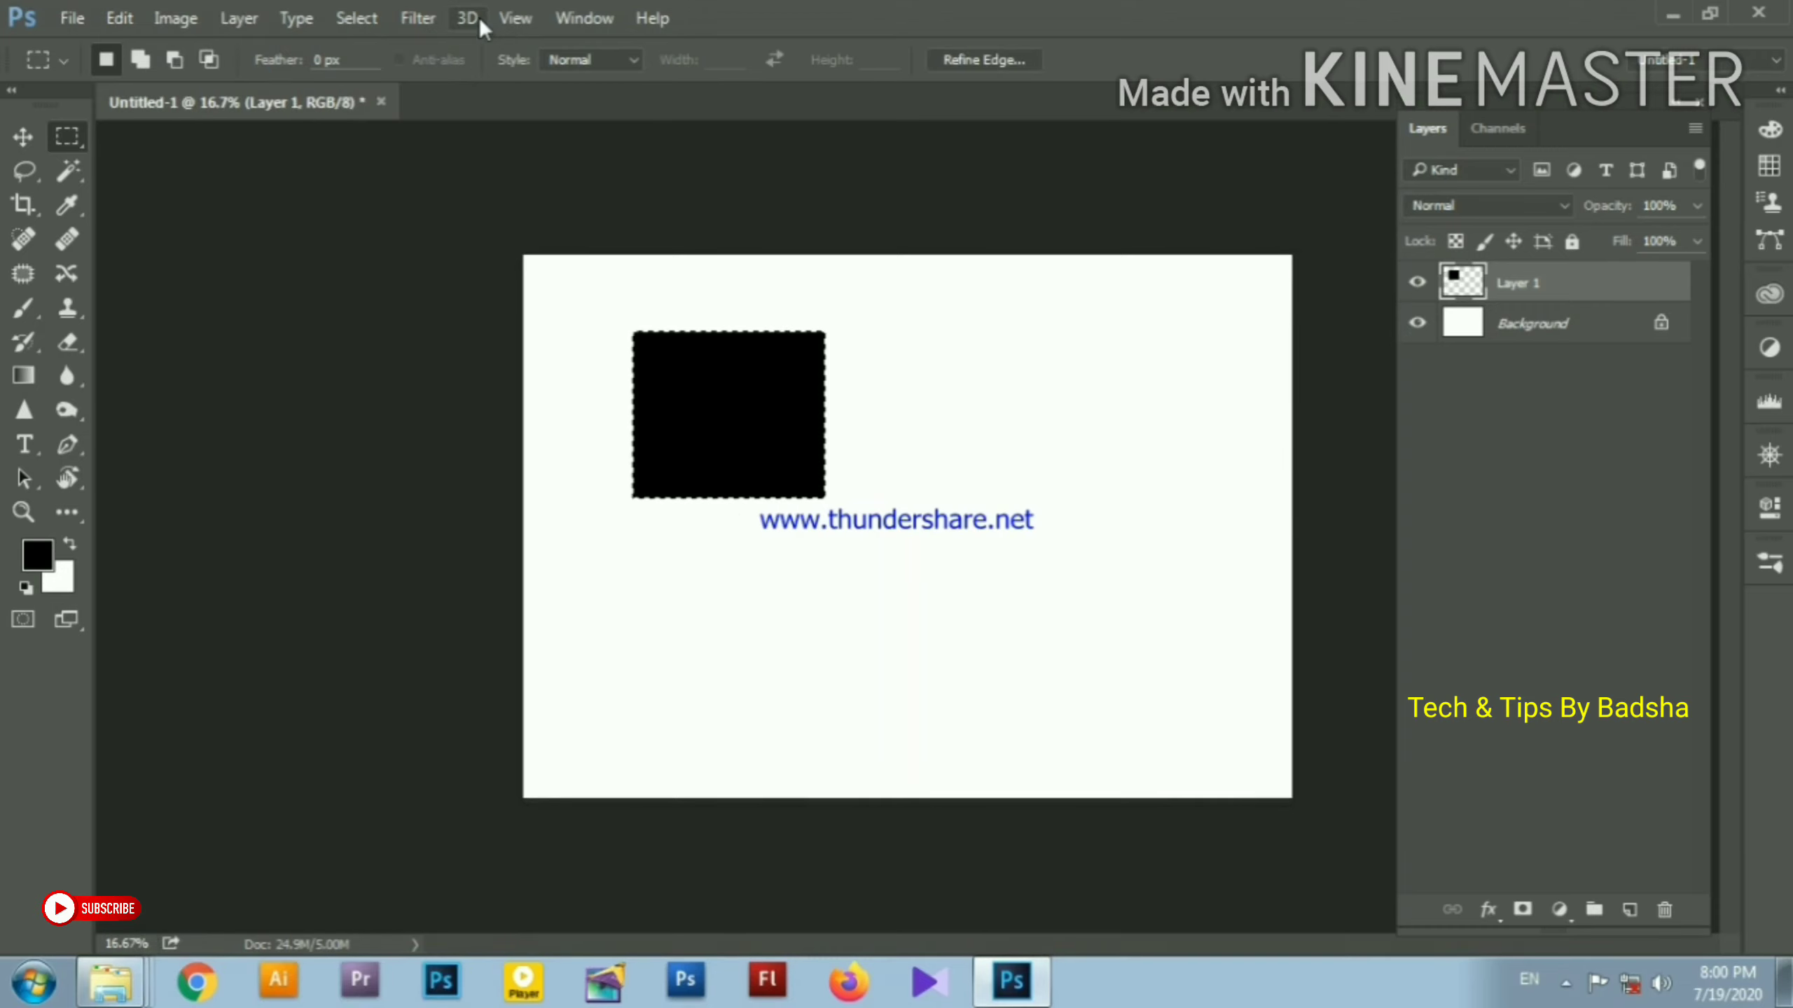
click(121, 16)
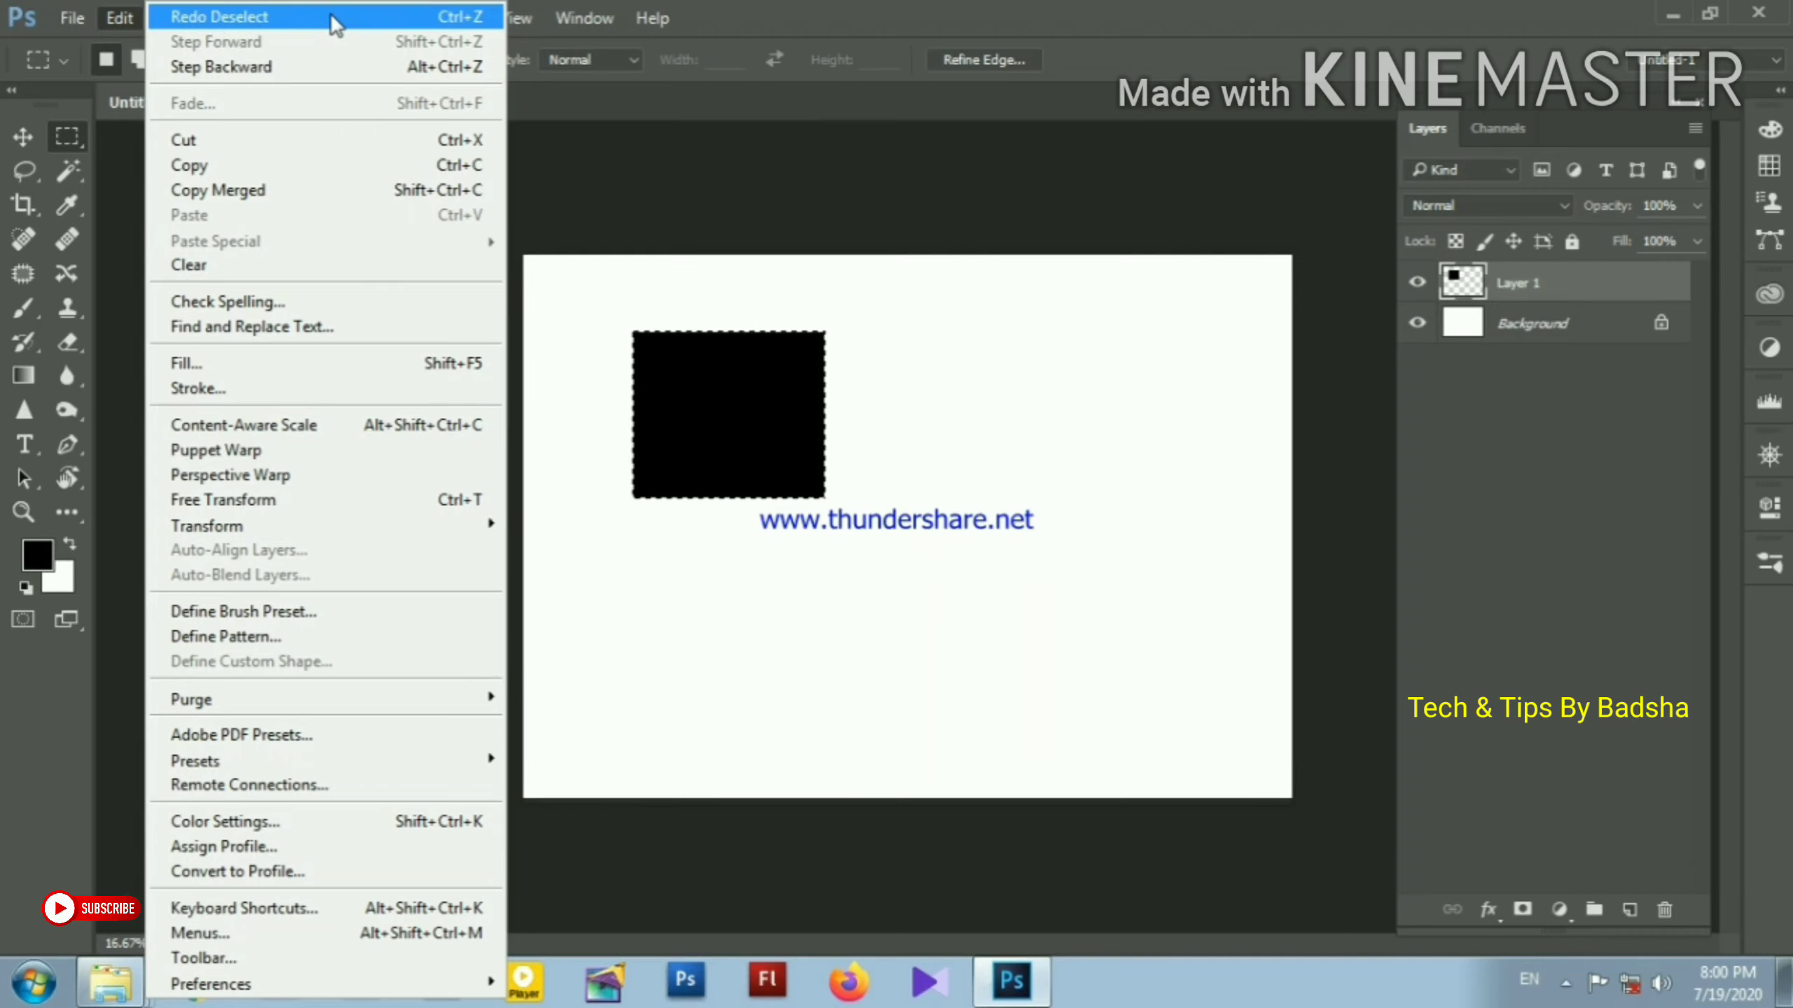
click(440, 18)
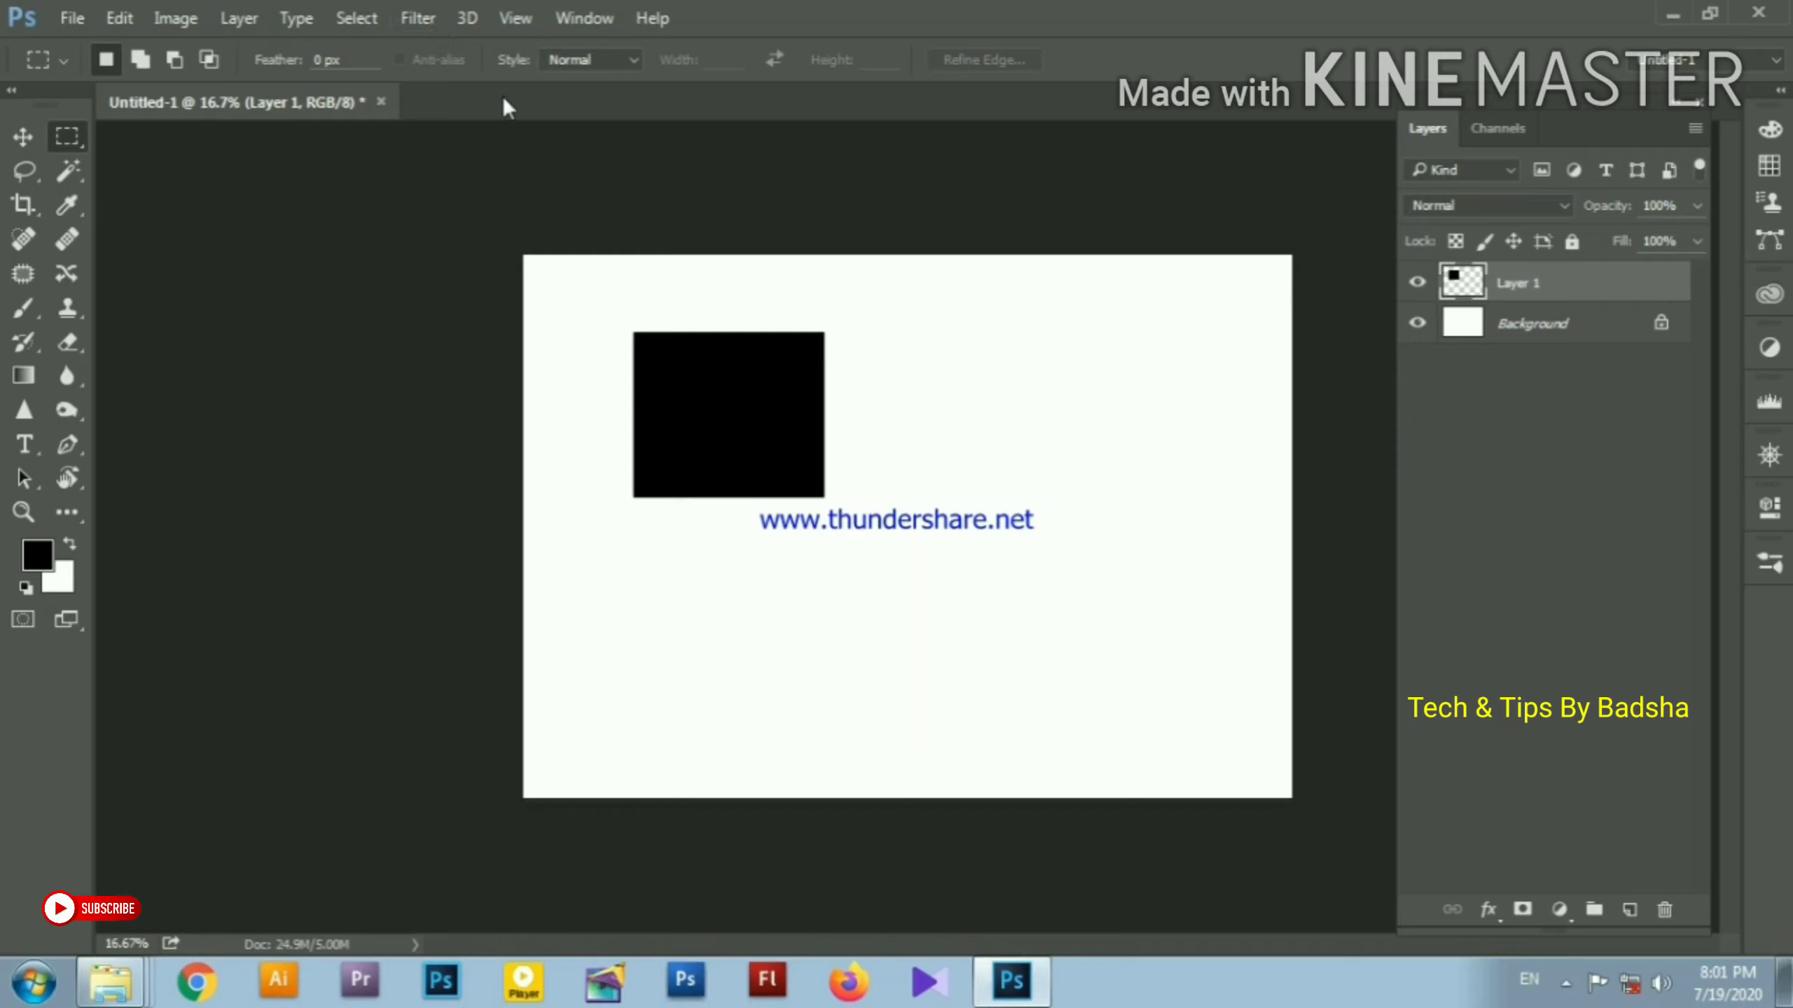
Step backward through the history four times, past the deselection, fill and rectangular selection, to before Layer 1 was created
key(ctrl+shift+d)
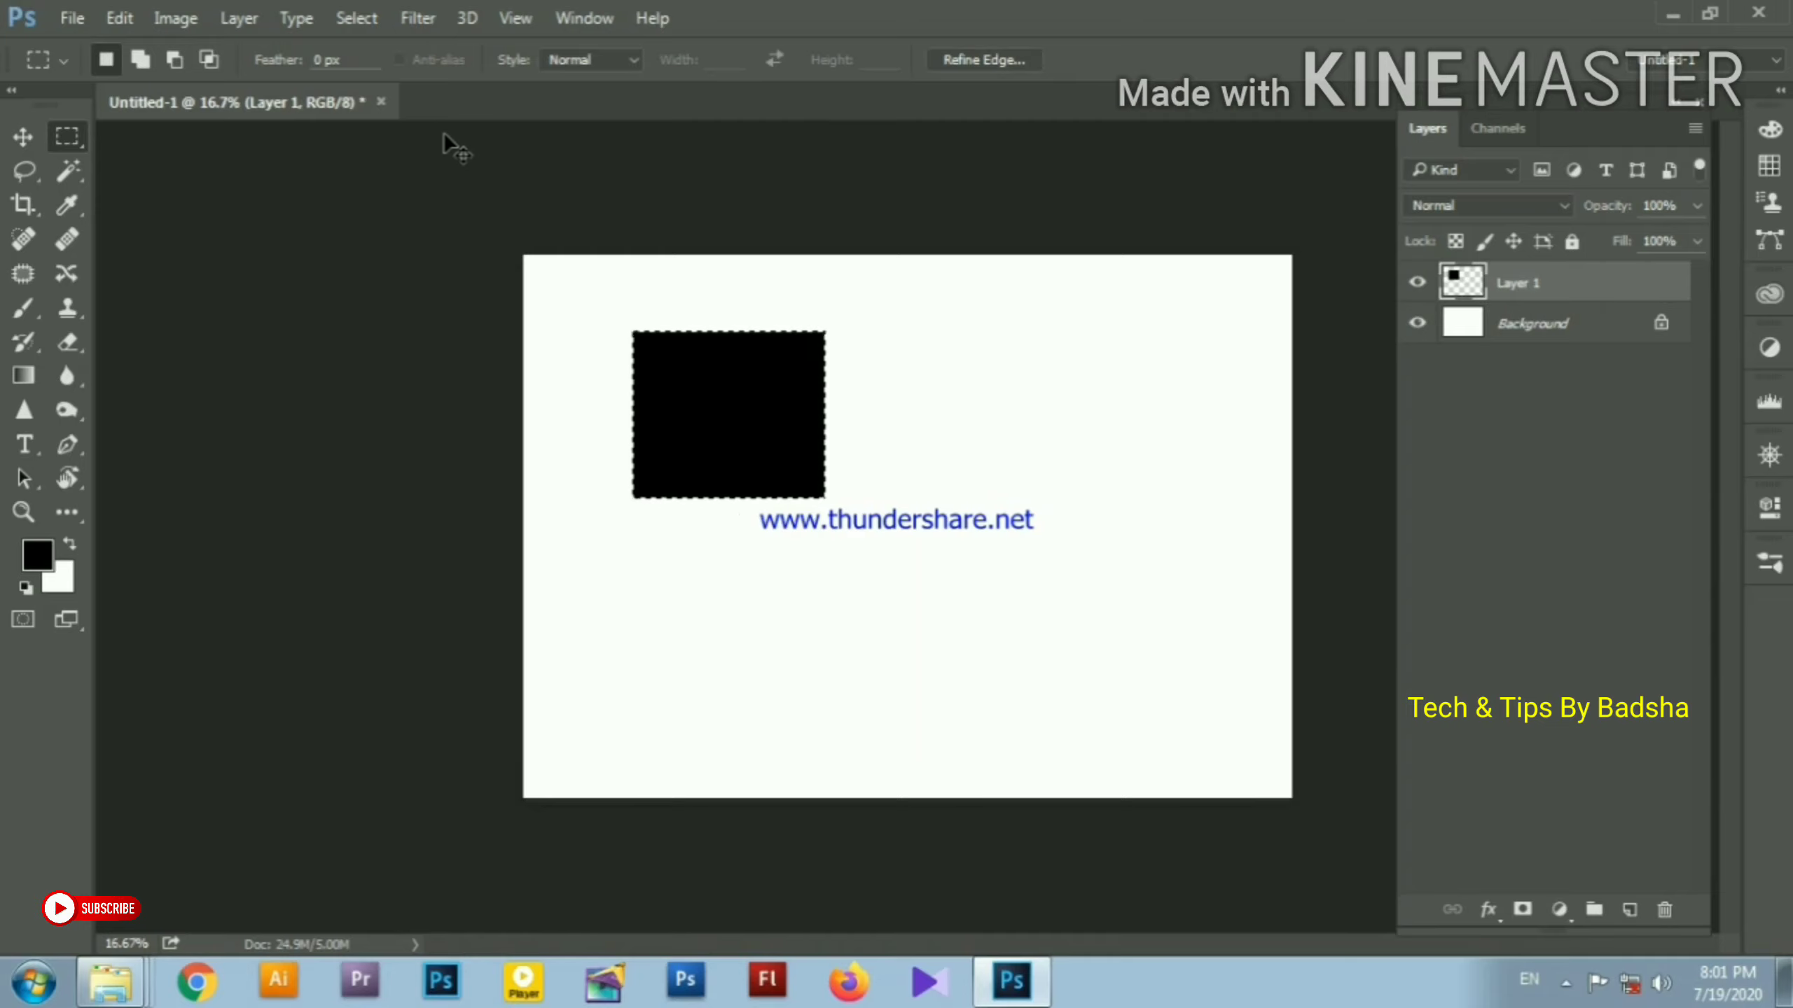
key(Delete)
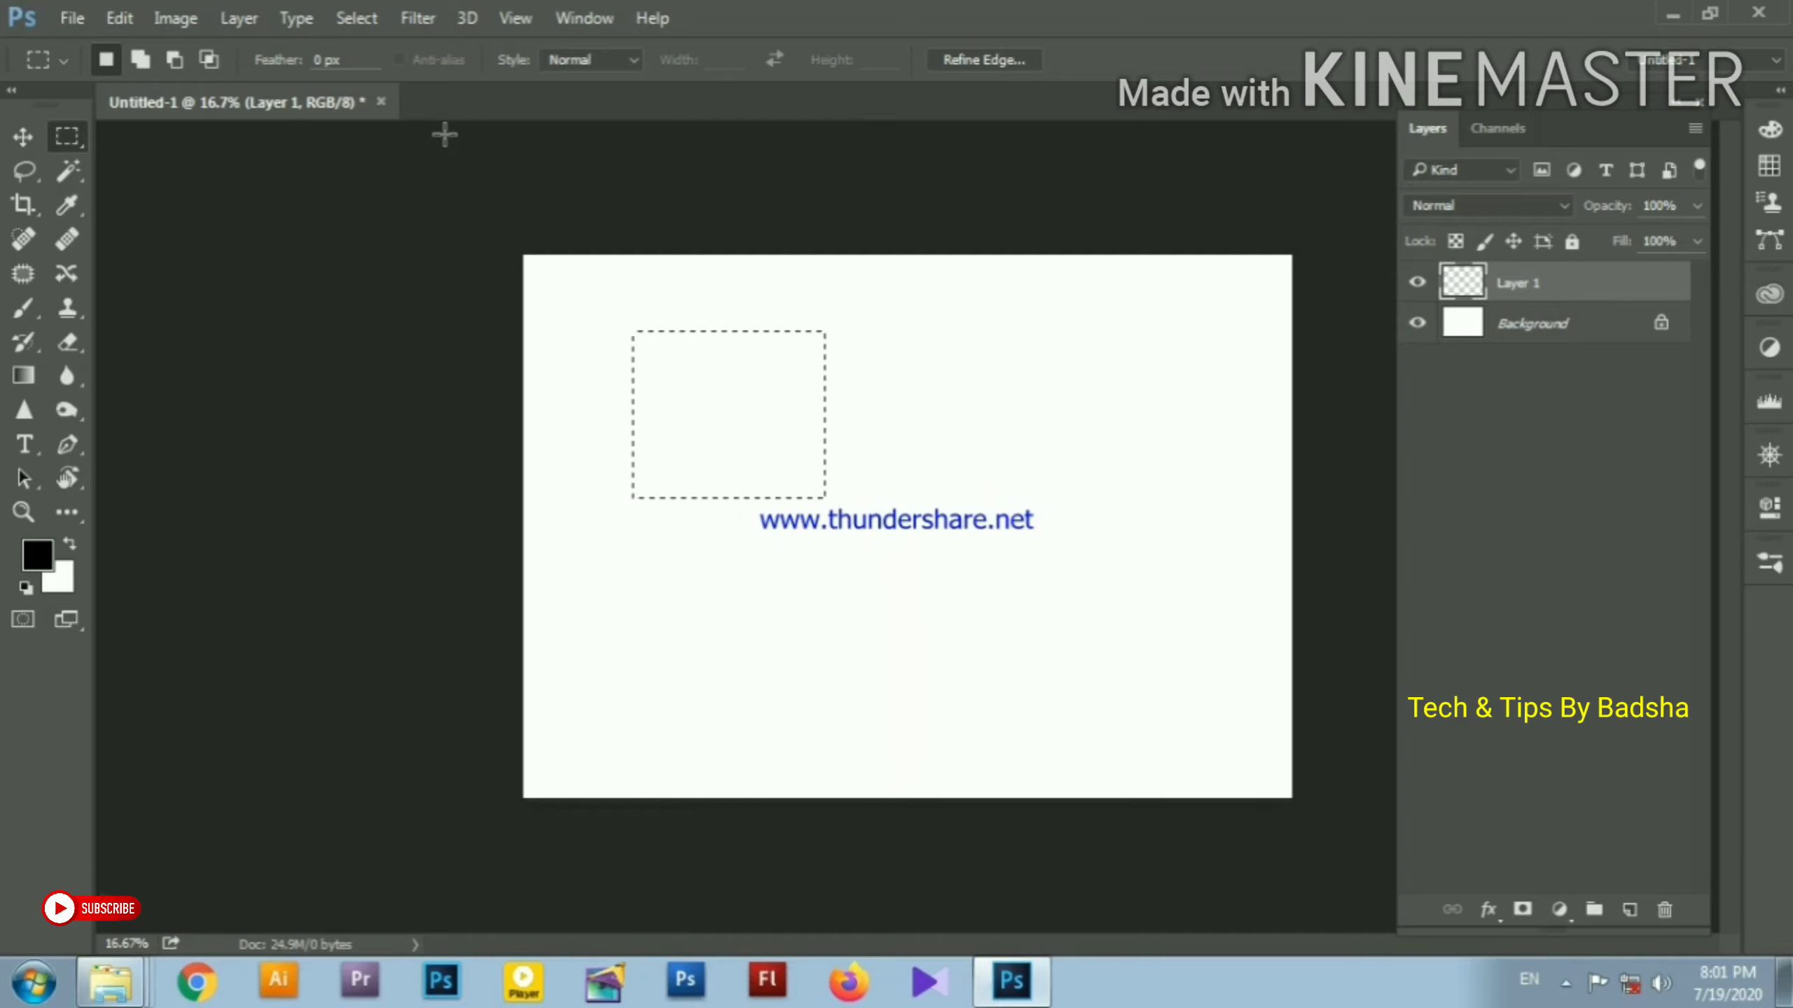
click(119, 17)
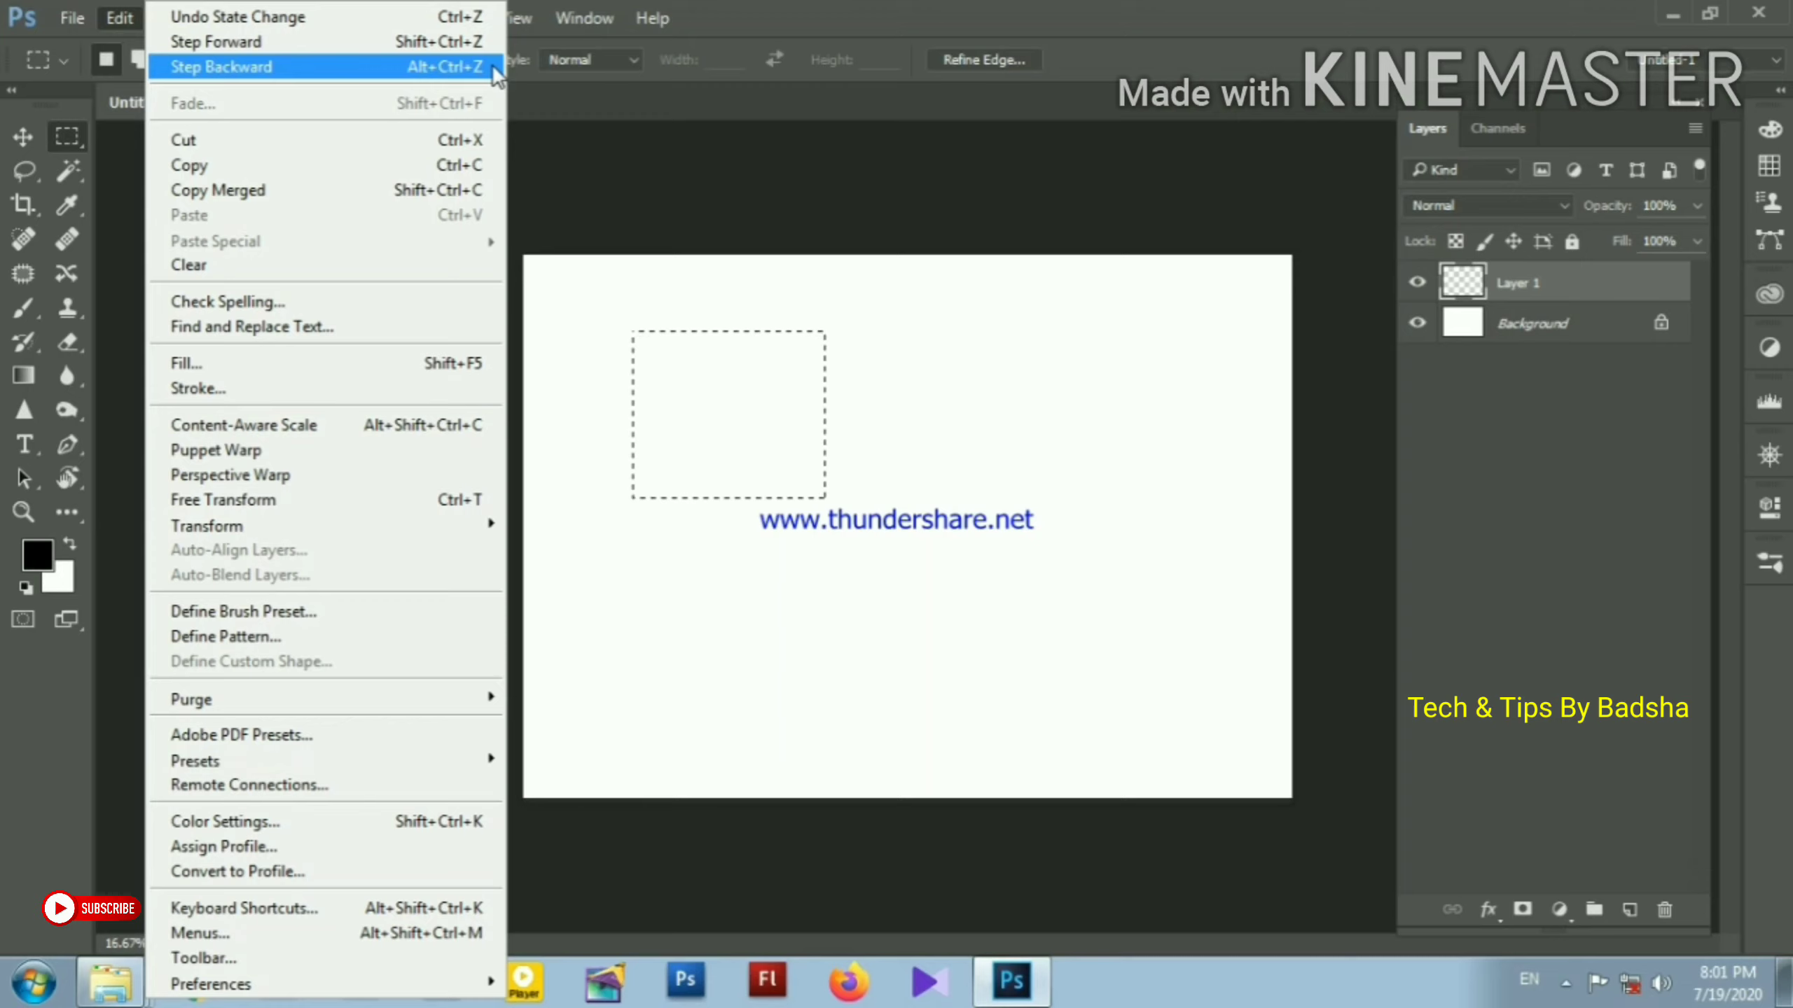
click(417, 67)
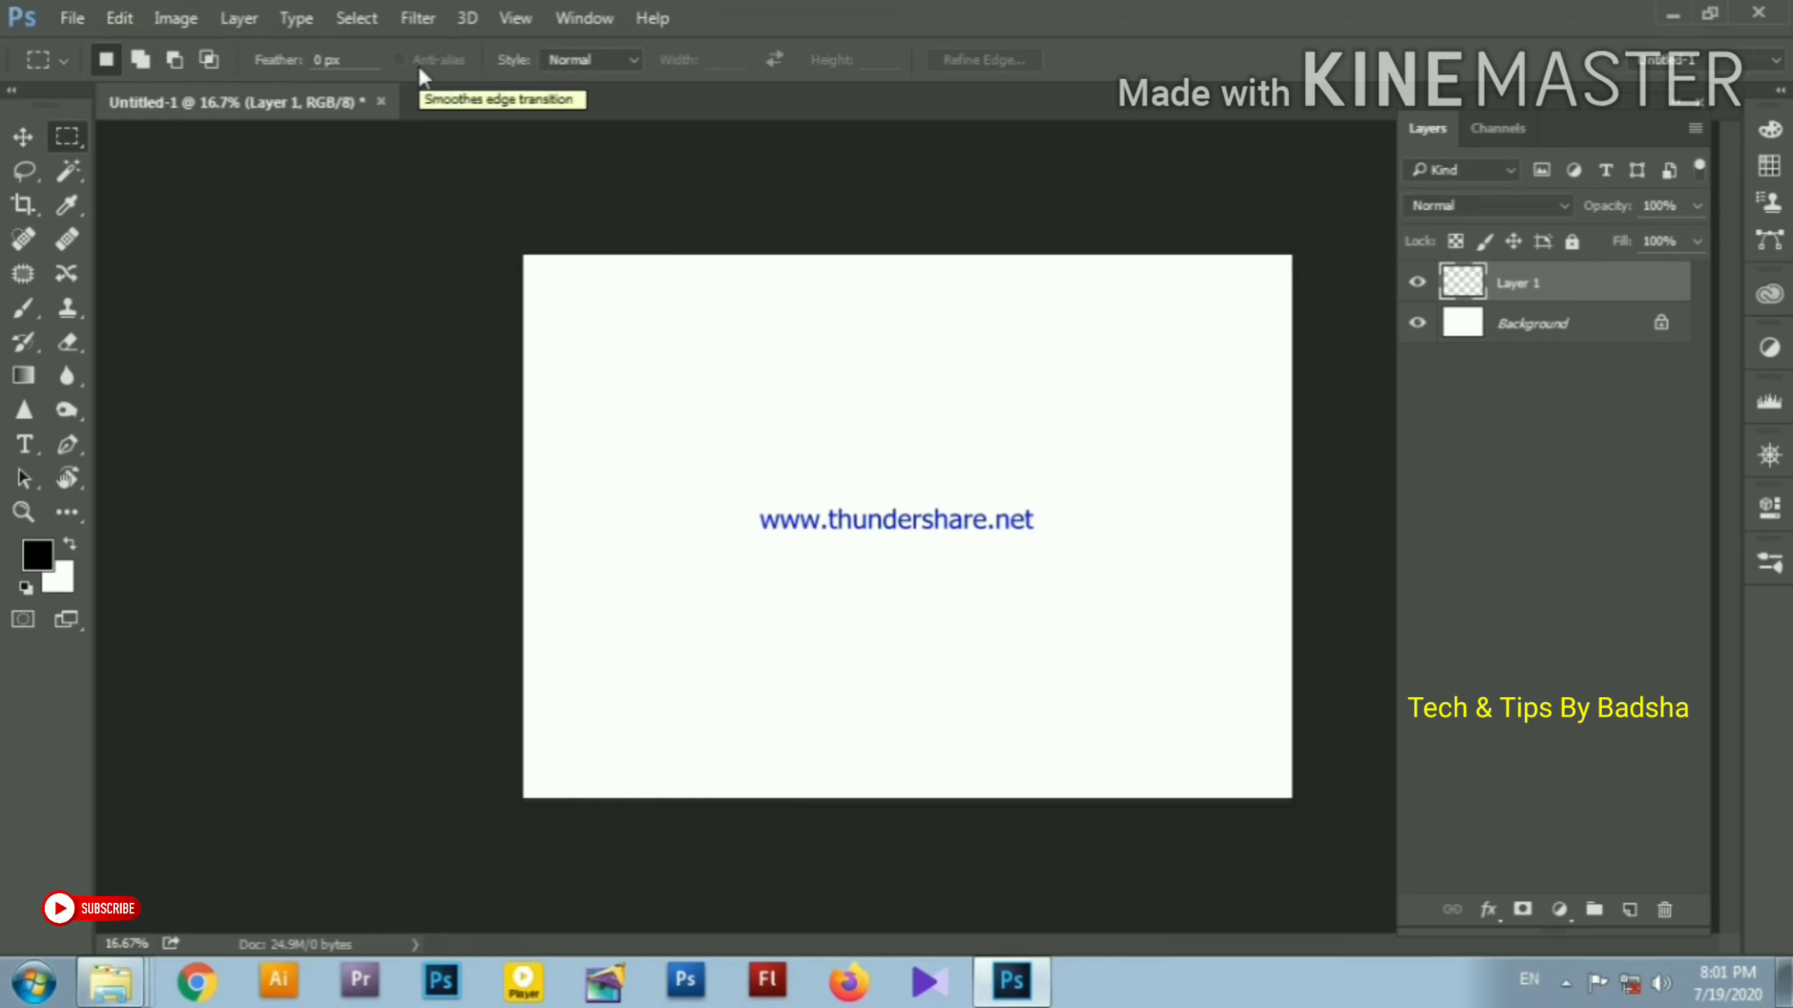
click(123, 17)
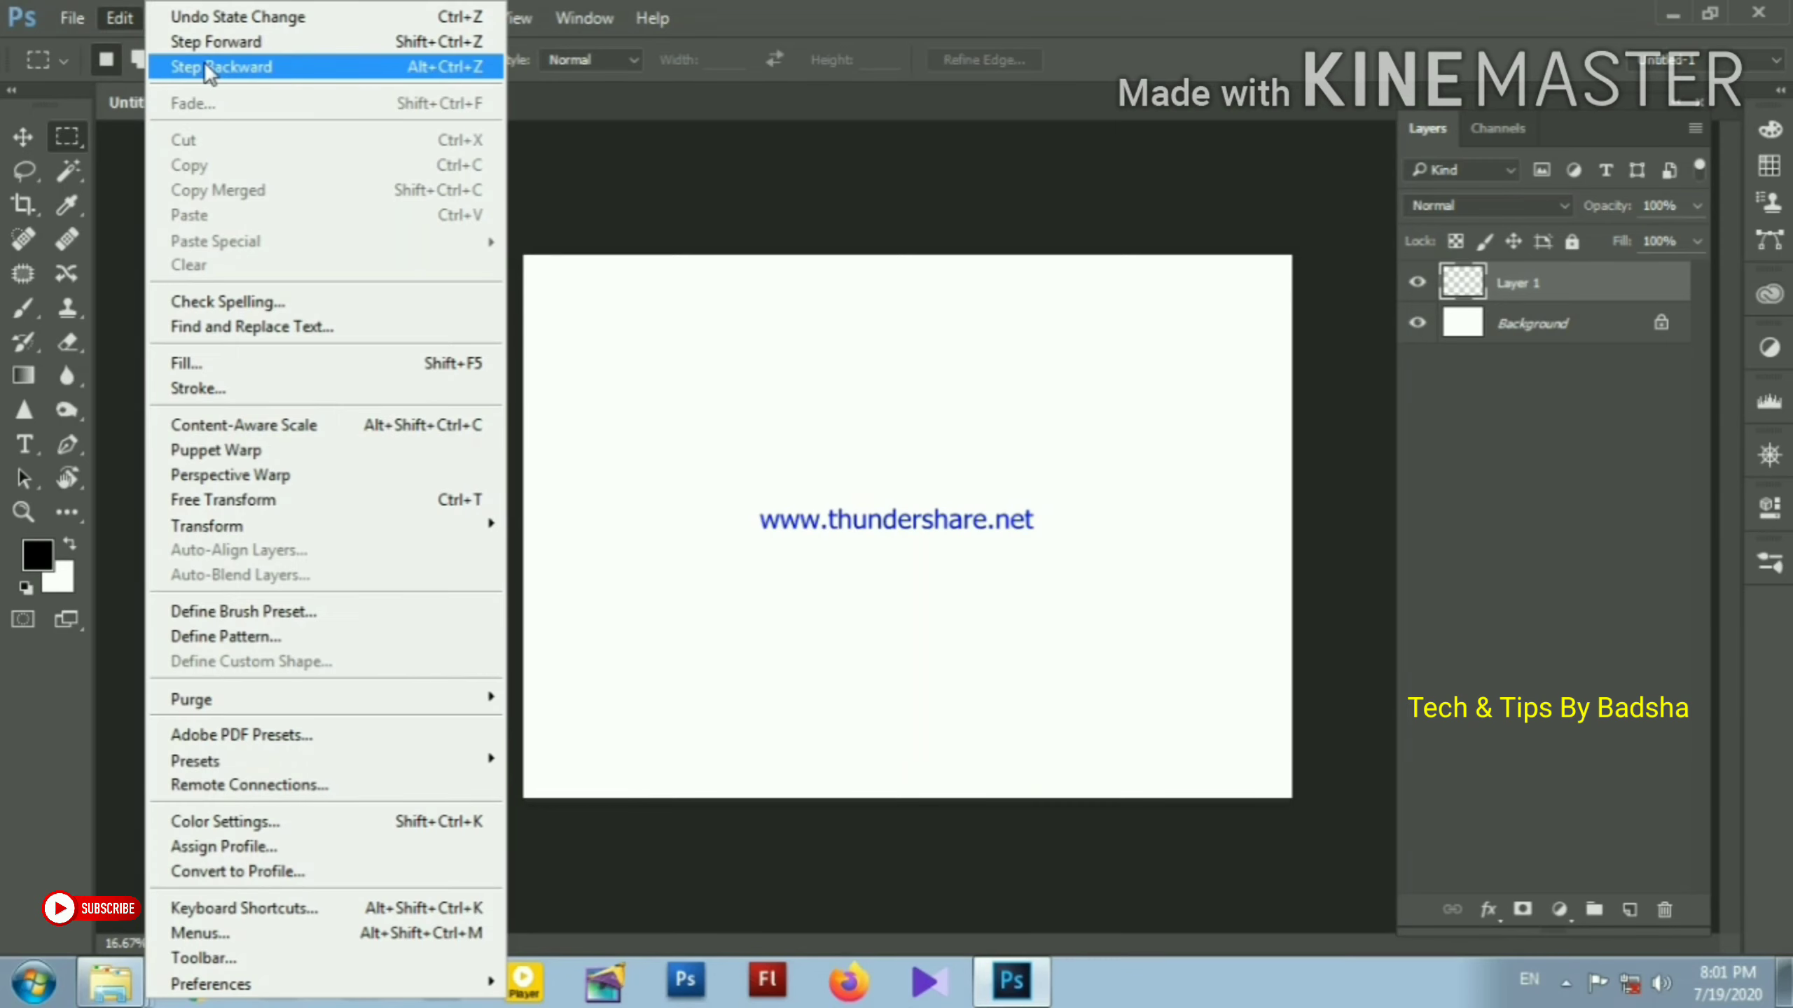
click(346, 68)
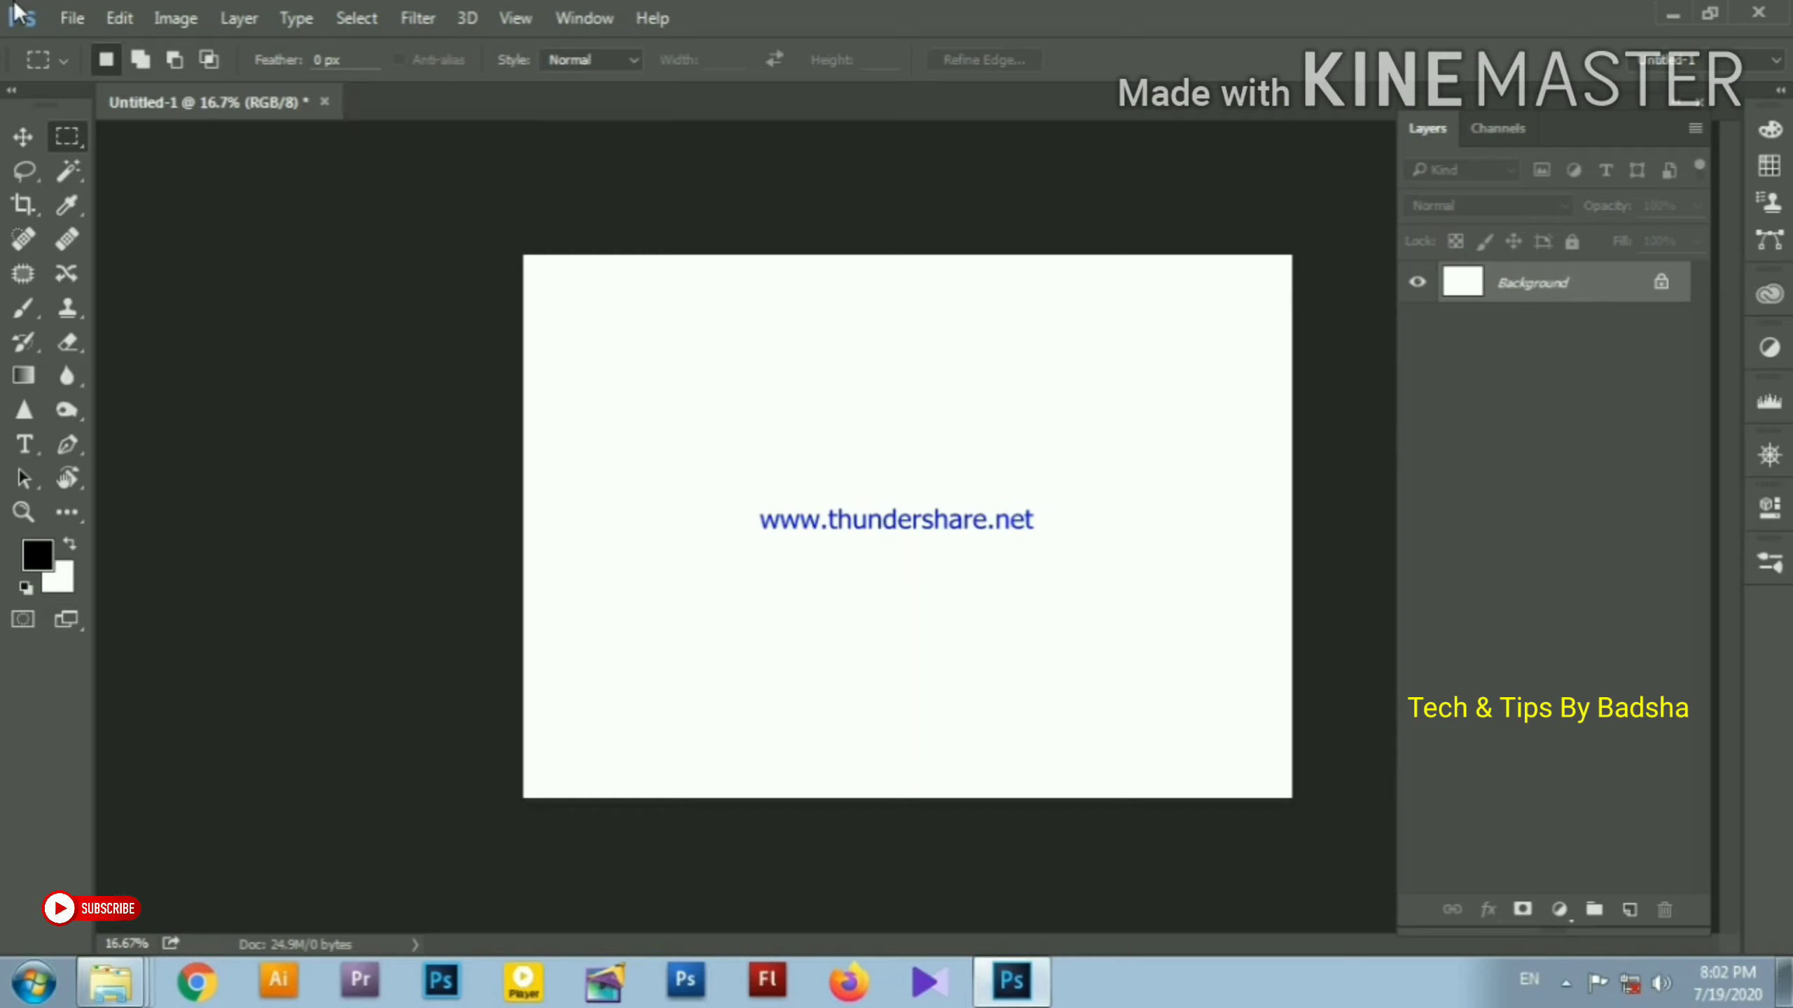
Step forward four times to restore Layer 1, the rectangular selection, the black fill and the deselection
click(126, 20)
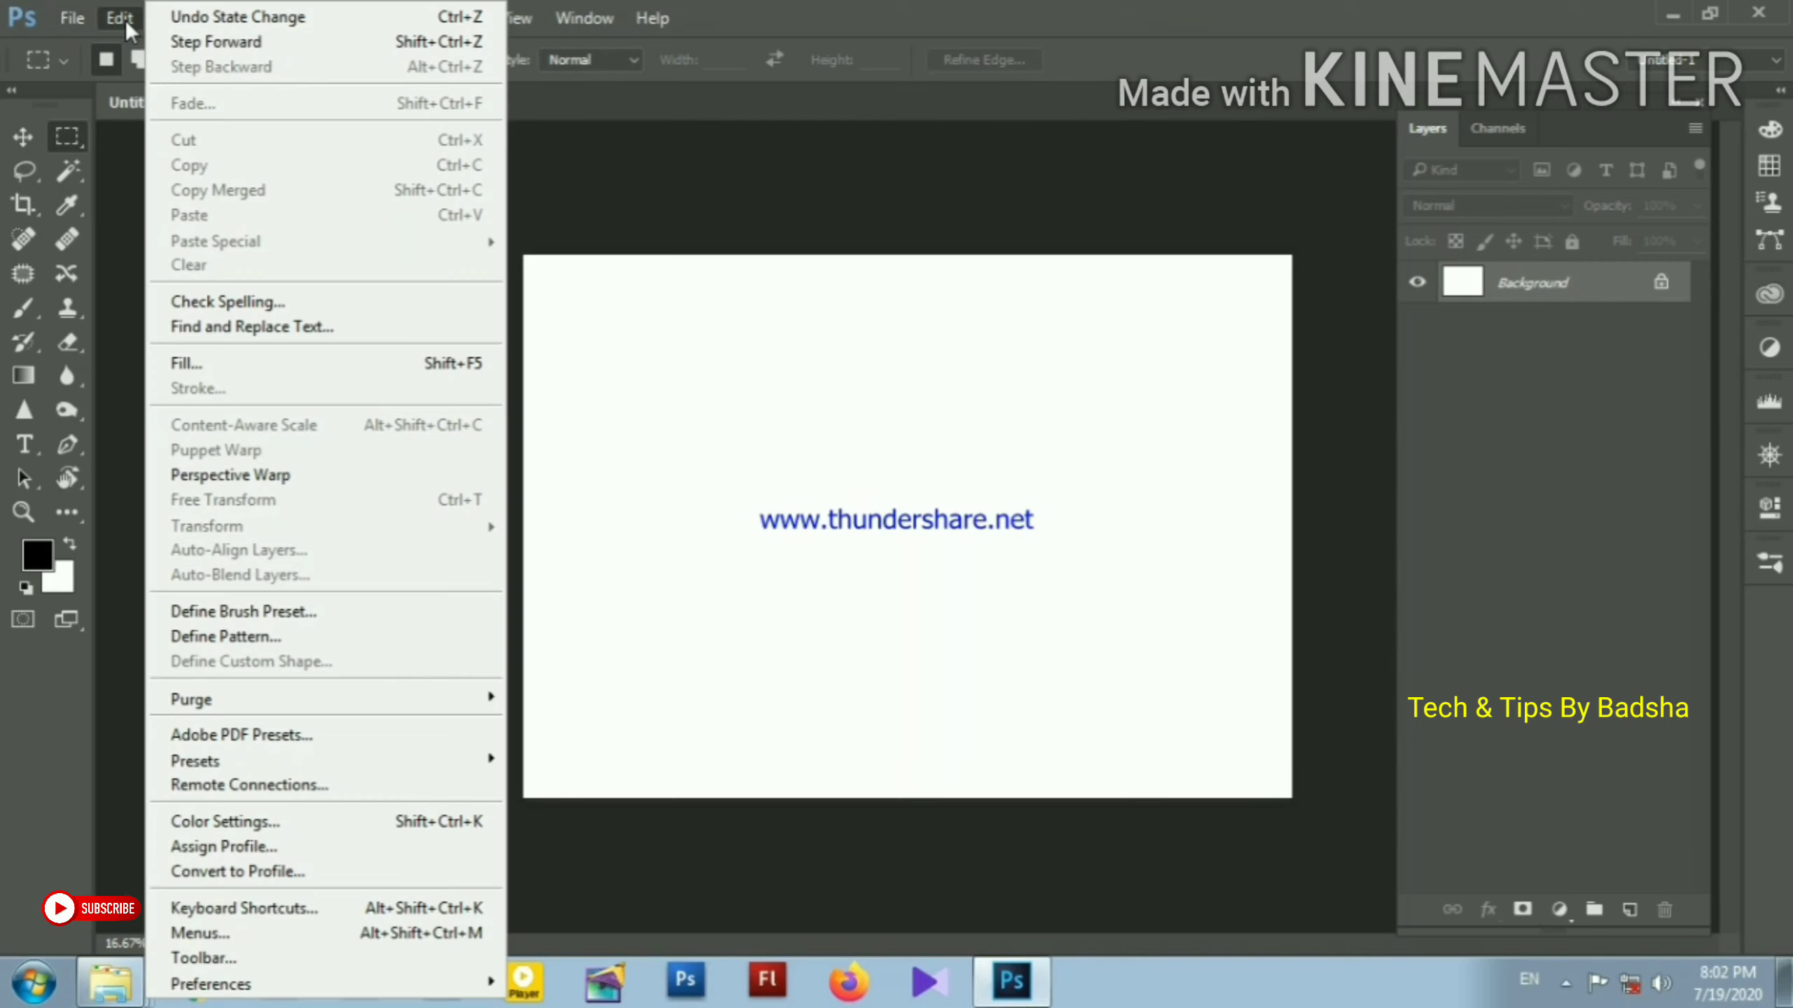
click(304, 45)
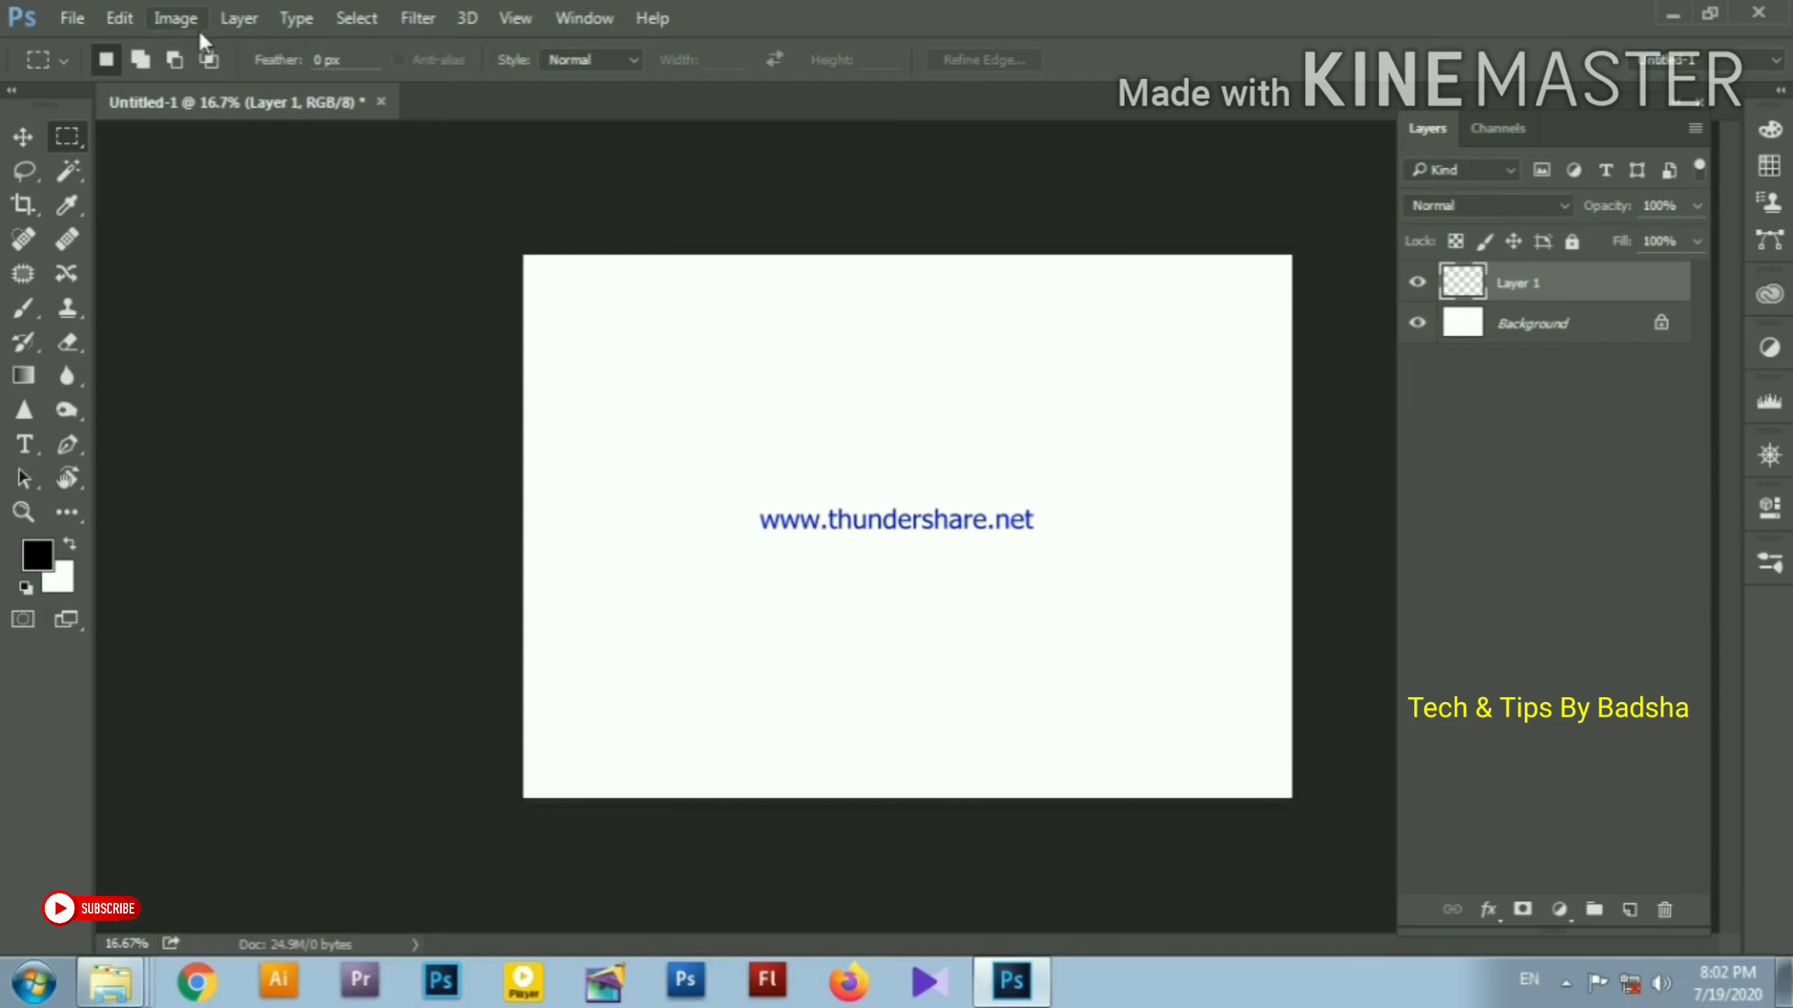
click(125, 14)
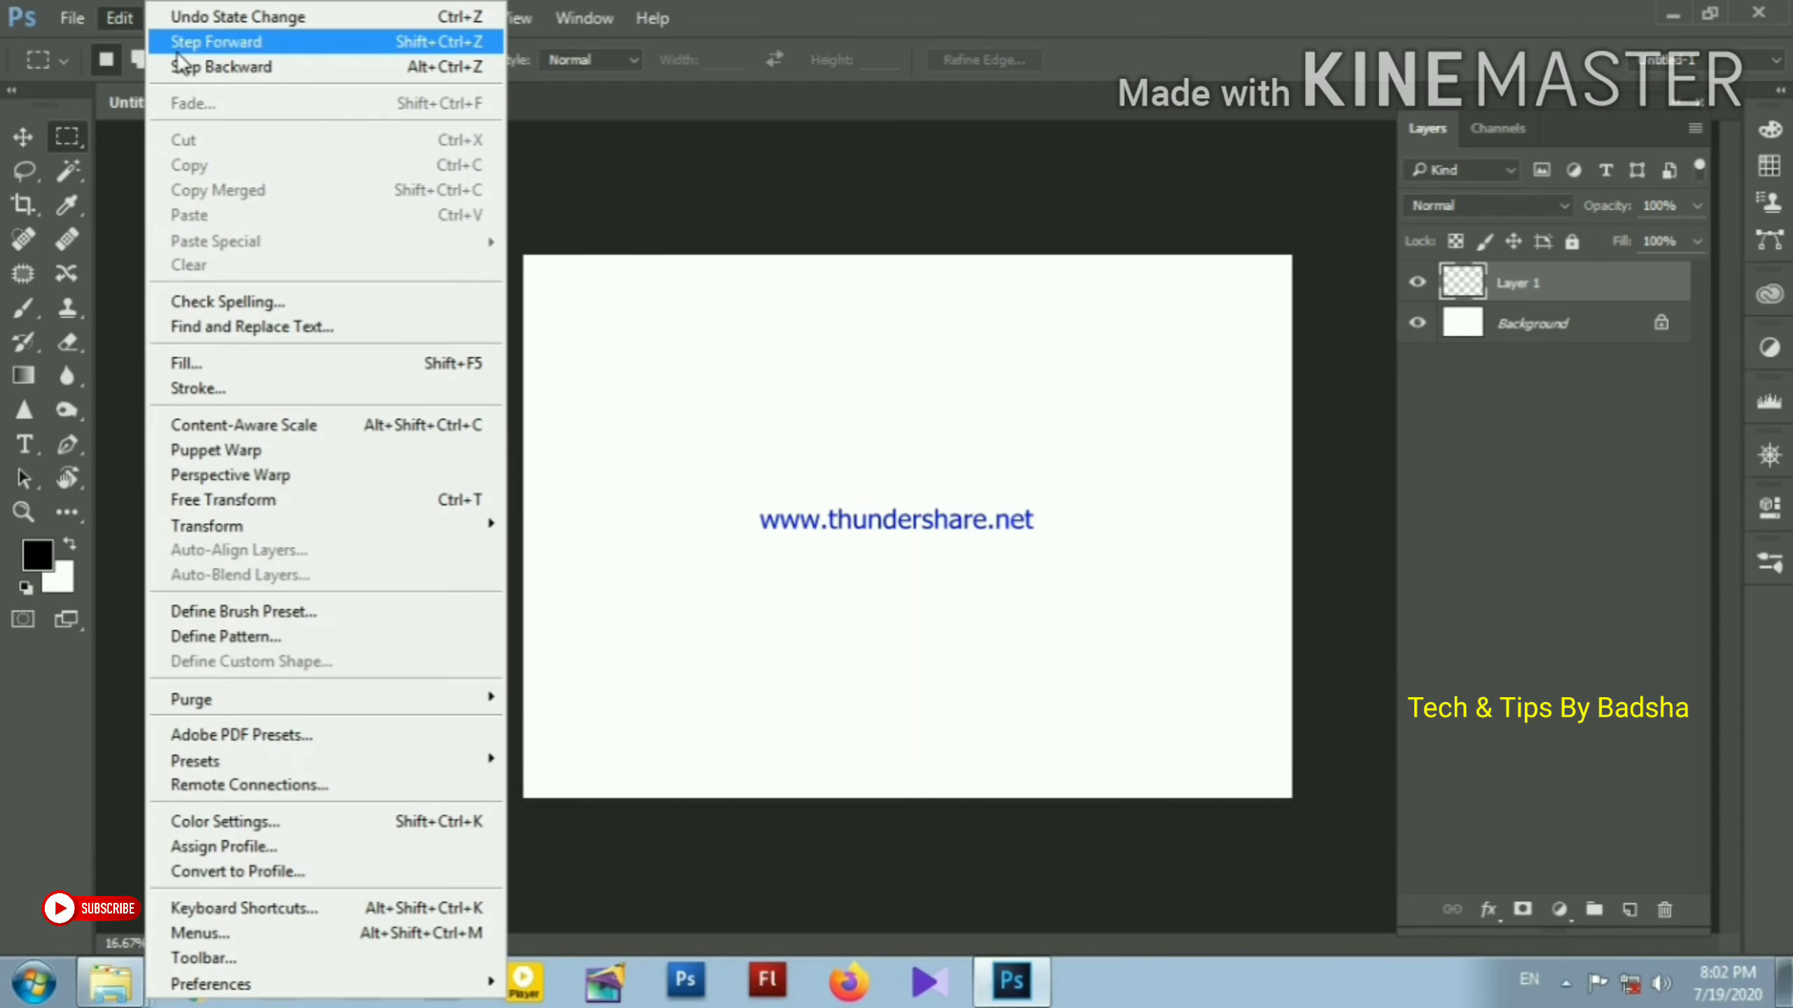
click(340, 42)
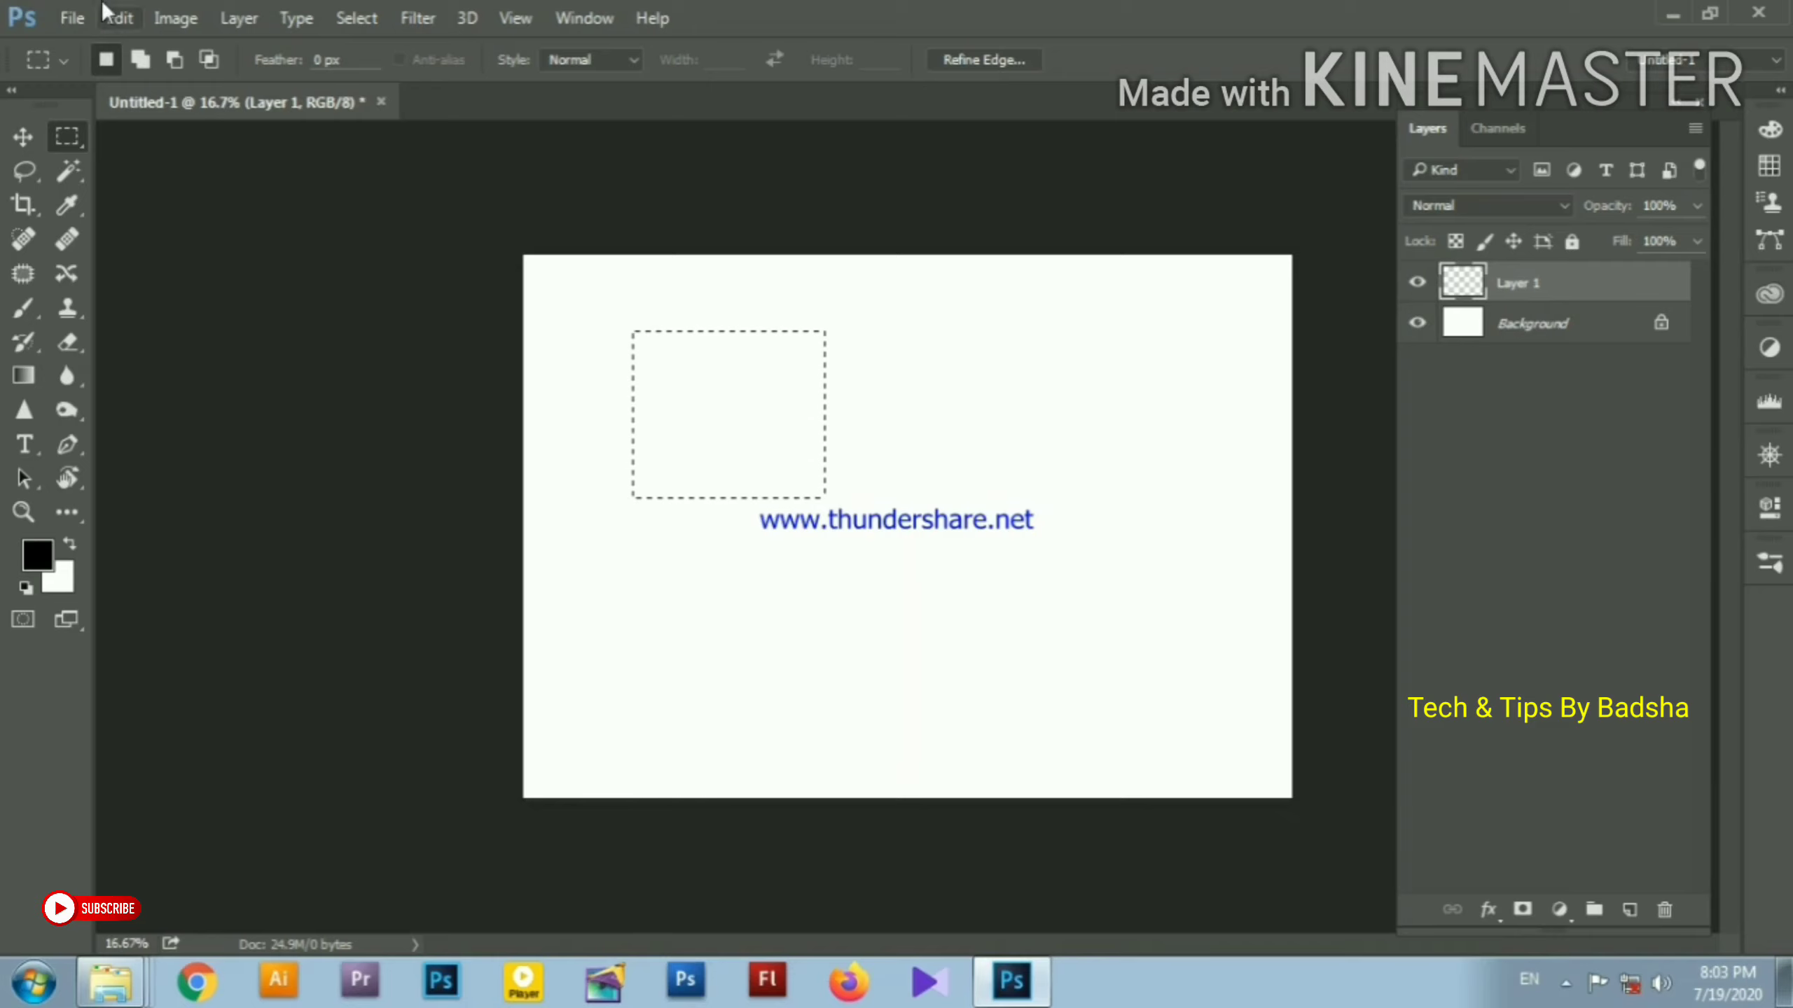
click(121, 15)
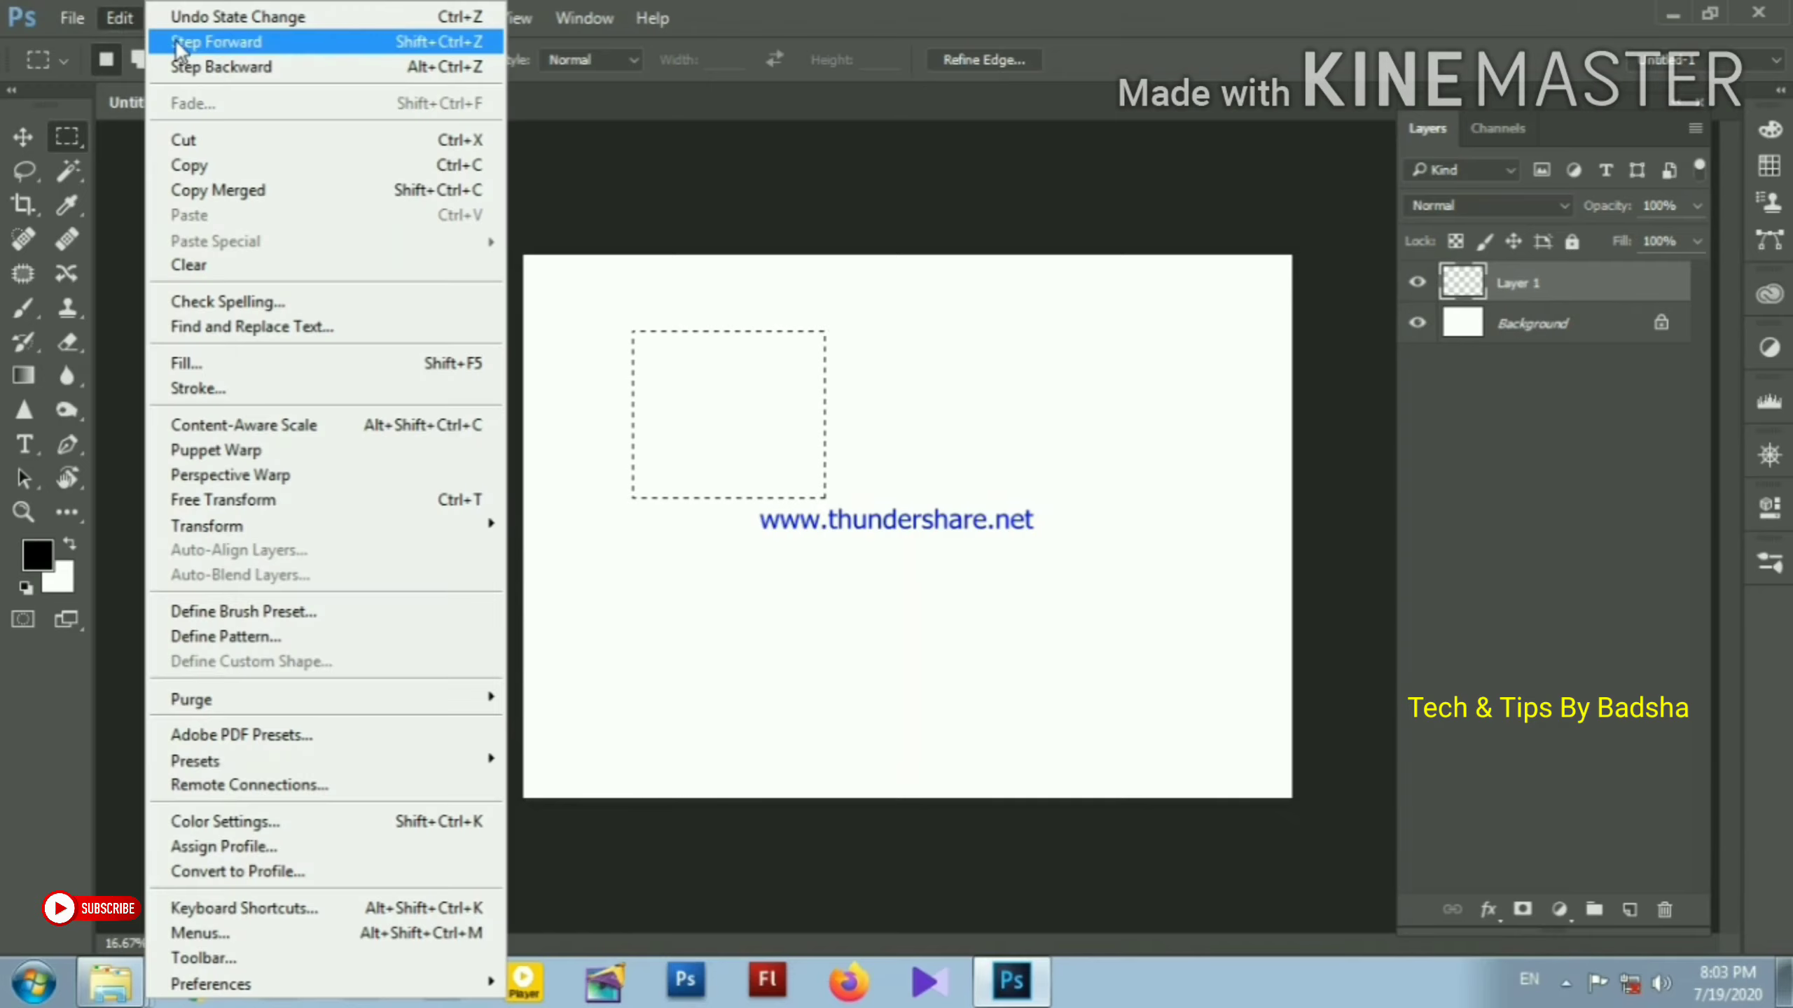
click(304, 40)
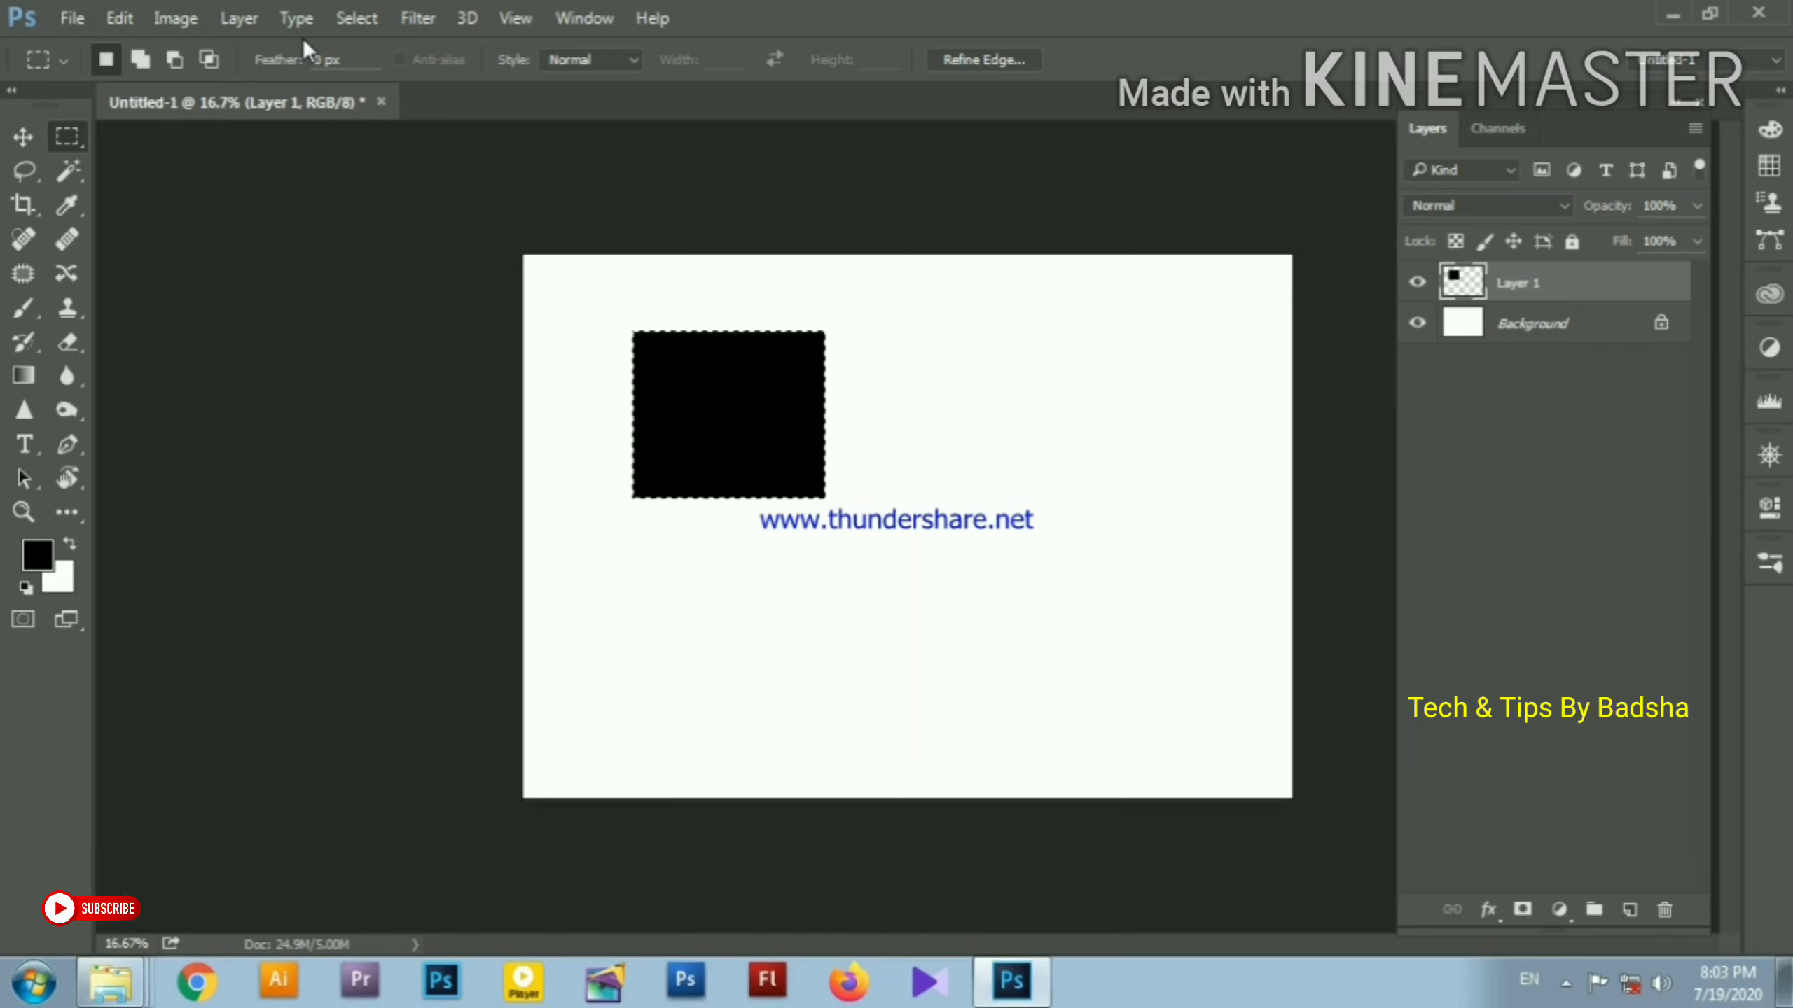
click(126, 10)
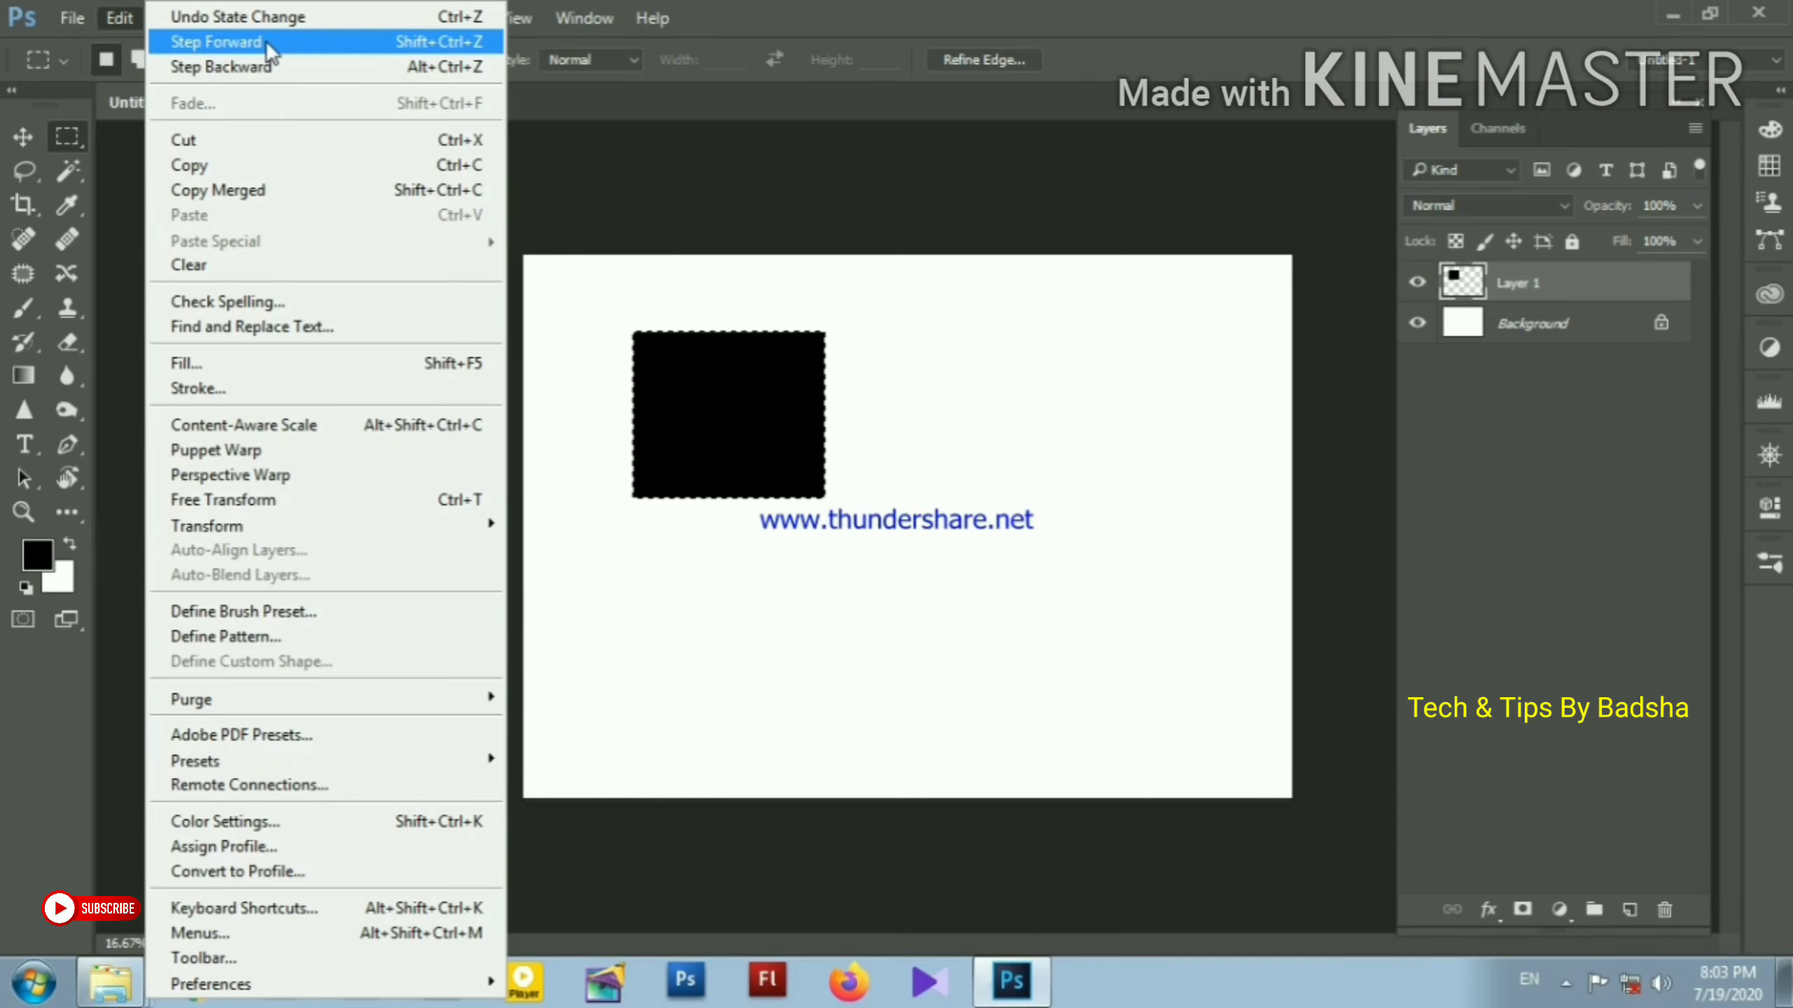
click(266, 41)
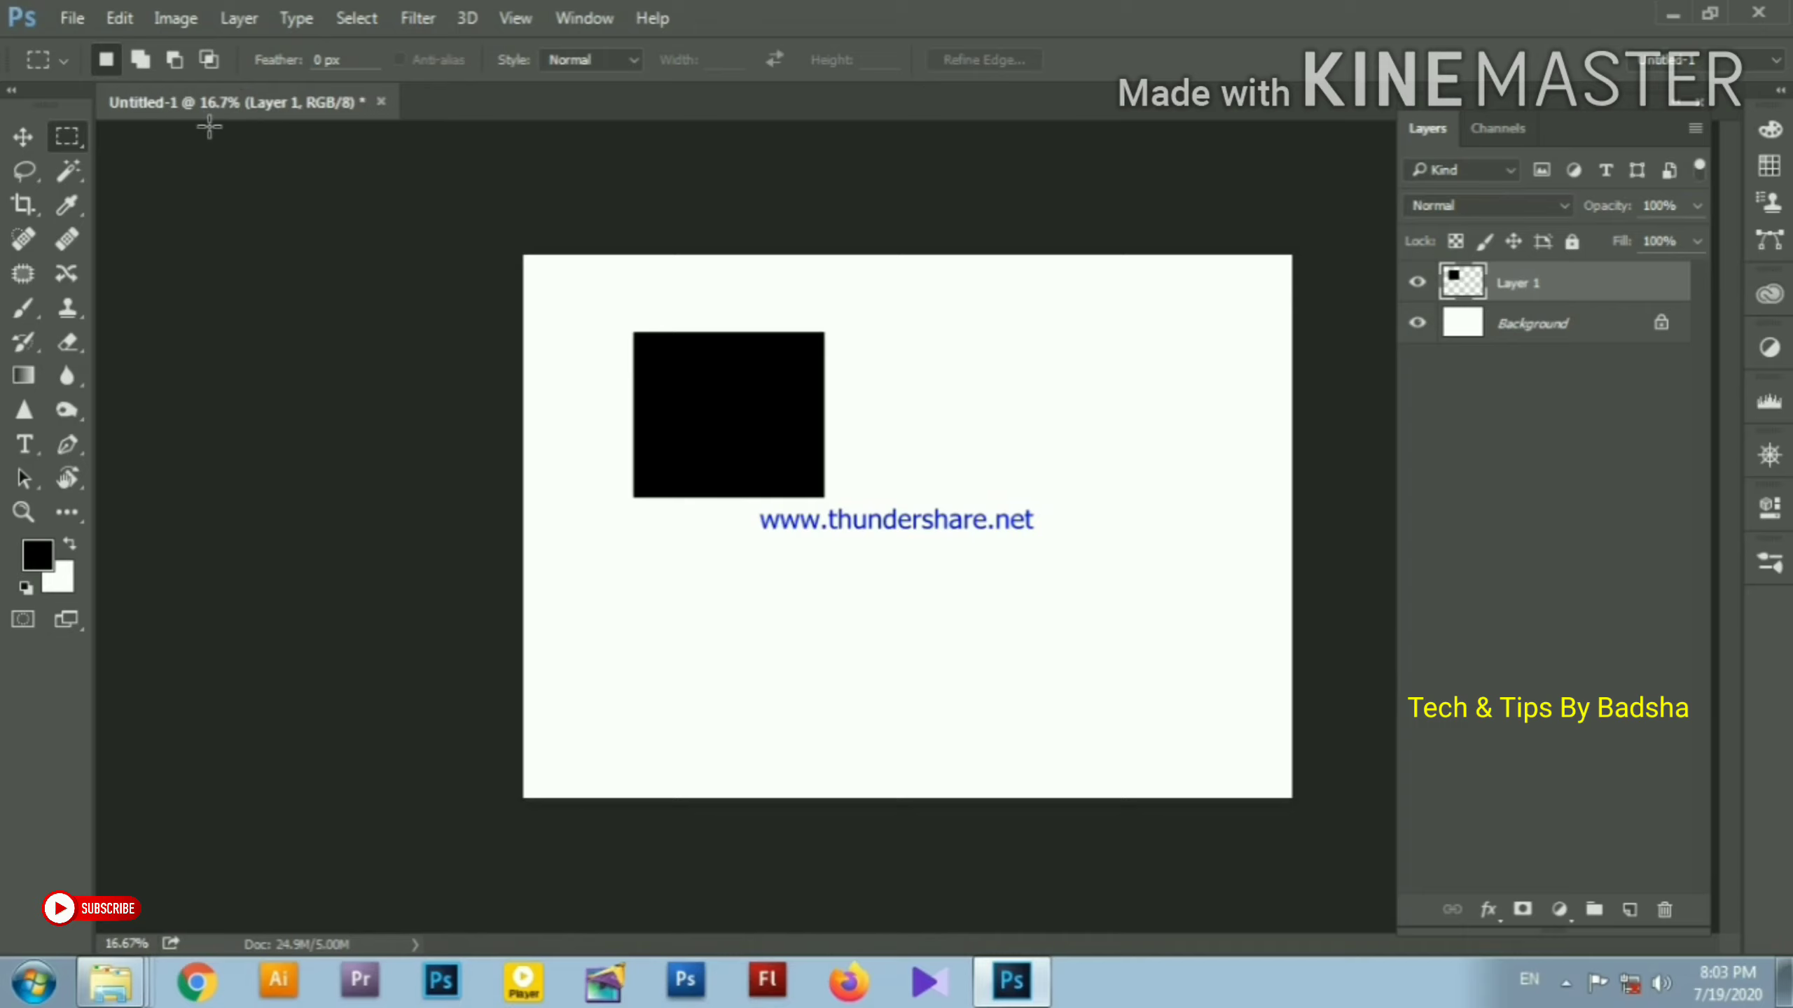
Step backward through the history four times, past the deselection, black fill, rectangular selection and creation of Layer 1
click(117, 18)
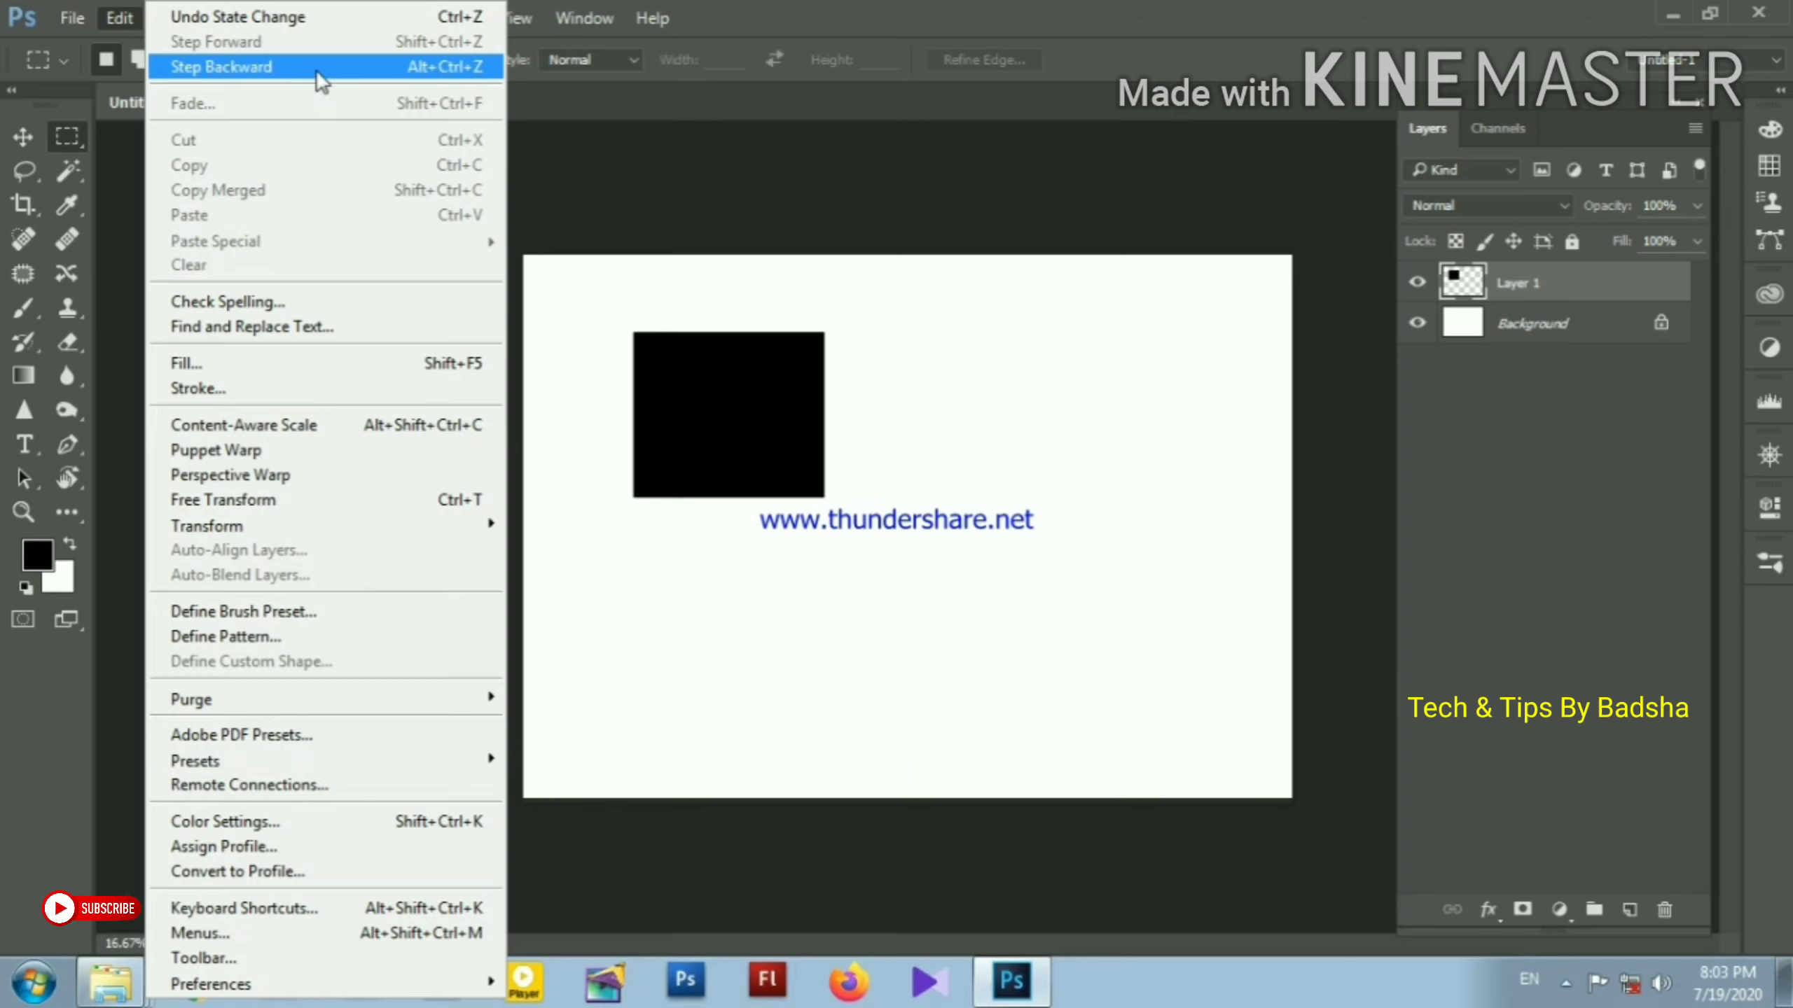
click(366, 65)
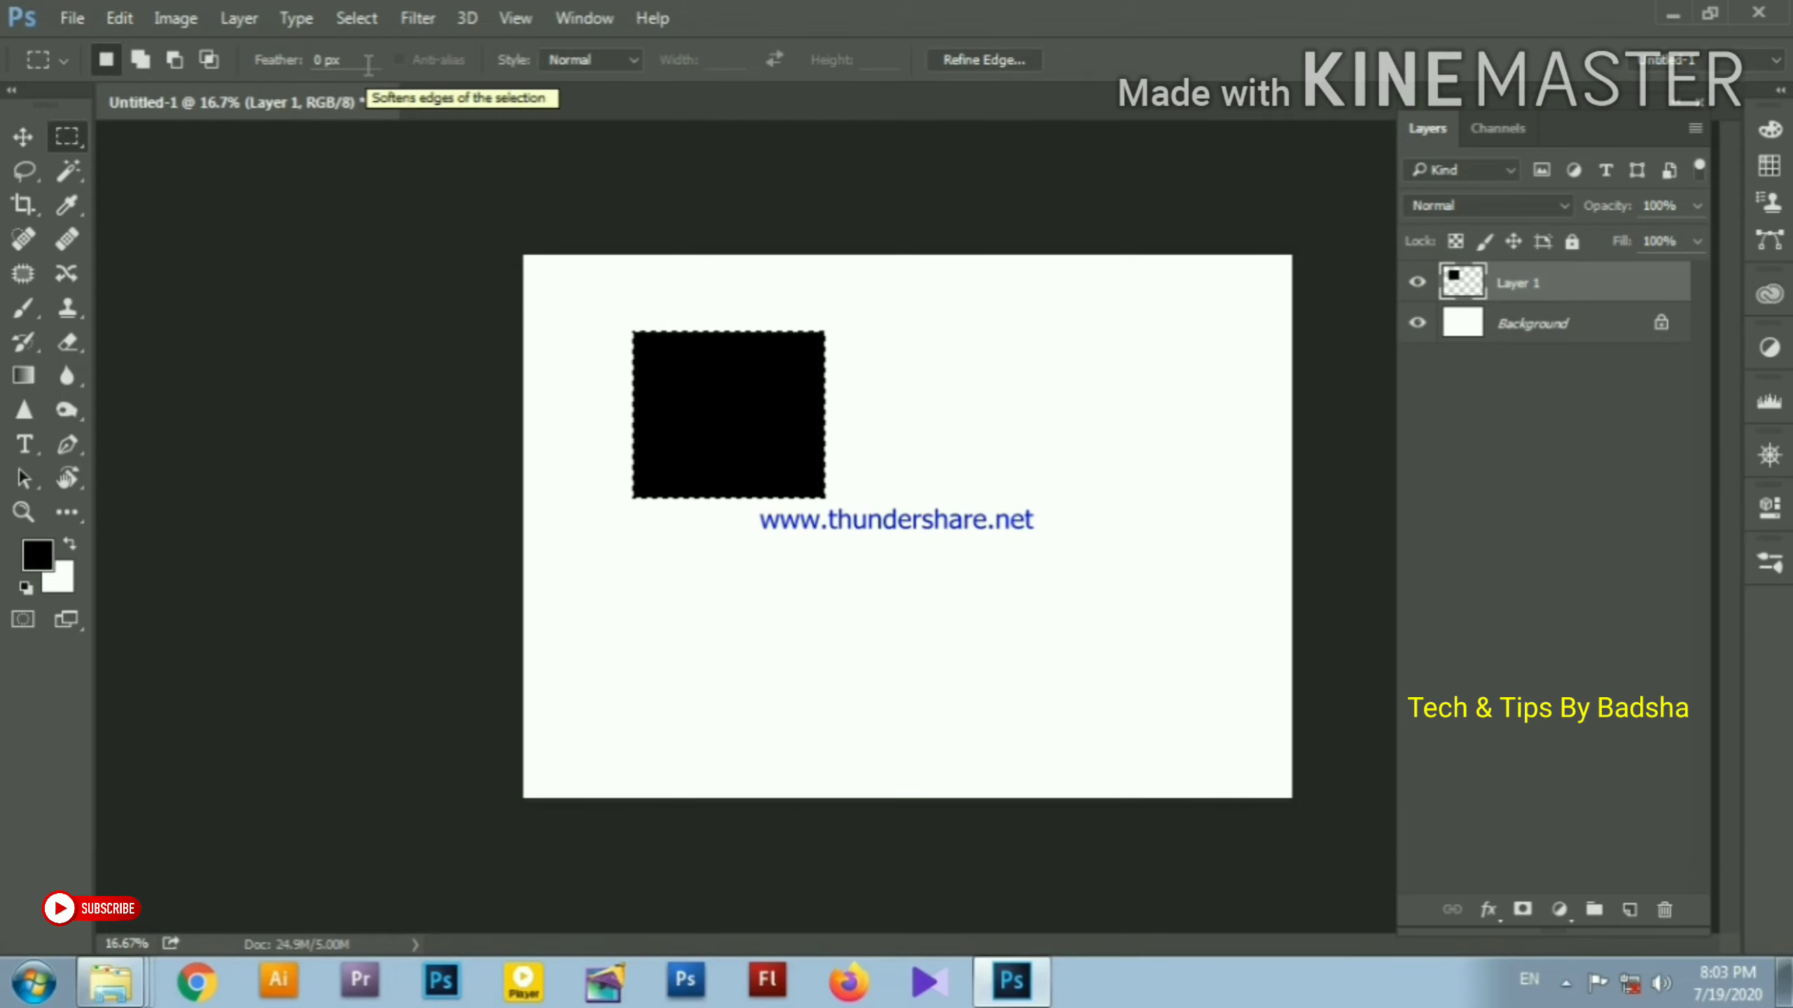
click(119, 17)
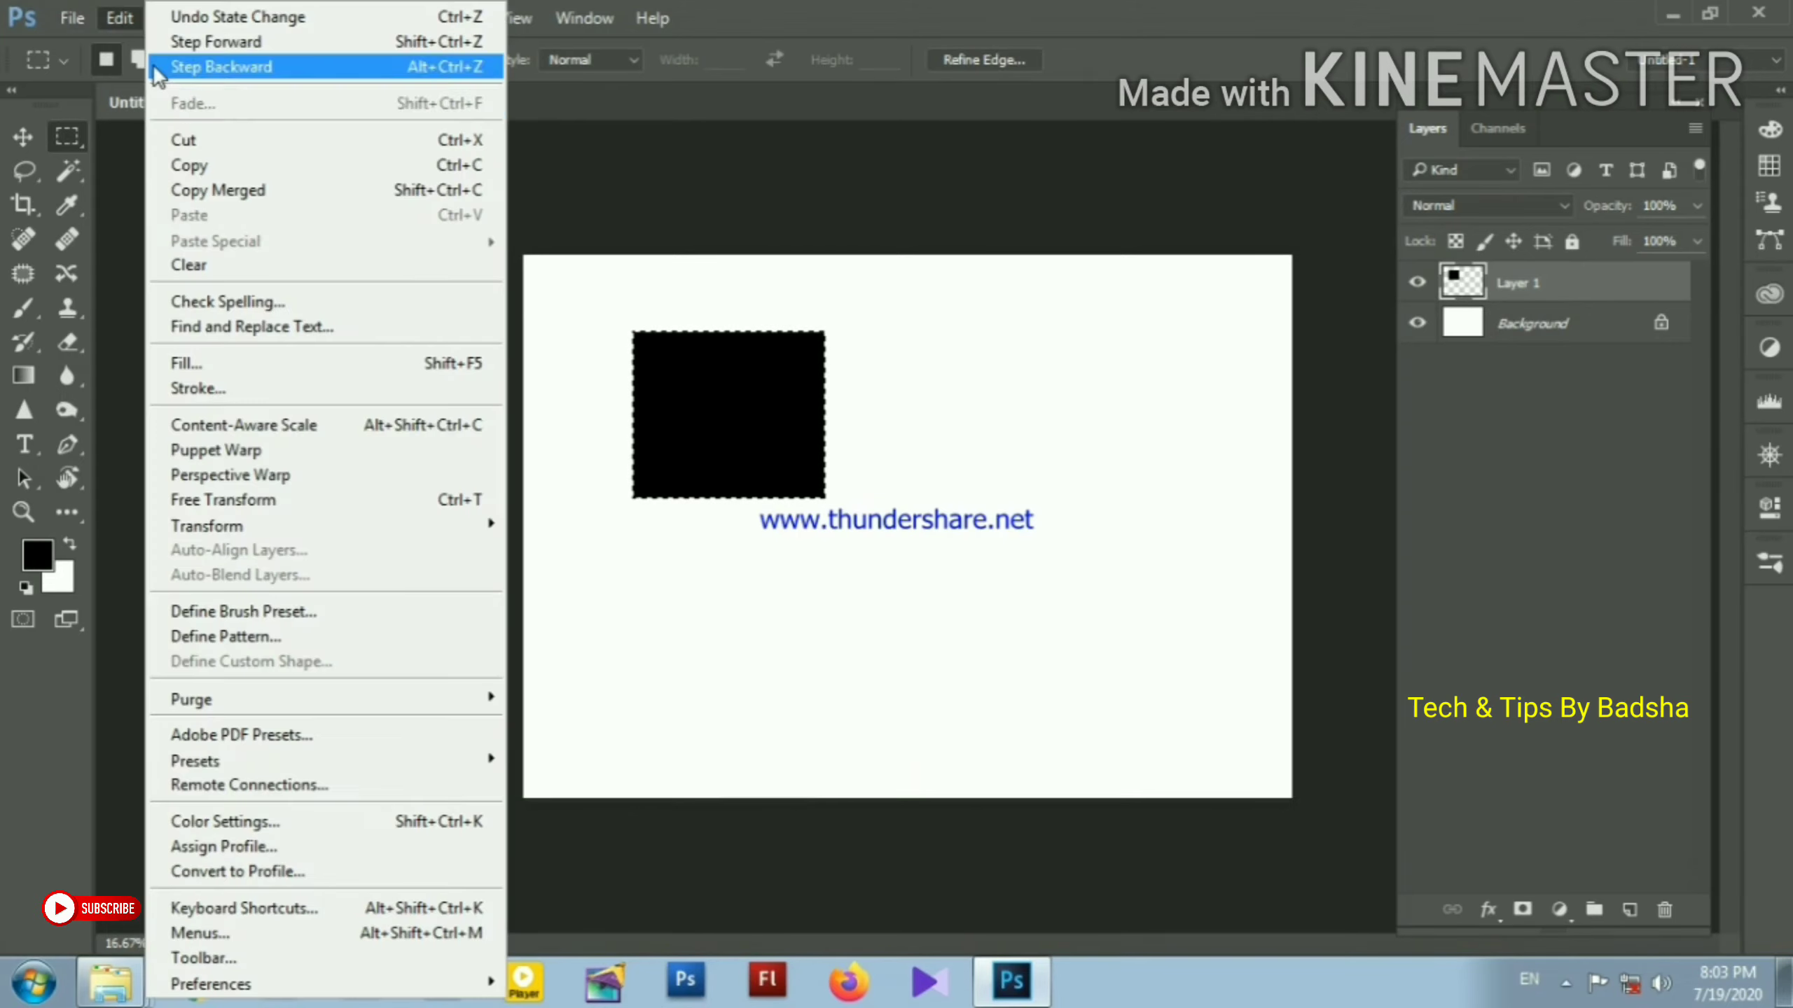
click(200, 68)
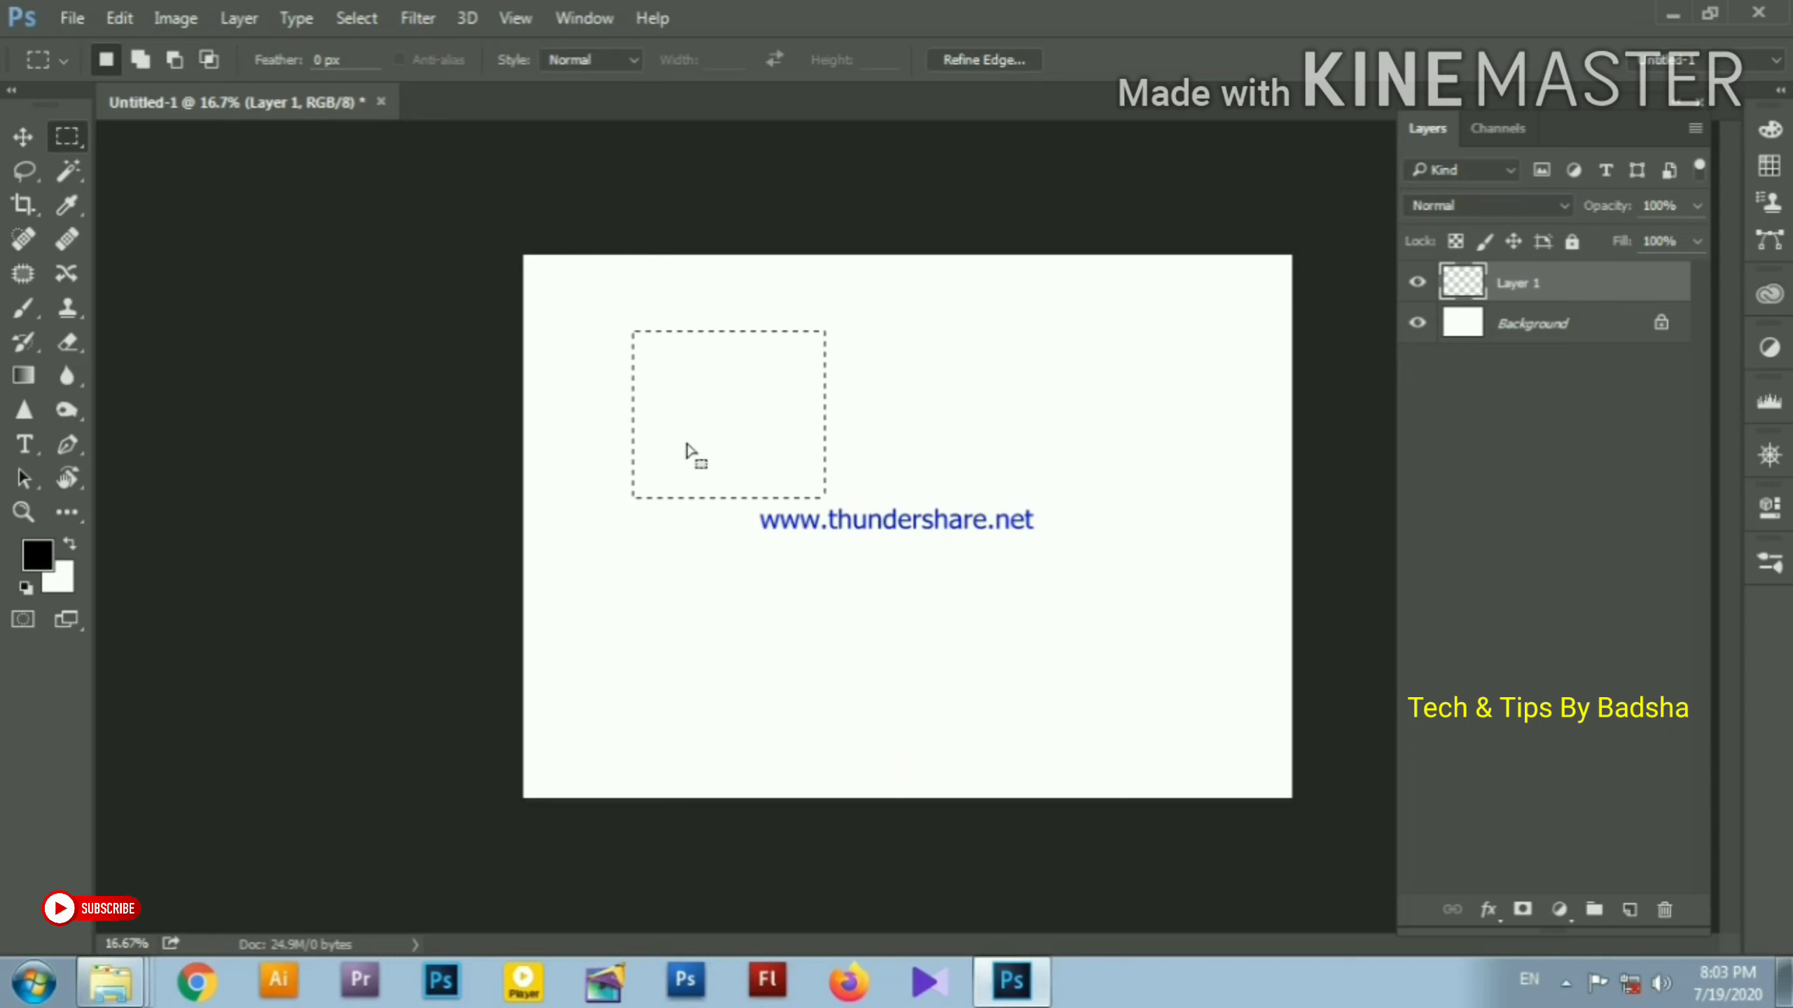
click(119, 18)
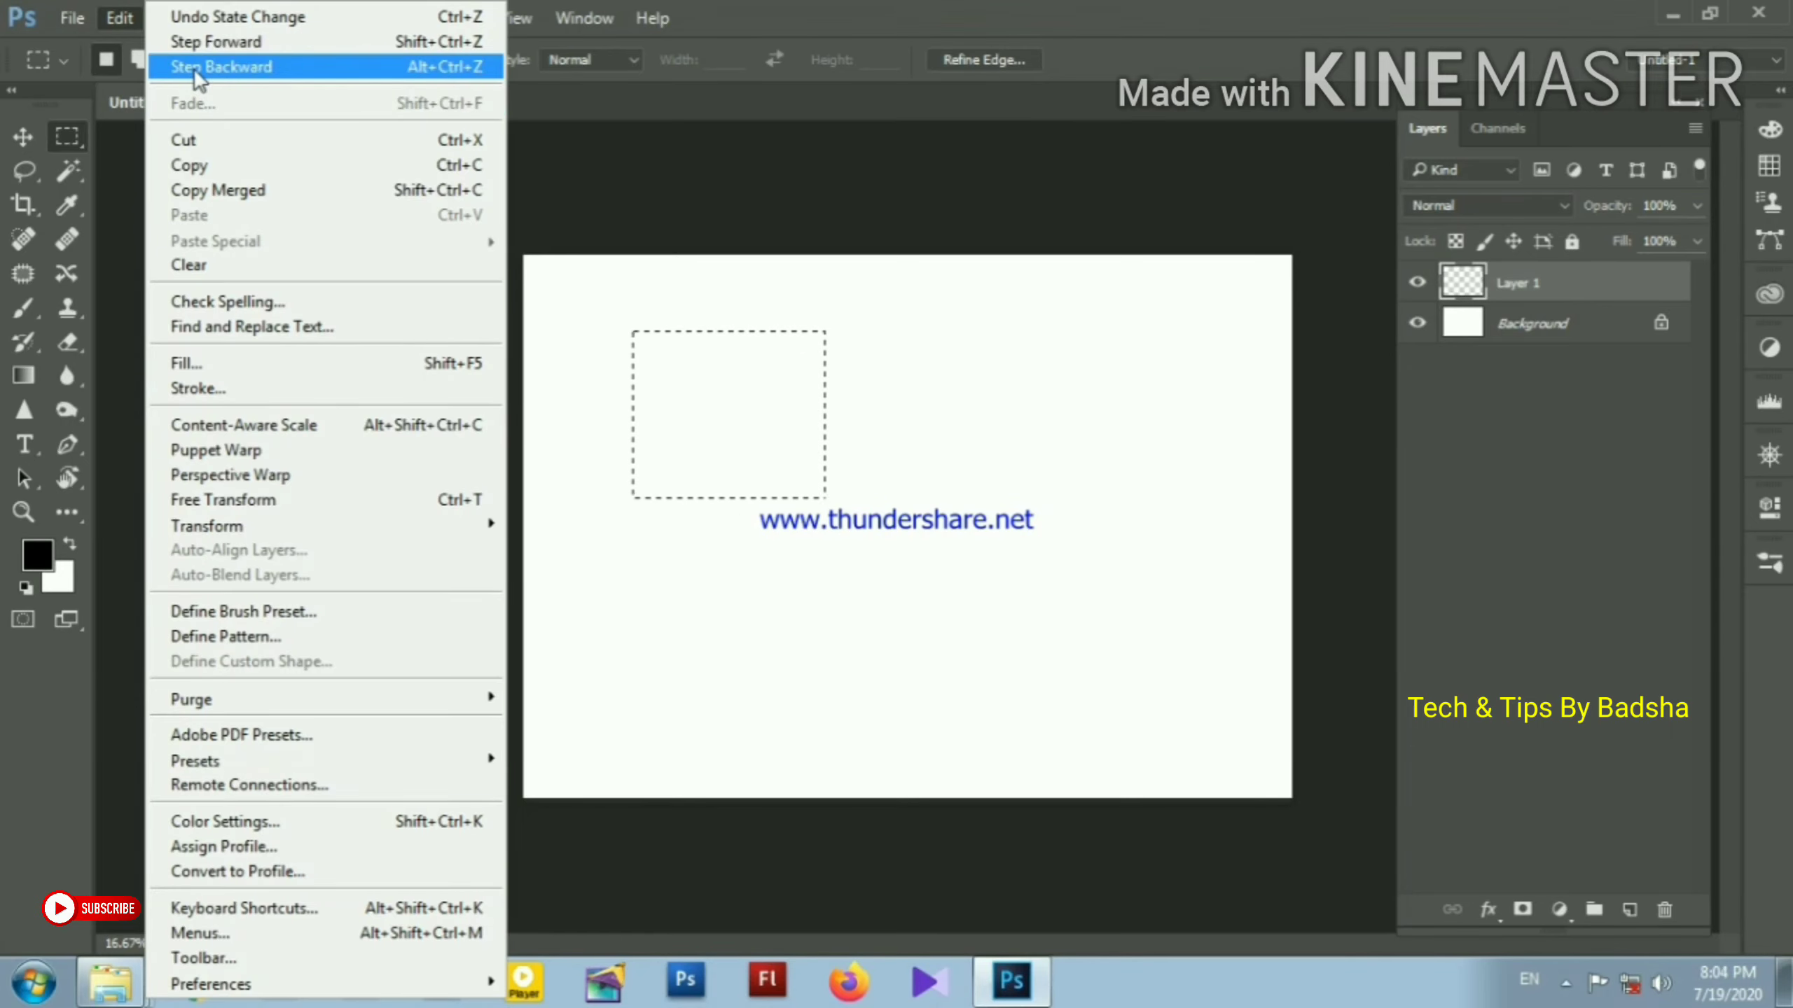
click(197, 71)
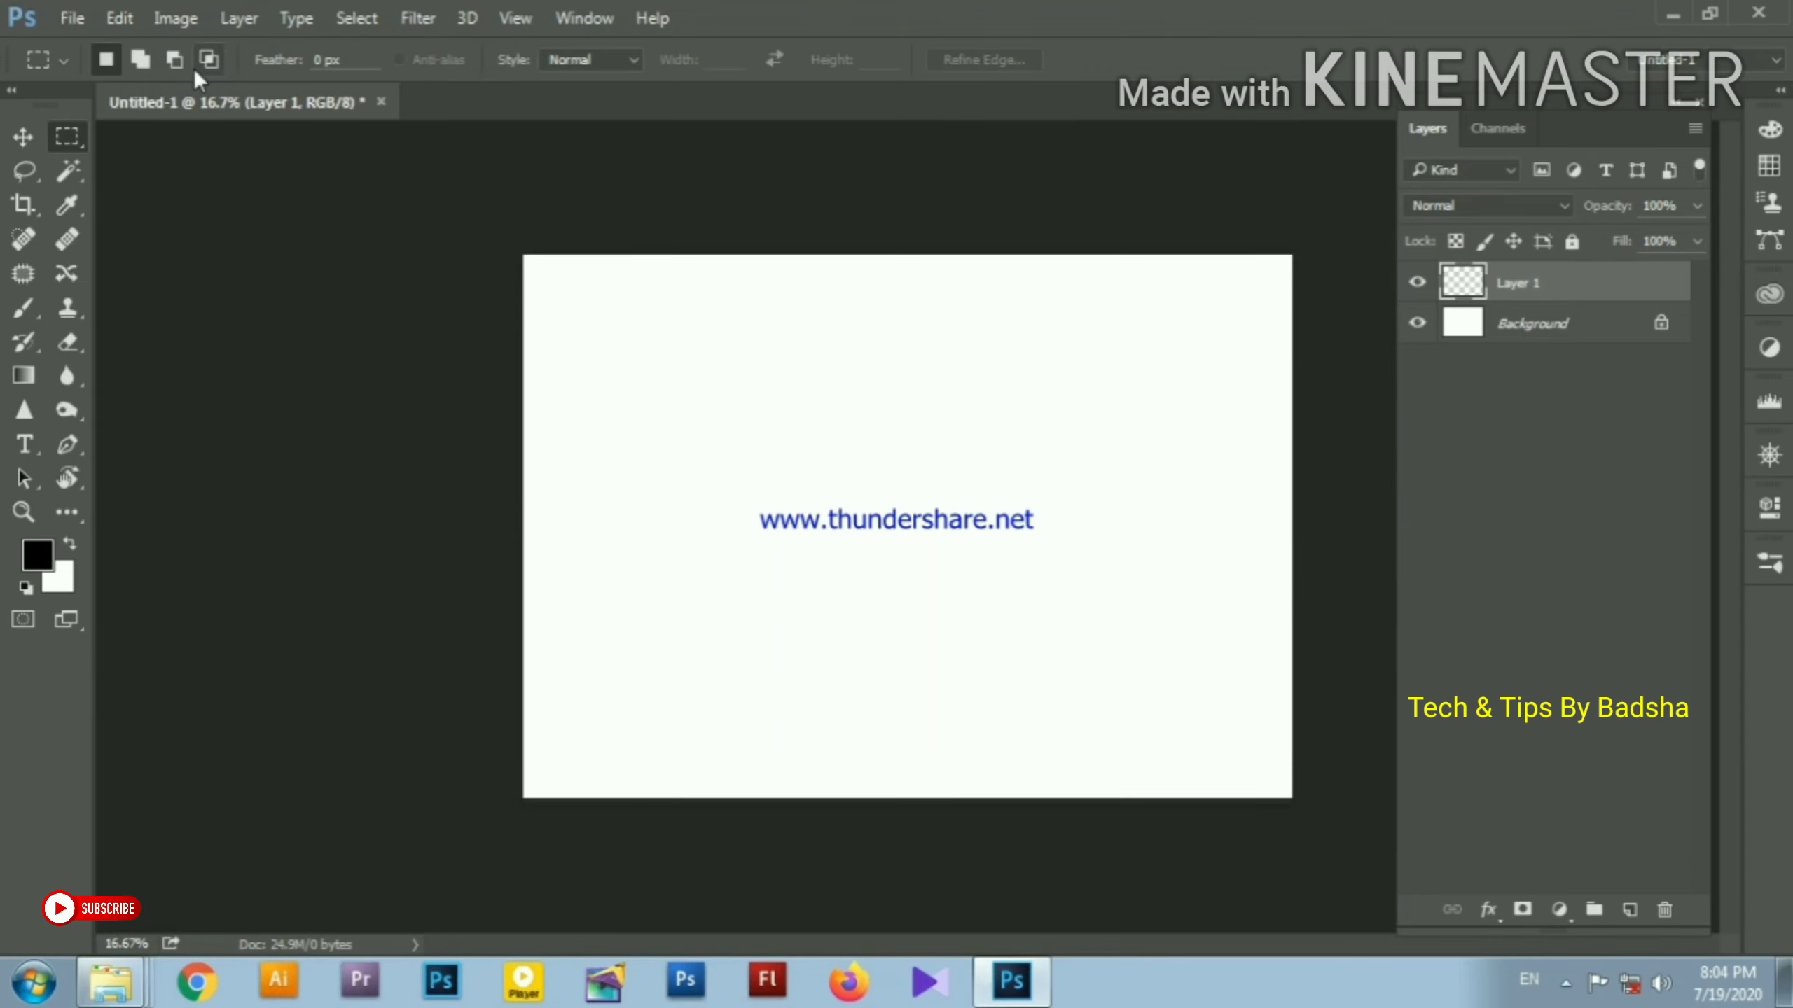
click(131, 18)
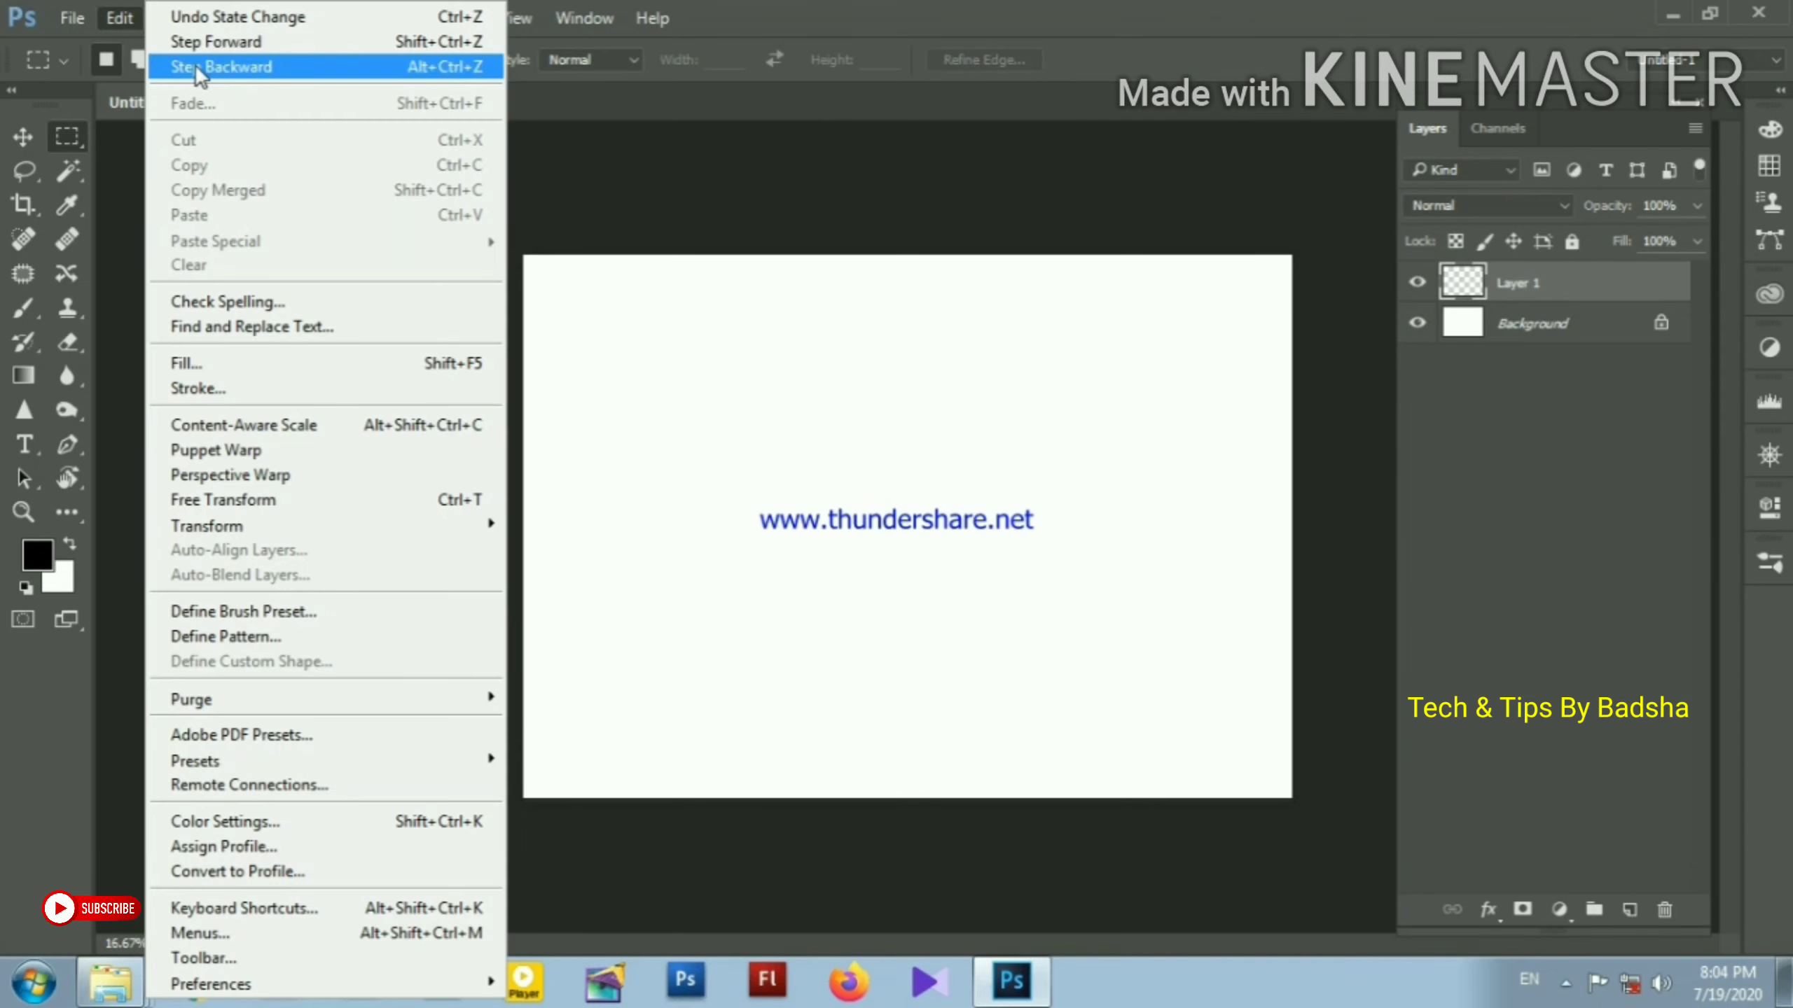
click(384, 66)
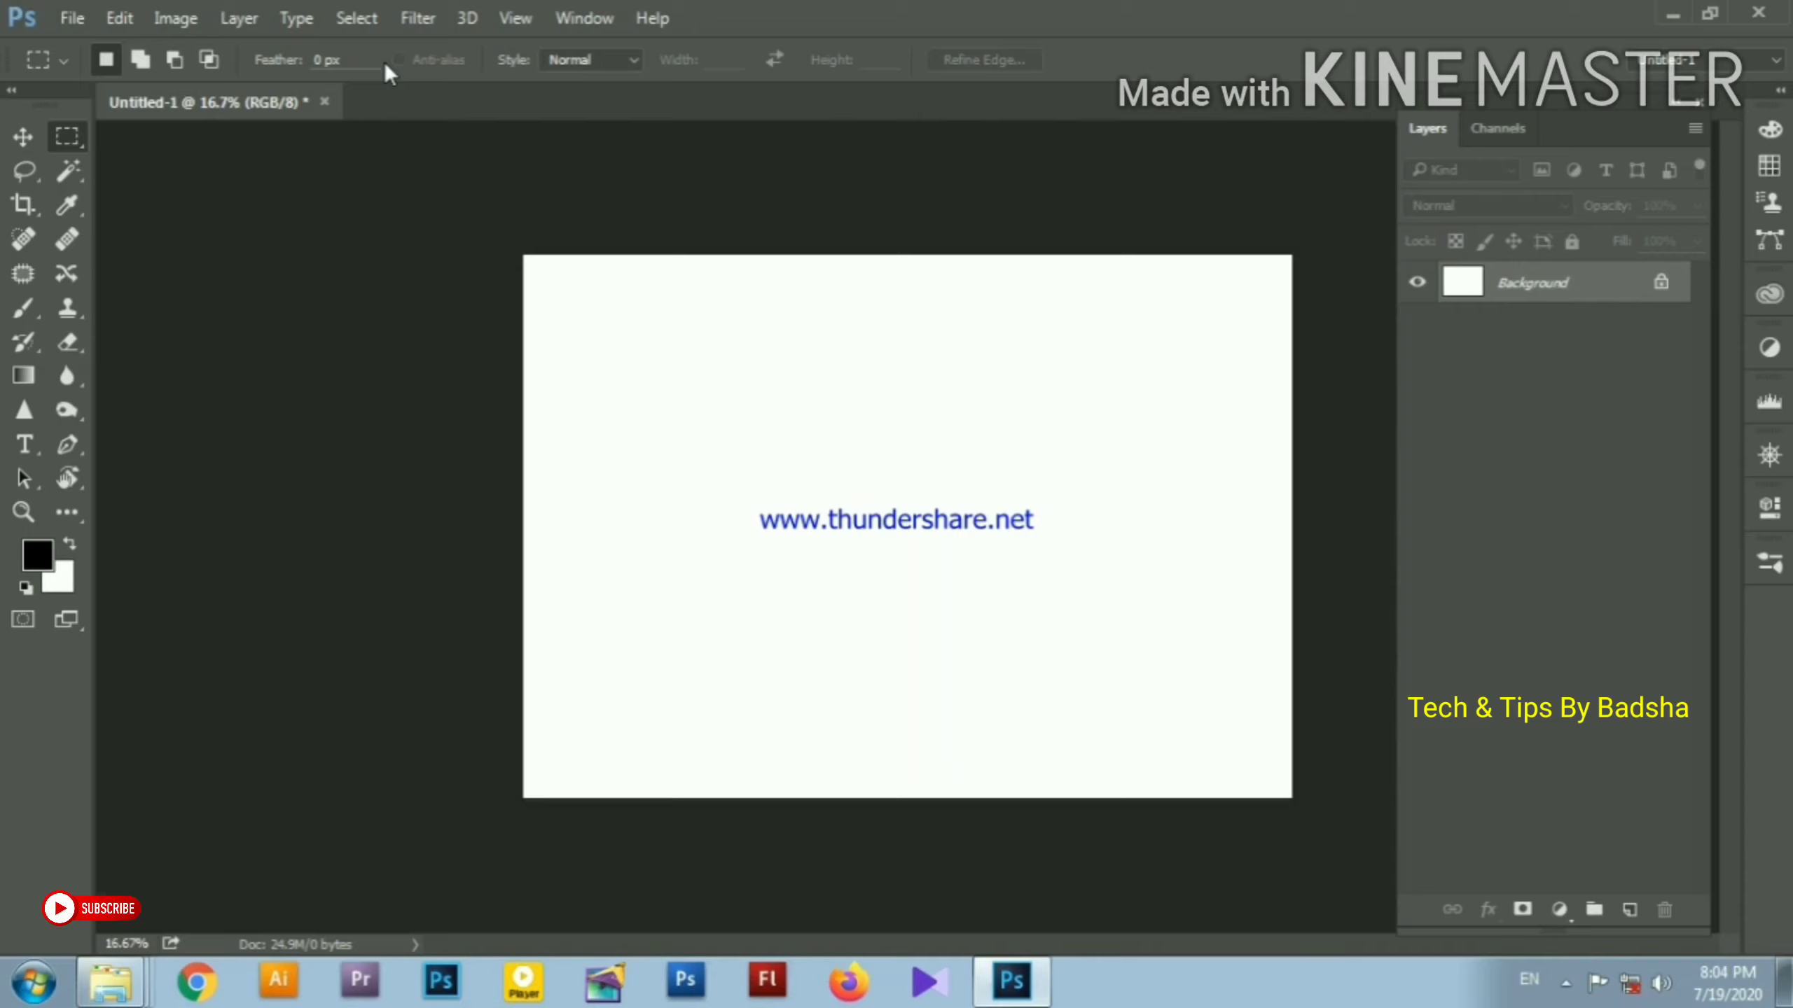
click(130, 17)
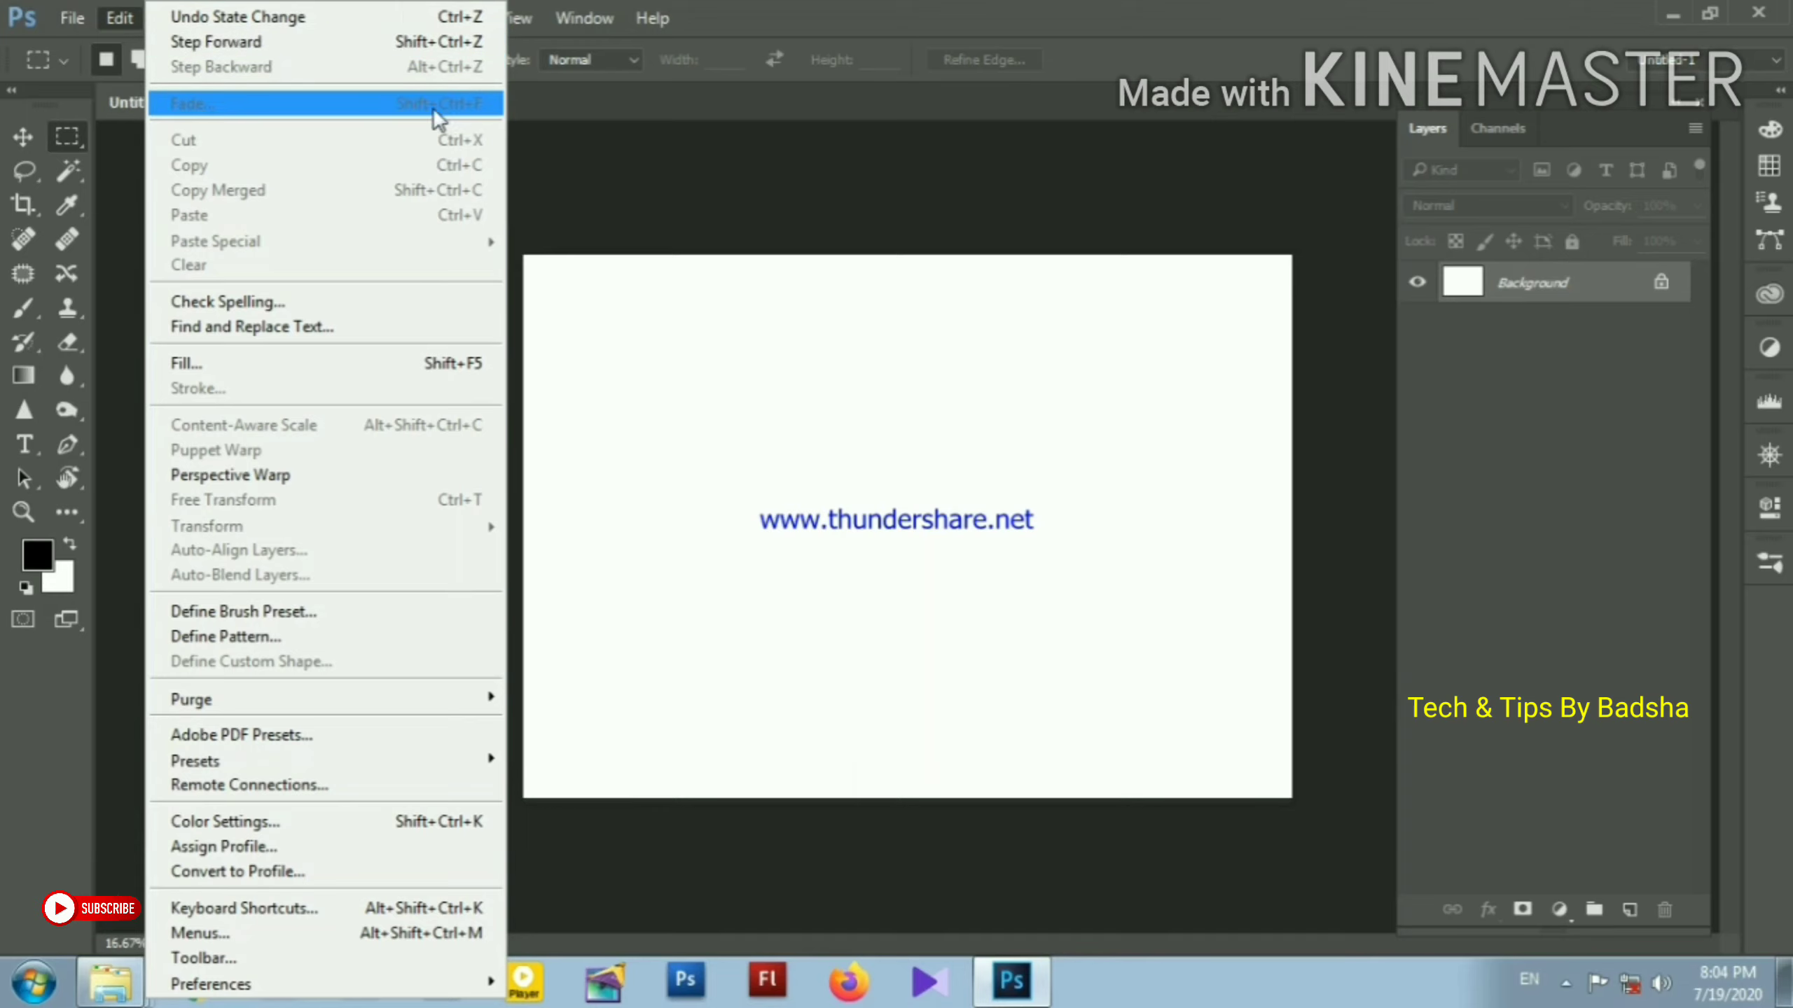
click(684, 260)
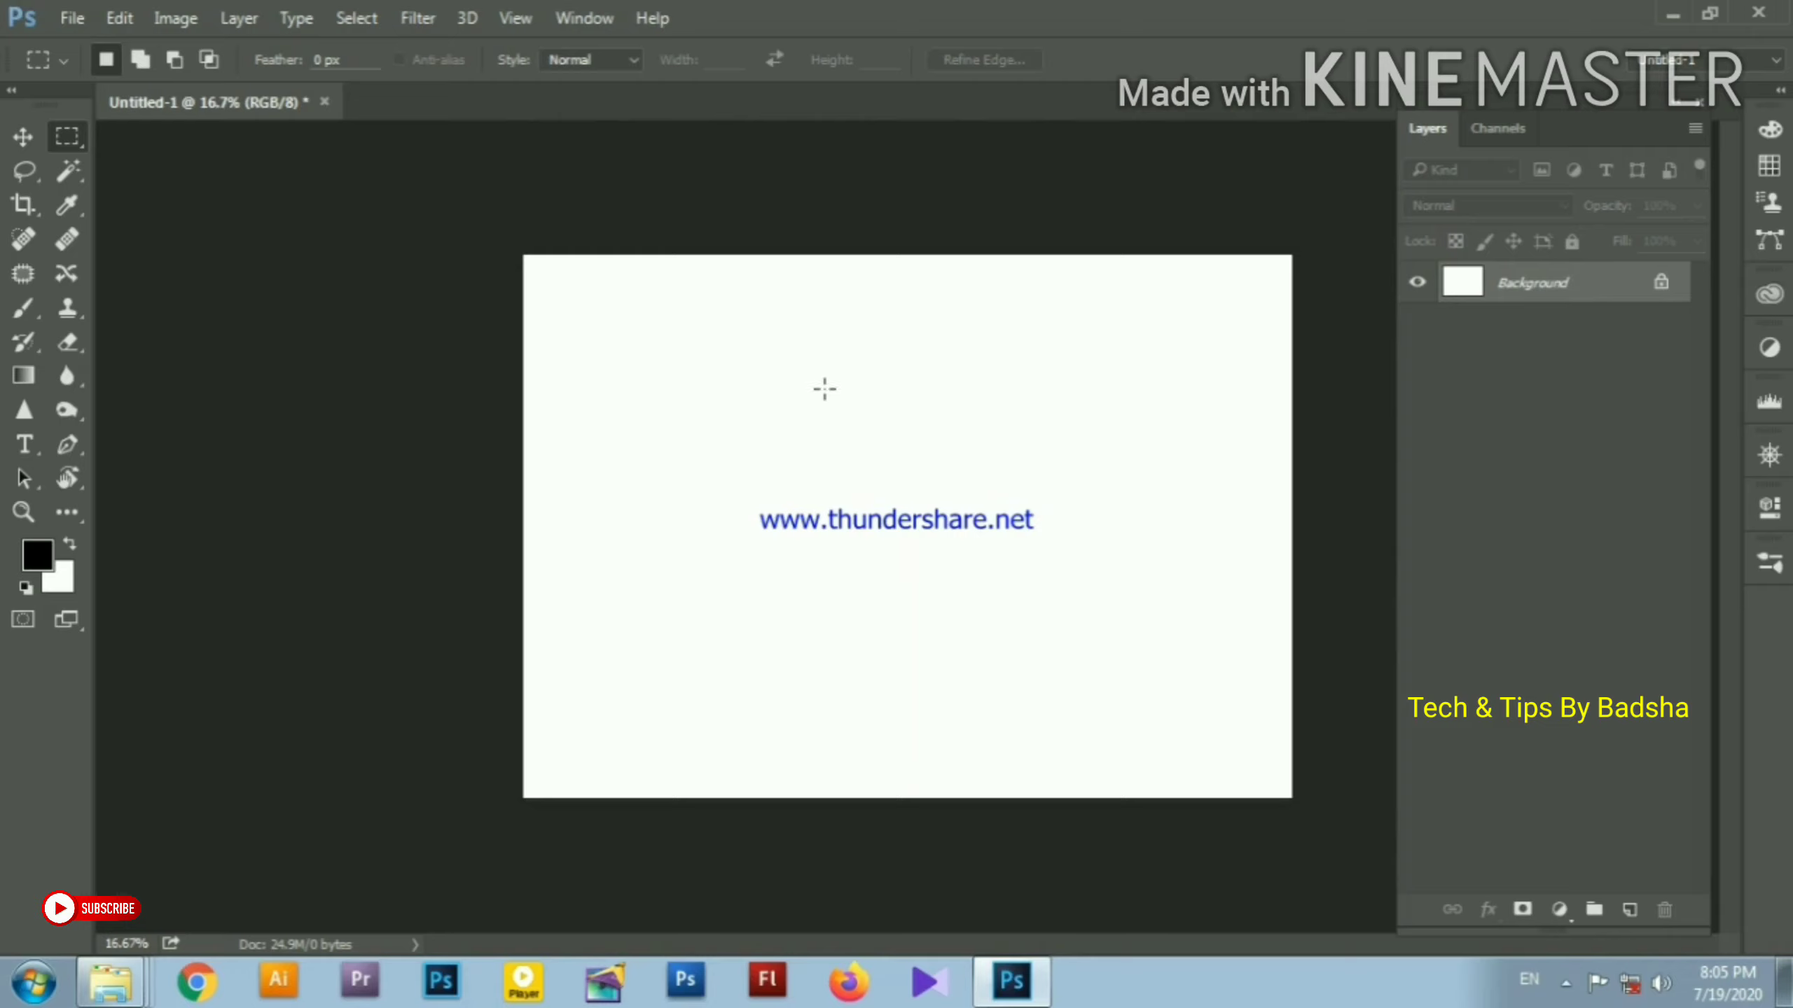
Add a new layer, fill a rectangular selection near the canvas's upper-left corner with black, and deselect it
click(1629, 910)
drag(555, 297, 736, 426)
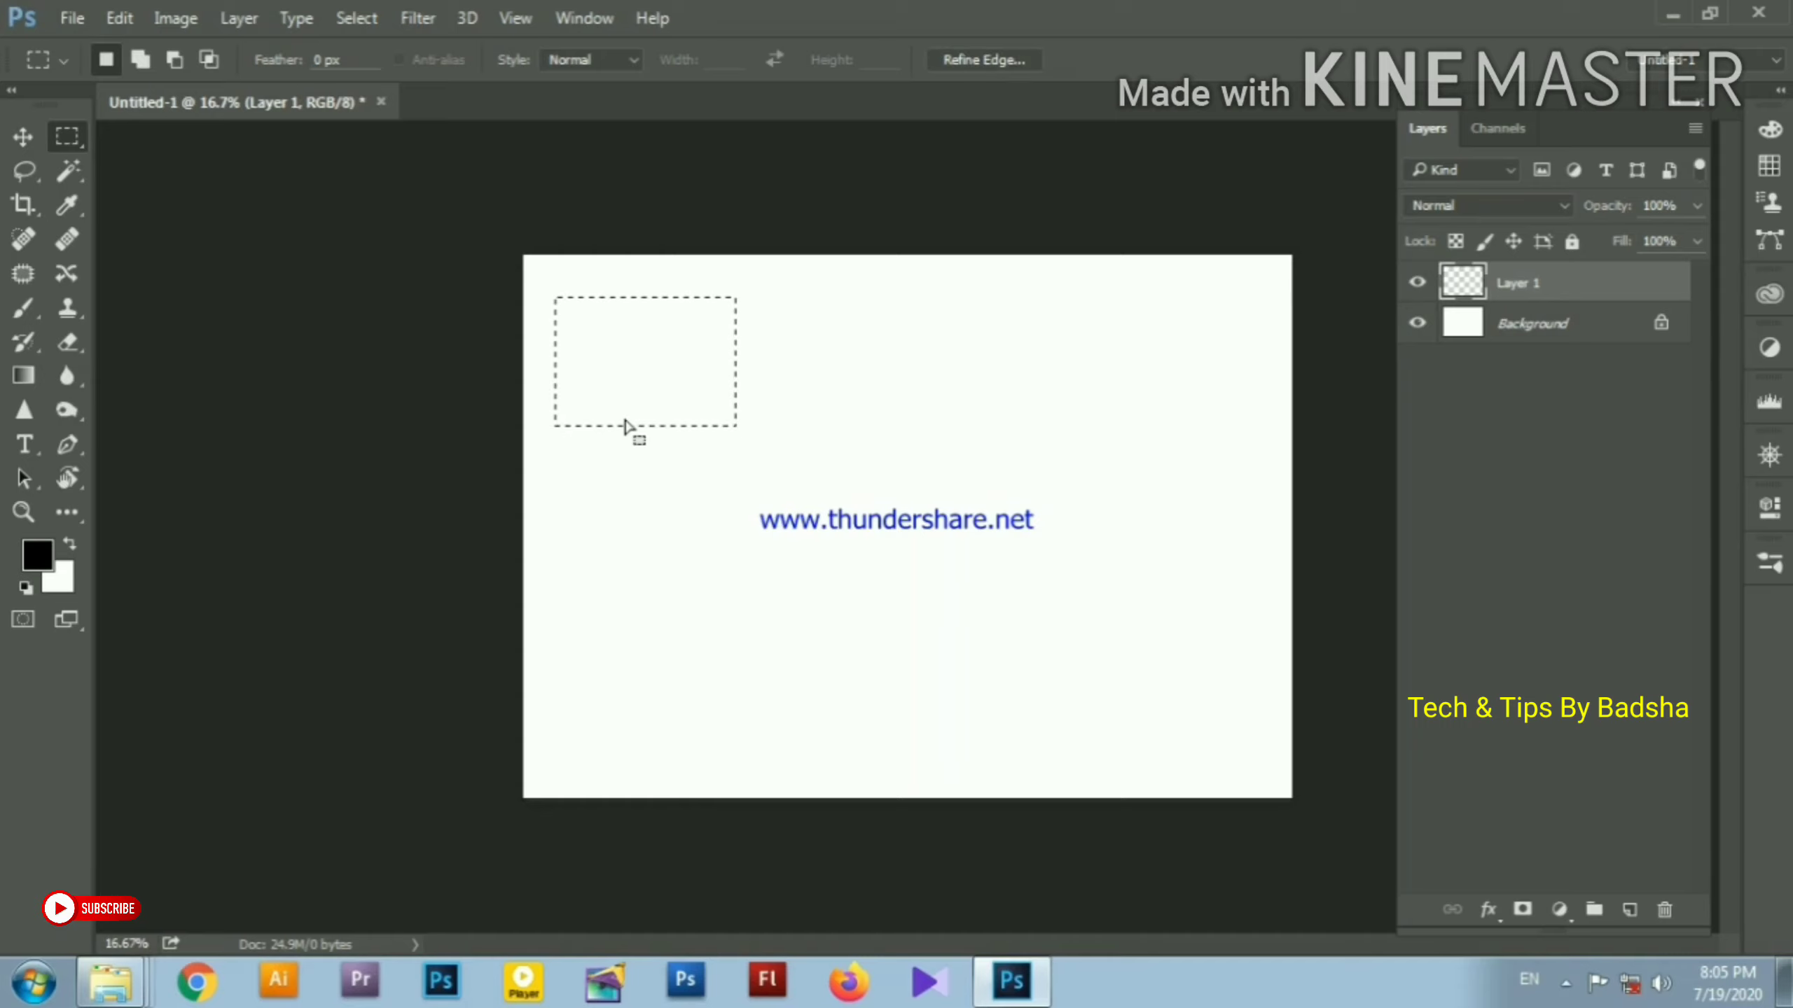
key(alt+BackSpace)
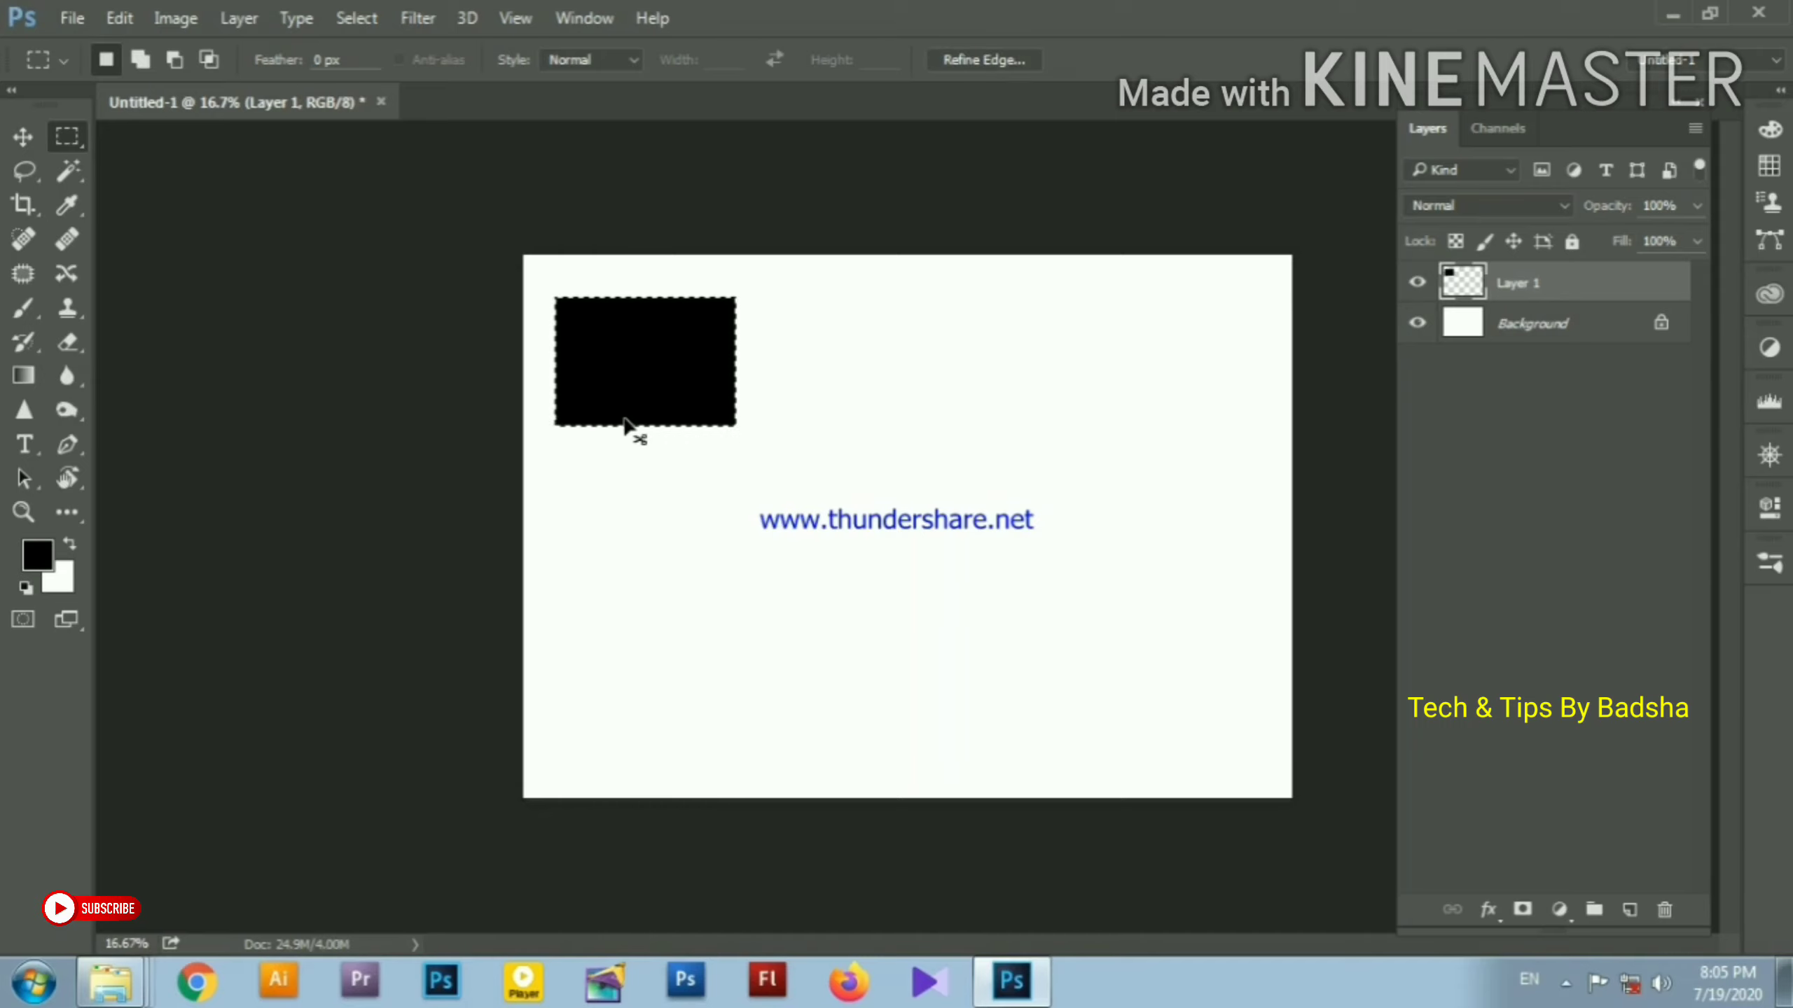
key(ctrl+d)
Add a second layer with a black-filled rectangle just right of the first one, and clear the selection
click(1628, 911)
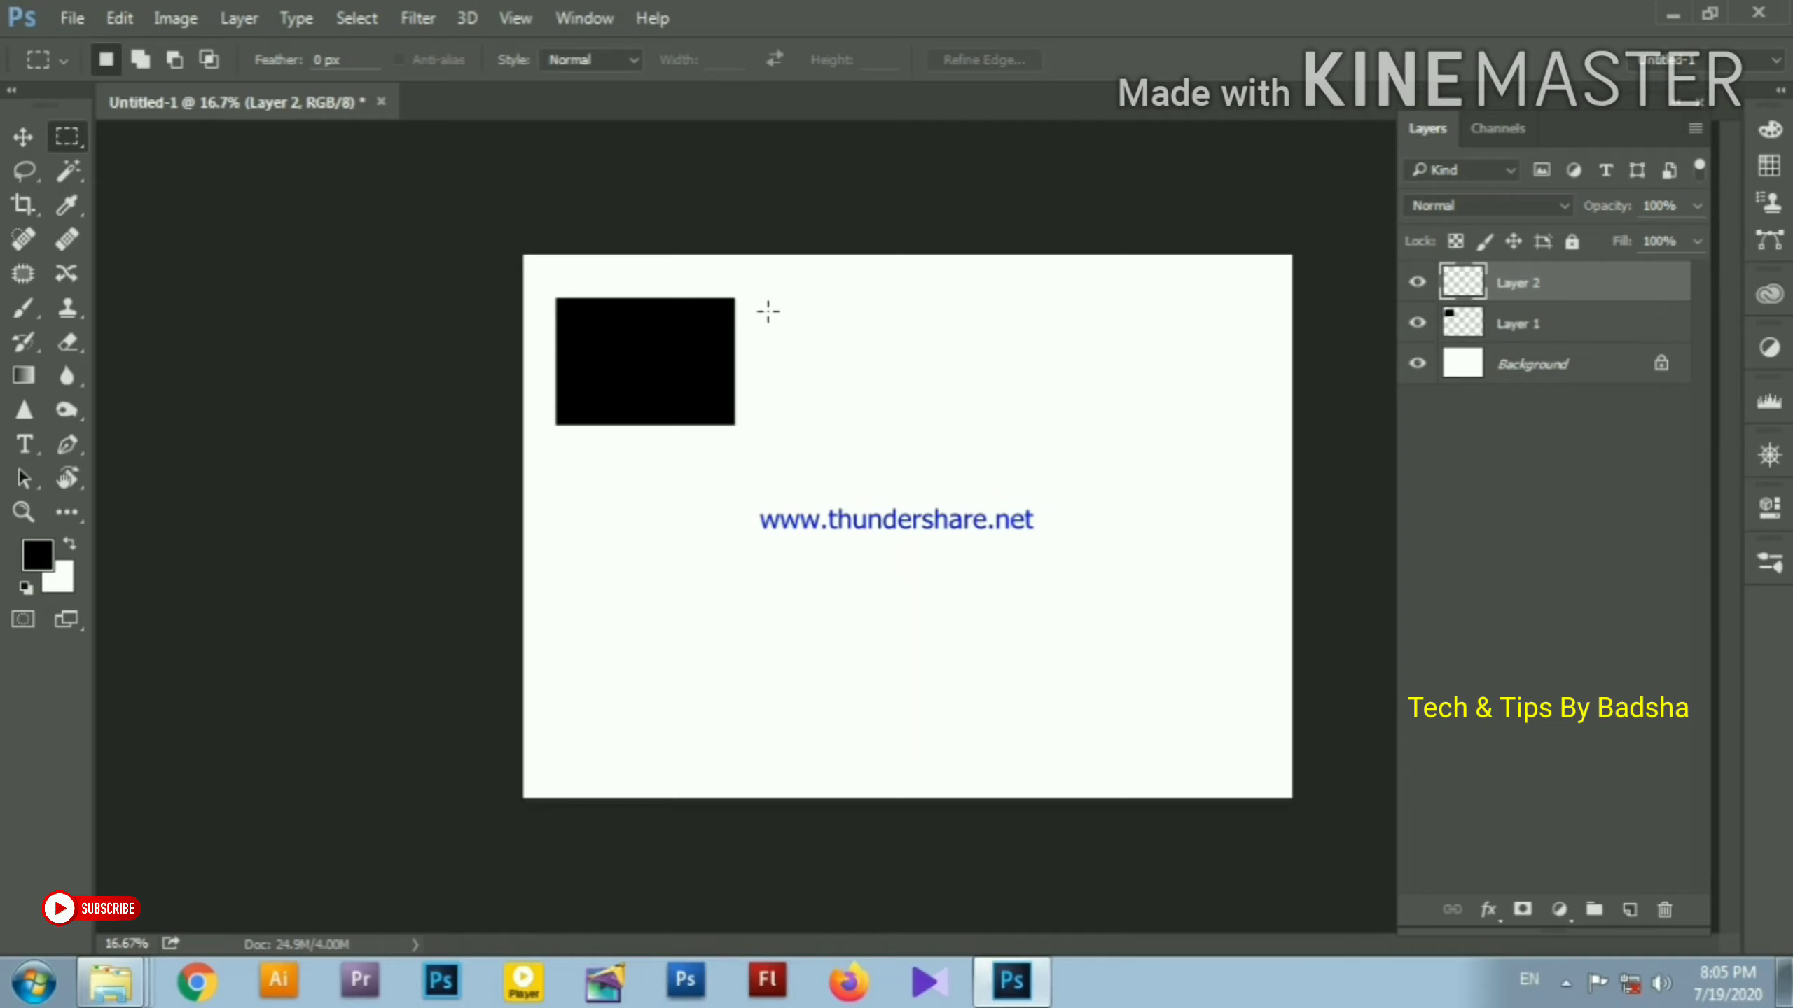
drag(765, 302, 925, 424)
key(alt+BackSpace)
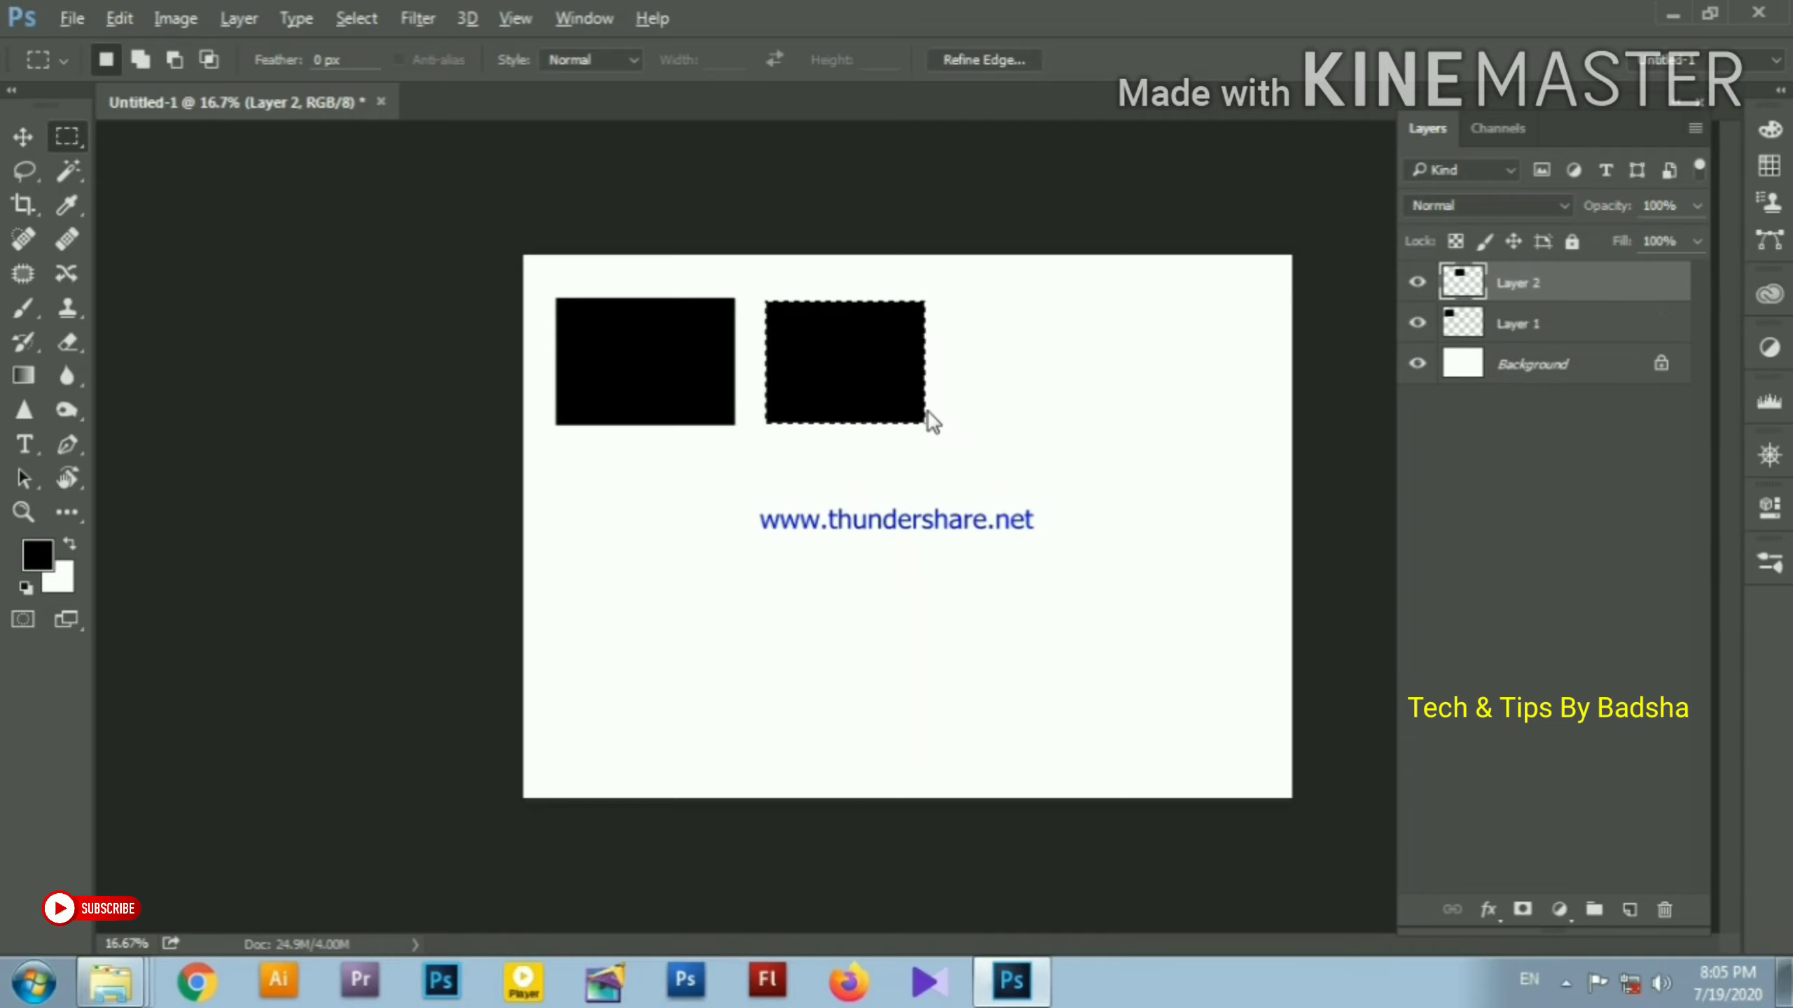
key(ctrl+d)
Add a third layer with a black-filled rectangle completing the upper row, and clear the selection
click(1628, 911)
drag(958, 300, 1117, 425)
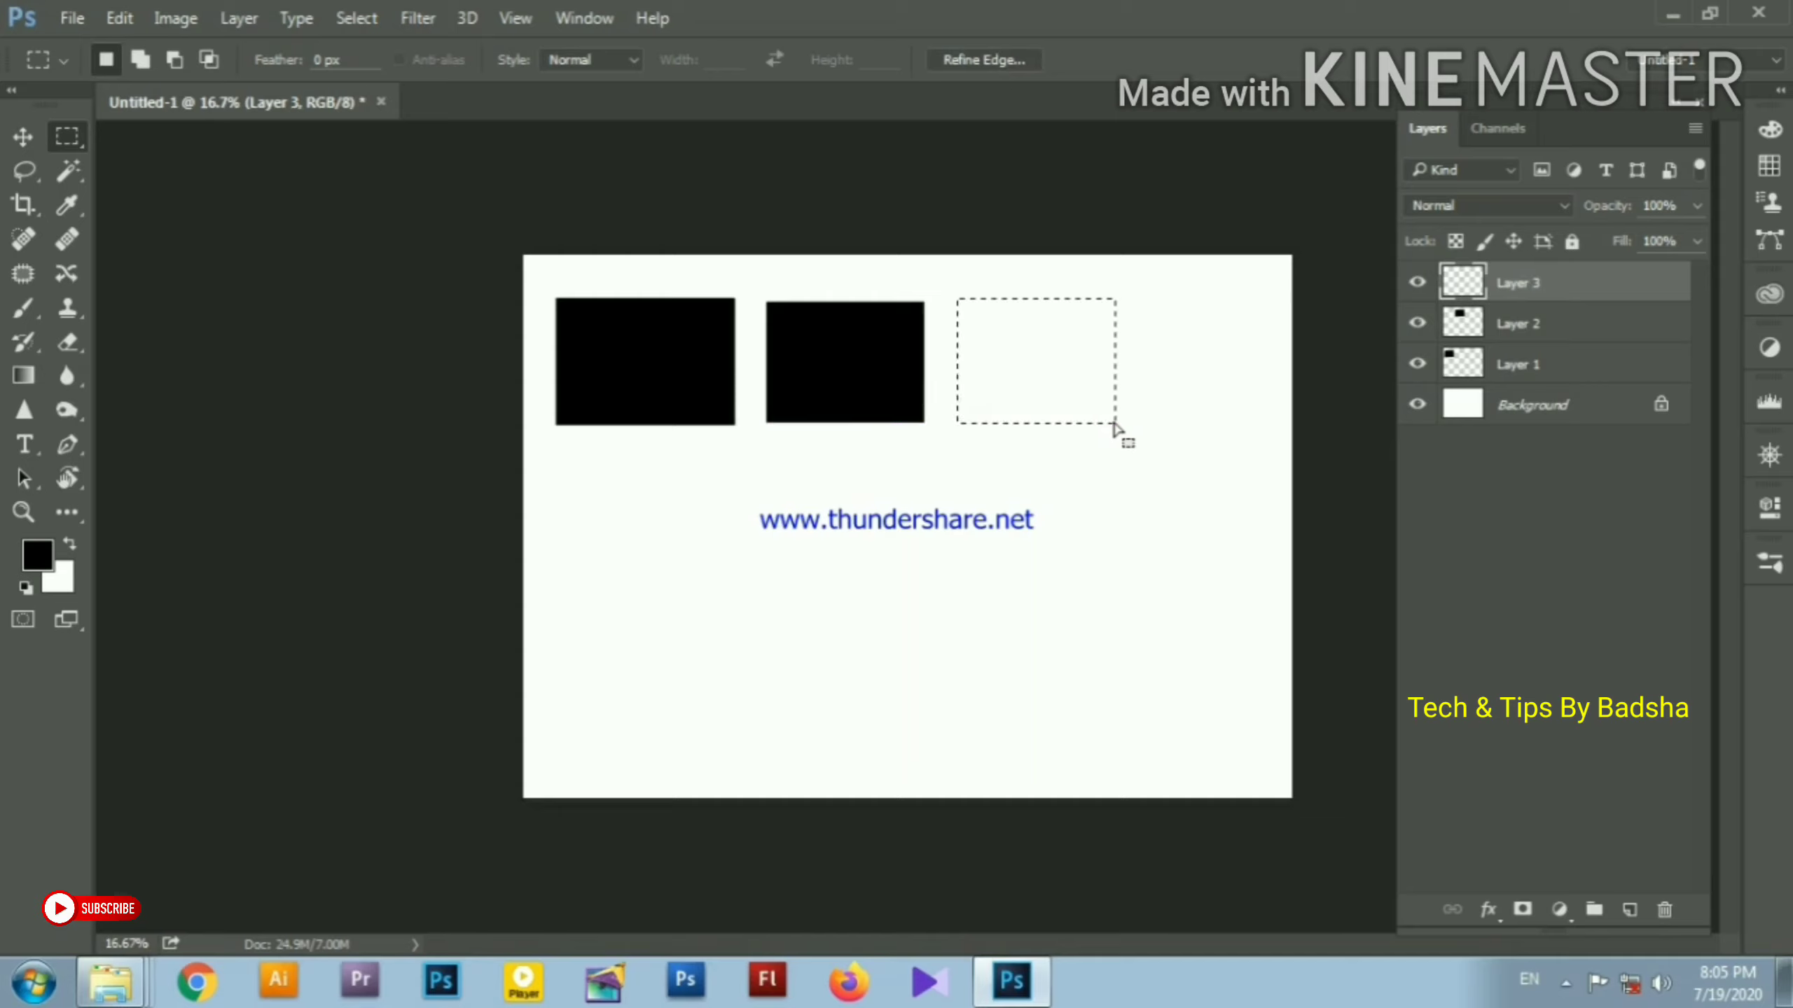
key(alt+BackSpace)
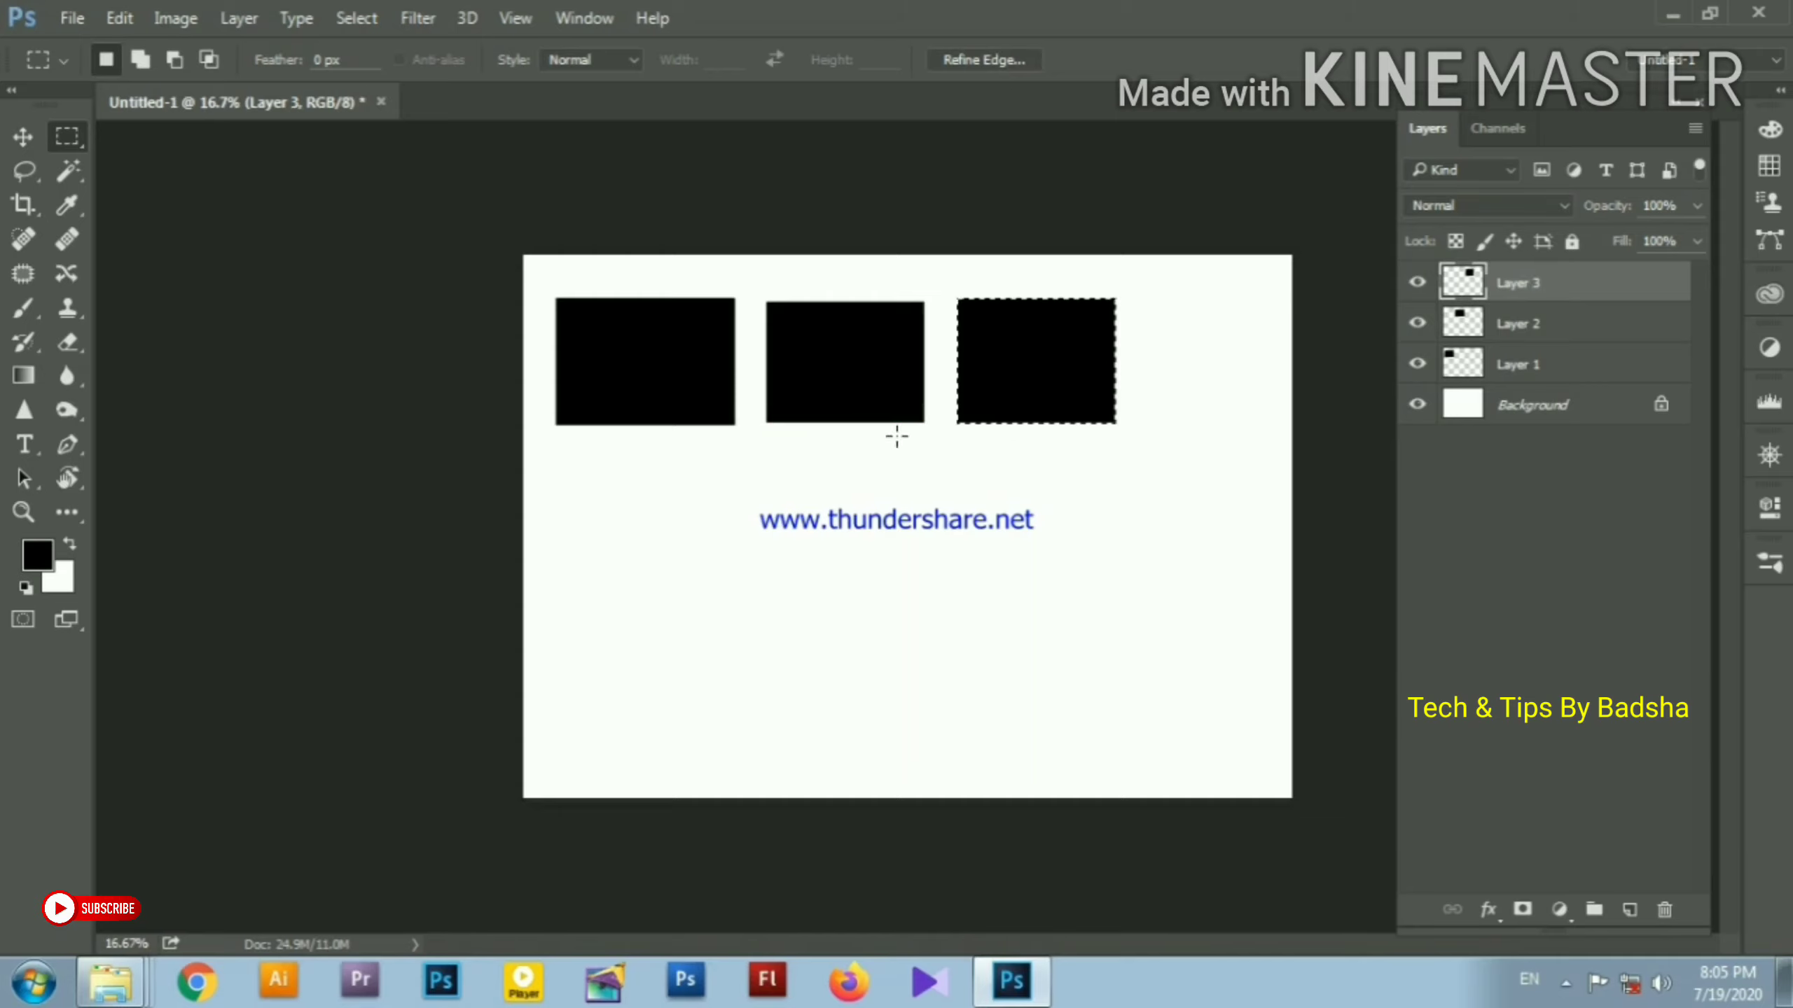
key(ctrl+d)
Add a fourth layer with a black-filled rectangle below the first one, starting the second row, and deselect it
click(1627, 911)
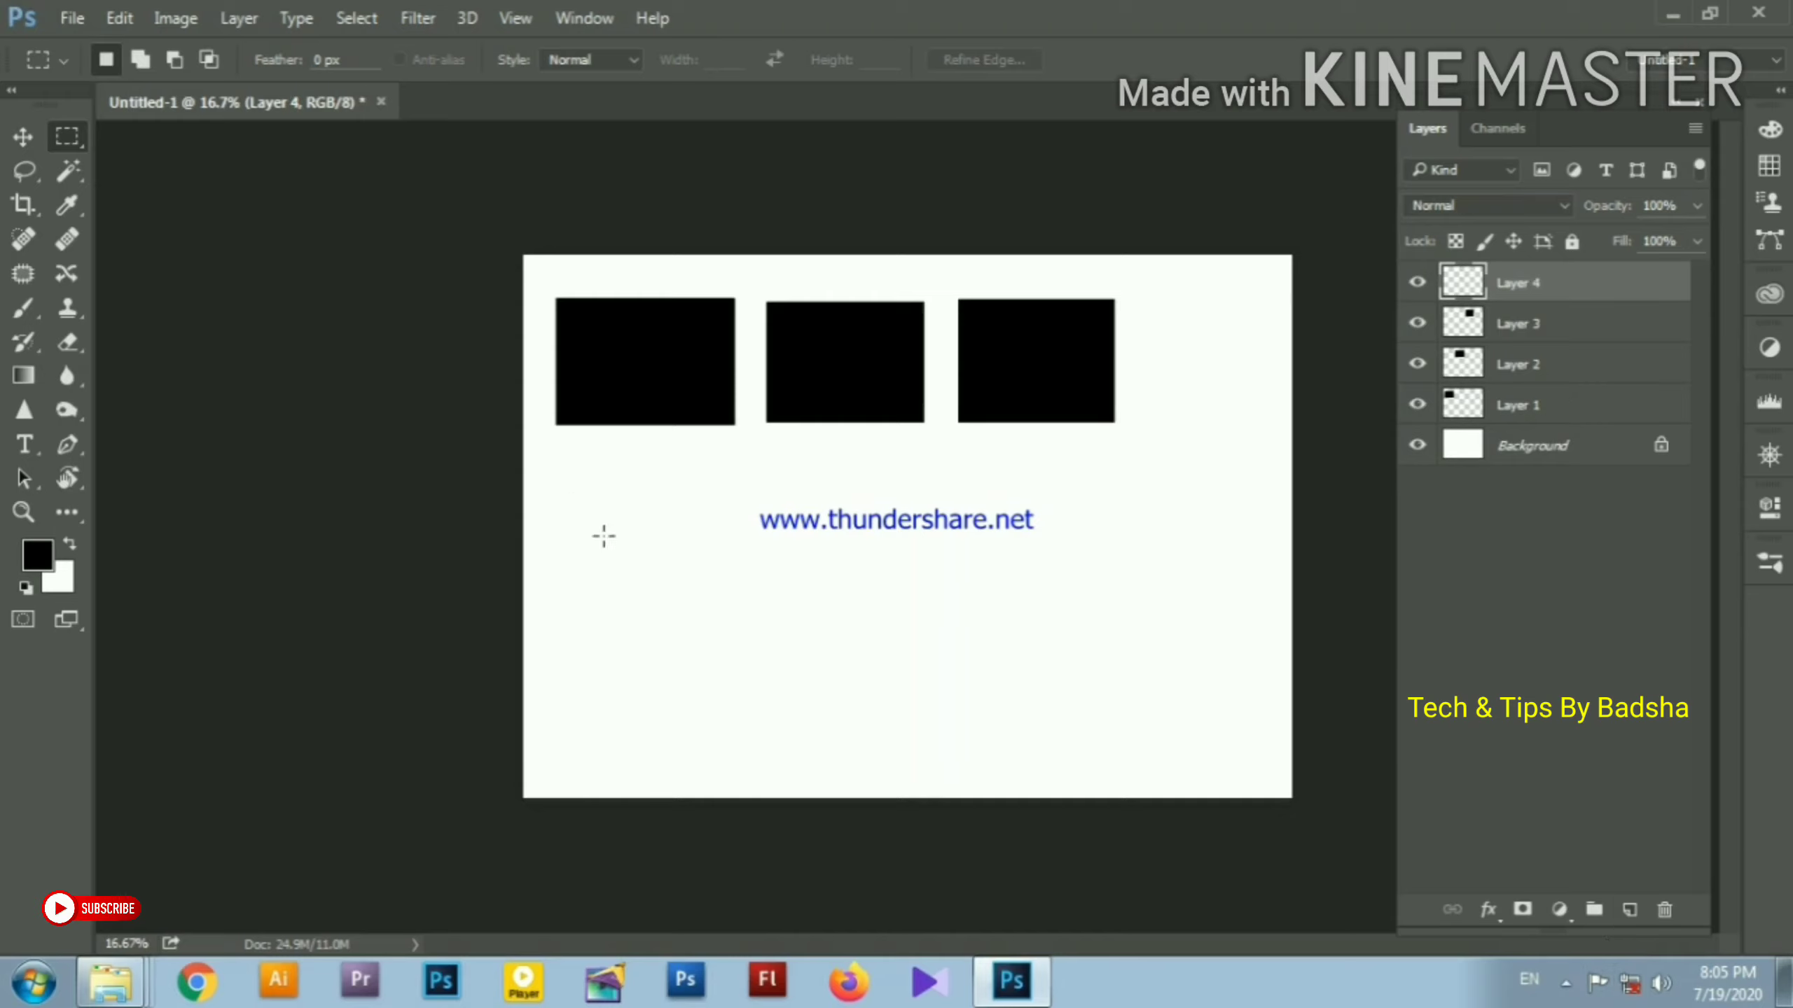
drag(556, 489, 697, 610)
key(alt+BackSpace)
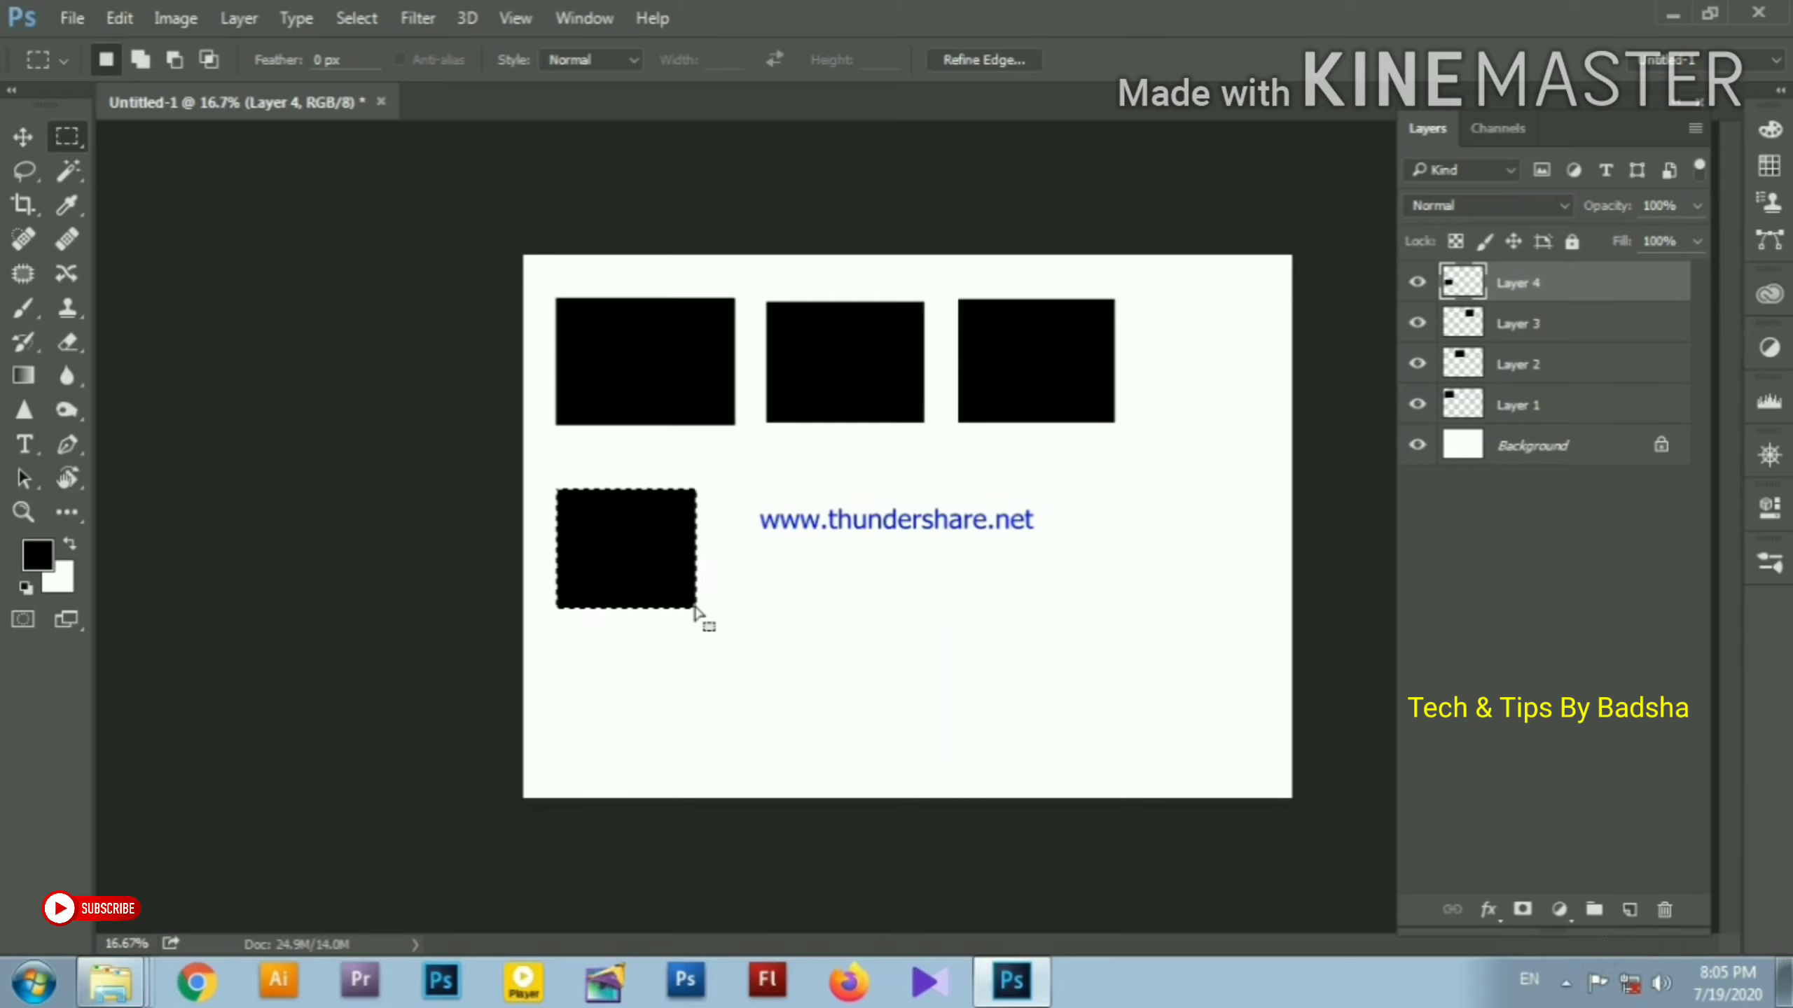
key(ctrl+d)
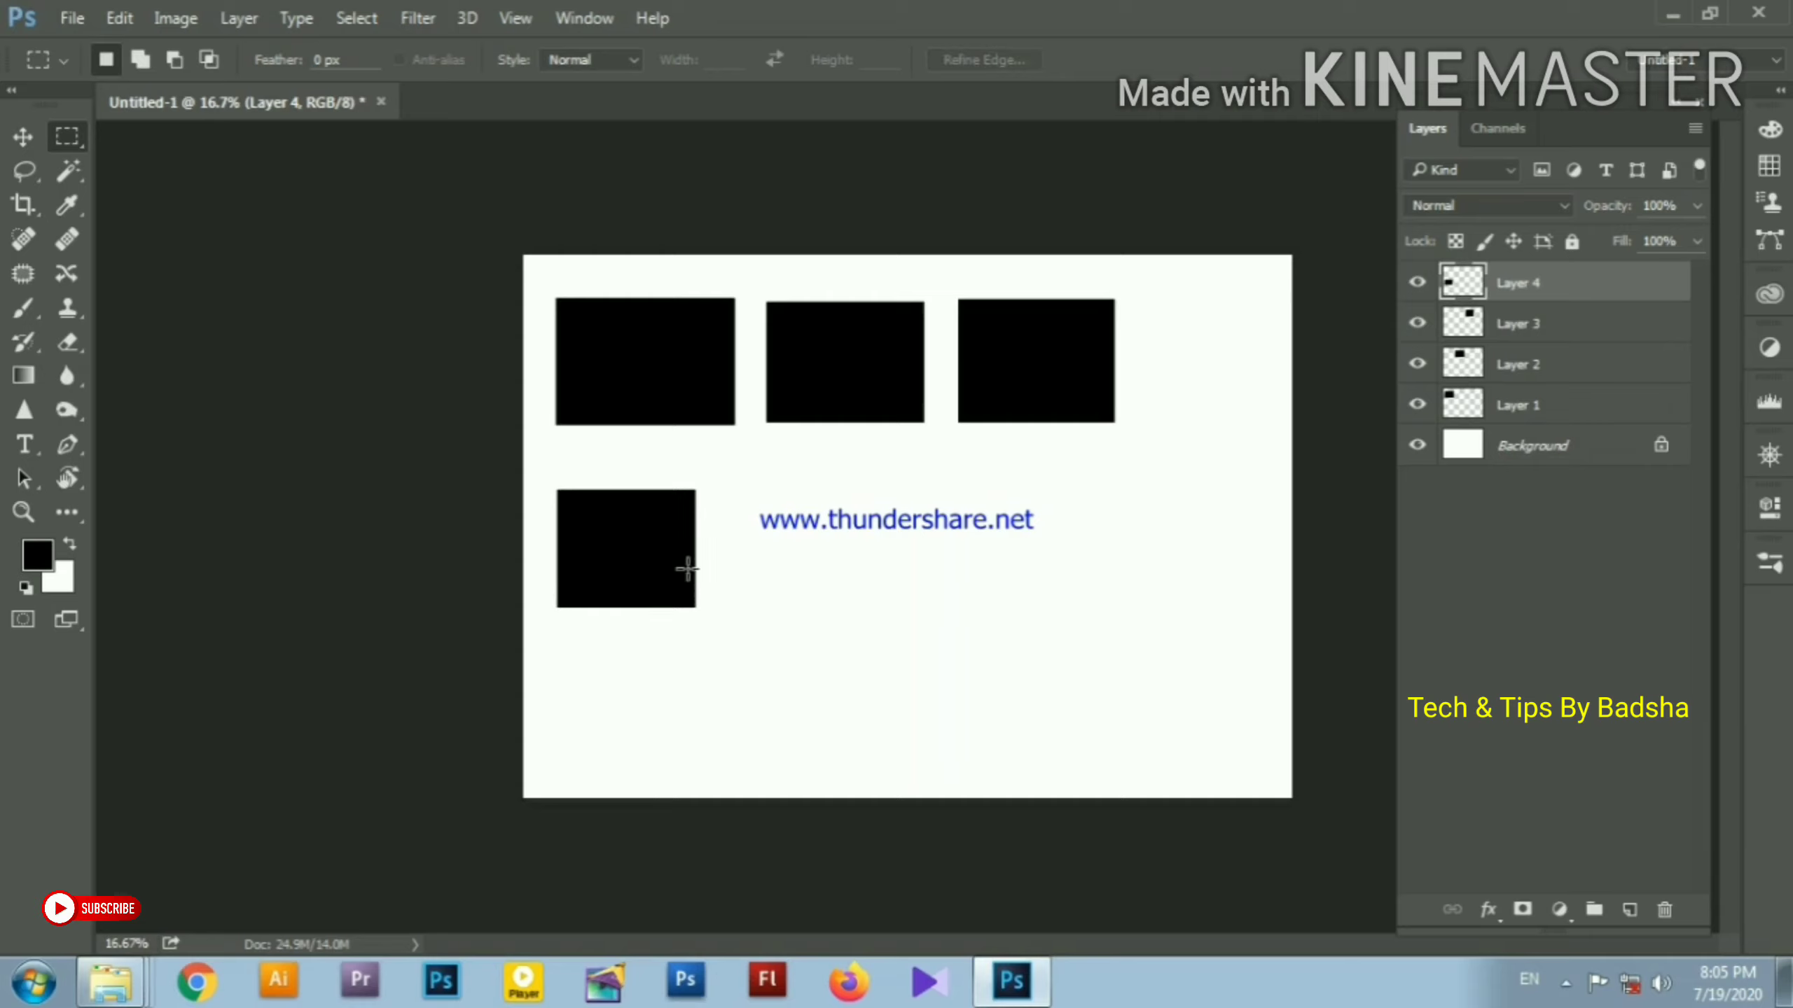
Add a fifth layer with a black-filled rectangle in the middle of the second row, and deselect it
click(1630, 911)
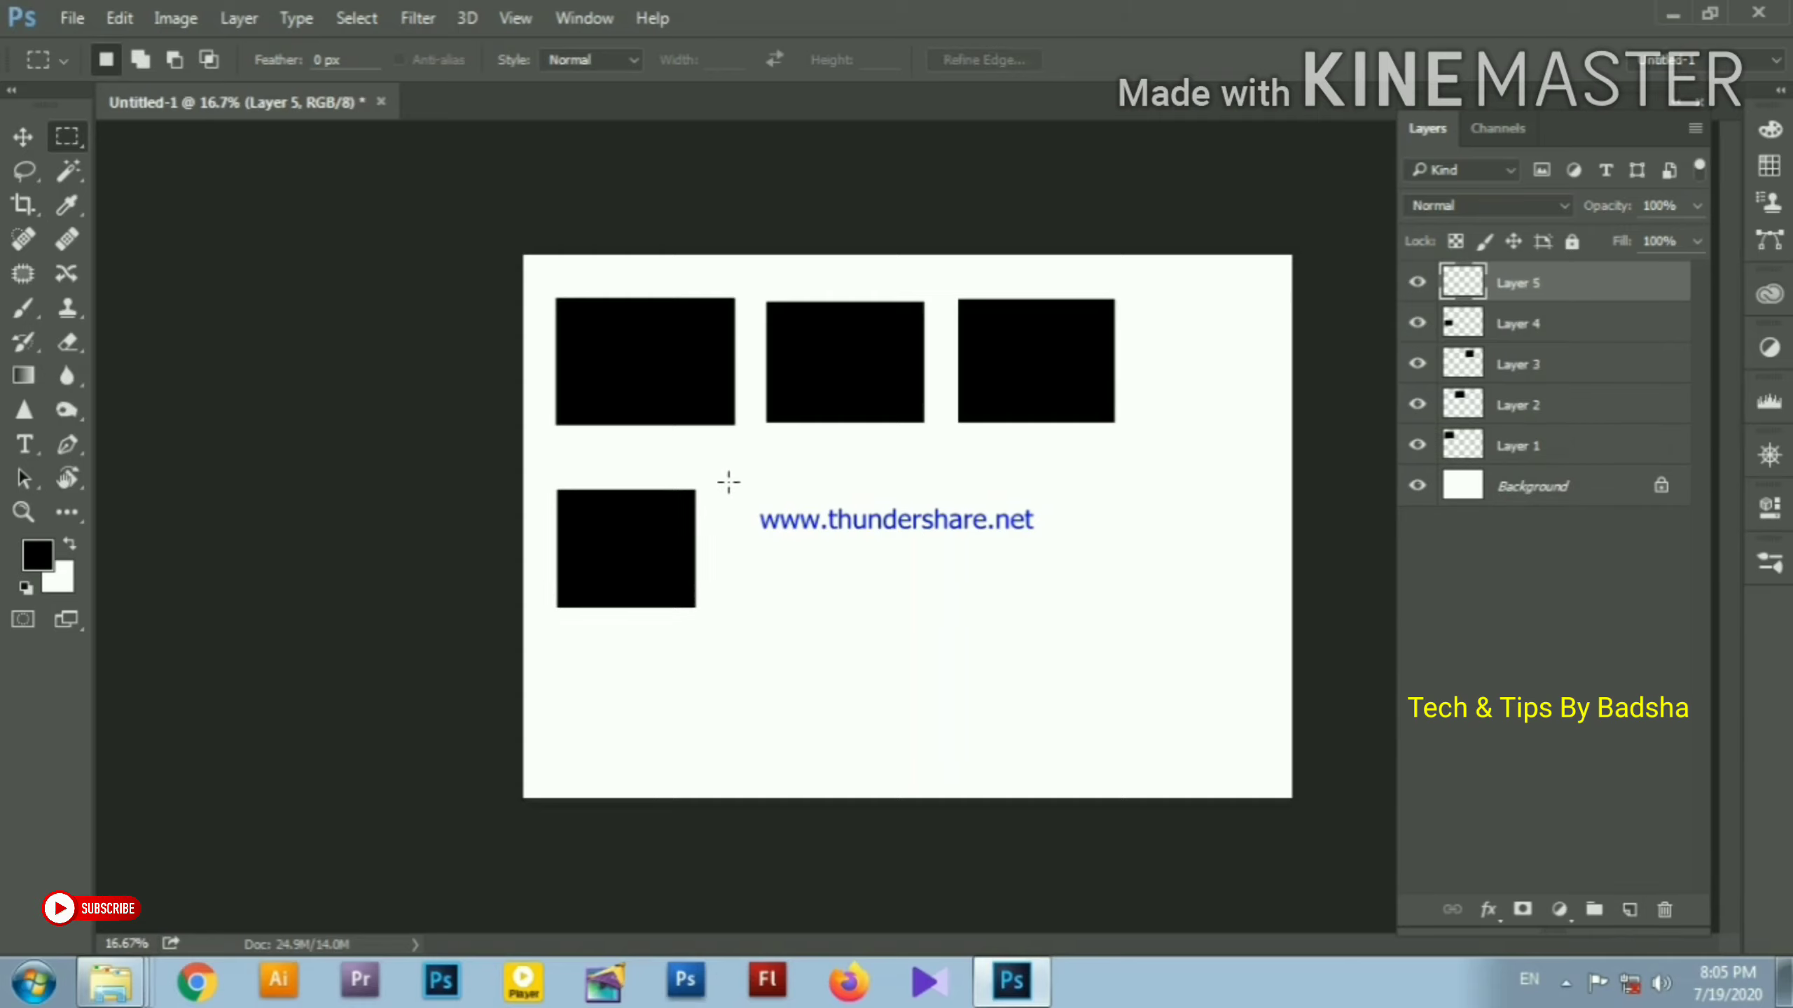
drag(728, 482, 896, 598)
key(alt+BackSpace)
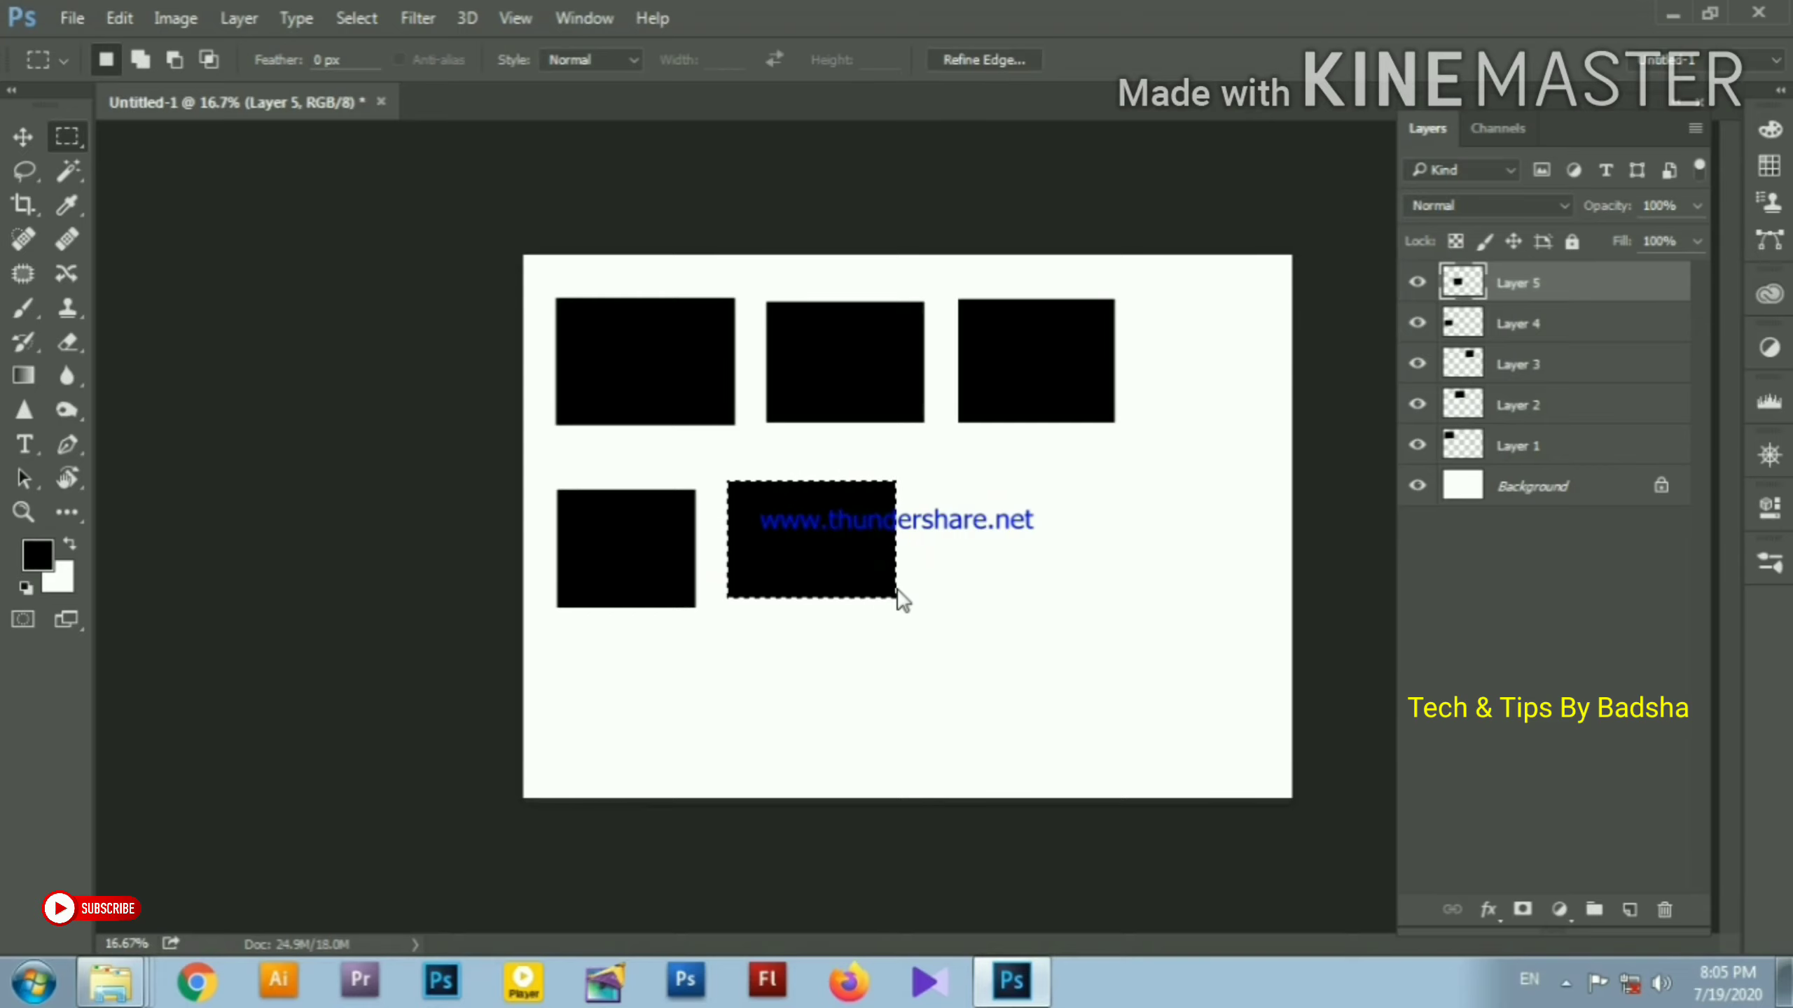
key(ctrl+d)
Select a rectangle at the right end of the second row, fill it with black on a new sixth layer, and deselect
drag(943, 478, 1133, 613)
key(alt)
click(1629, 911)
key(alt+BackSpace)
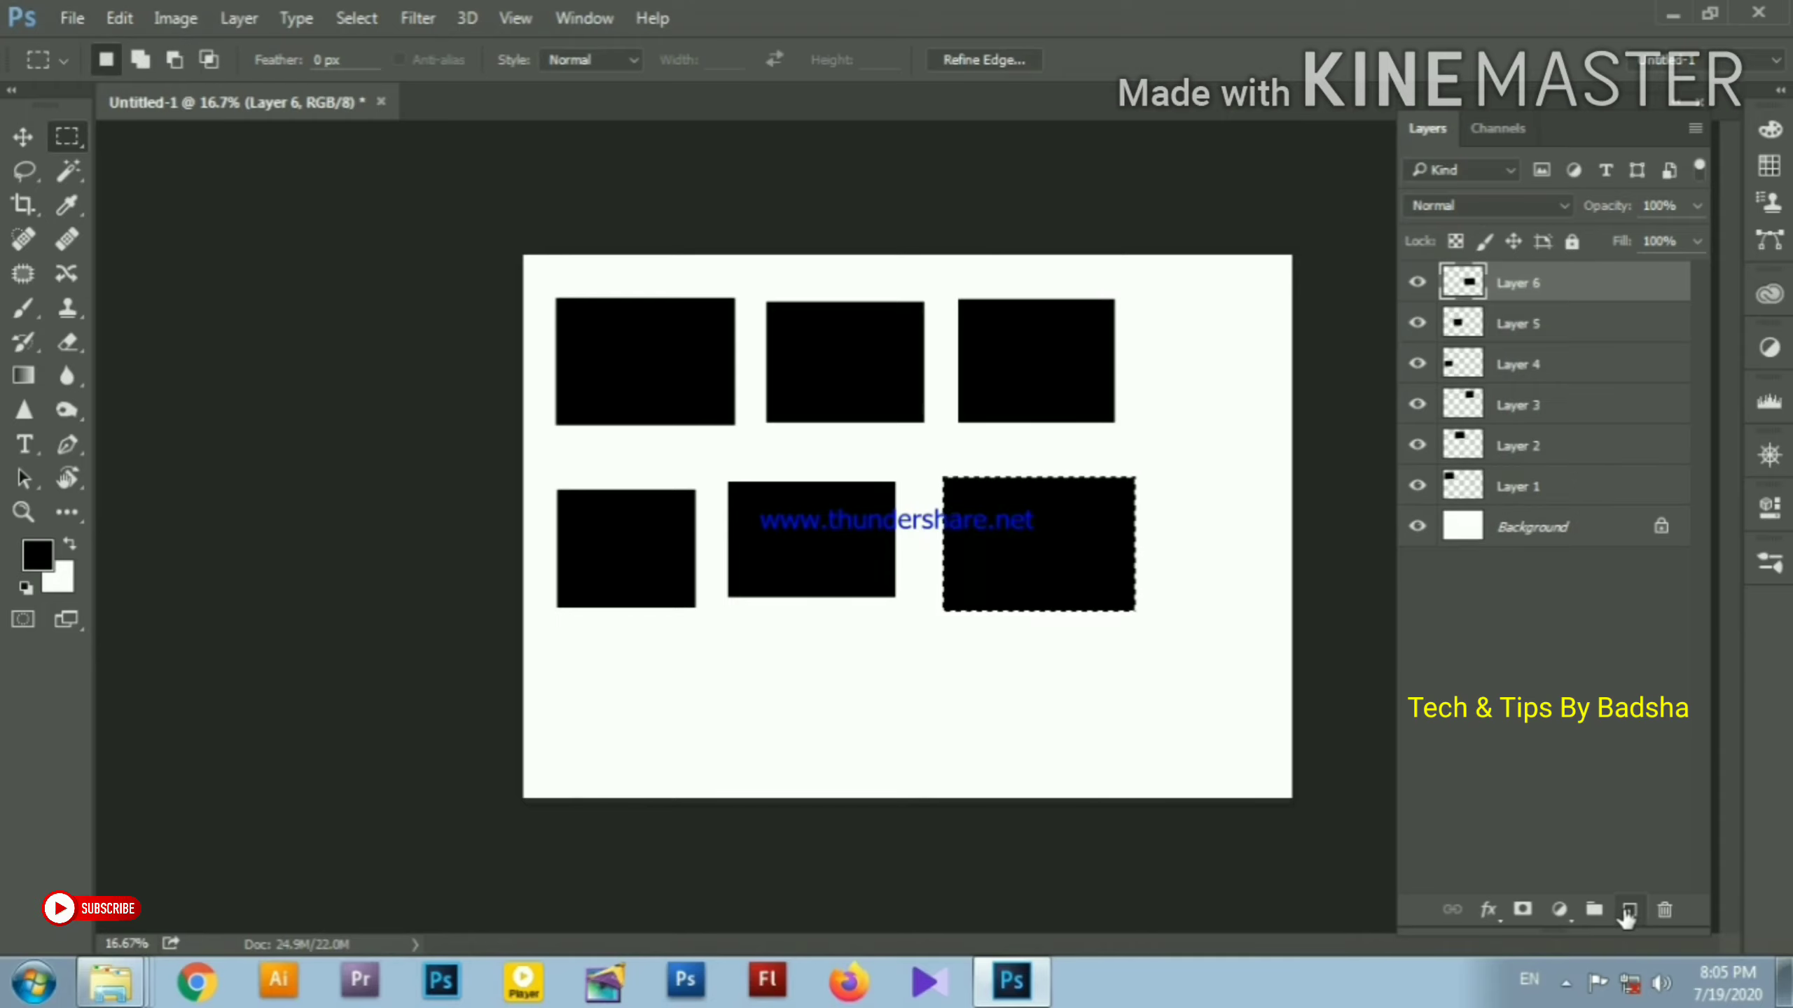
key(ctrl+d)
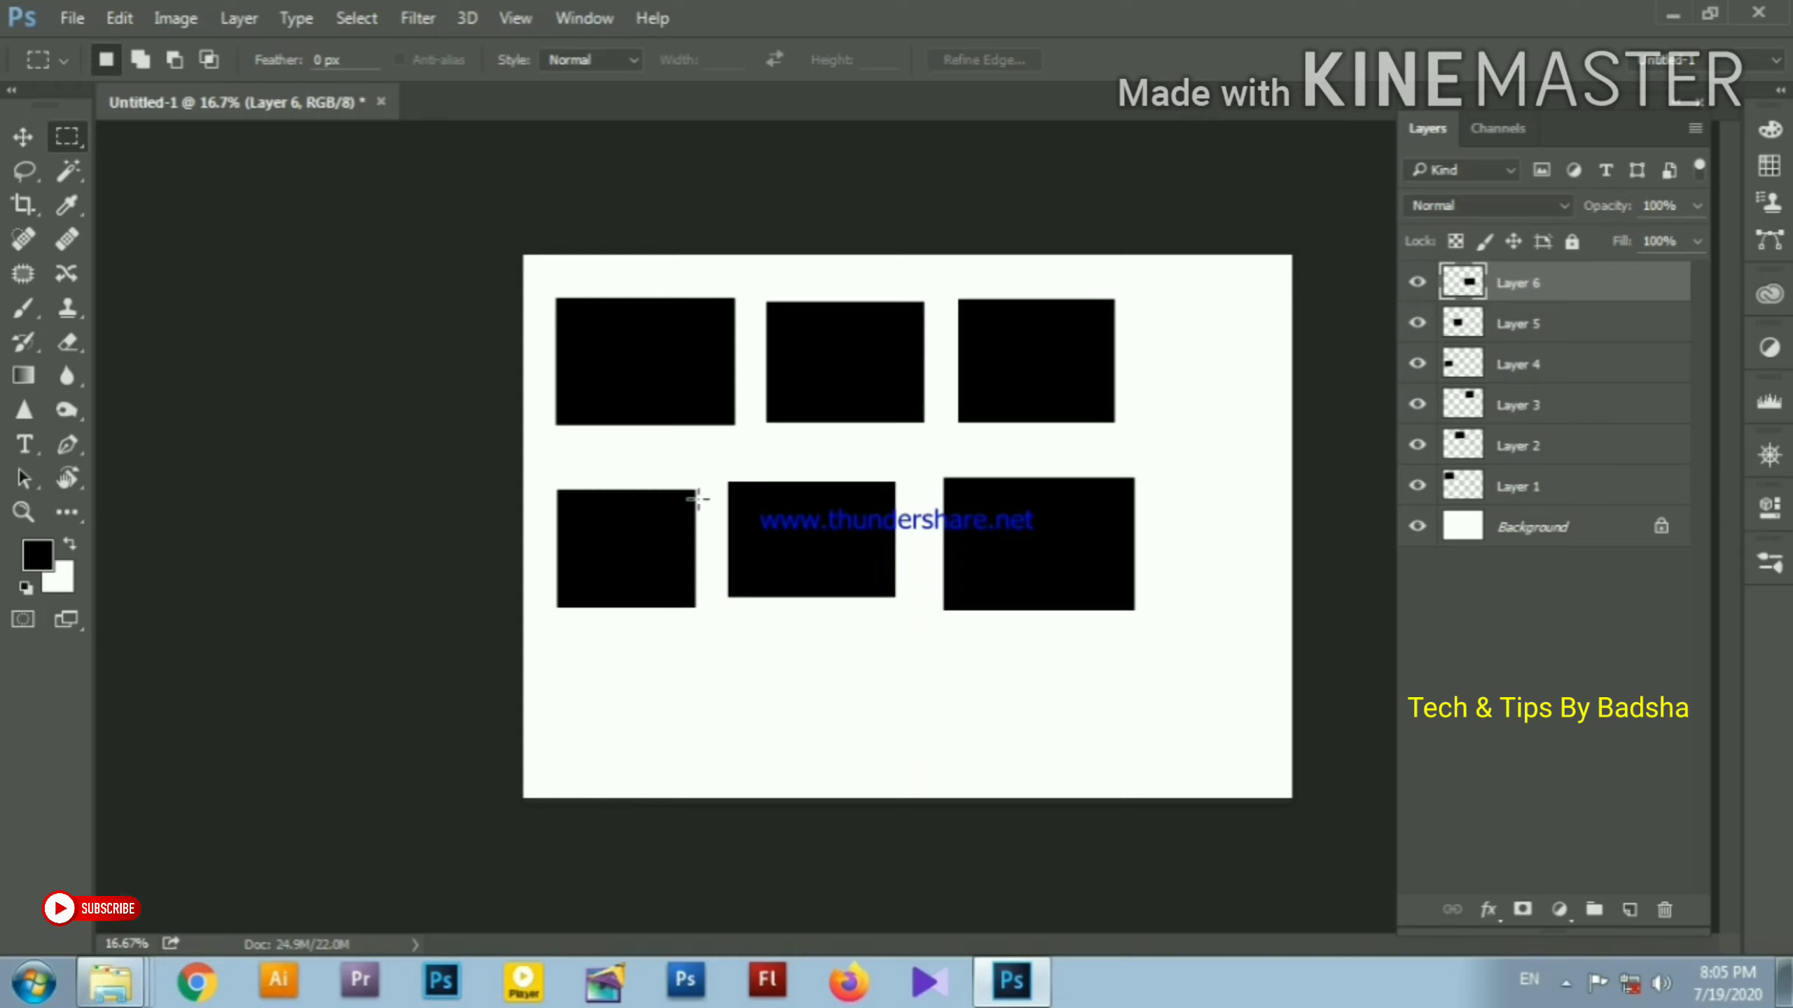
Add a seventh layer with a black-filled rectangle at the left of a third row, and clear the selection
click(1629, 911)
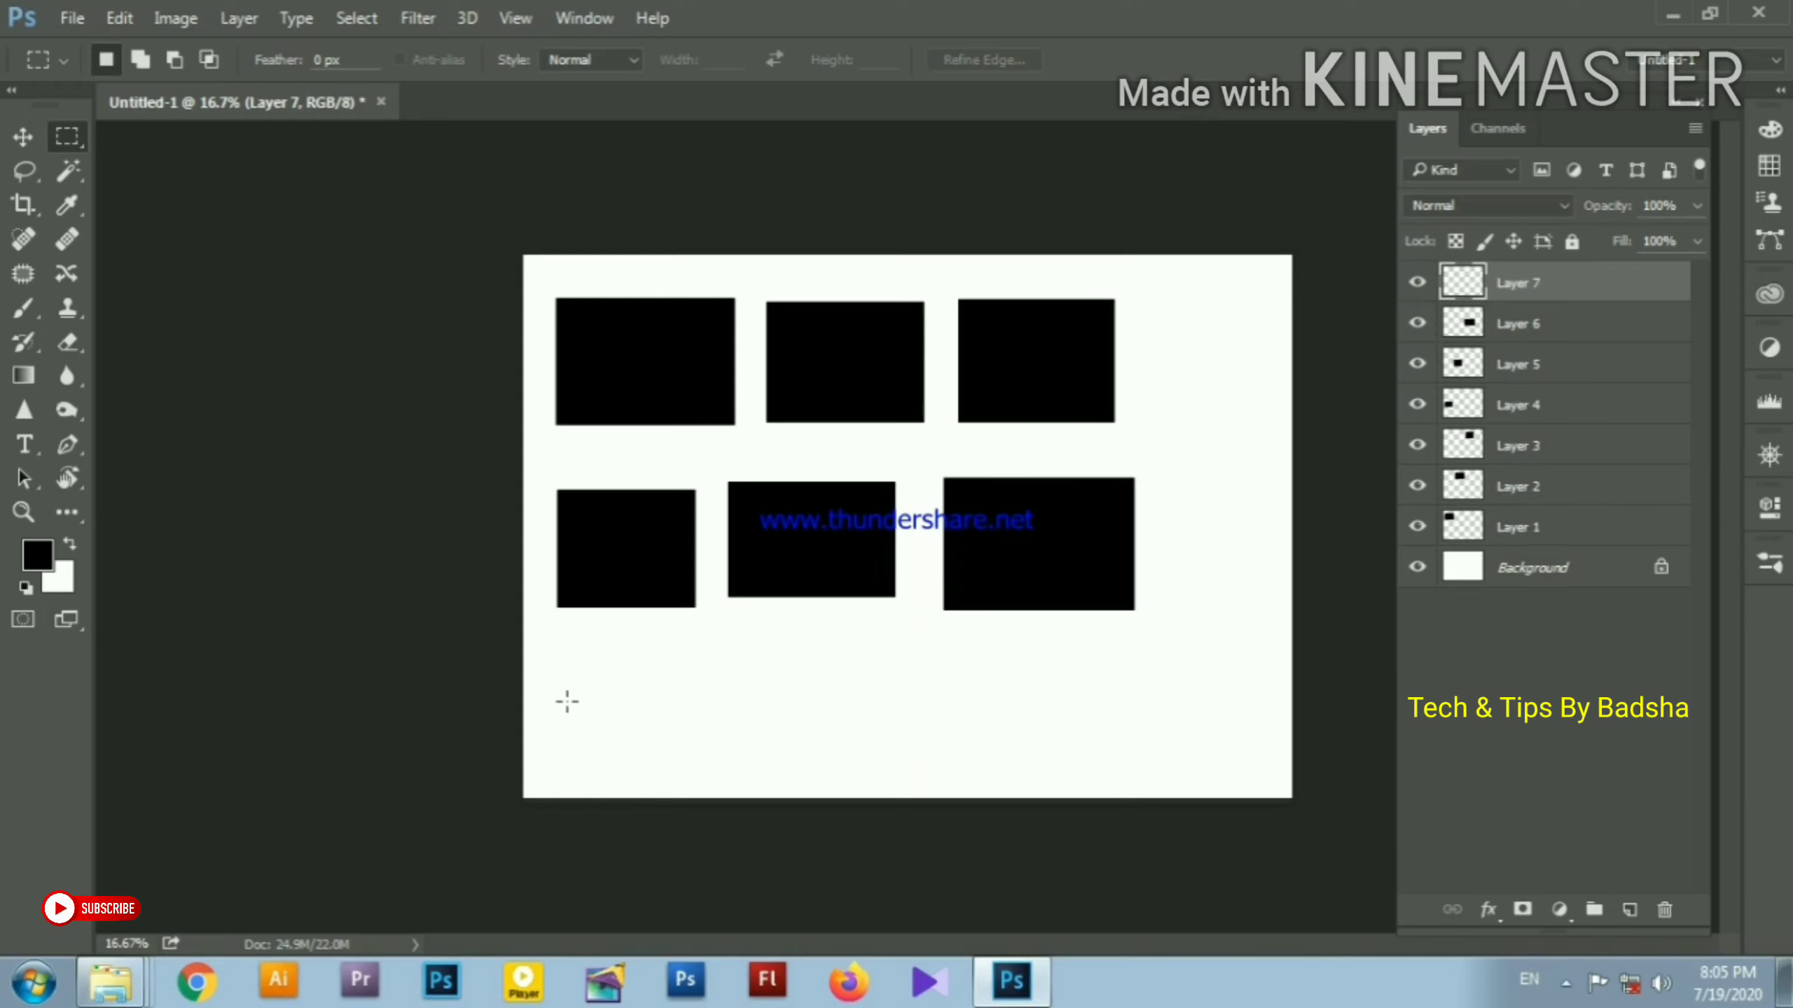
drag(560, 662, 688, 754)
key(alt+BackSpace)
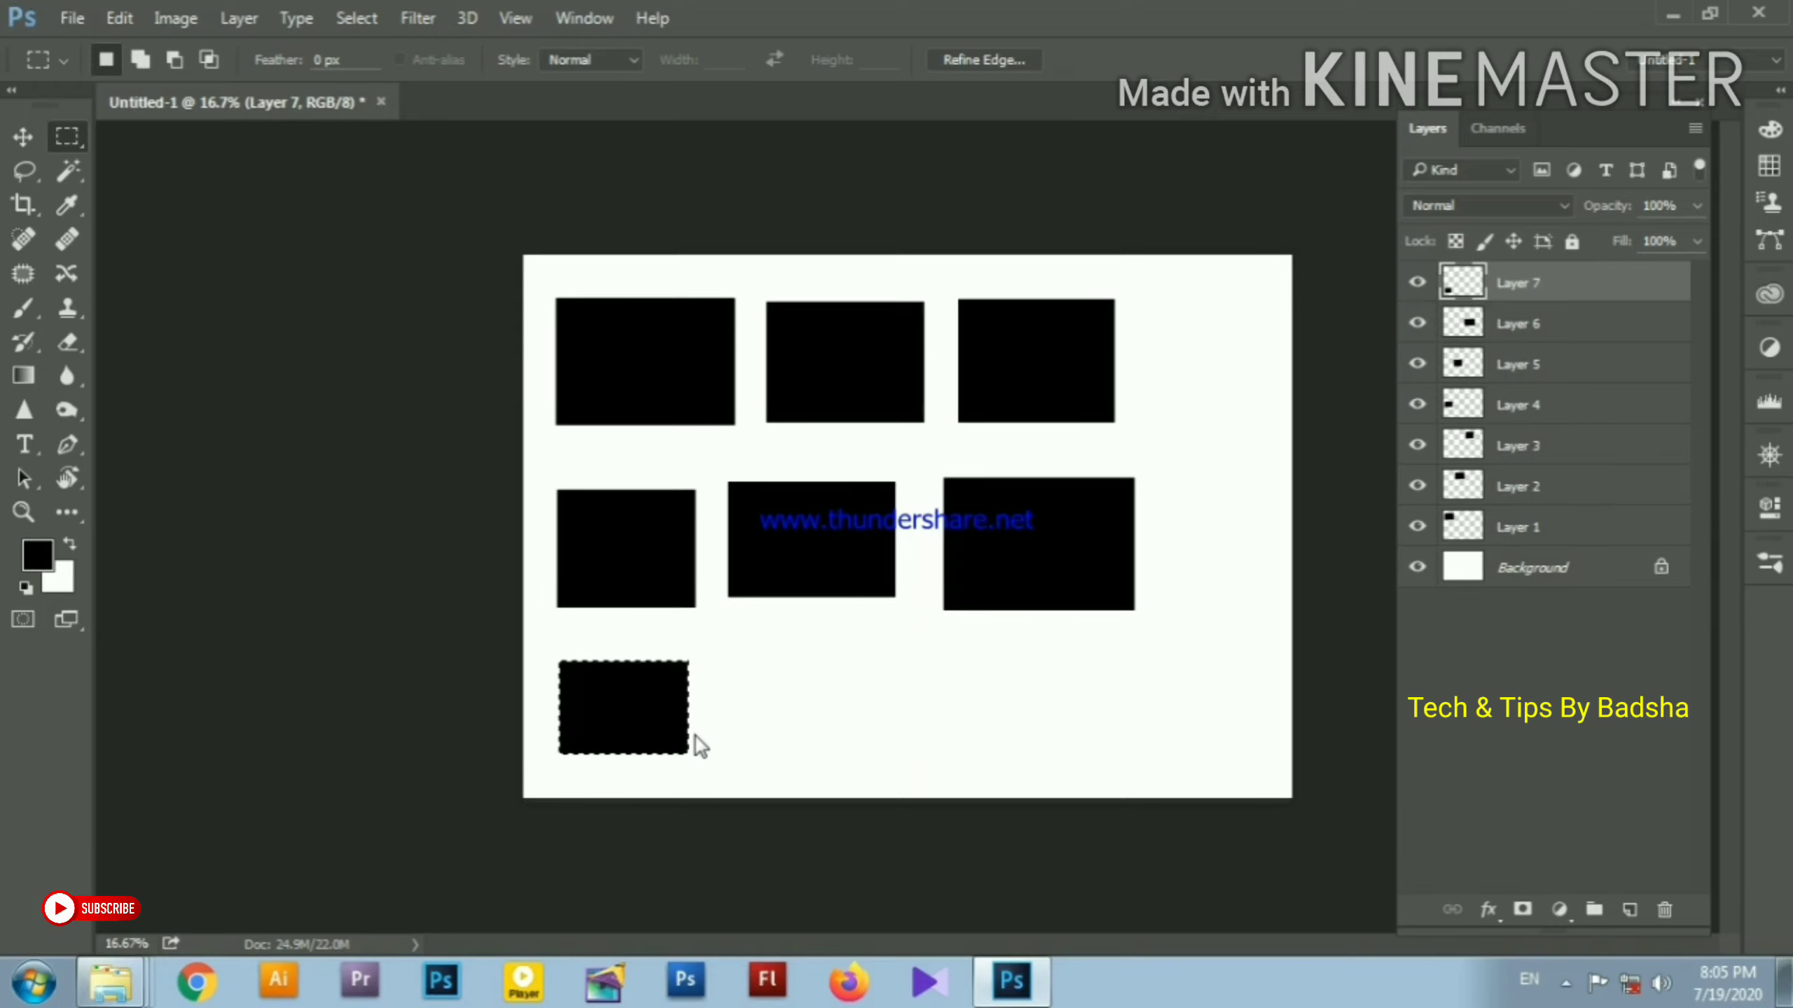
Add an eighth layer with a black-filled rectangle beside the previous one in the third row, and clear the selection
click(1629, 910)
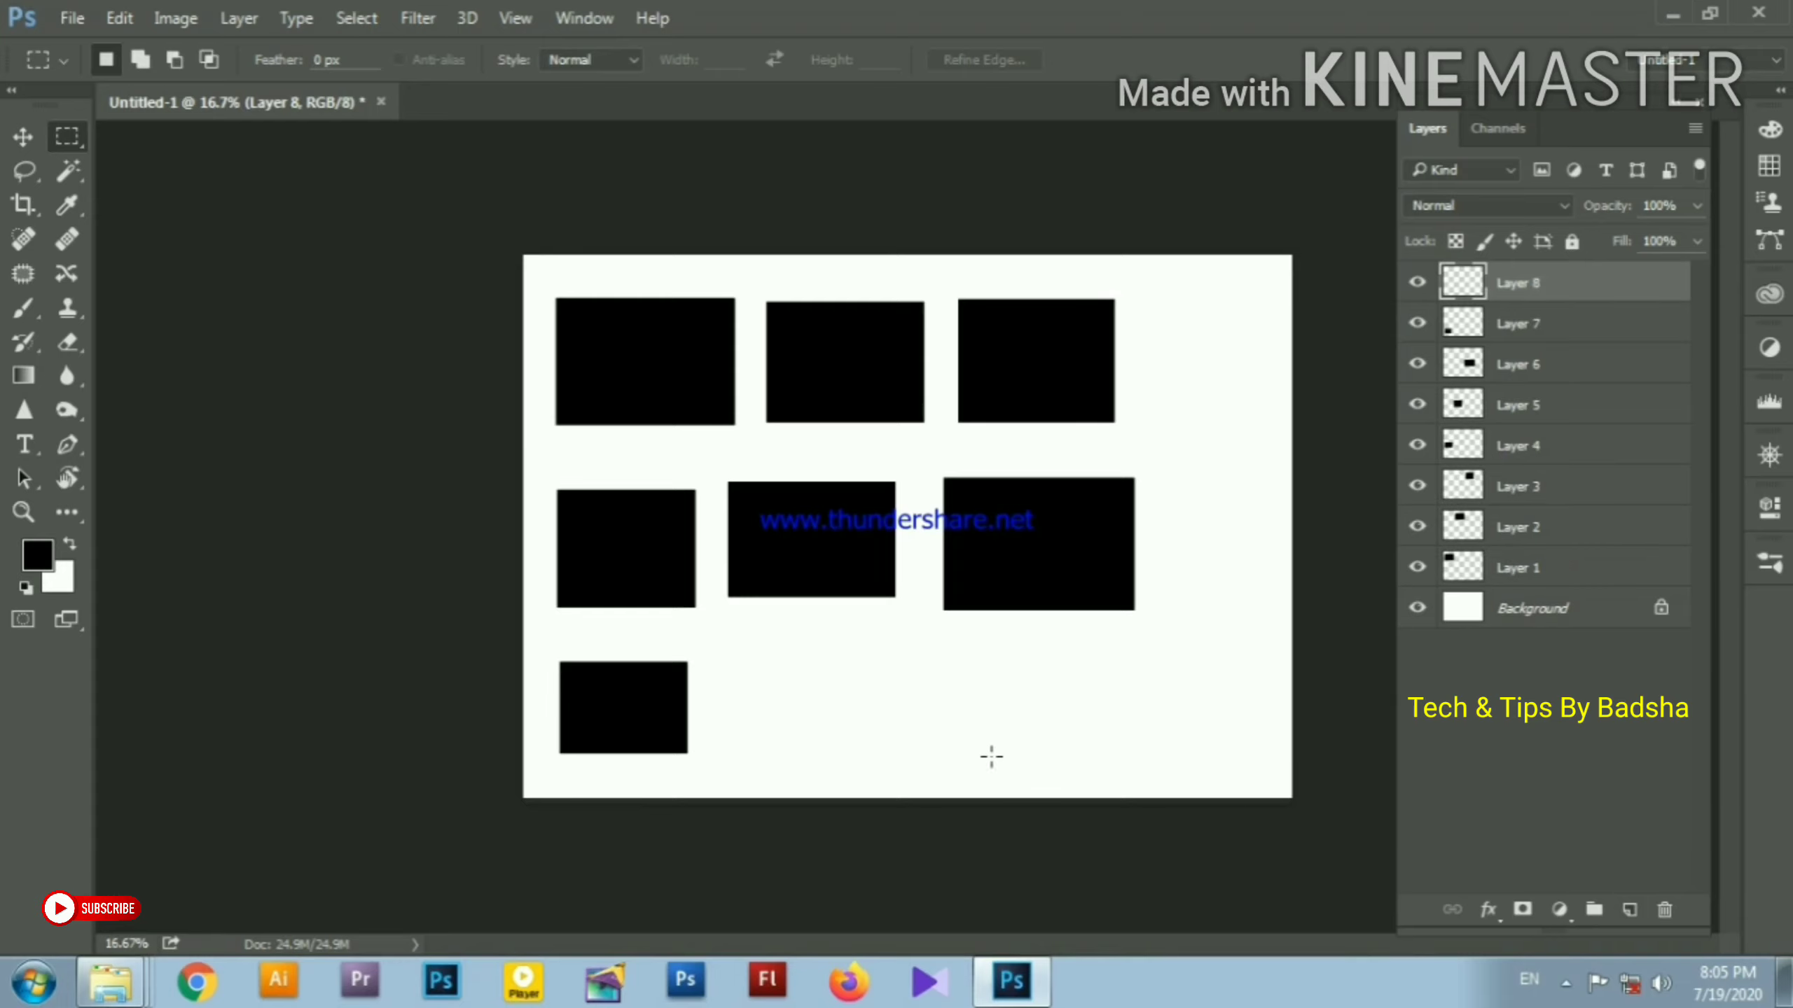
drag(758, 655, 897, 753)
key(alt+BackSpace)
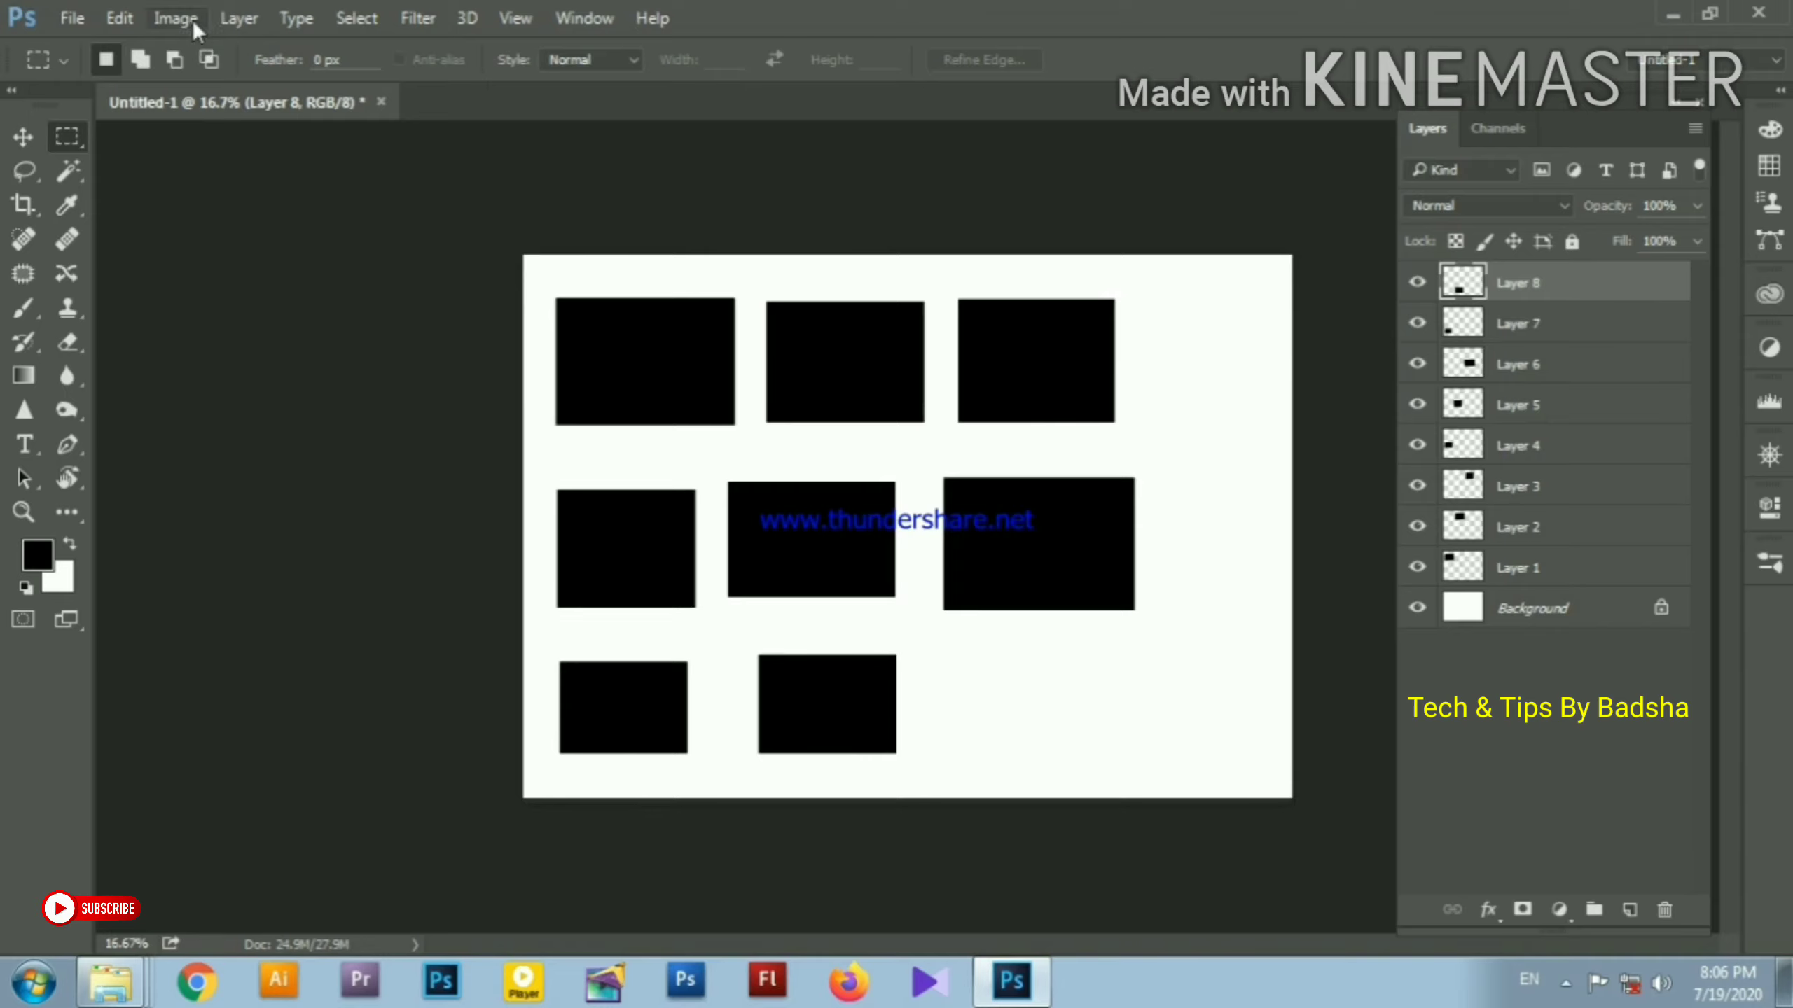
Step backward nine times, past the rectangles on Layers 8 and 7, to the still-selected black rectangle on Layer 6
click(126, 18)
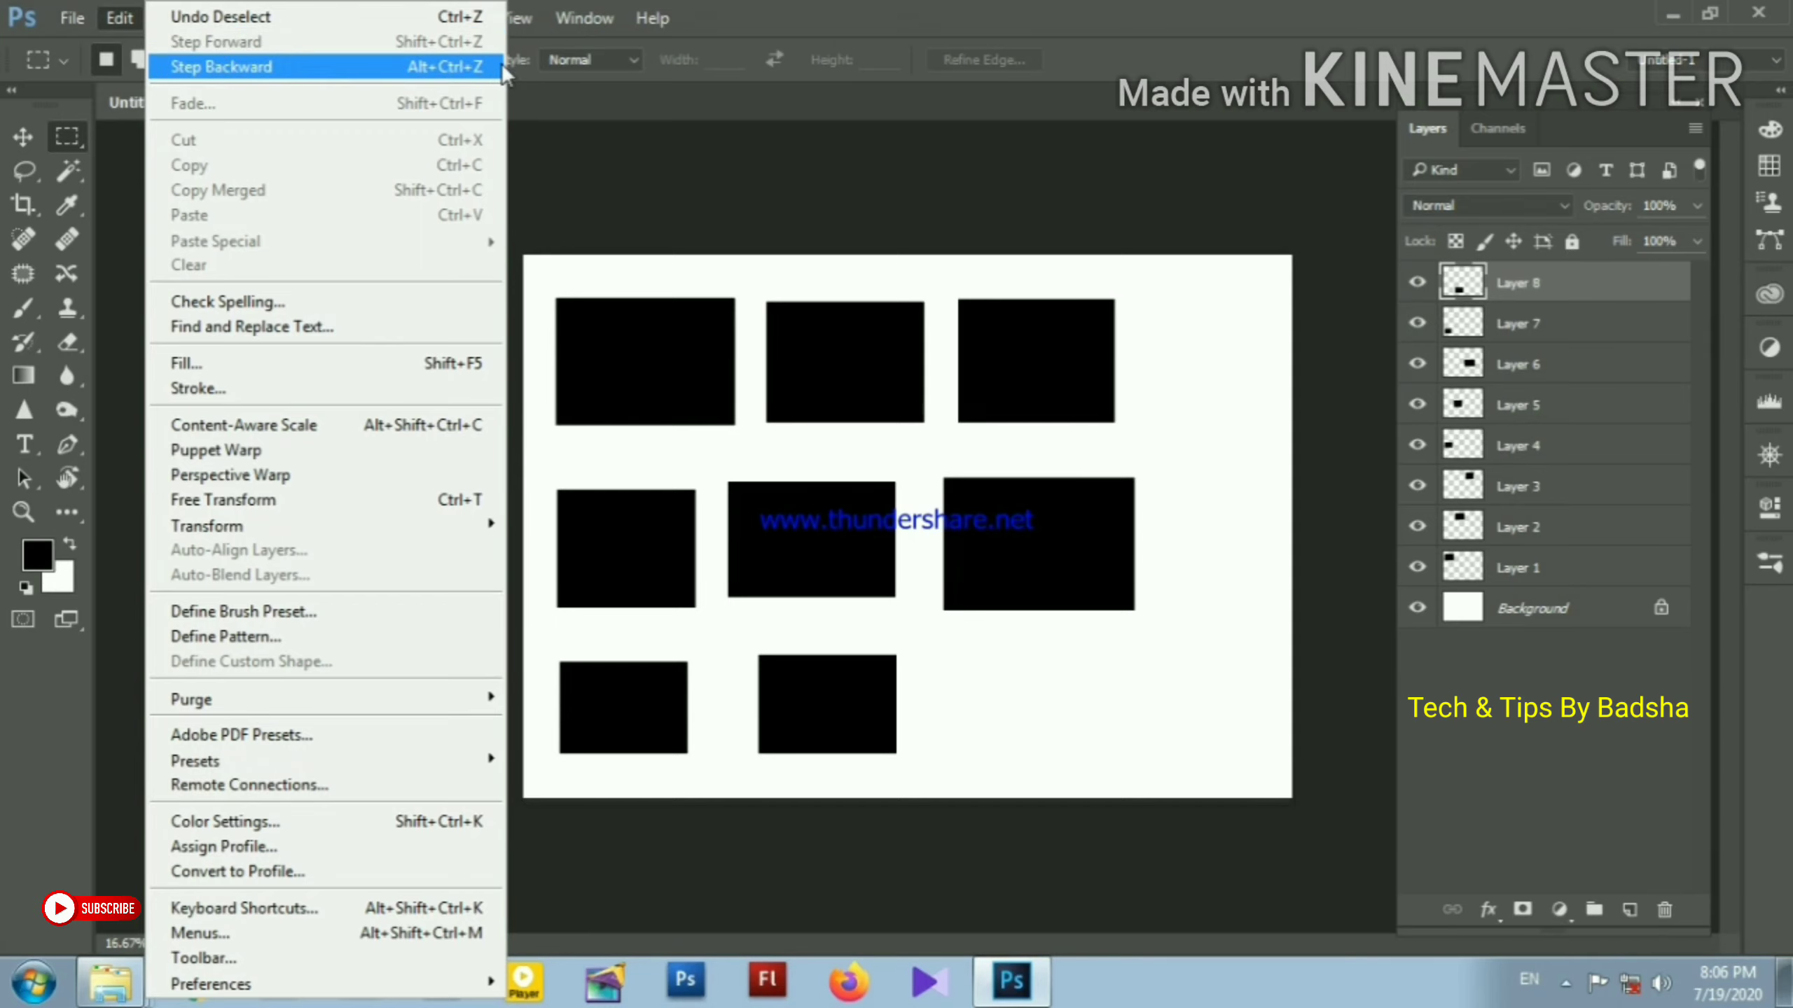
click(908, 12)
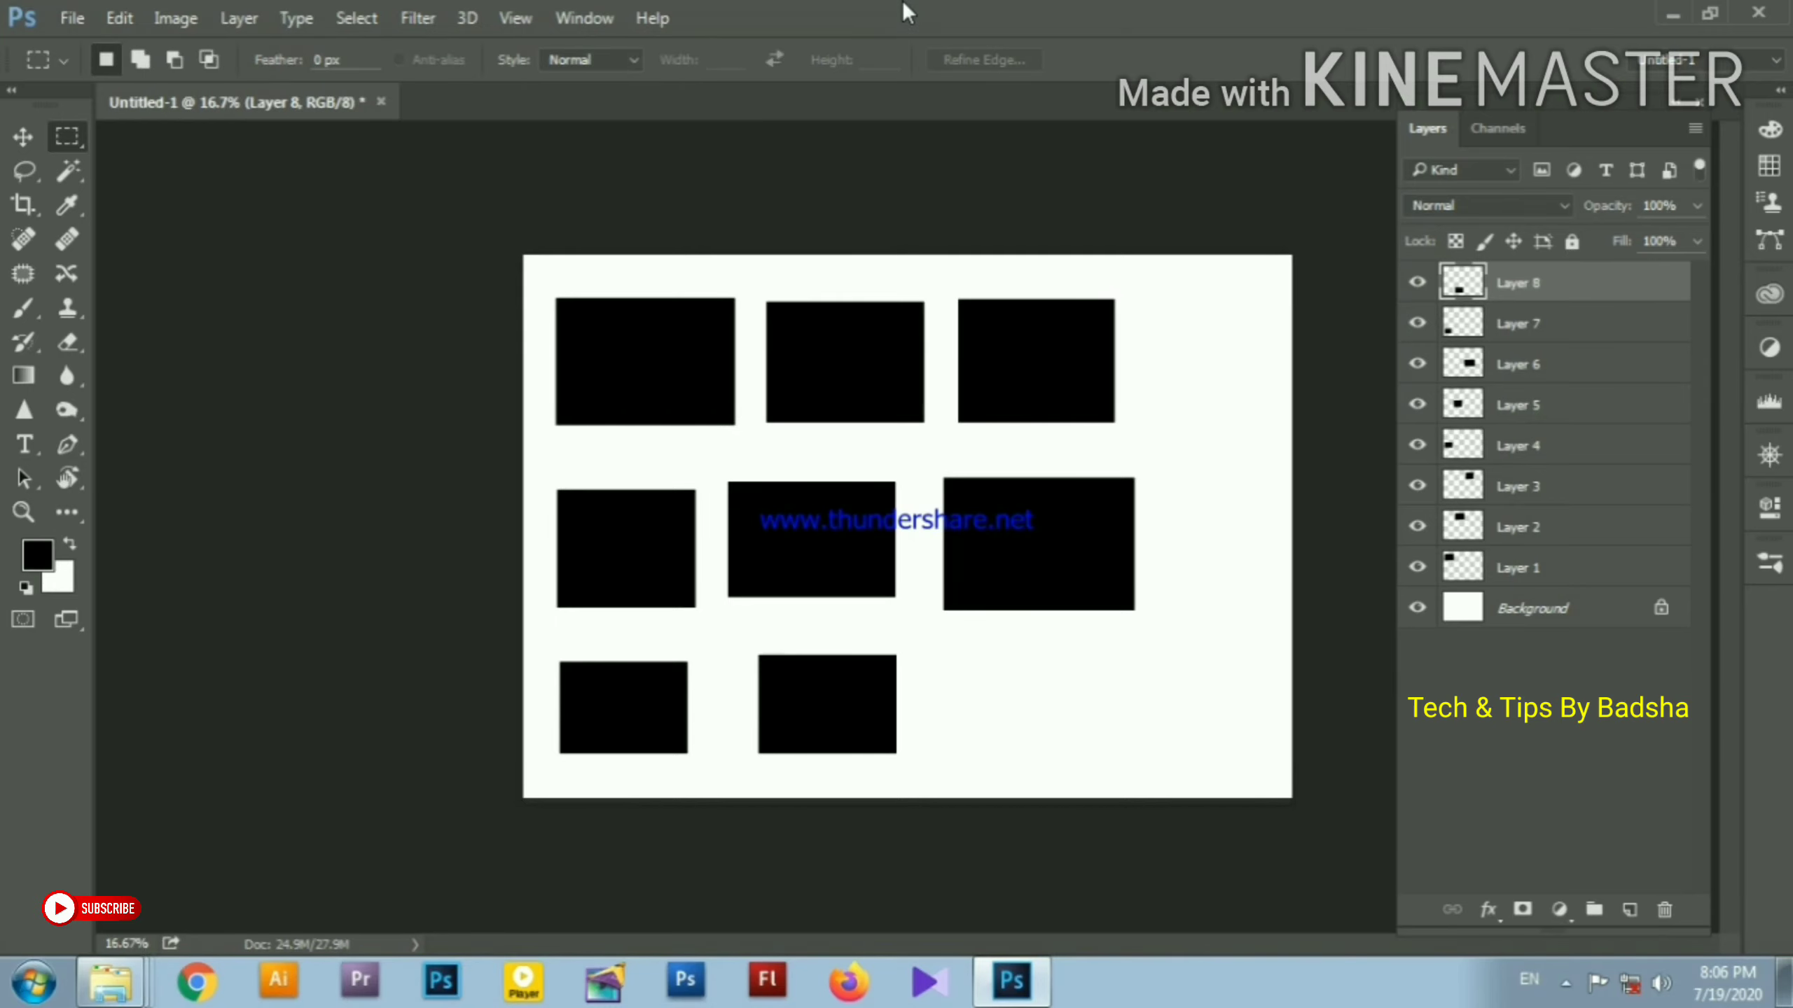
key(ctrl+alt+z)
key(ctrl+alt+z)
key(ctrl+alt+z)
key(ctrl+alt+z)
key(ctrl+alt+z)
key(ctrl+alt+z)
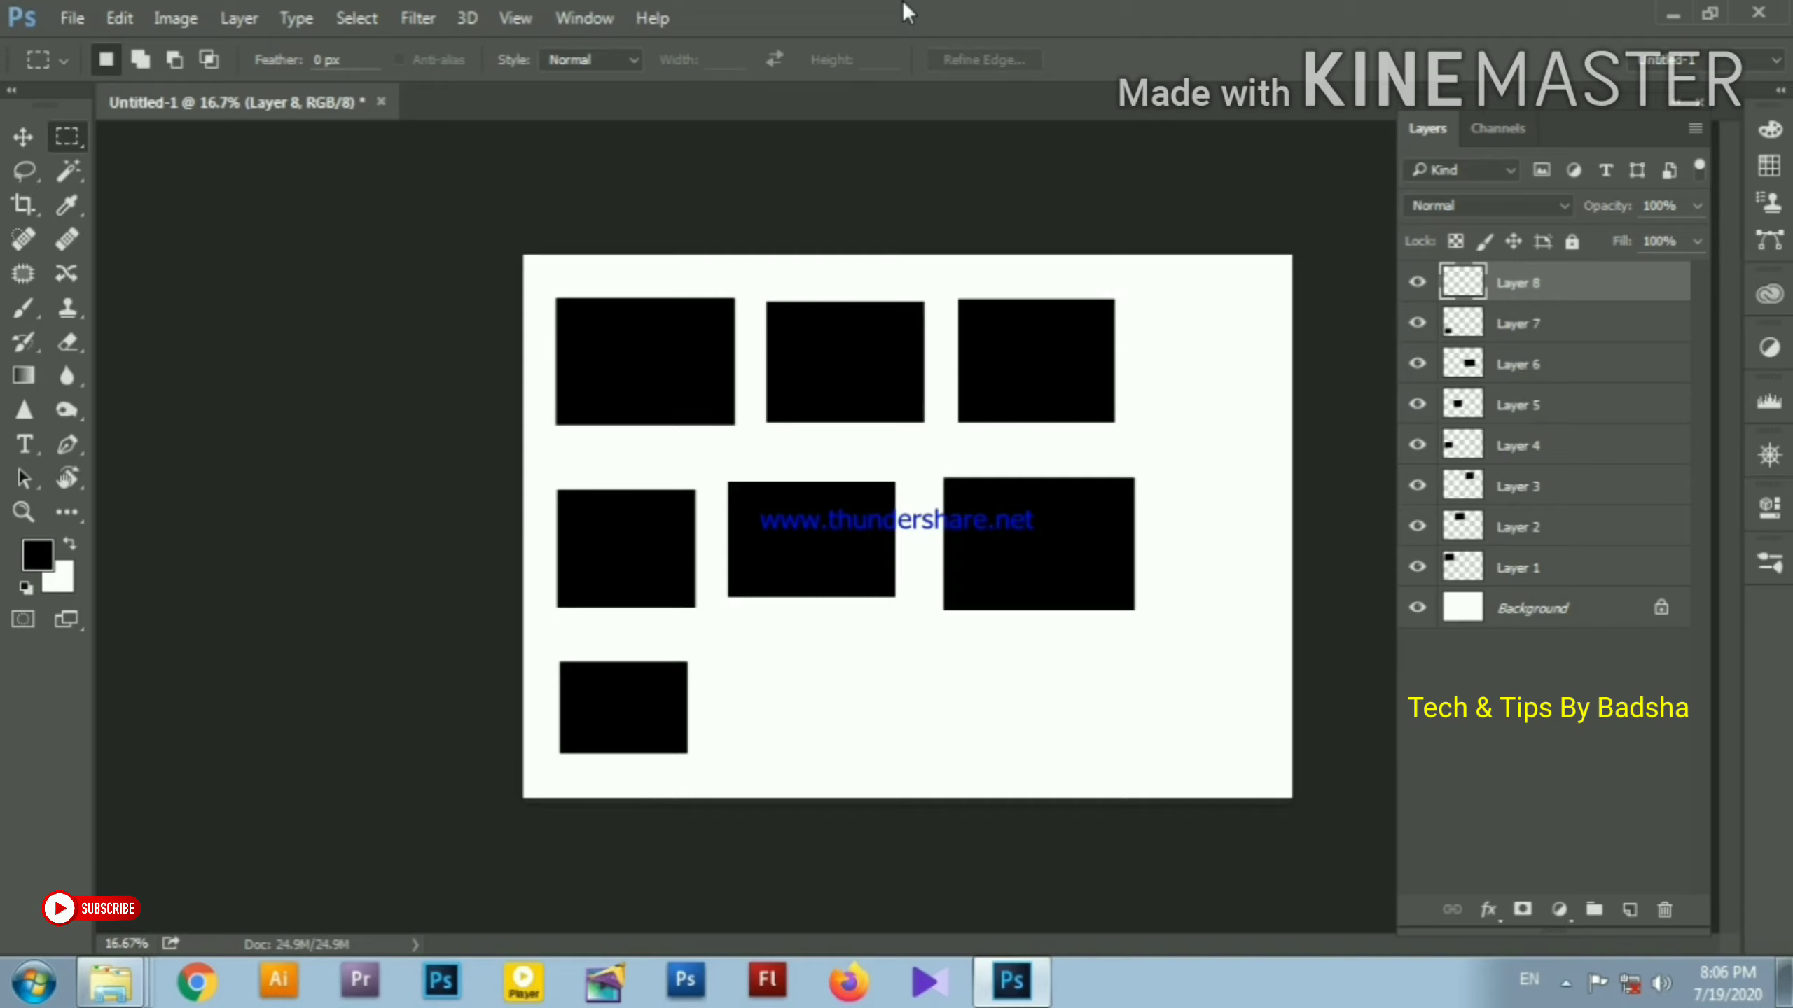
key(ctrl+alt+z)
key(ctrl+alt+z)
key(ctrl+alt+z)
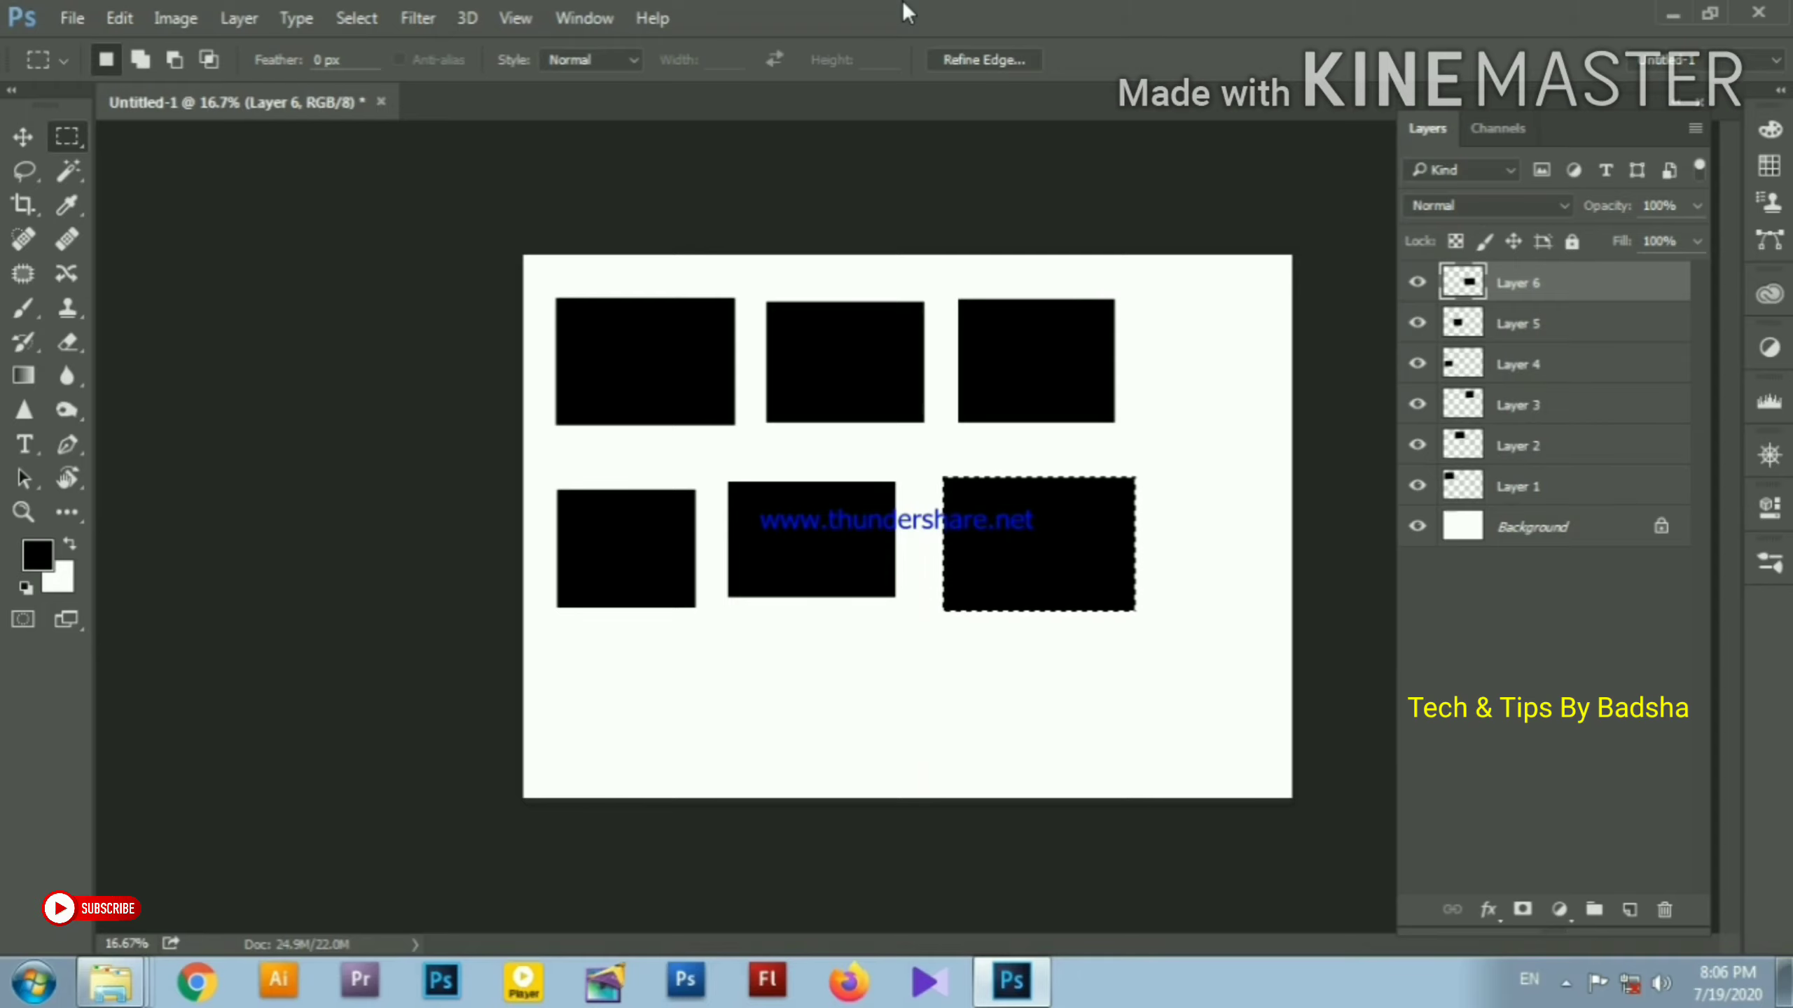
Set History States to 1000 in the Performance preferences and confirm the change
click(119, 19)
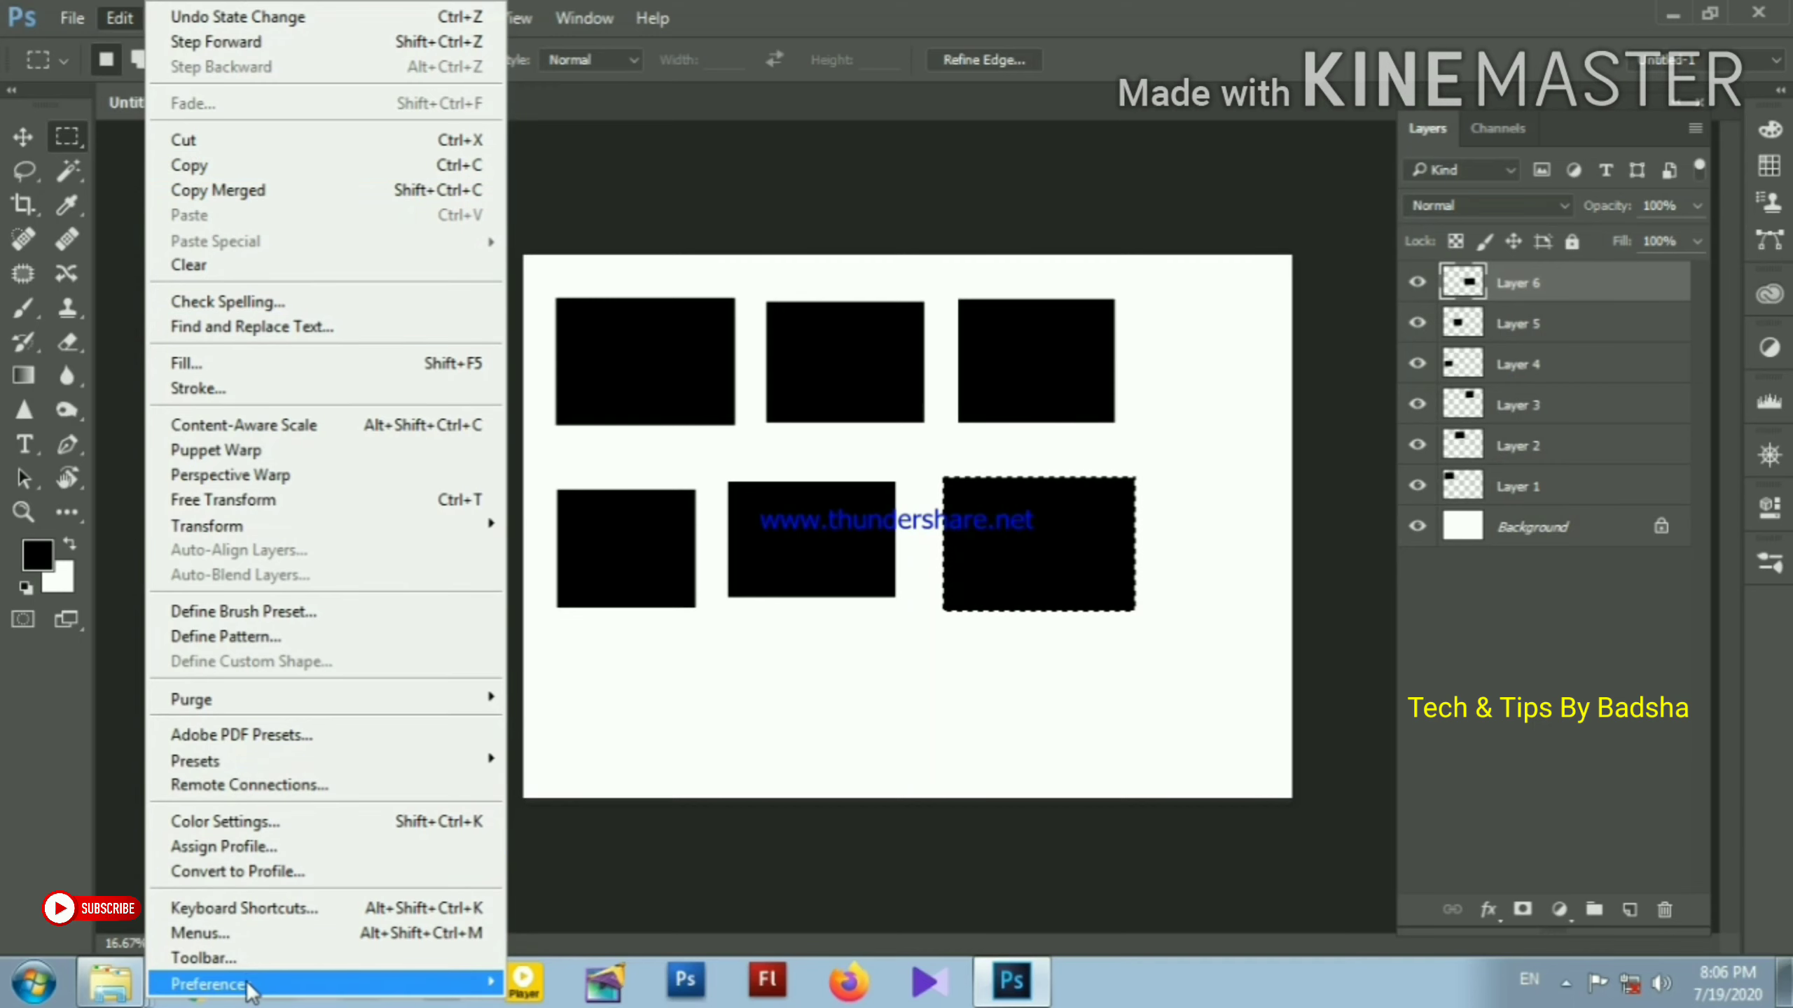
mouse_move(248, 986)
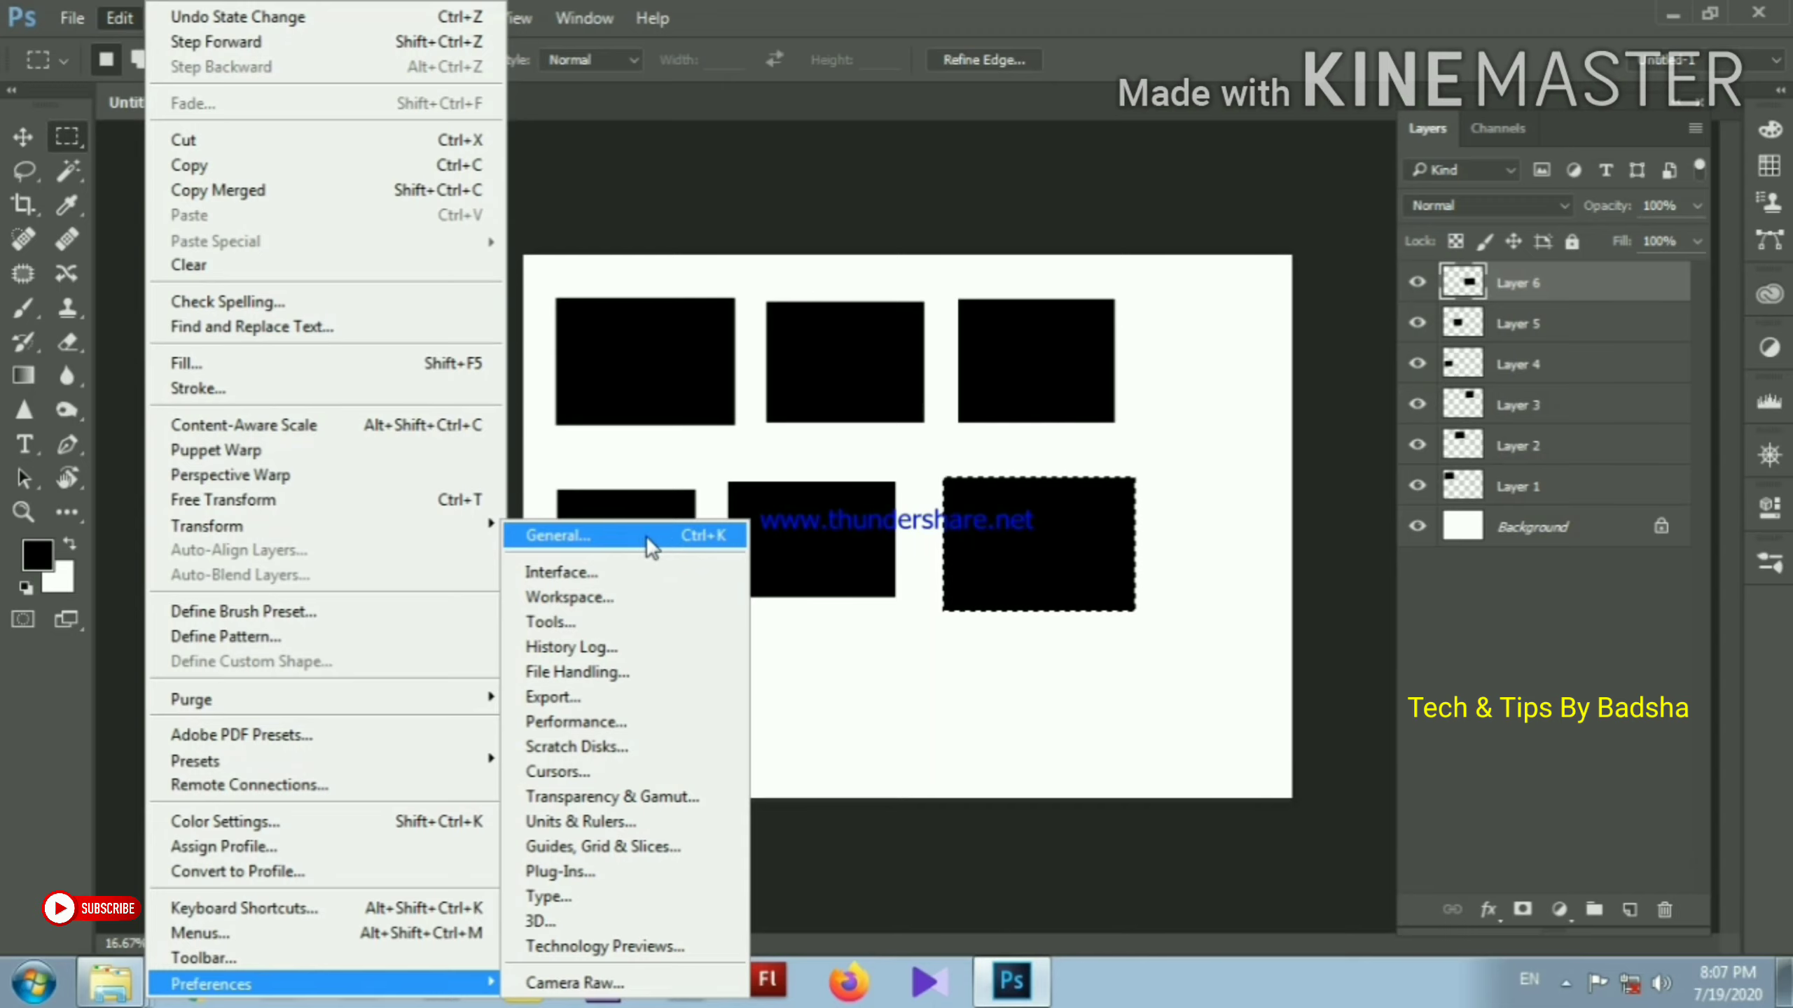
click(114, 13)
click(117, 11)
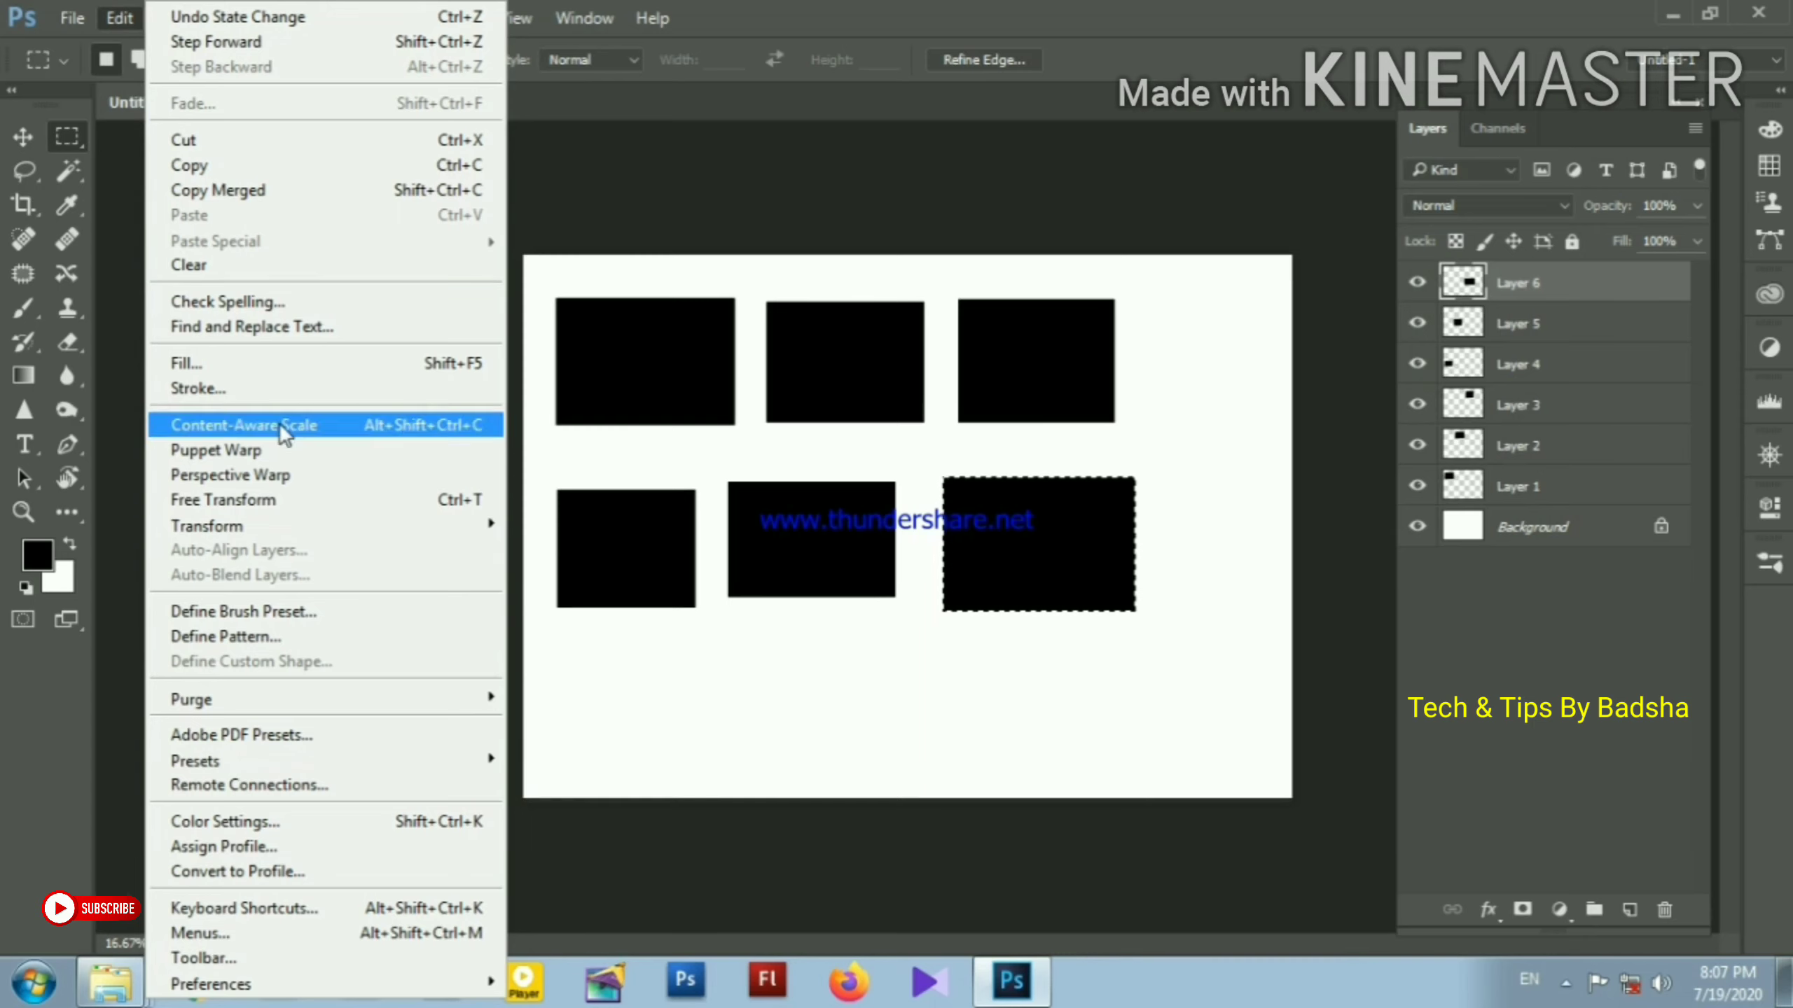
mouse_move(303, 997)
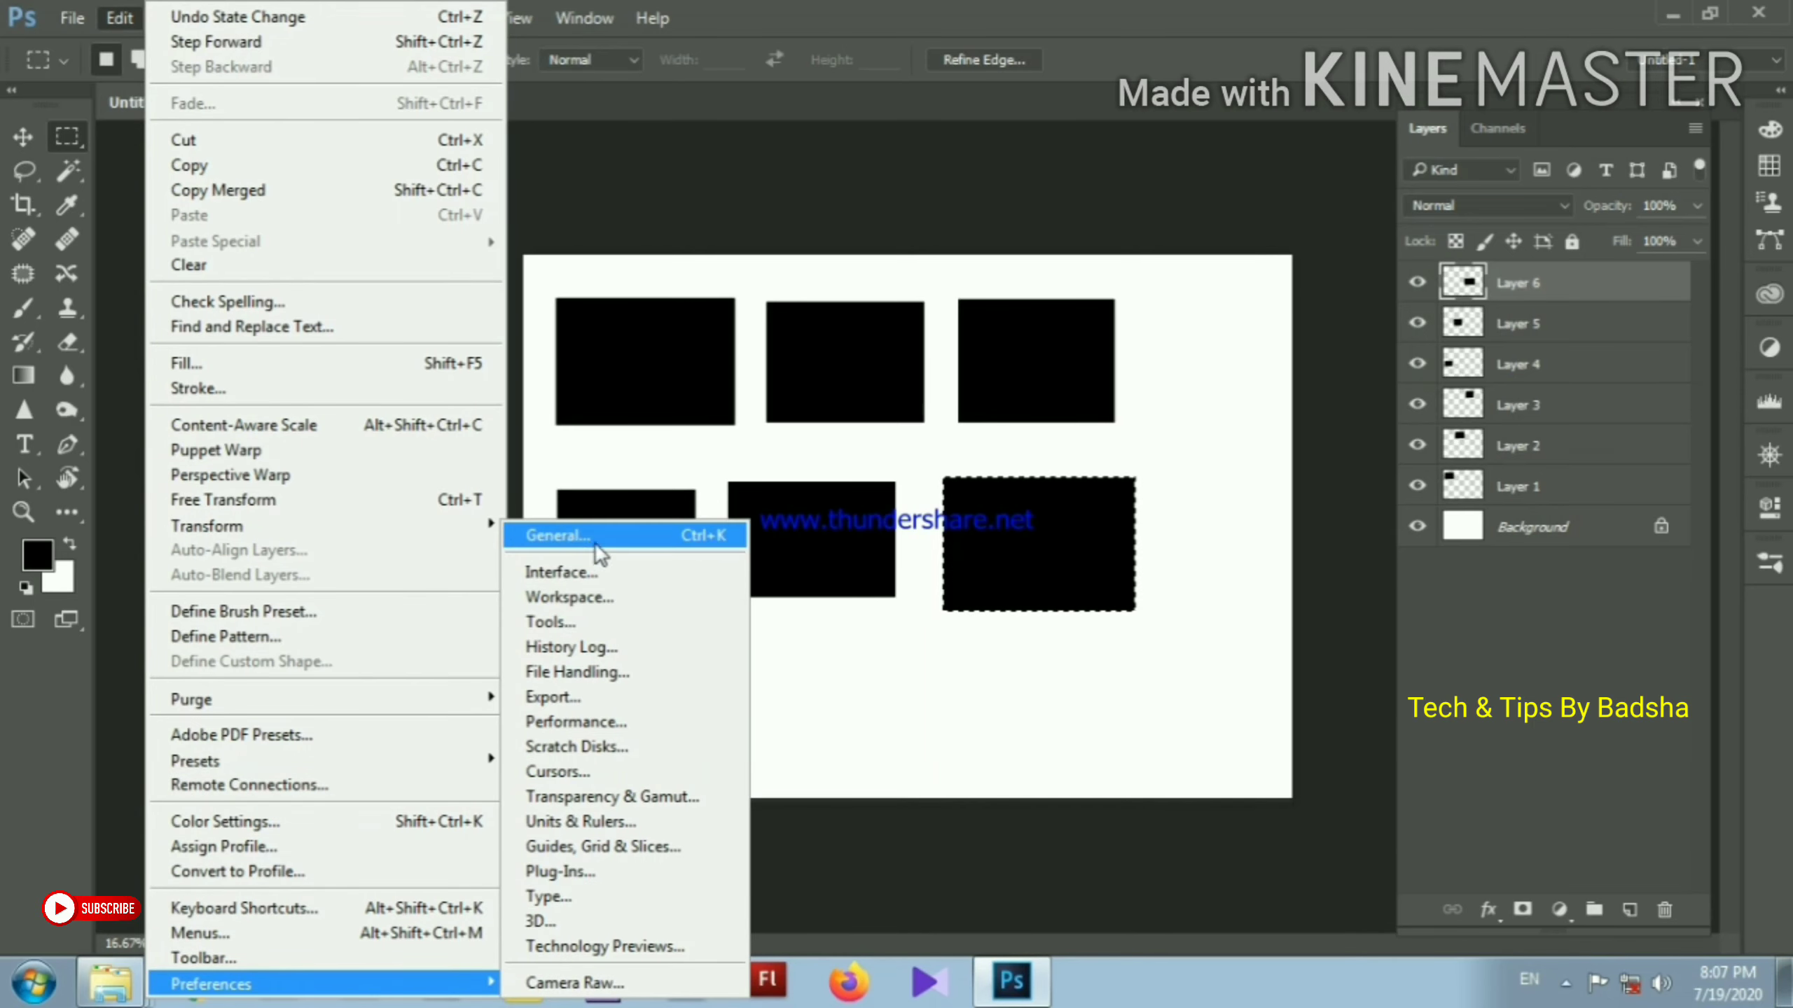
click(650, 532)
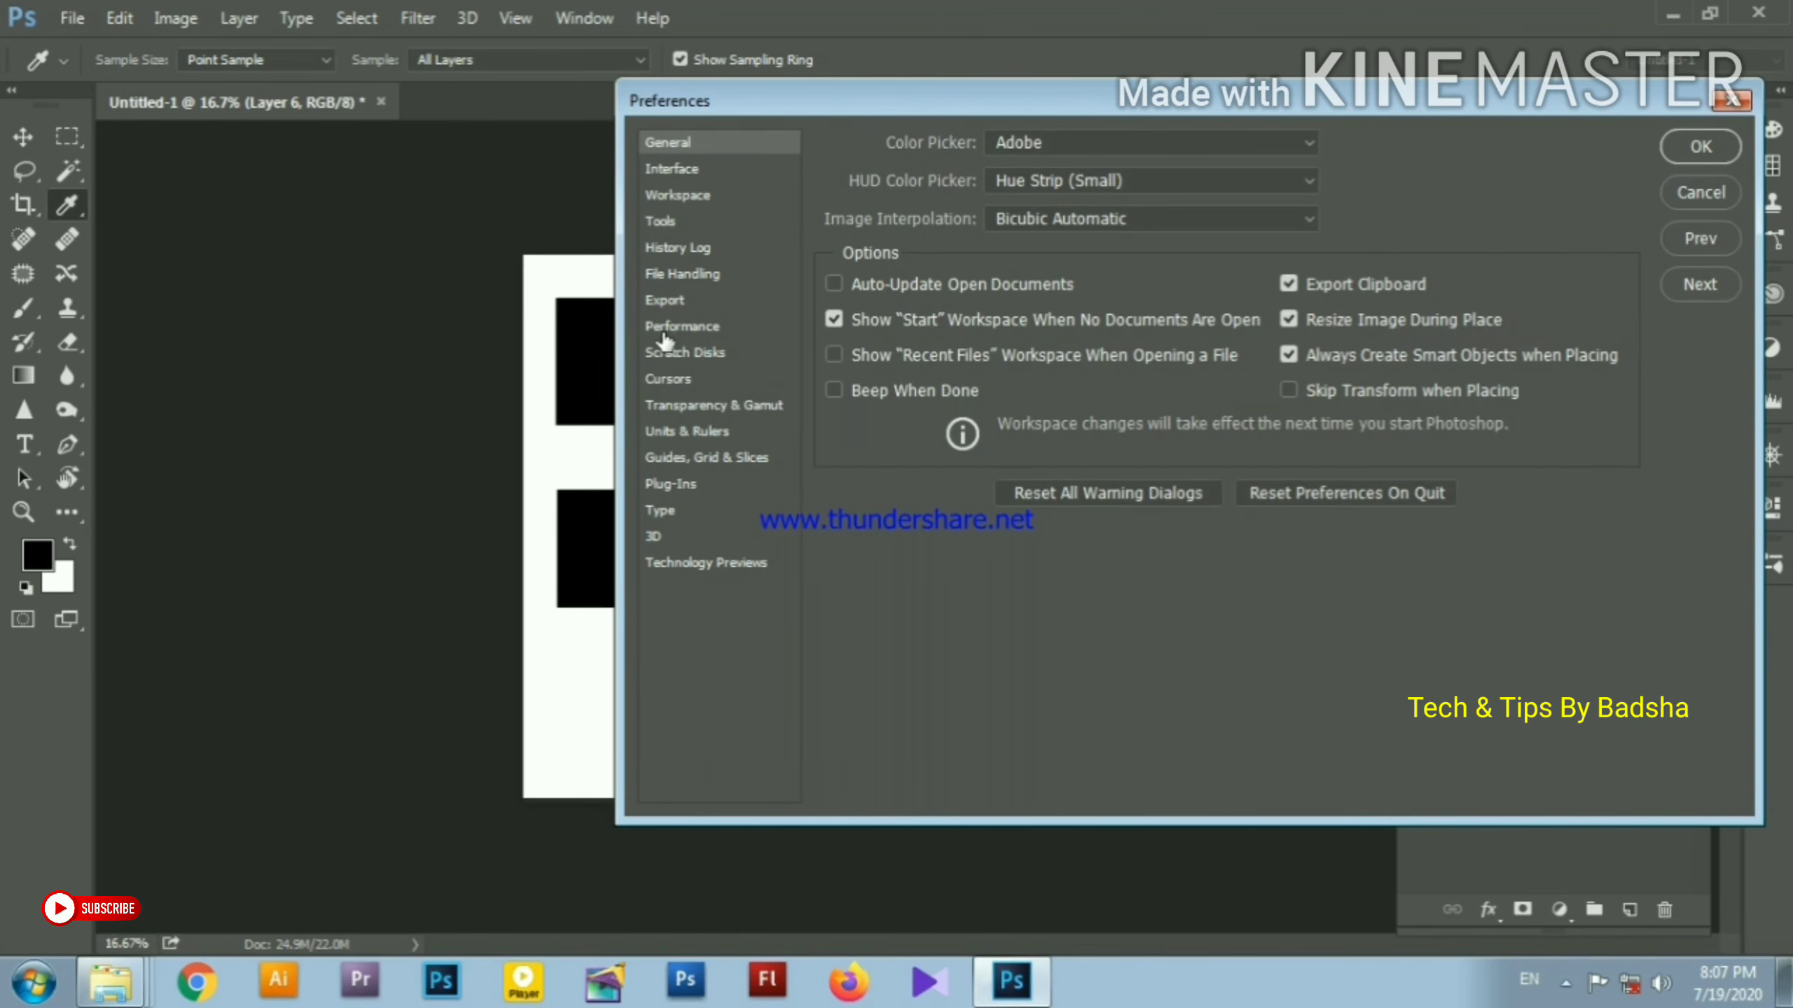
click(709, 330)
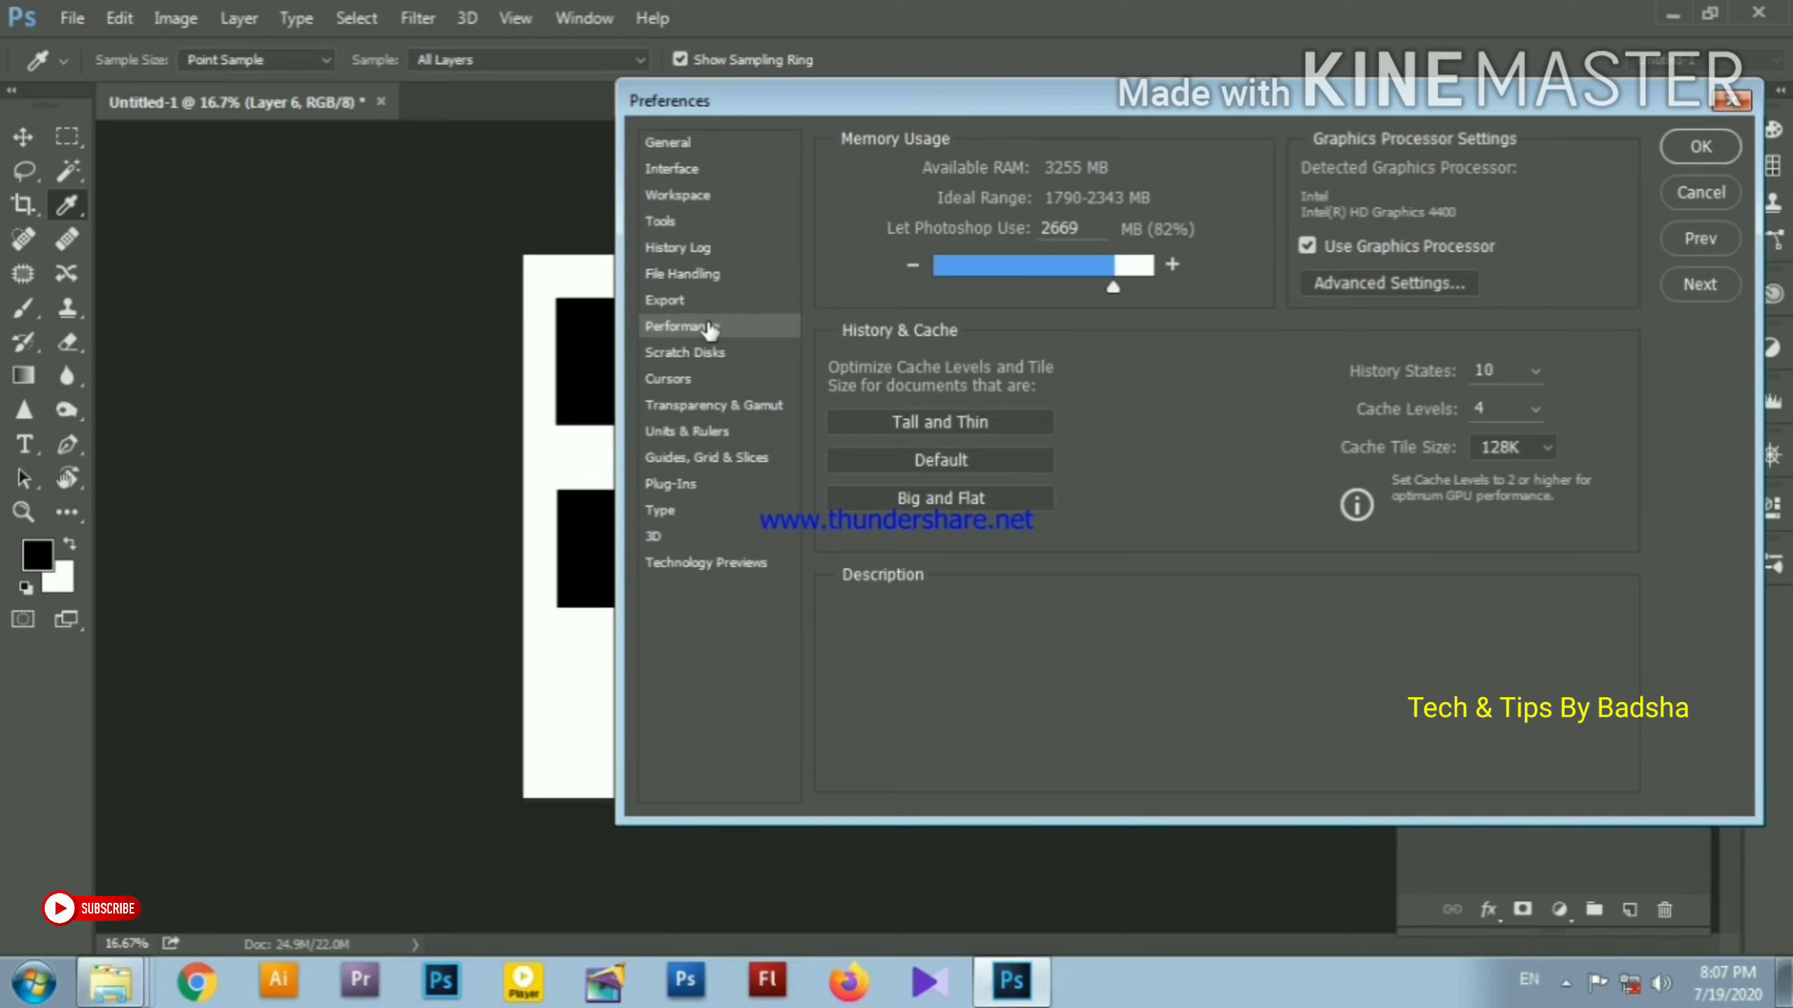
double_click(1510, 369)
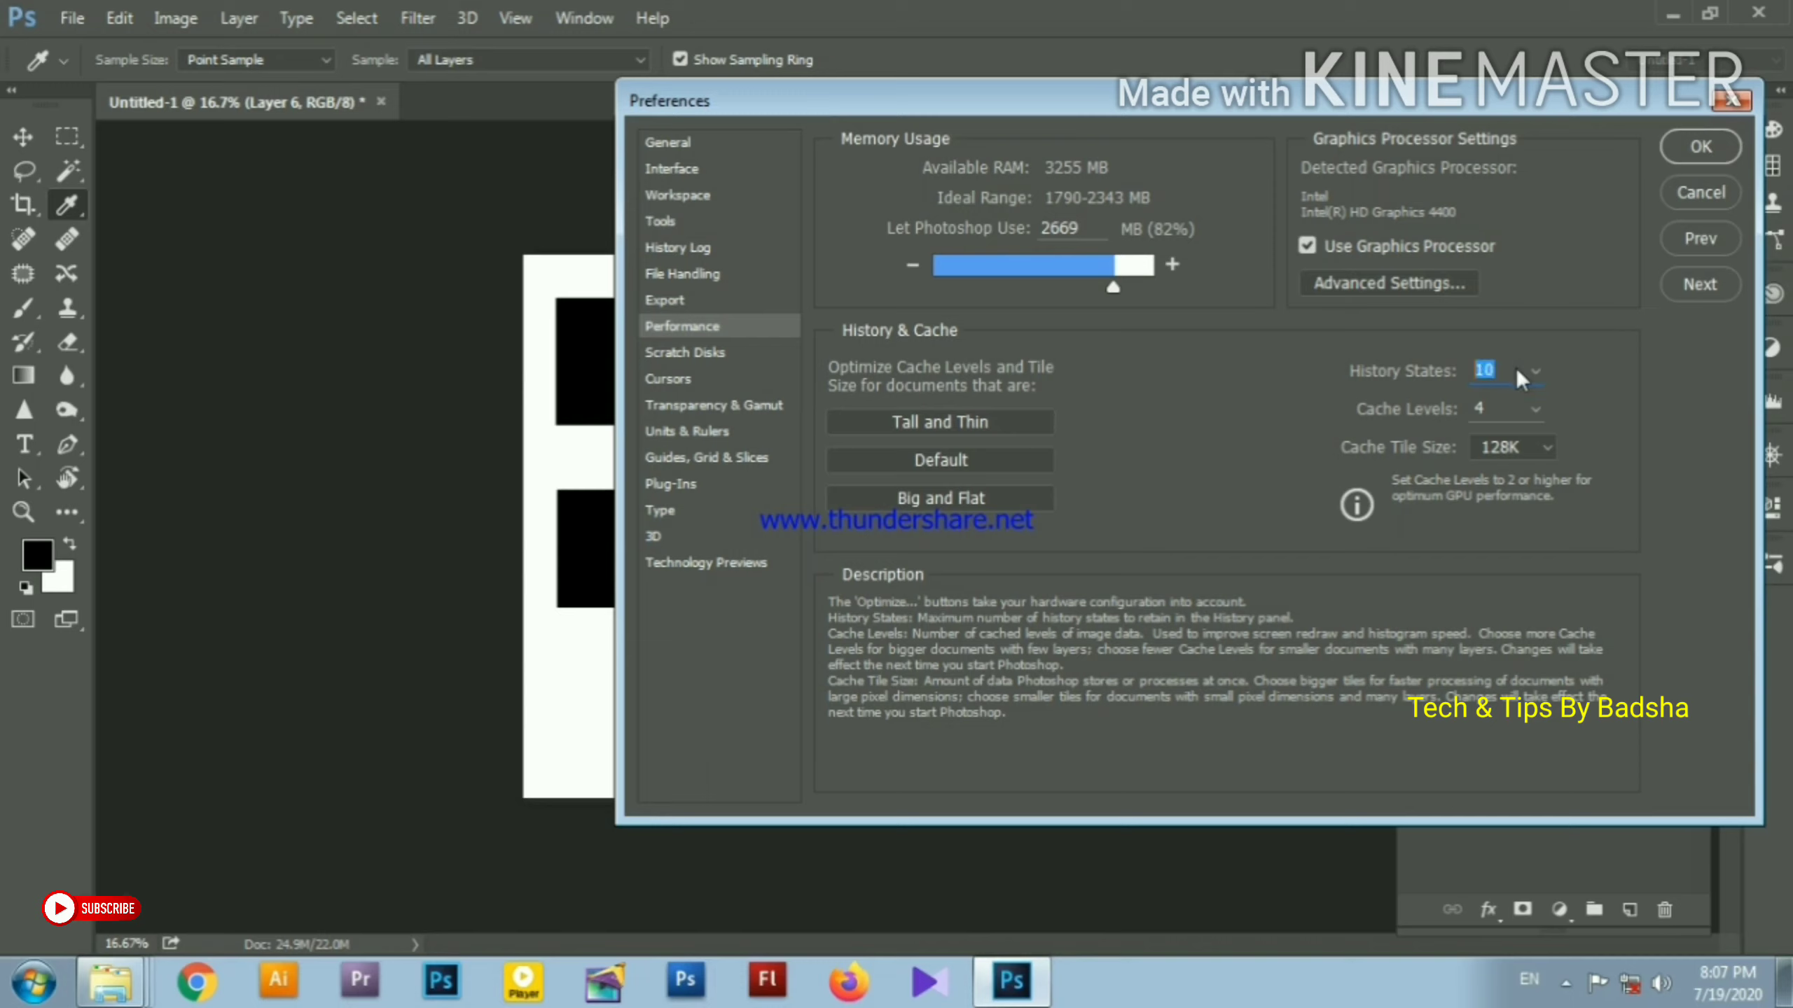
key(Down)
text(10)
click(1533, 370)
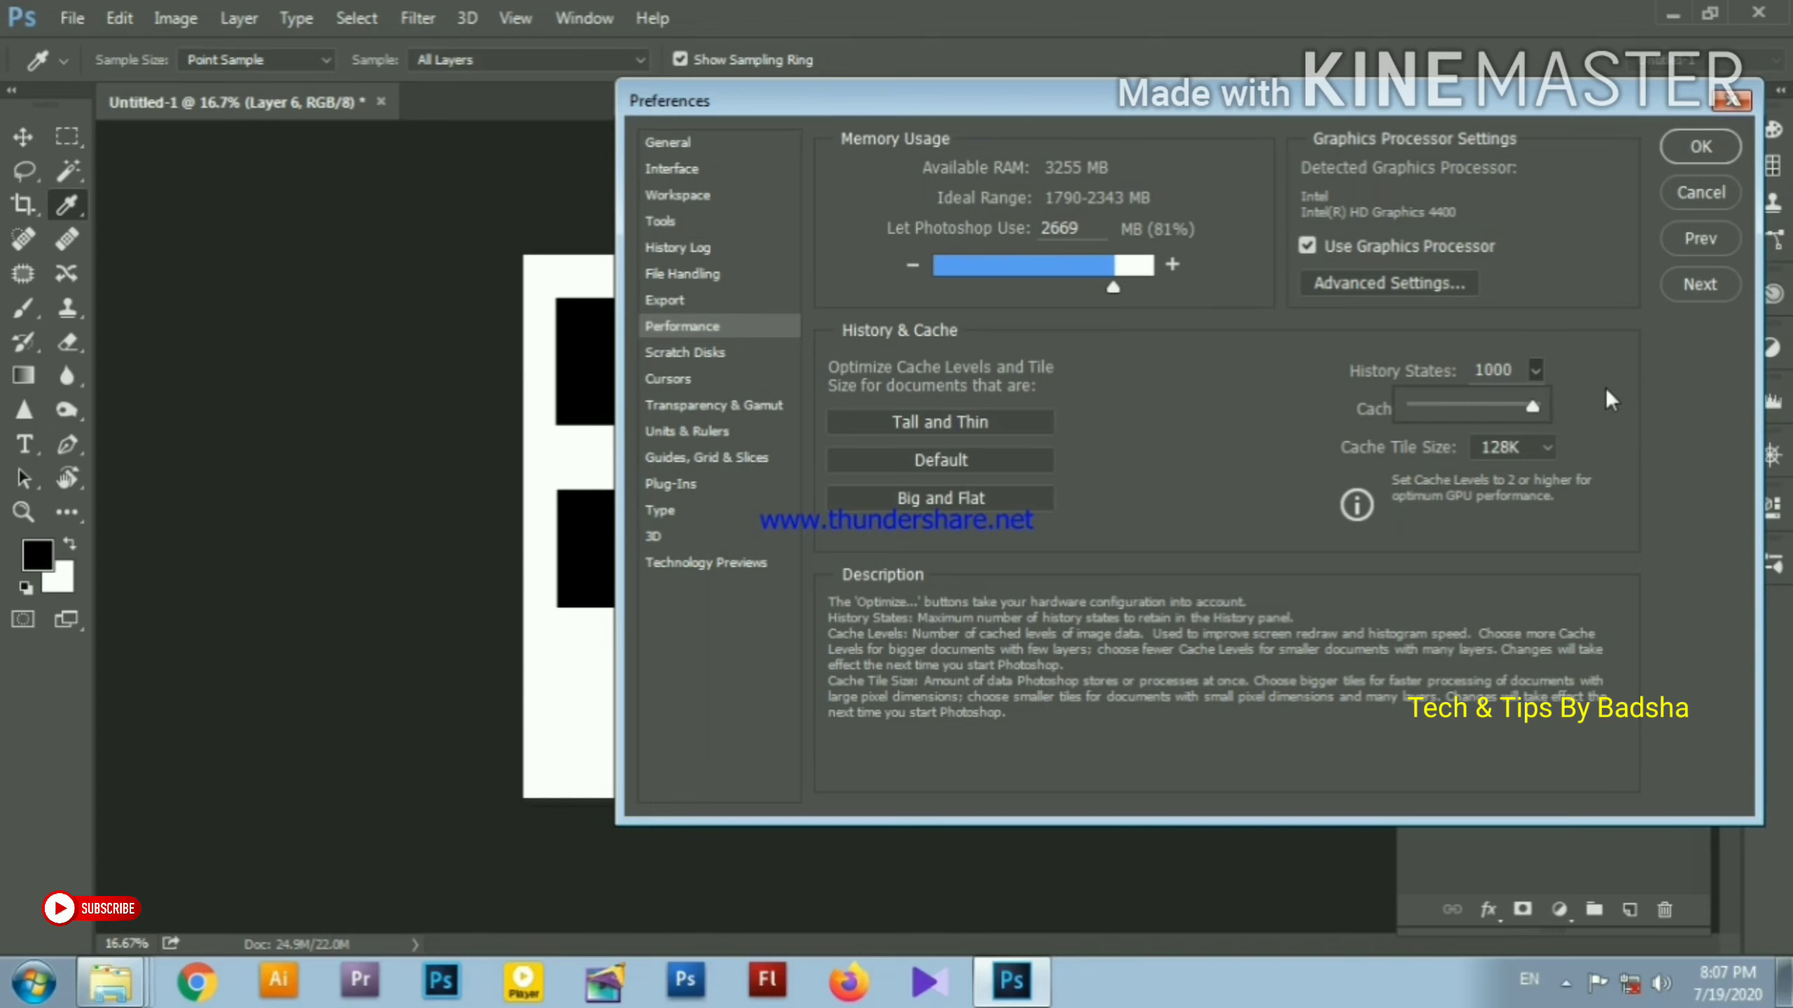
click(1697, 145)
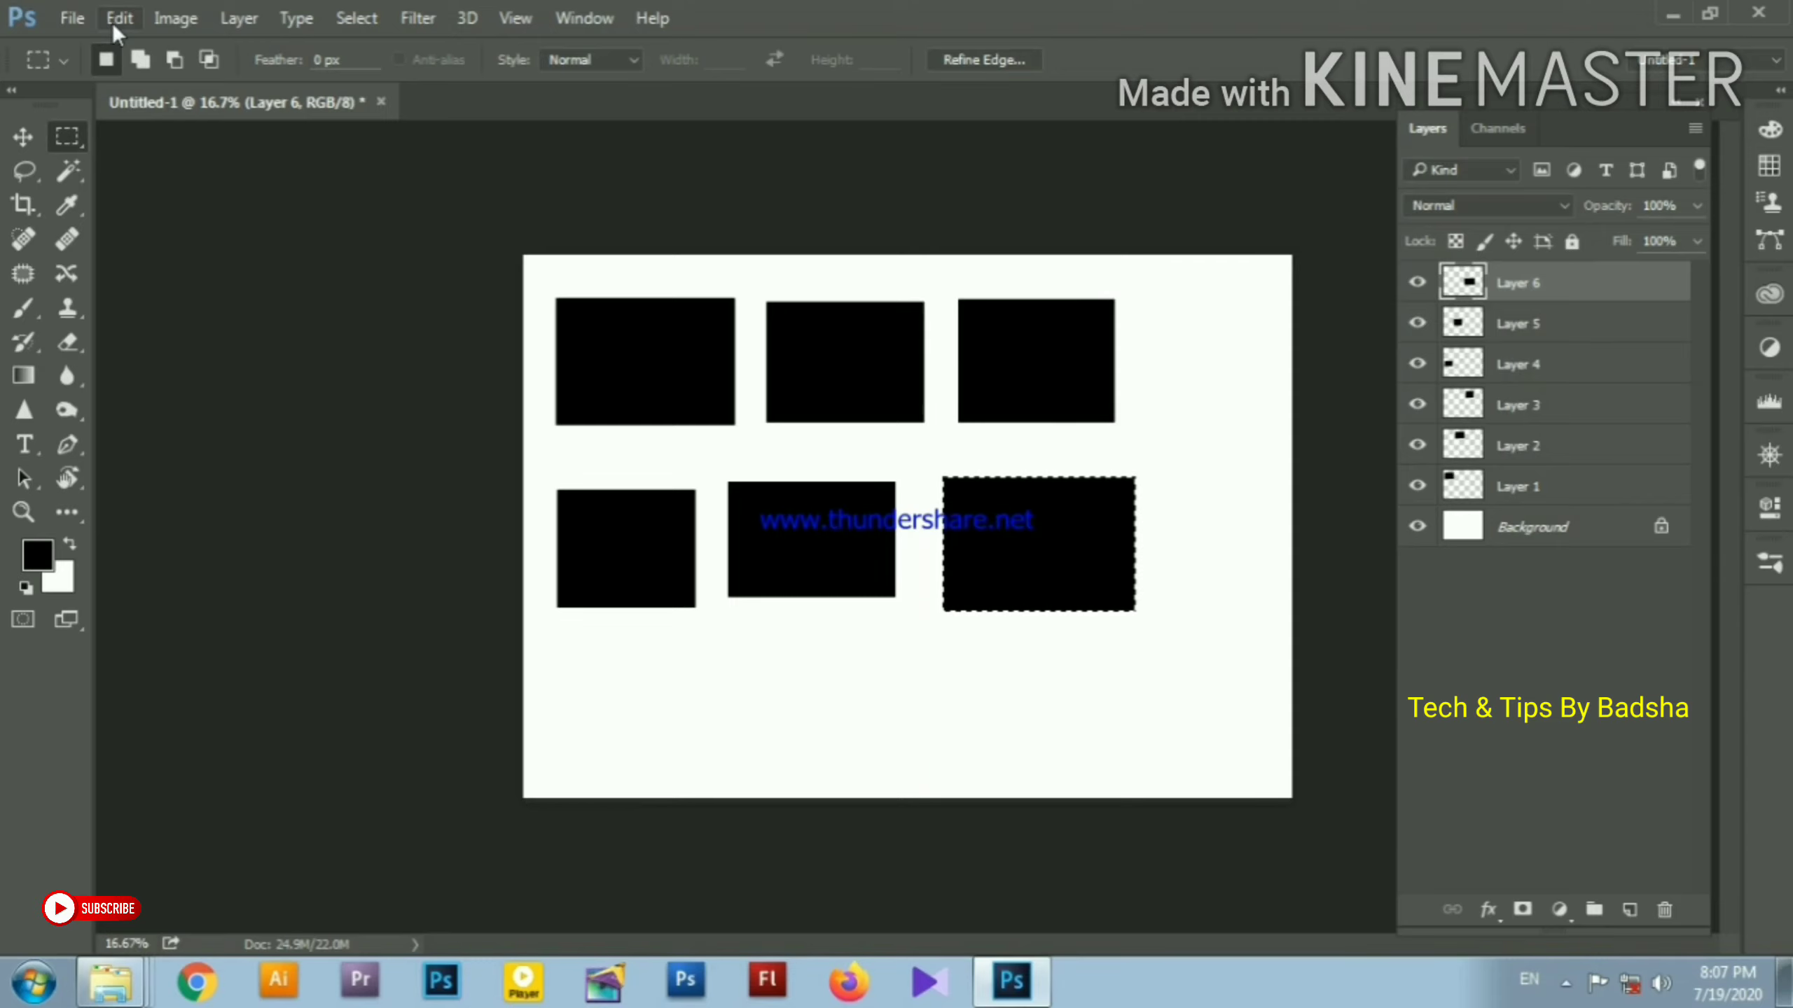
Reopen the Performance preferences to check the History States value, and close them
key(i)
key(ctrl+k)
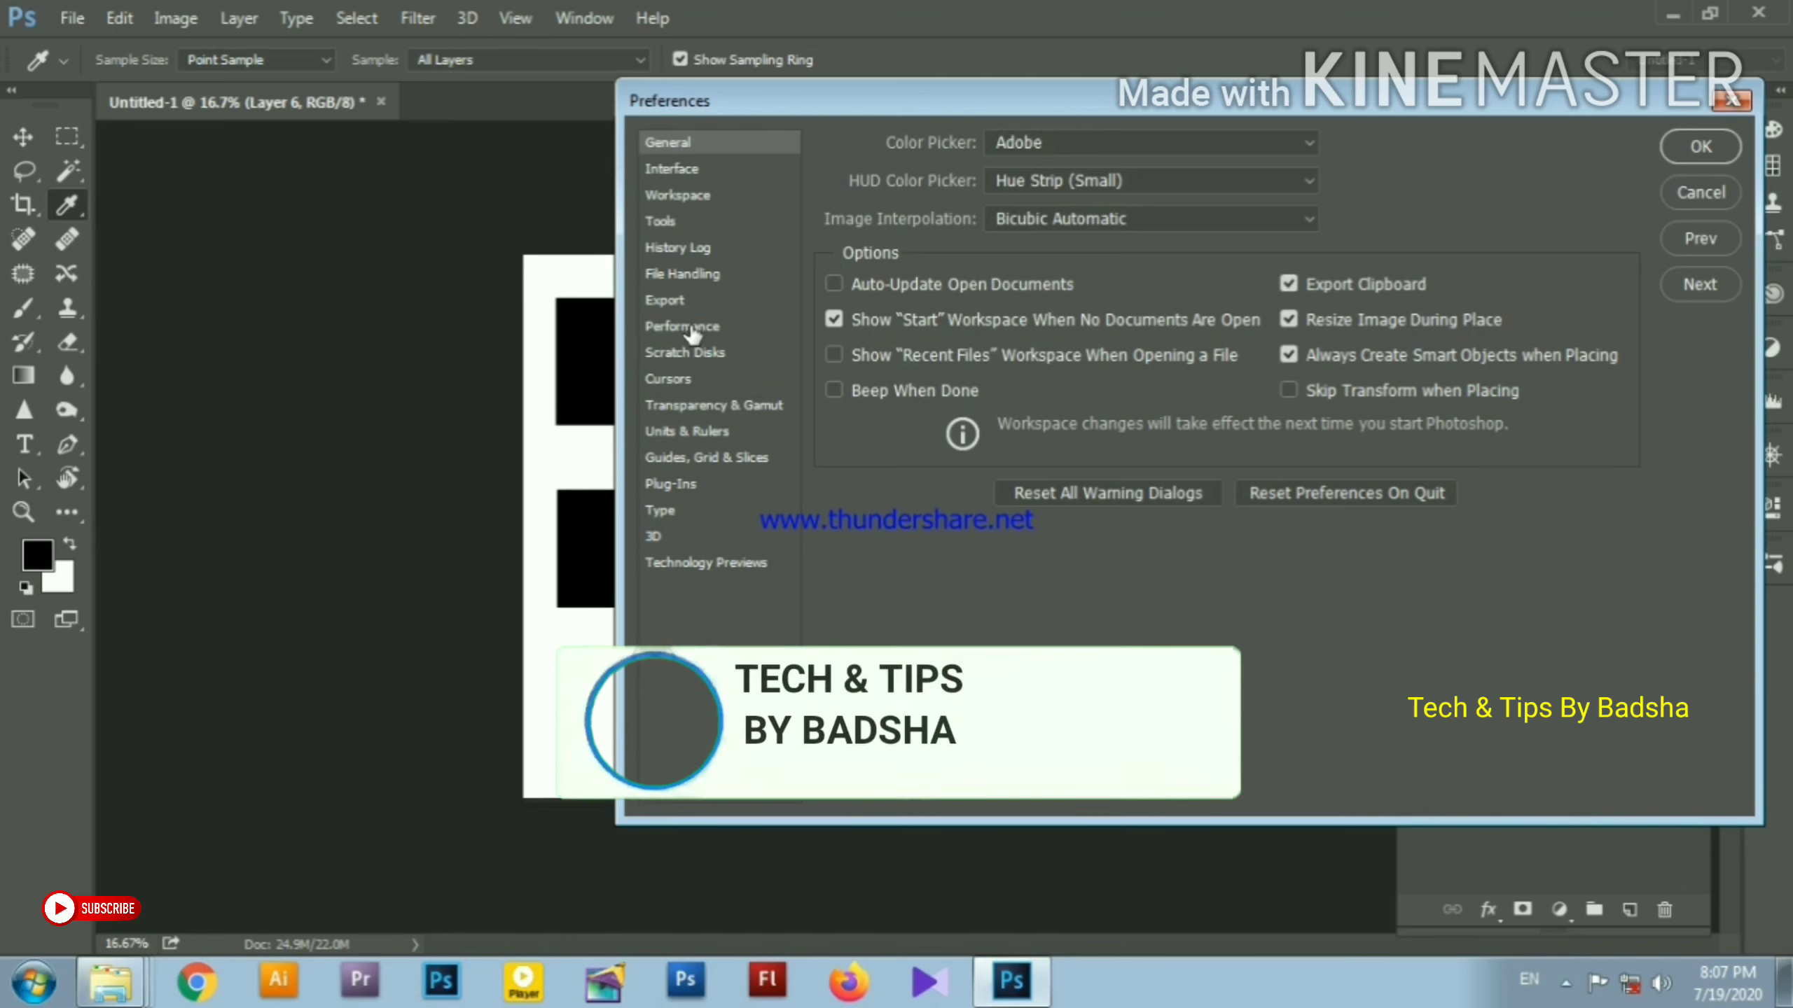
click(692, 328)
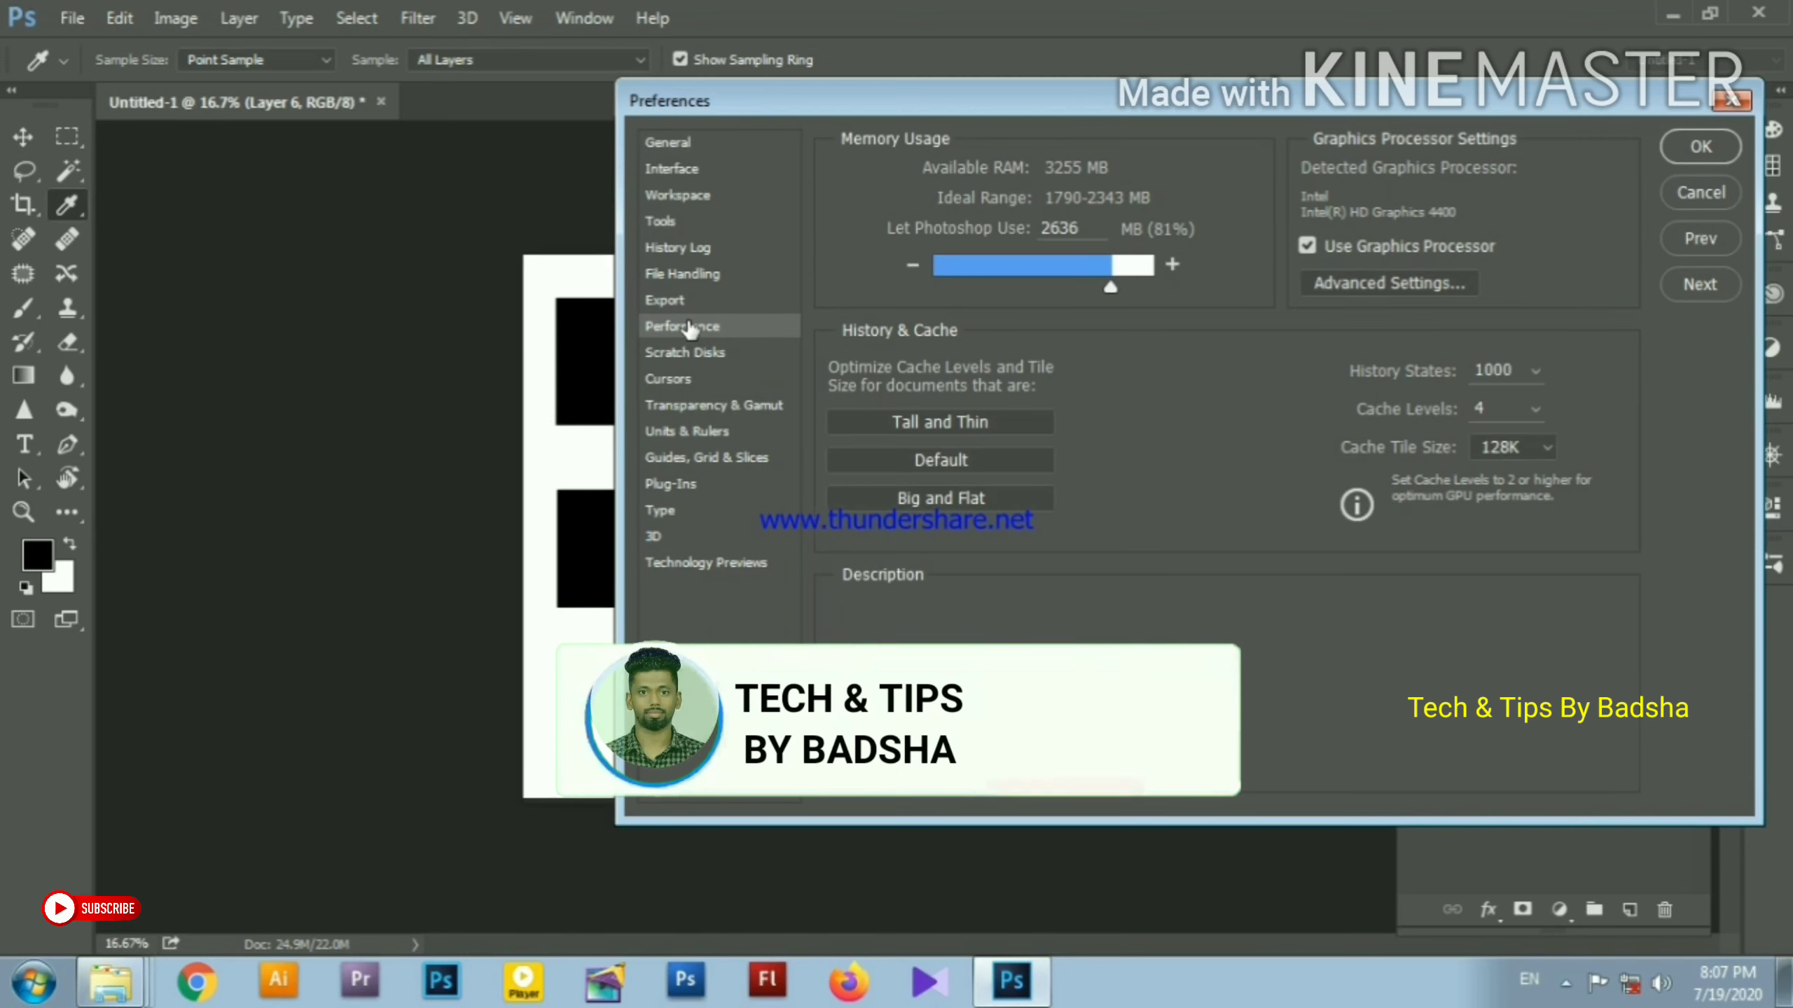
click(1701, 148)
key(m)
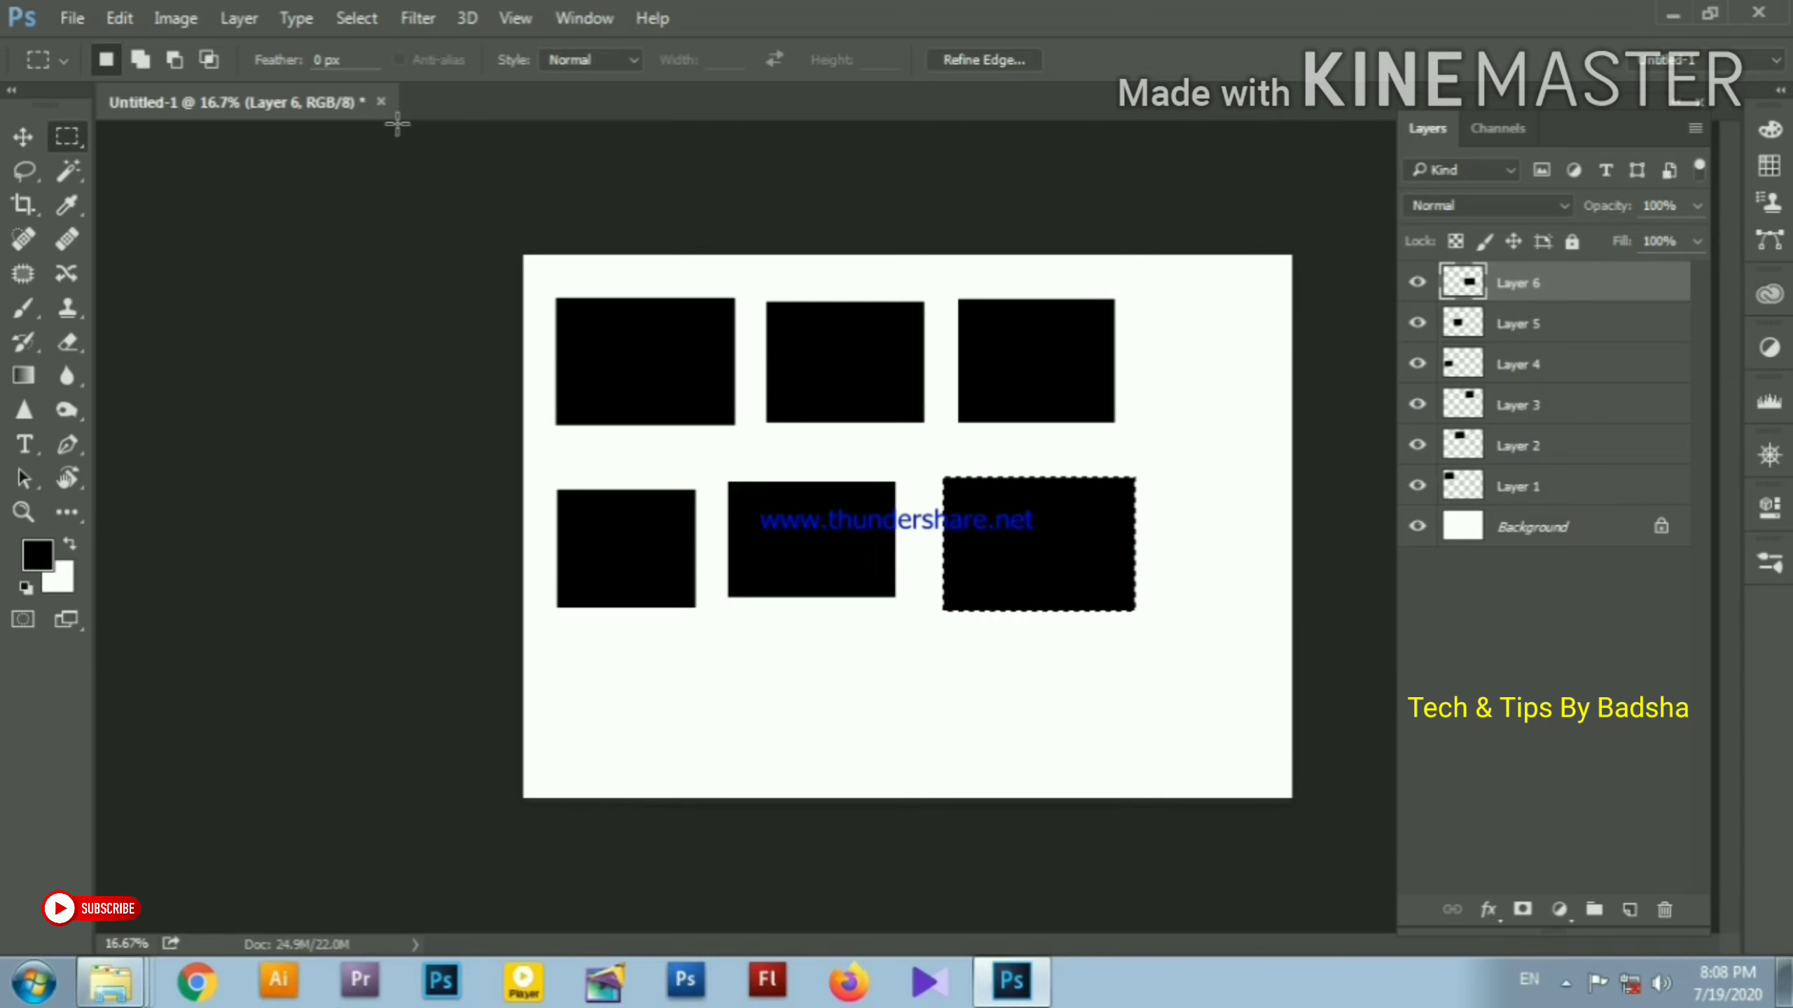
Close Untitled-1 without saving and create a new 297.01 × 209.97 mm RGB document at 300 pixels/inch with a white background
click(381, 102)
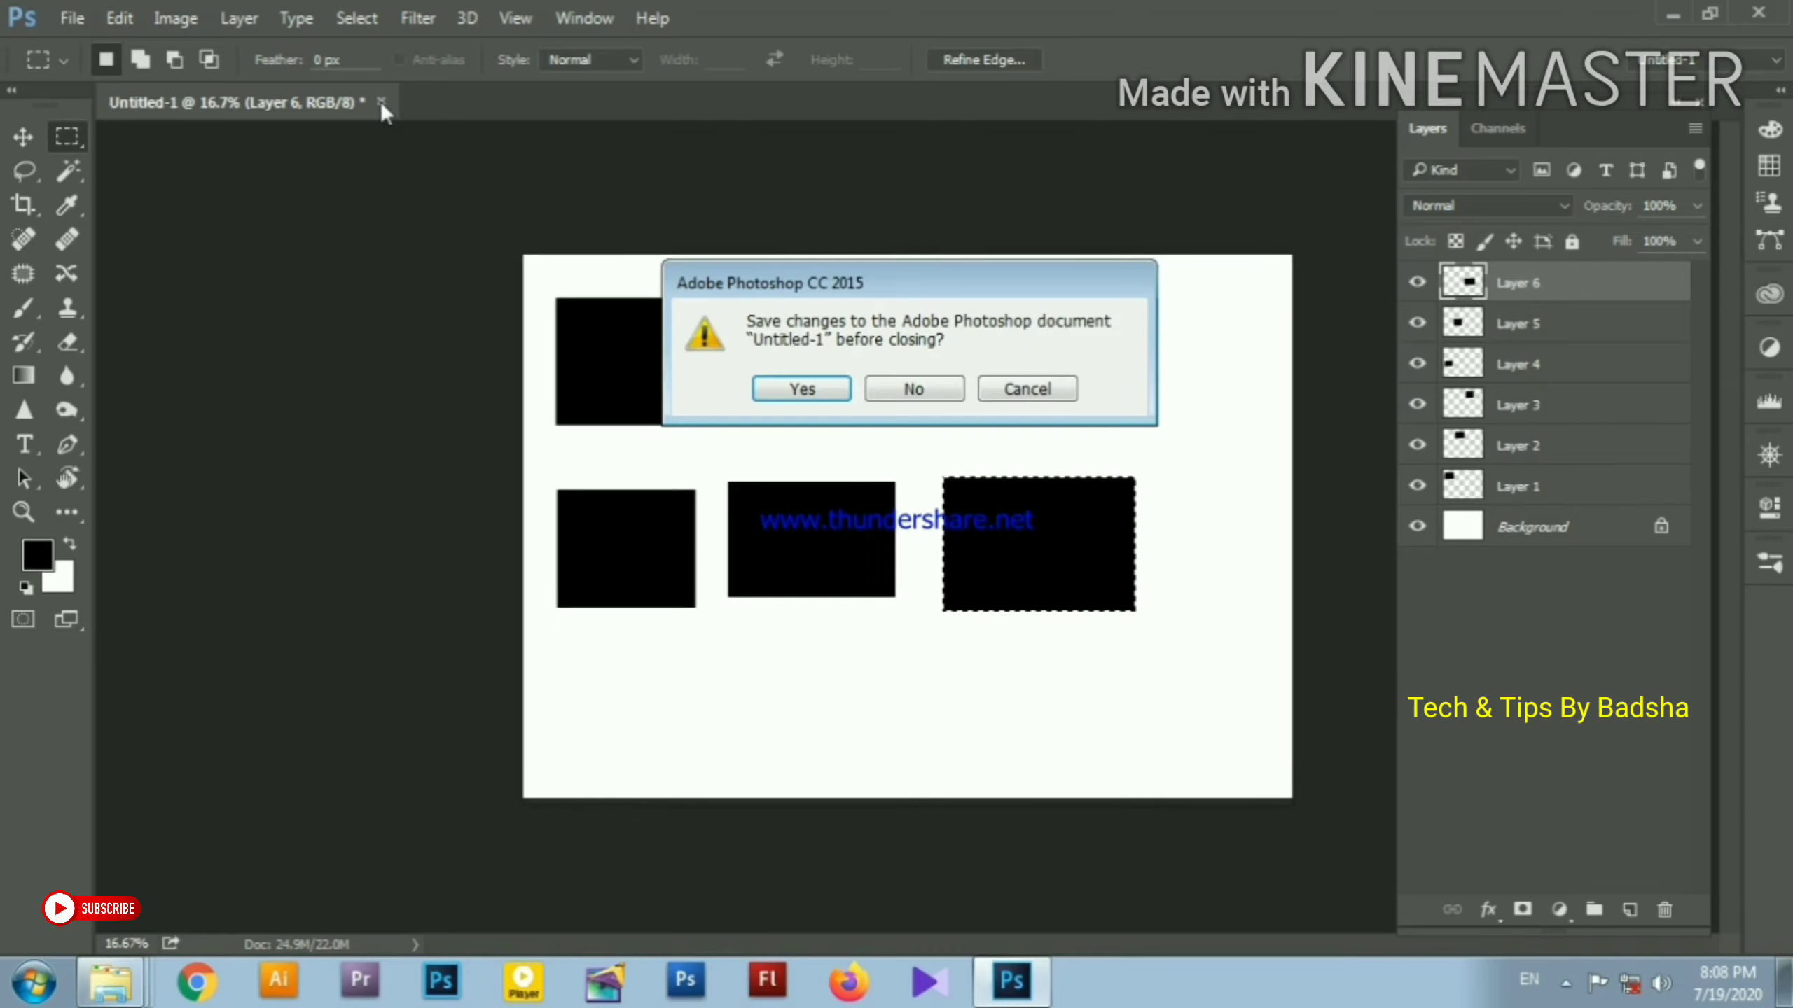
click(947, 393)
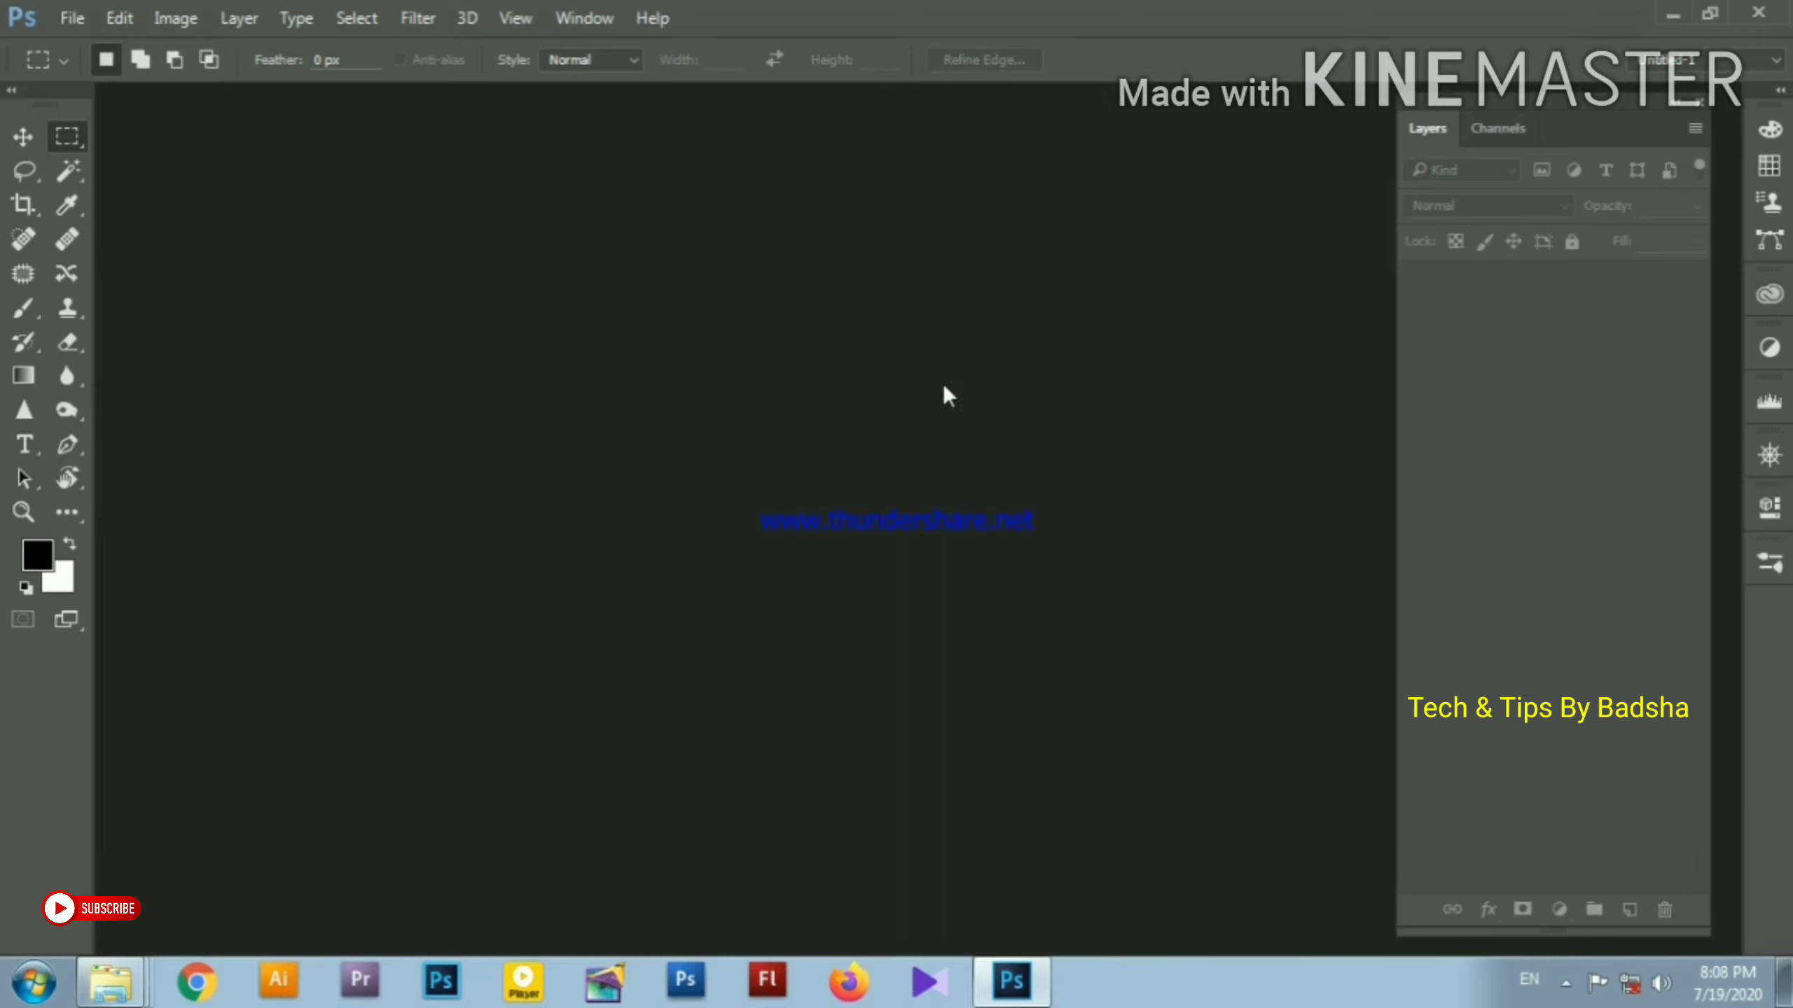
click(72, 17)
click(101, 40)
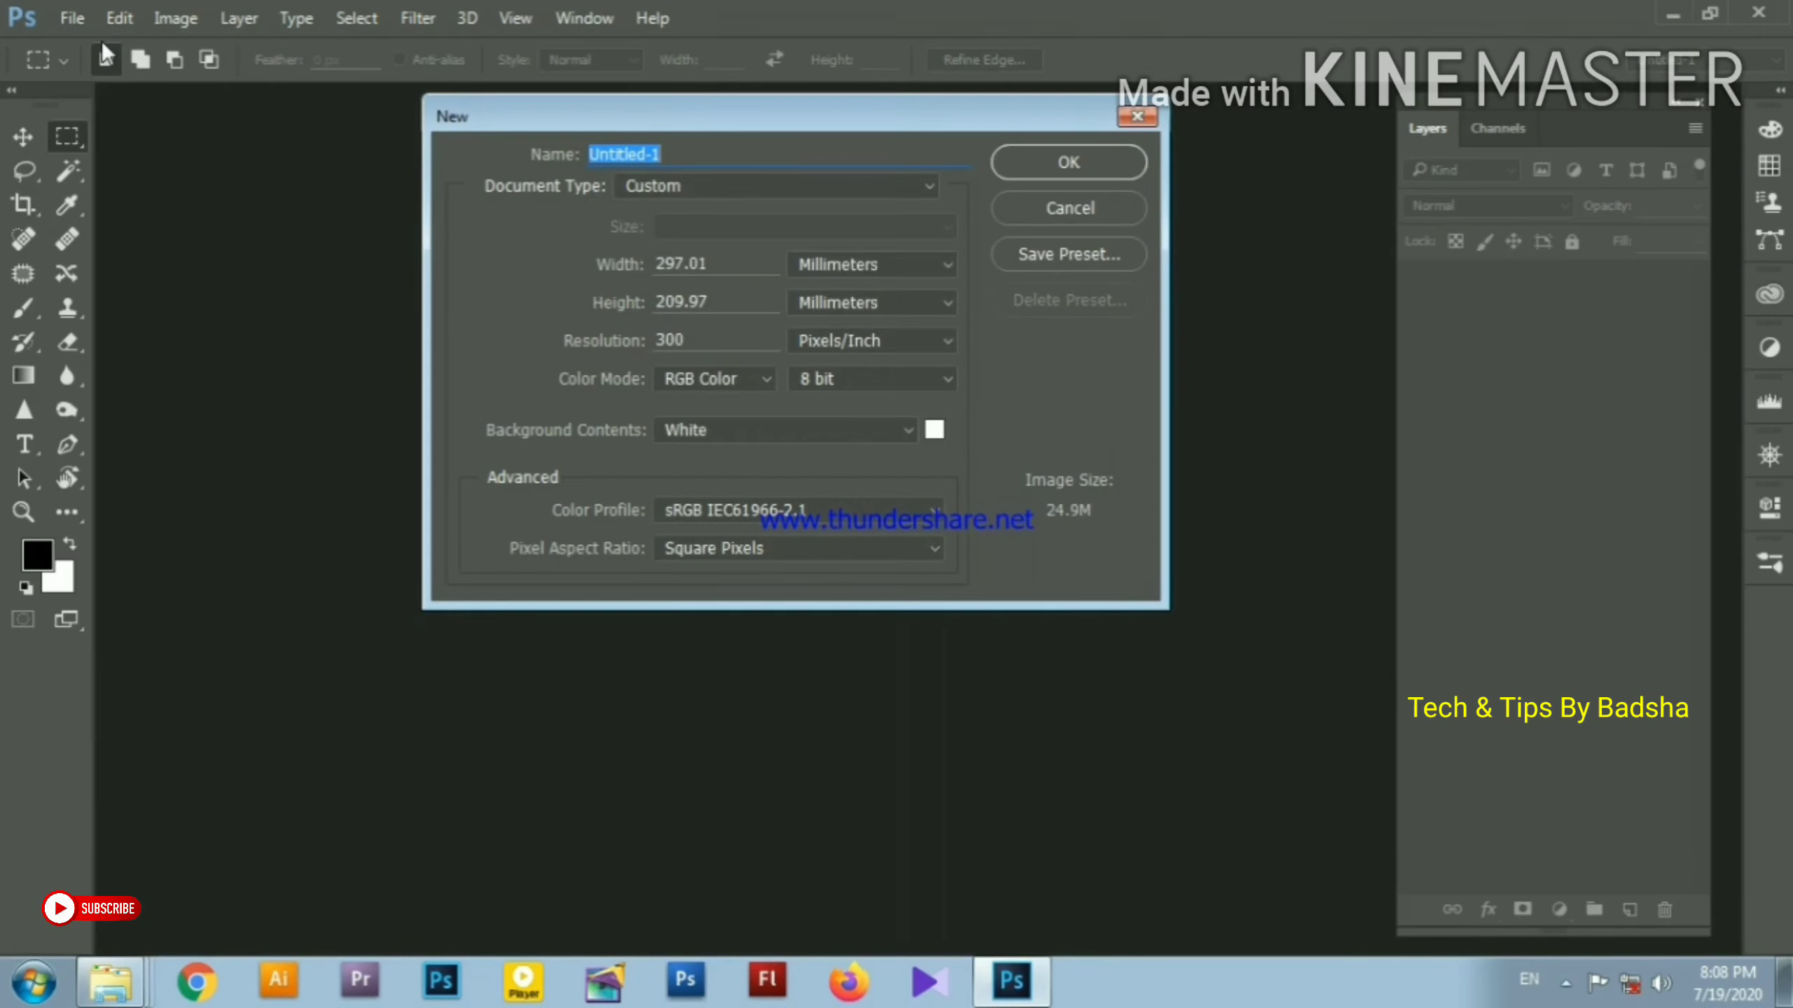
click(1068, 163)
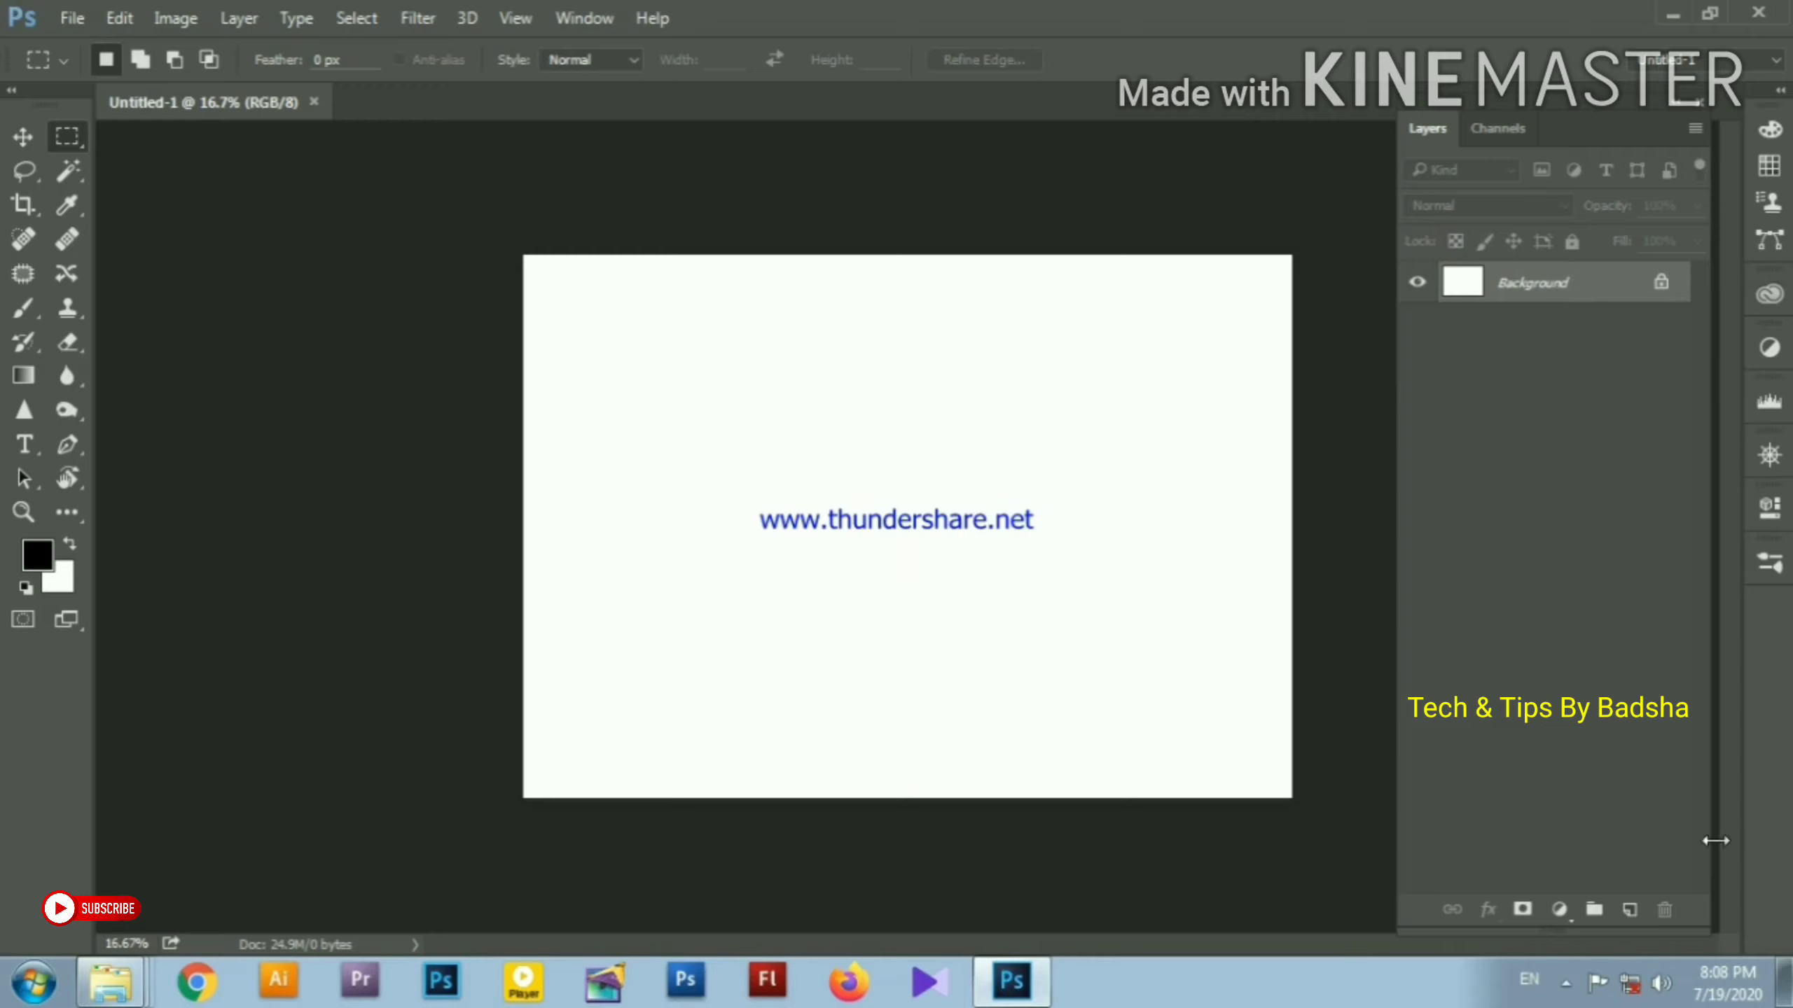
Add nineteen empty layers above the Background layer
click(1629, 910)
click(1629, 909)
click(1629, 909)
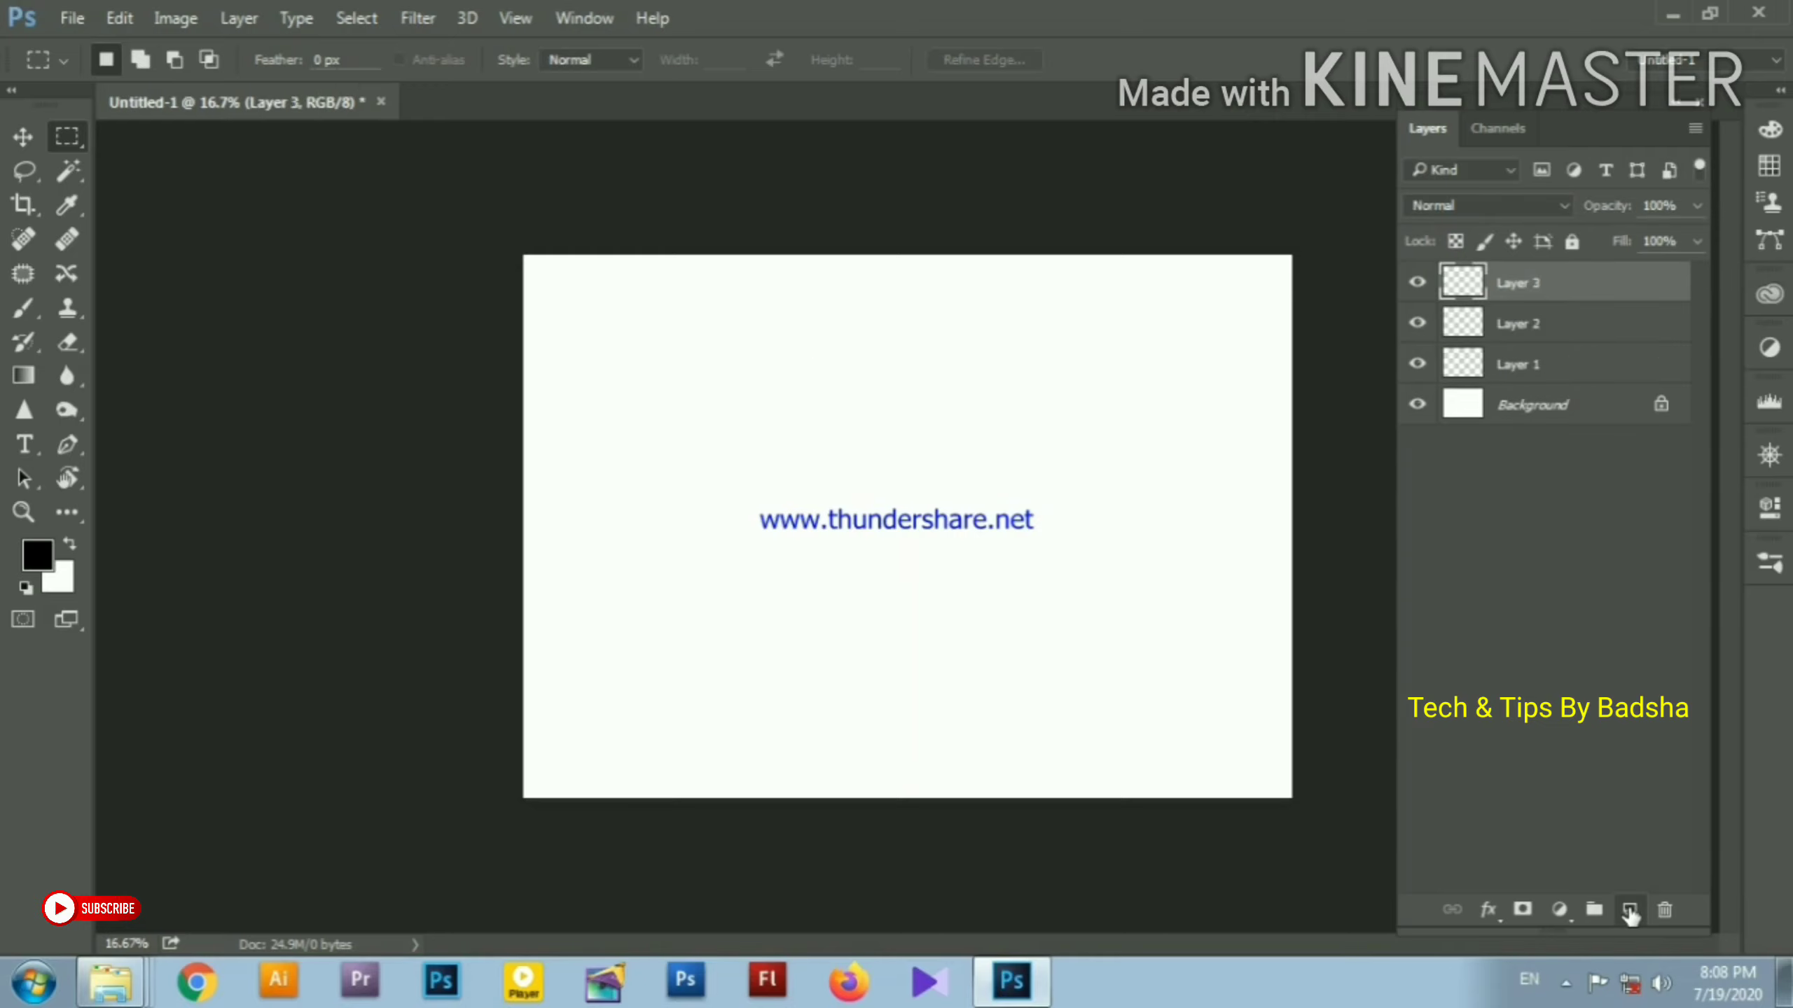
click(1630, 909)
click(1629, 910)
click(1630, 910)
click(1629, 910)
click(1630, 910)
click(1630, 910)
click(1629, 910)
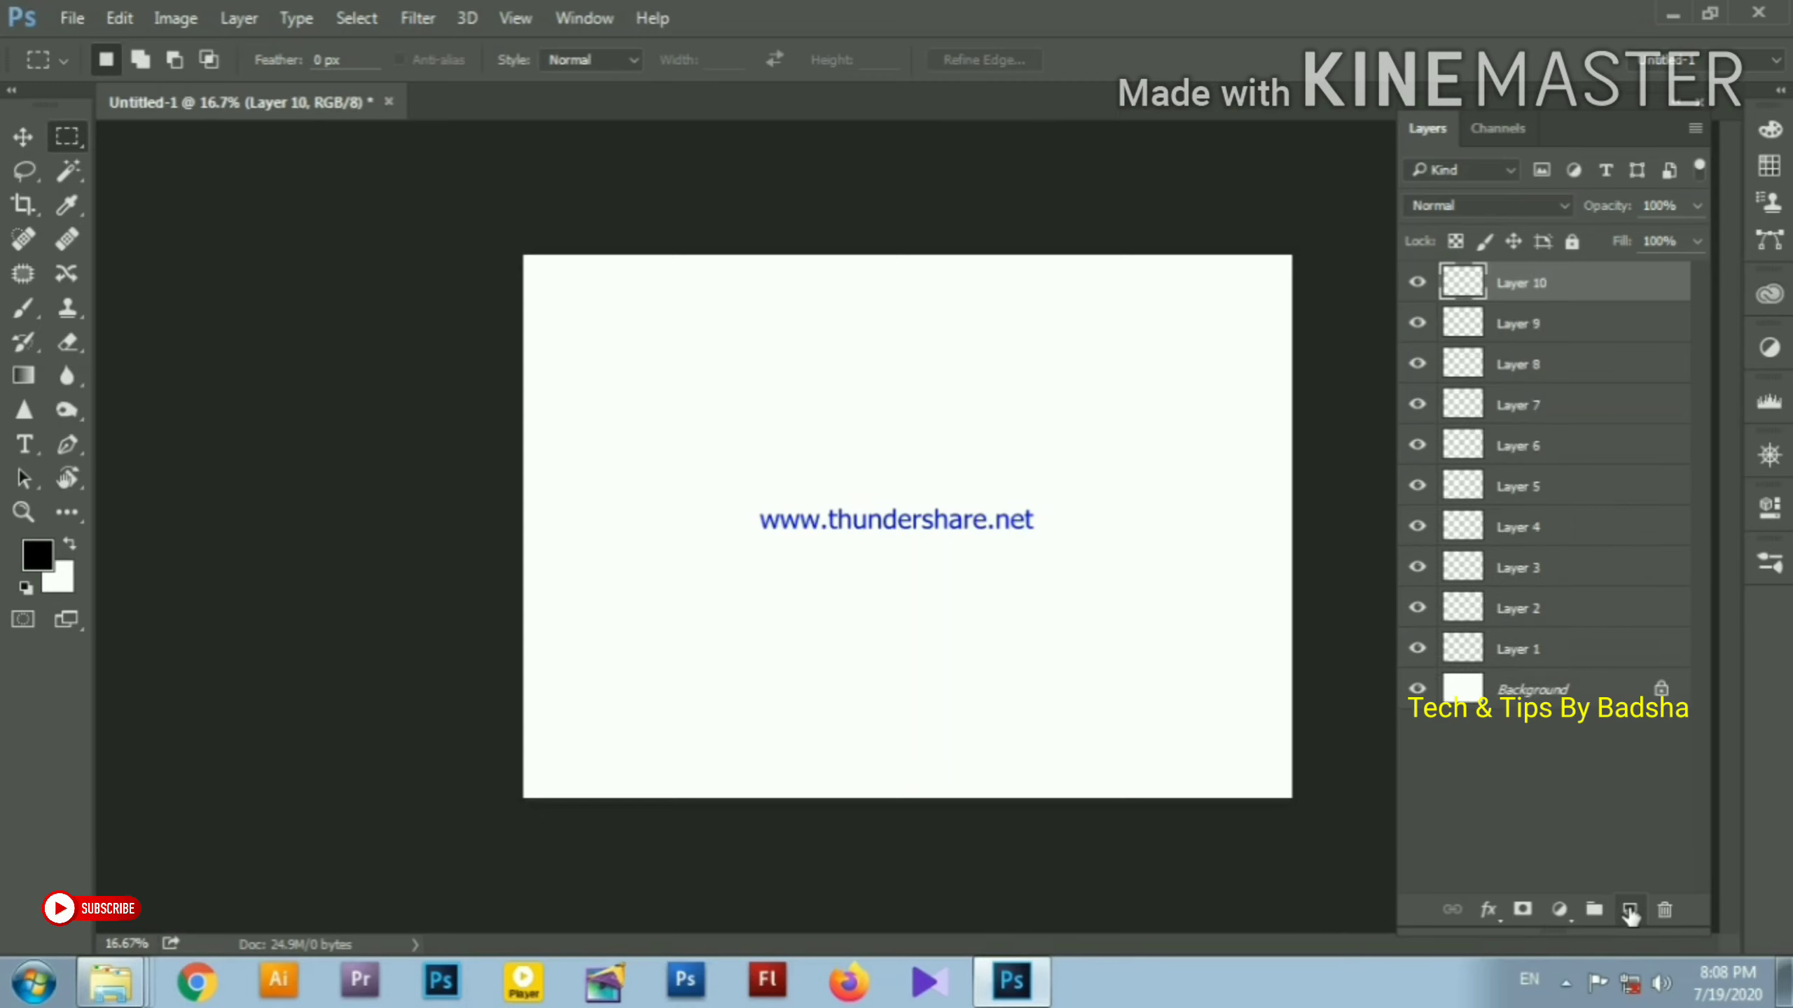
click(1630, 910)
click(1630, 909)
click(1630, 910)
click(1630, 910)
click(1630, 910)
click(1629, 910)
click(1630, 910)
click(1630, 910)
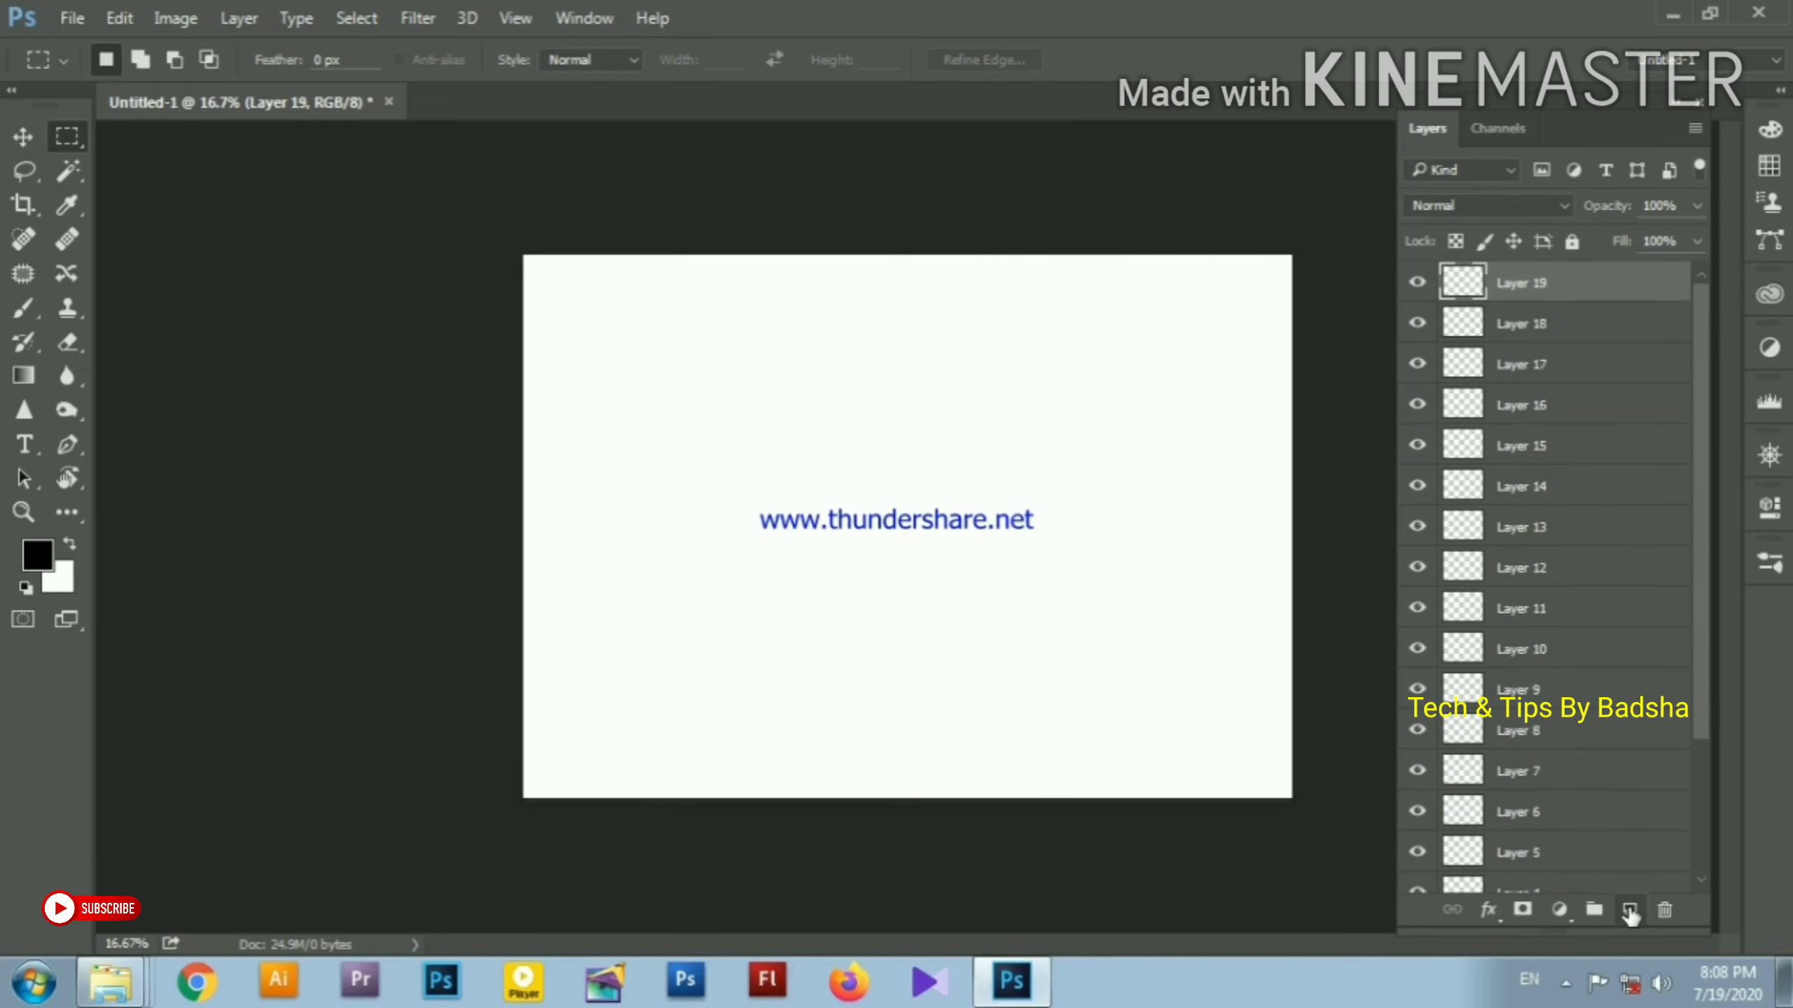
click(1630, 910)
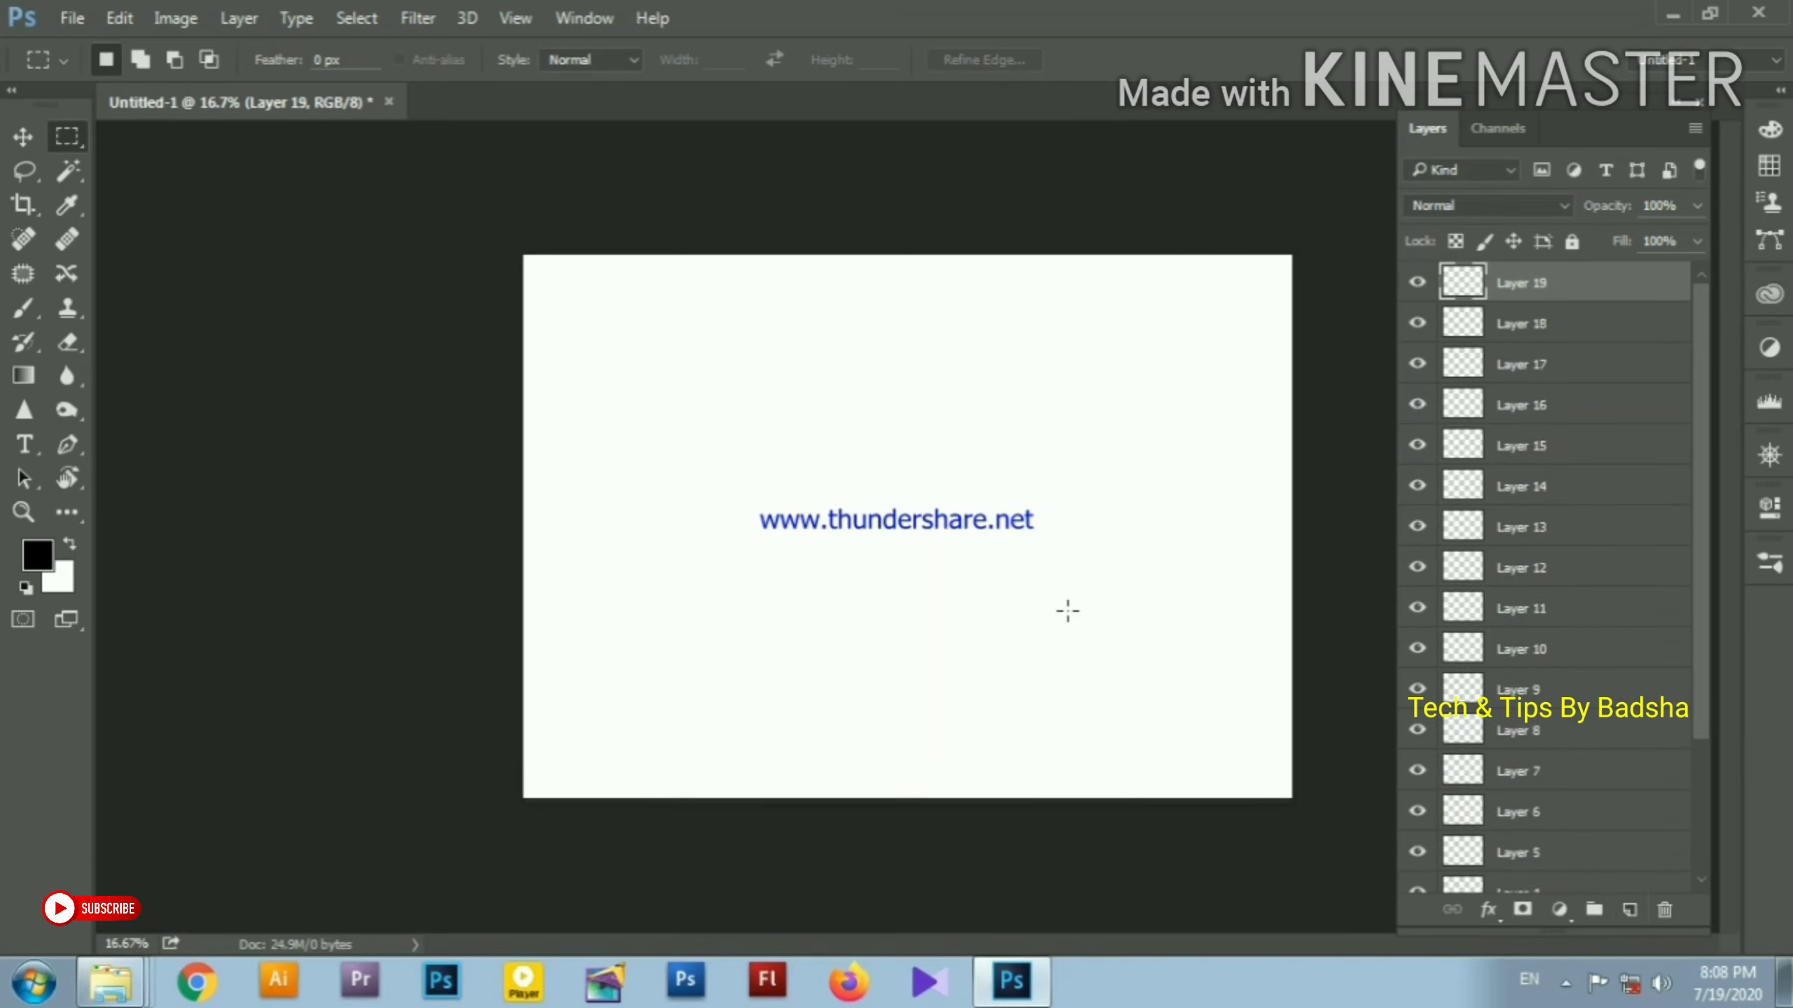
Step backward nineteen times through the layer additions, from Layer 19 until only the Background layer is left
click(131, 11)
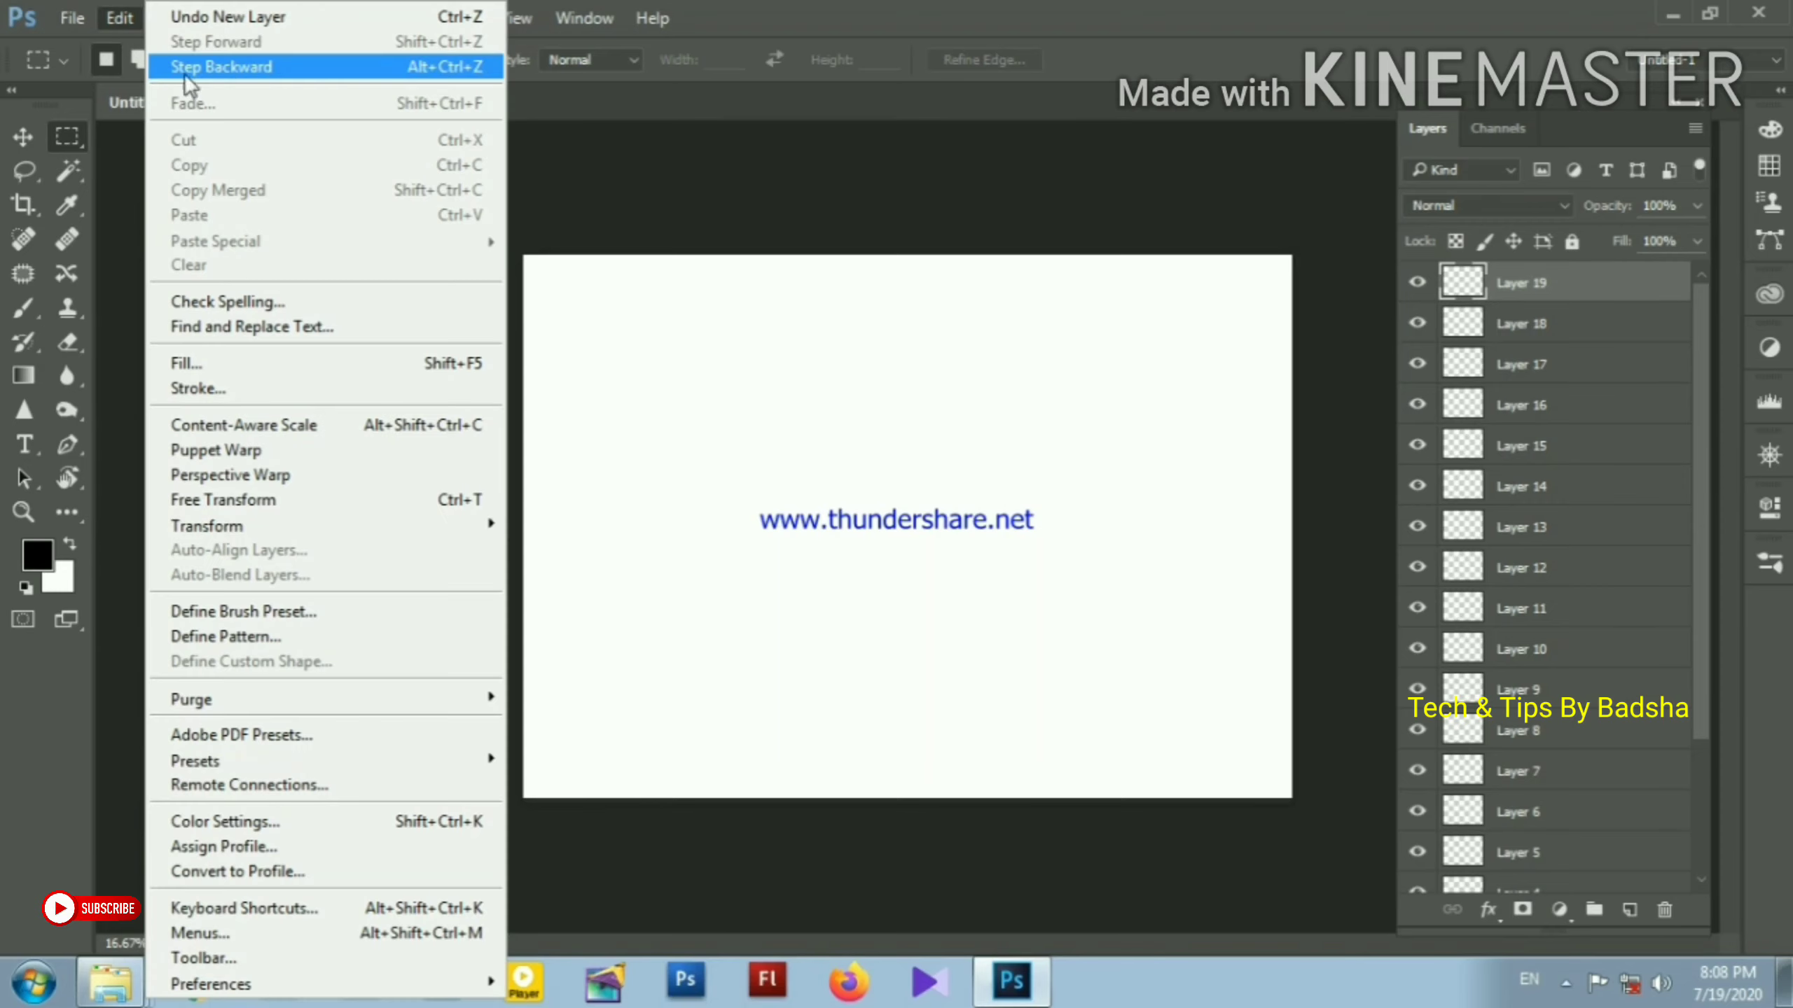
click(220, 67)
click(126, 12)
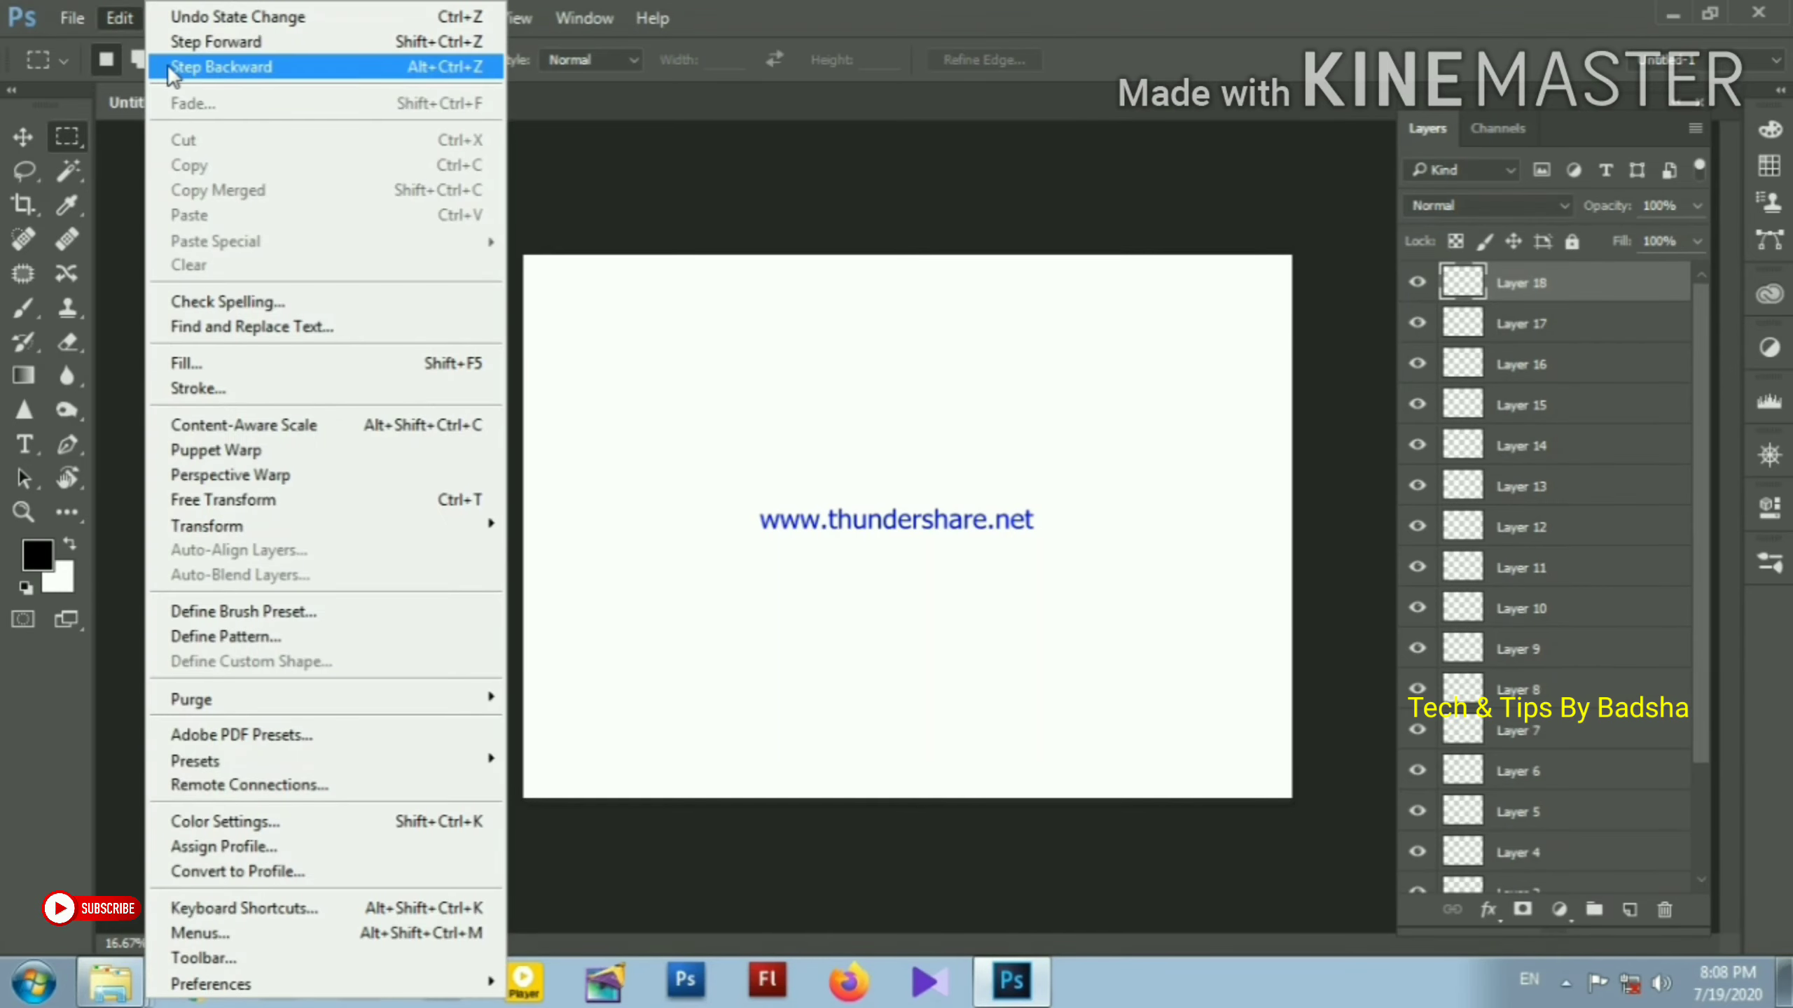
click(182, 67)
click(126, 18)
click(156, 67)
click(123, 17)
click(161, 67)
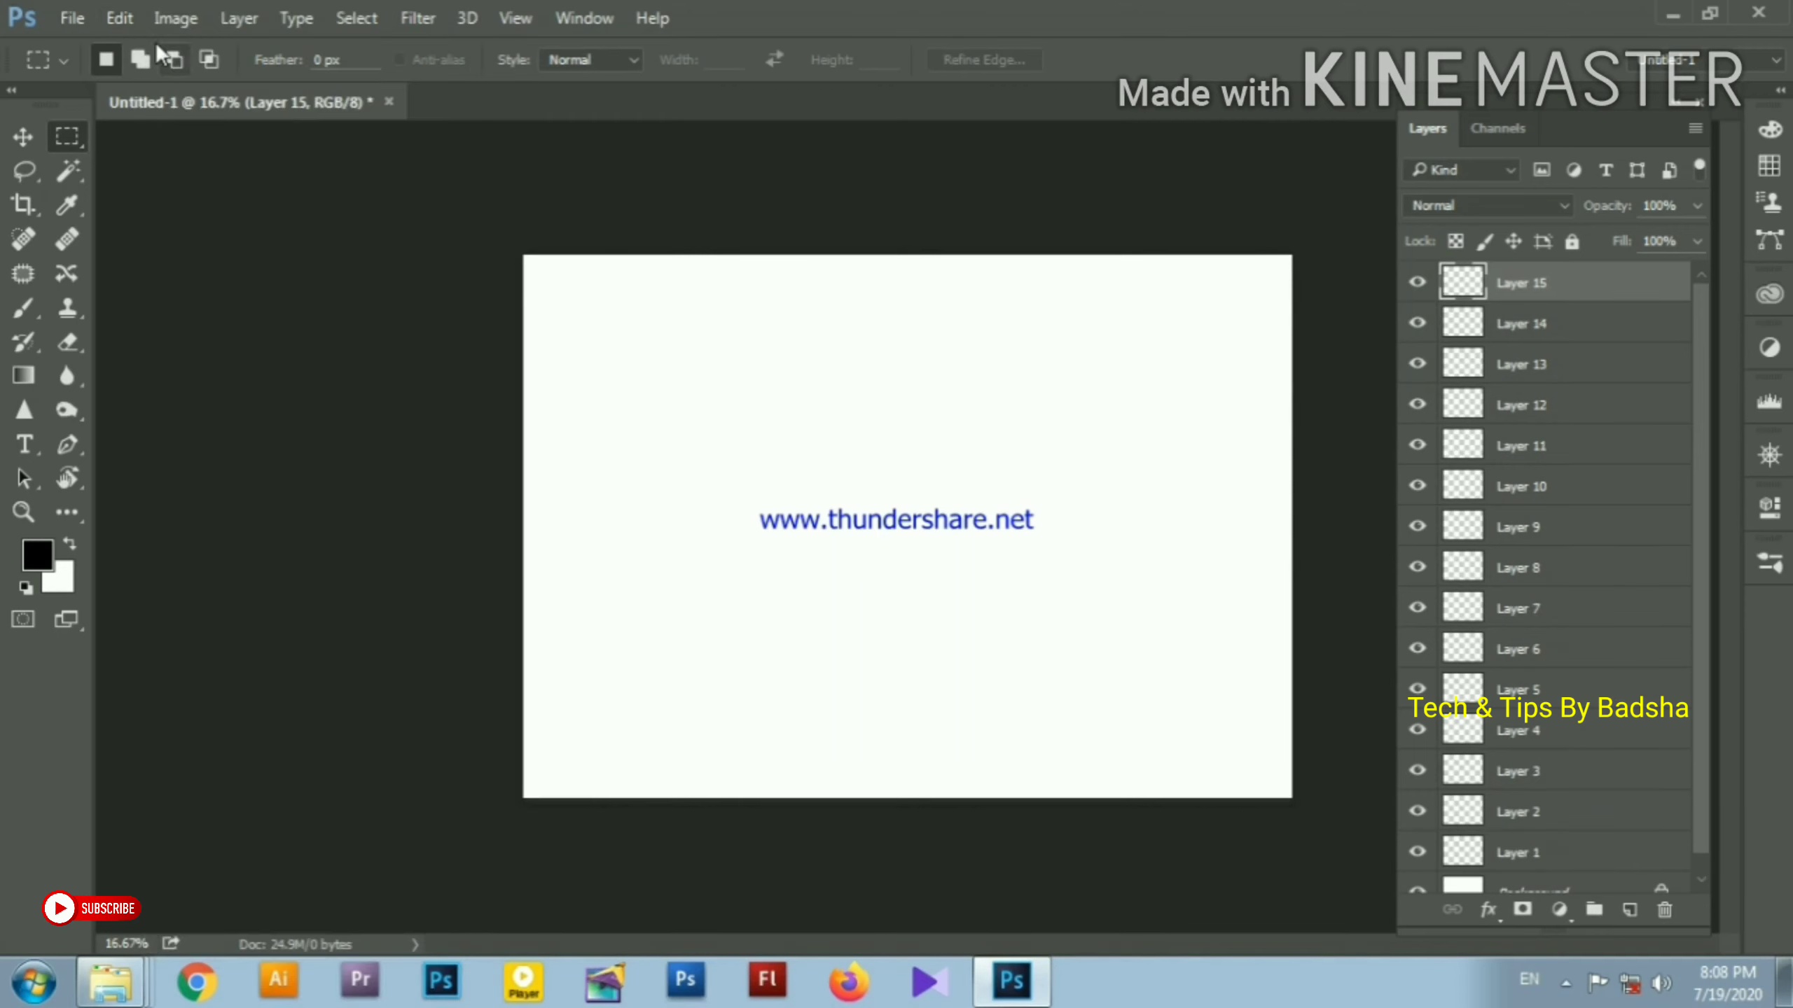
click(121, 18)
click(169, 67)
click(120, 17)
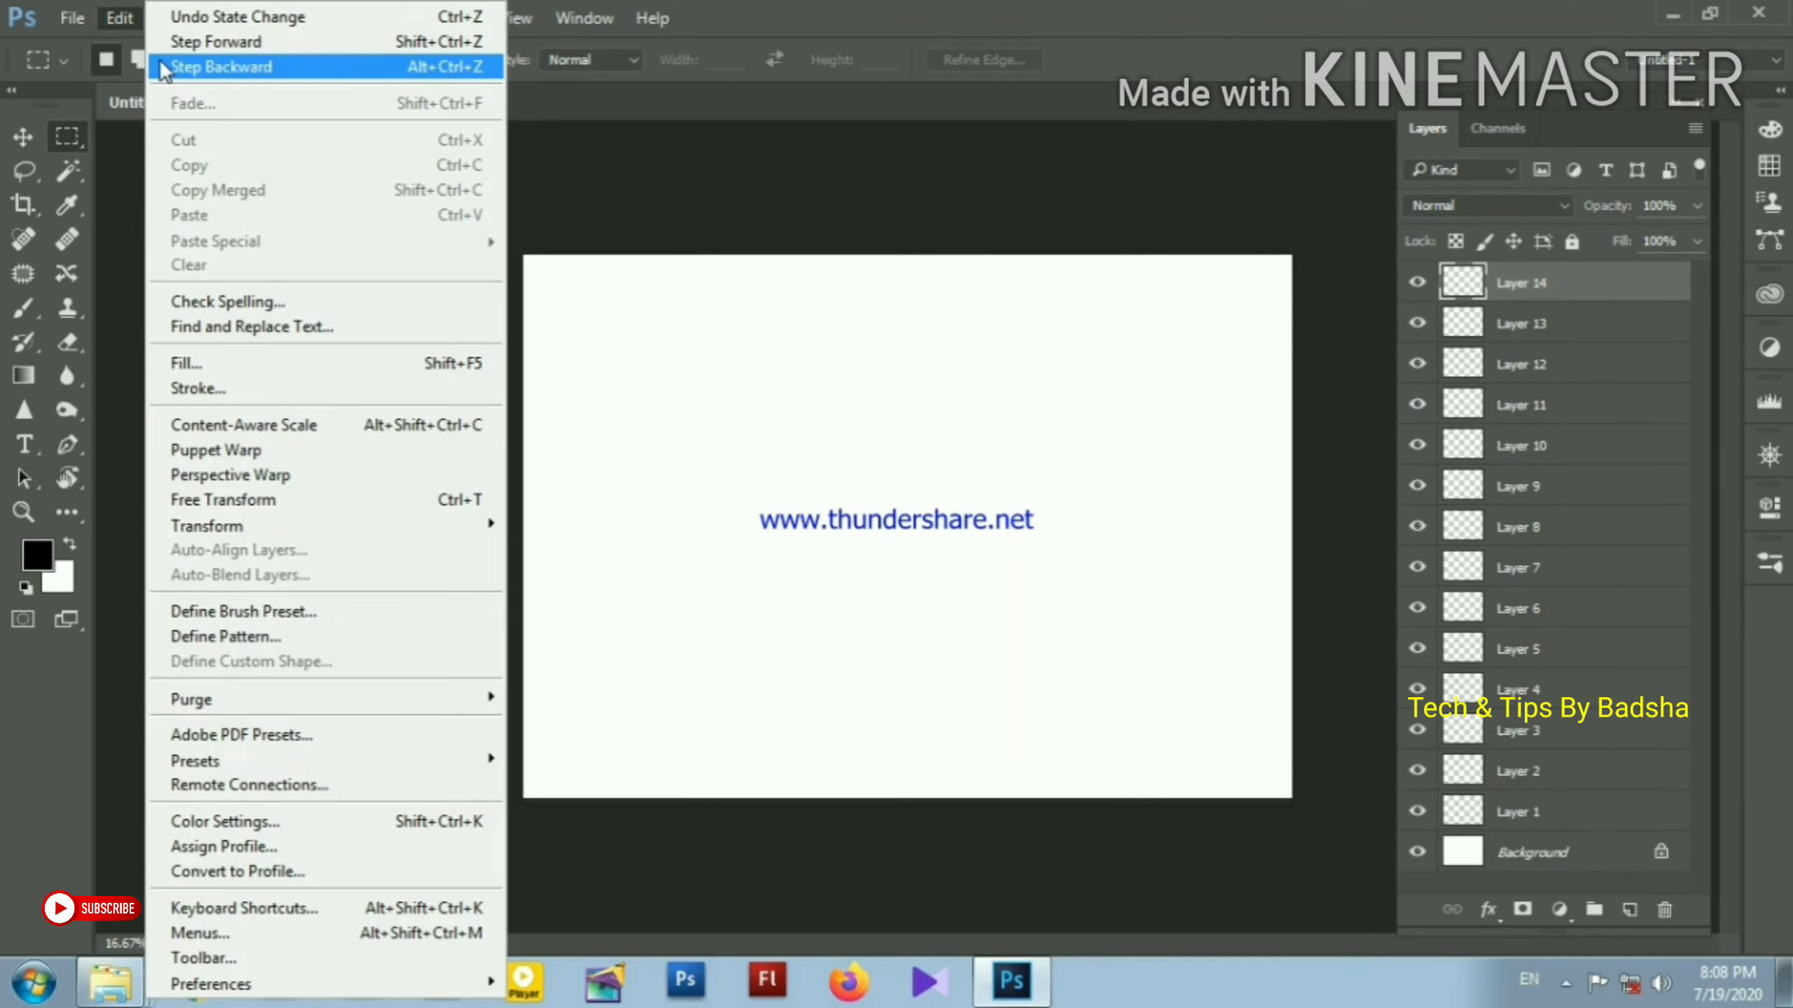
click(163, 67)
click(120, 17)
click(164, 66)
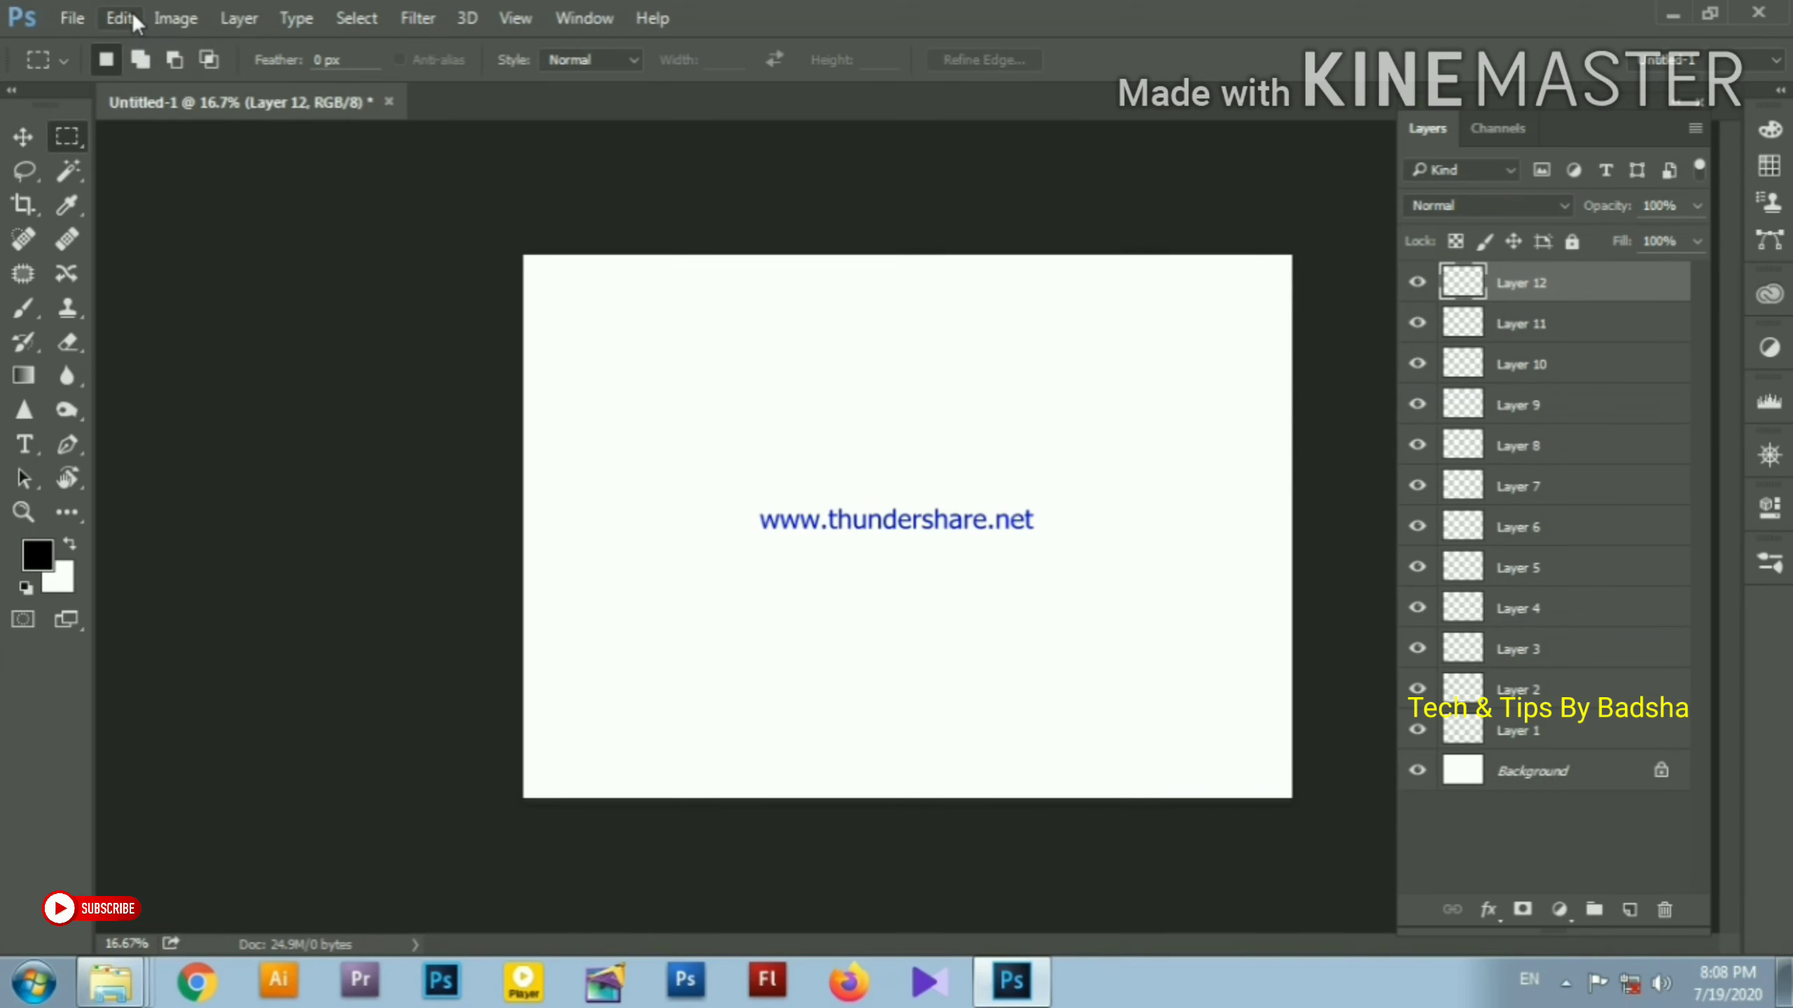
click(127, 15)
click(168, 67)
click(121, 19)
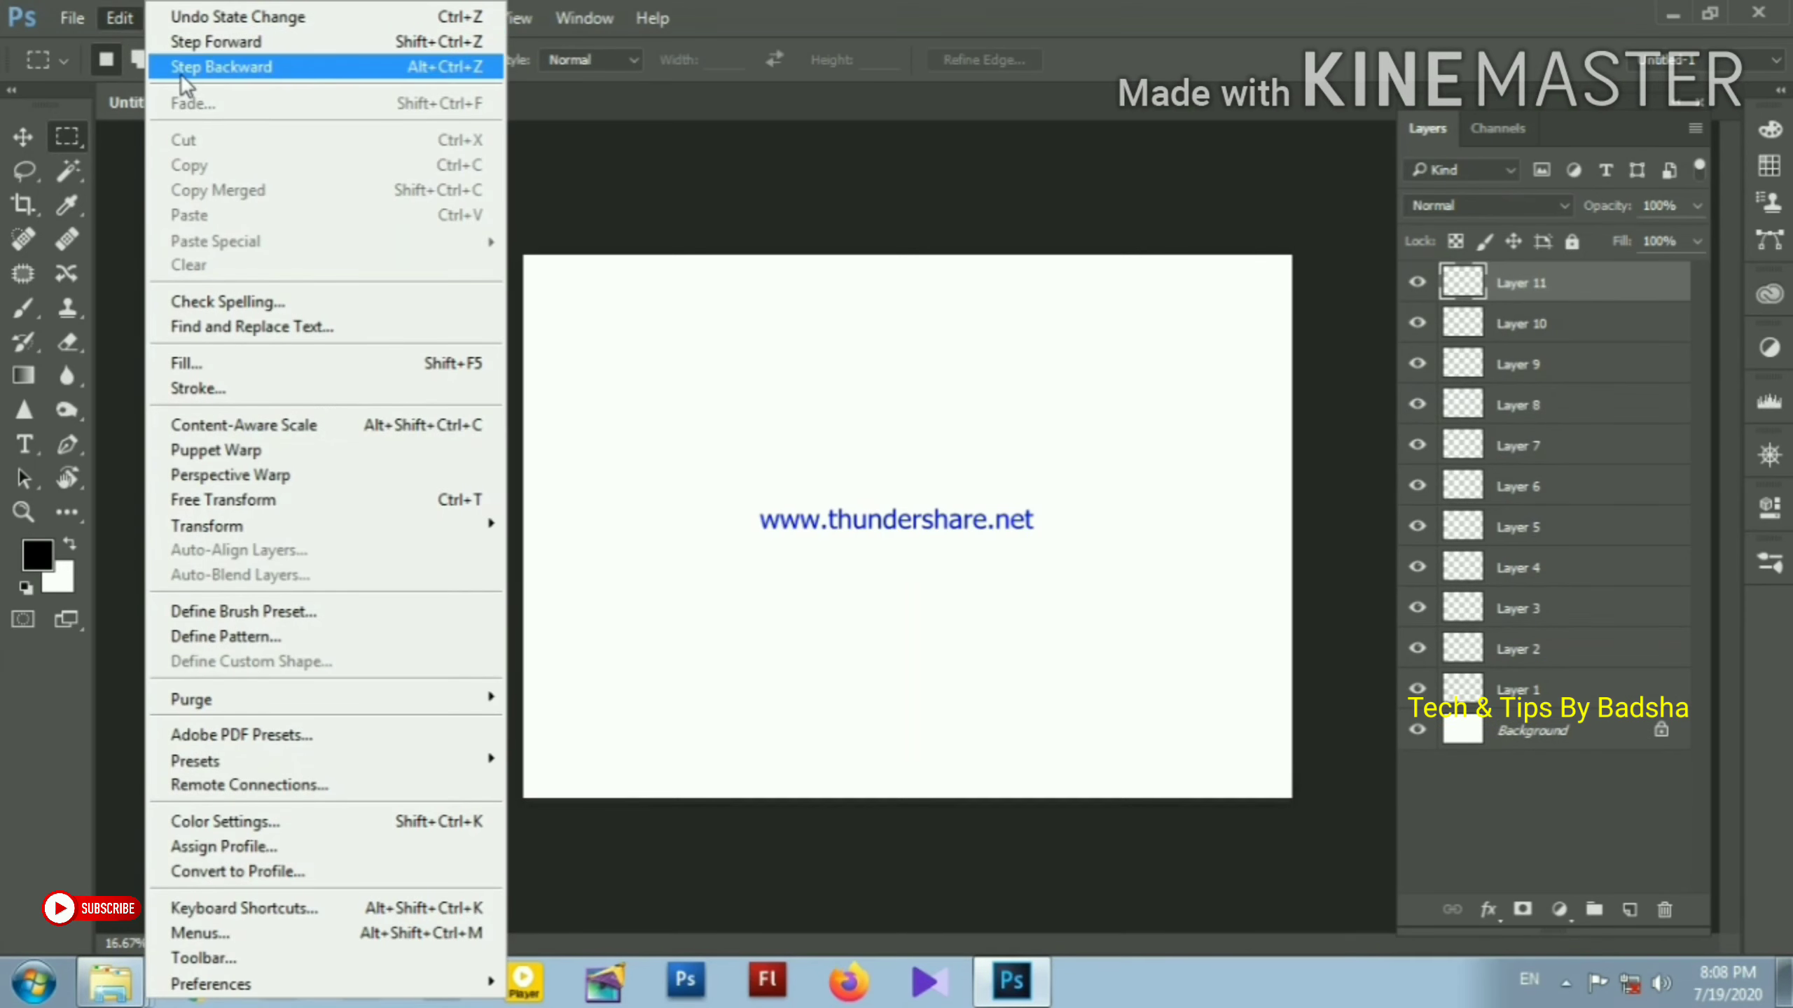
click(182, 70)
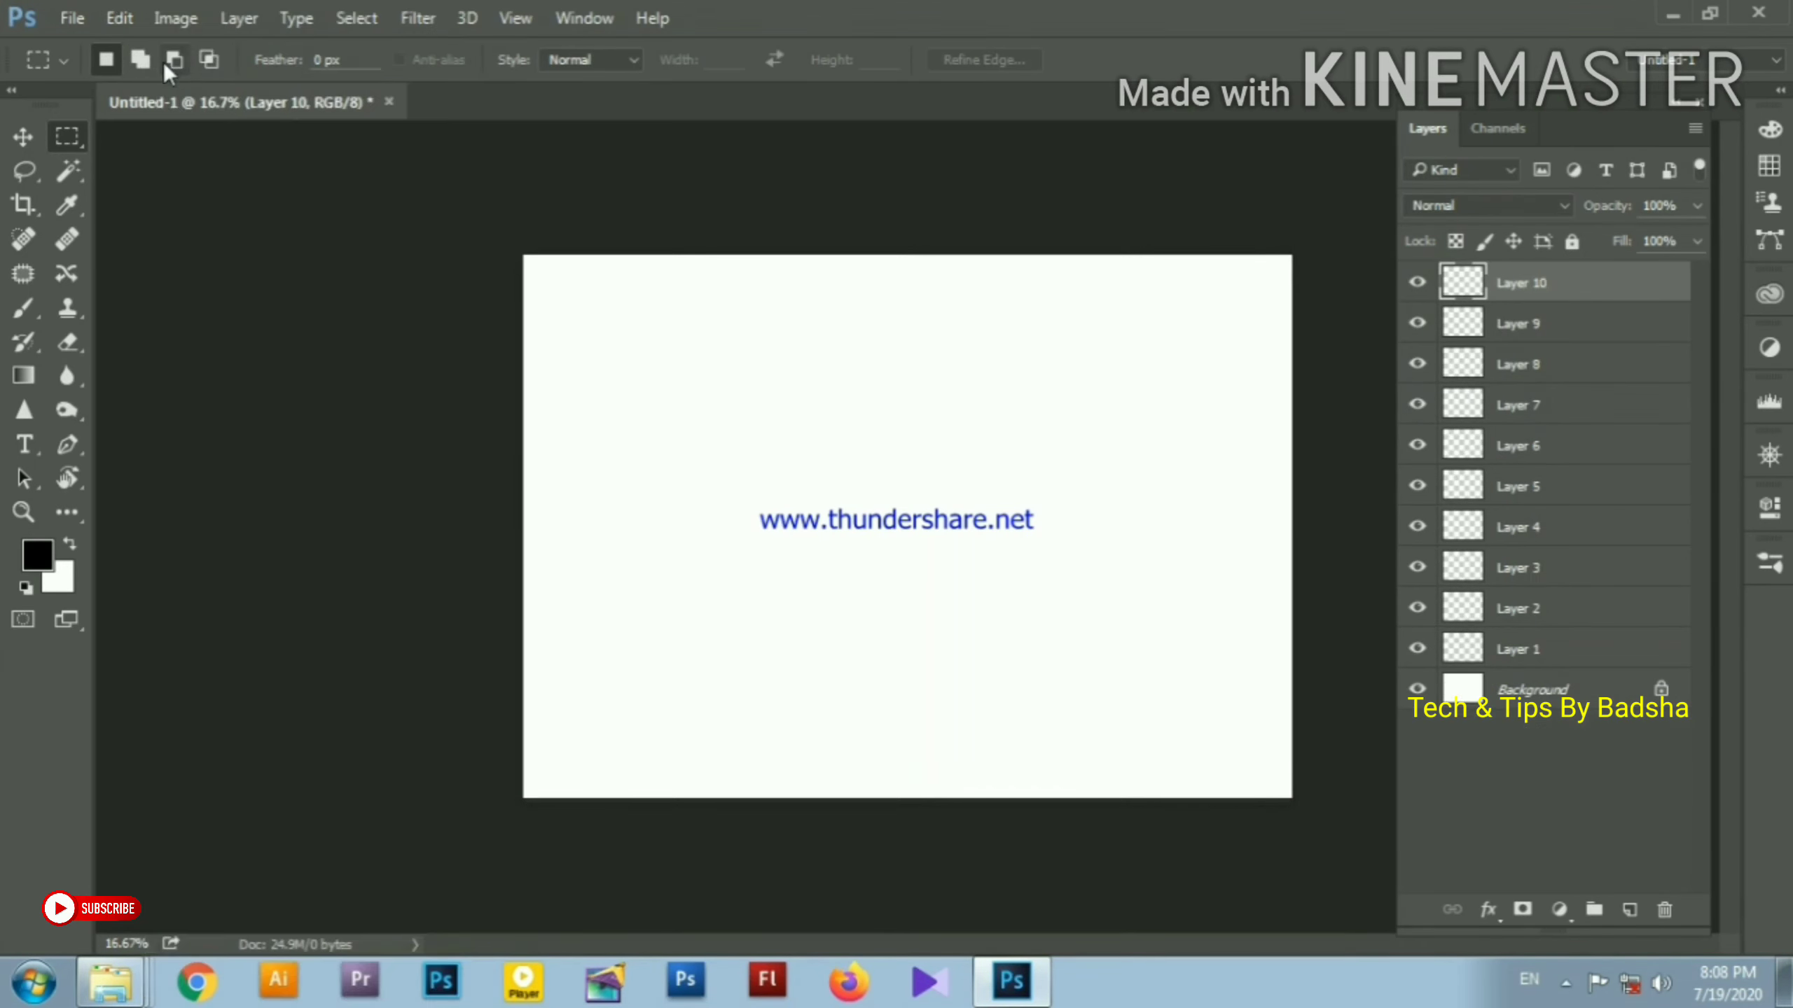
click(118, 17)
click(186, 71)
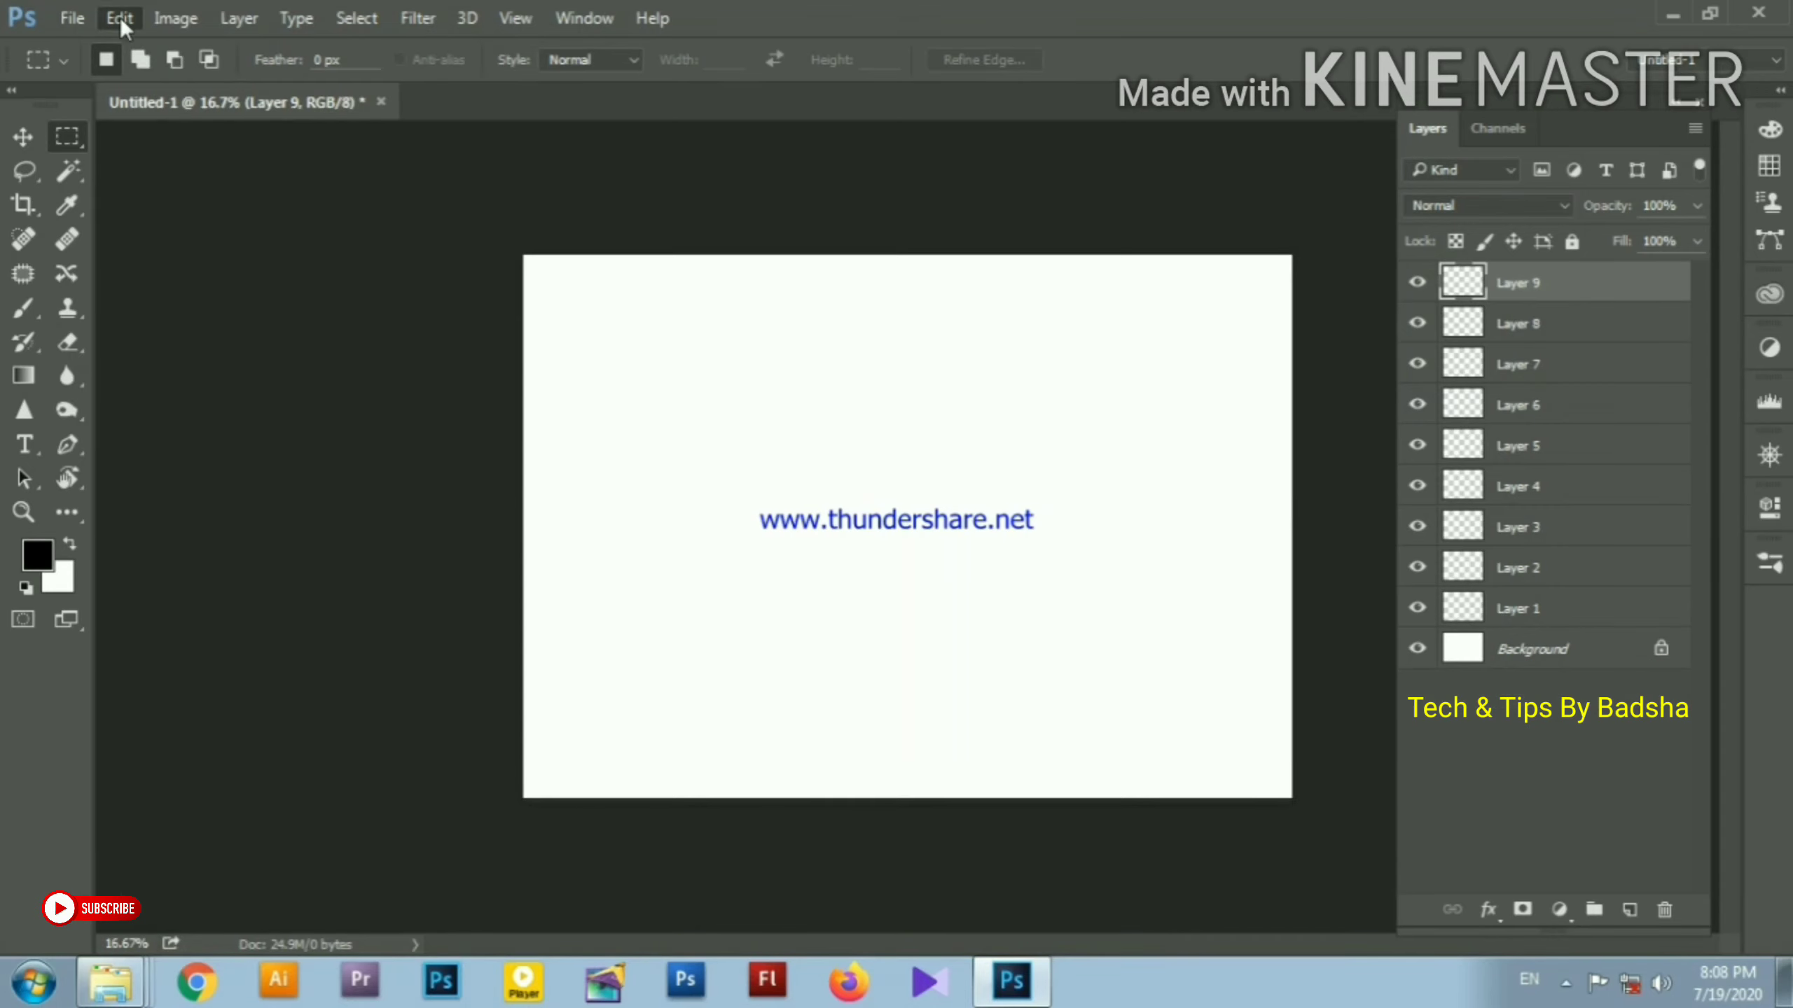
click(120, 16)
click(185, 69)
click(121, 18)
click(182, 67)
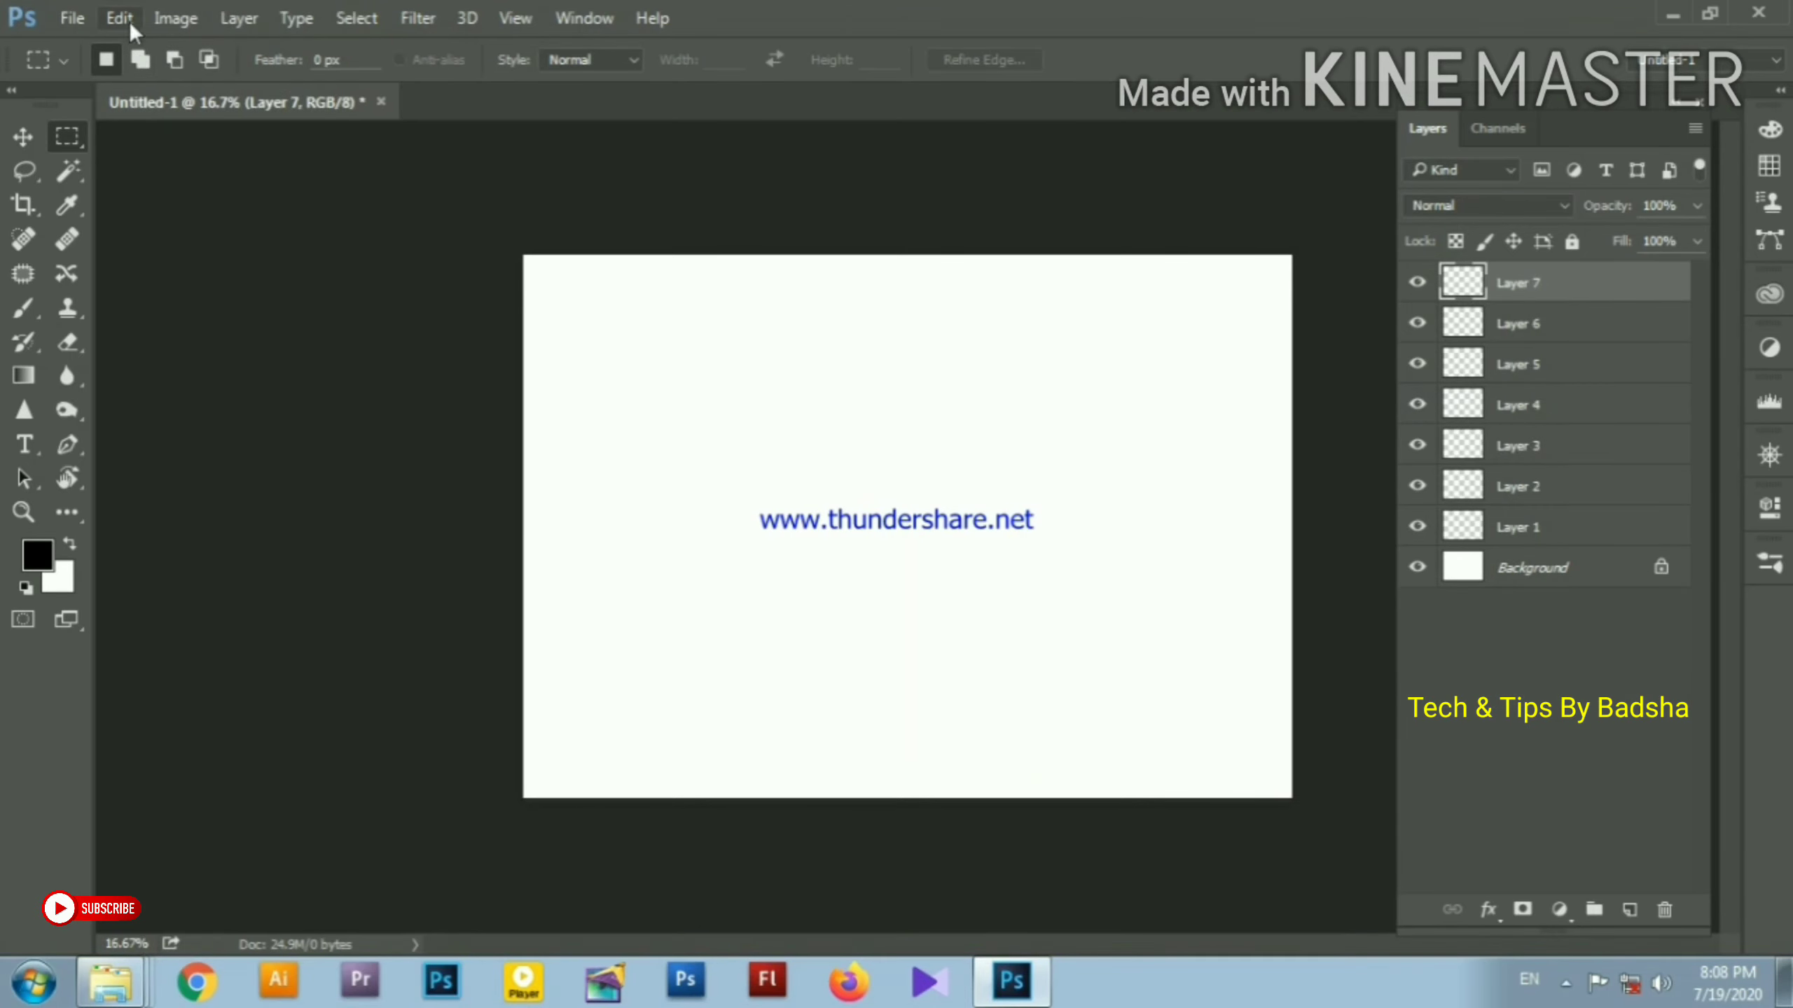
click(121, 18)
click(192, 68)
click(117, 17)
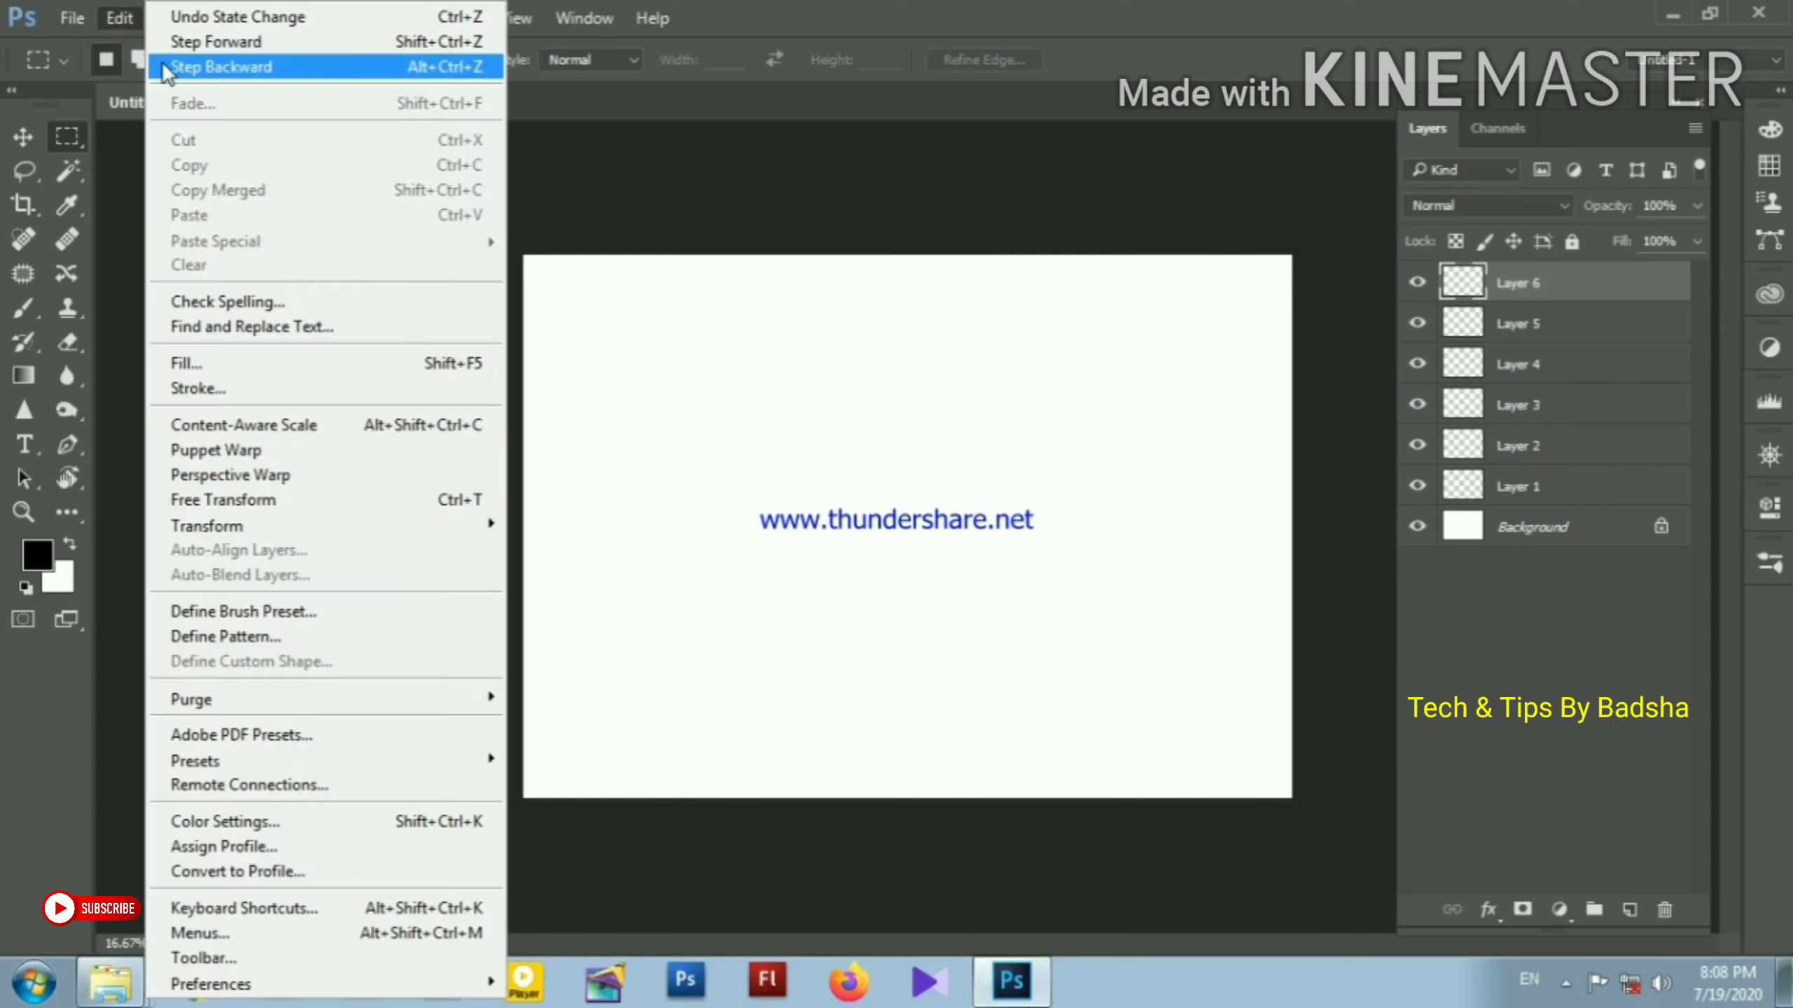
click(164, 66)
click(121, 15)
click(169, 68)
click(122, 18)
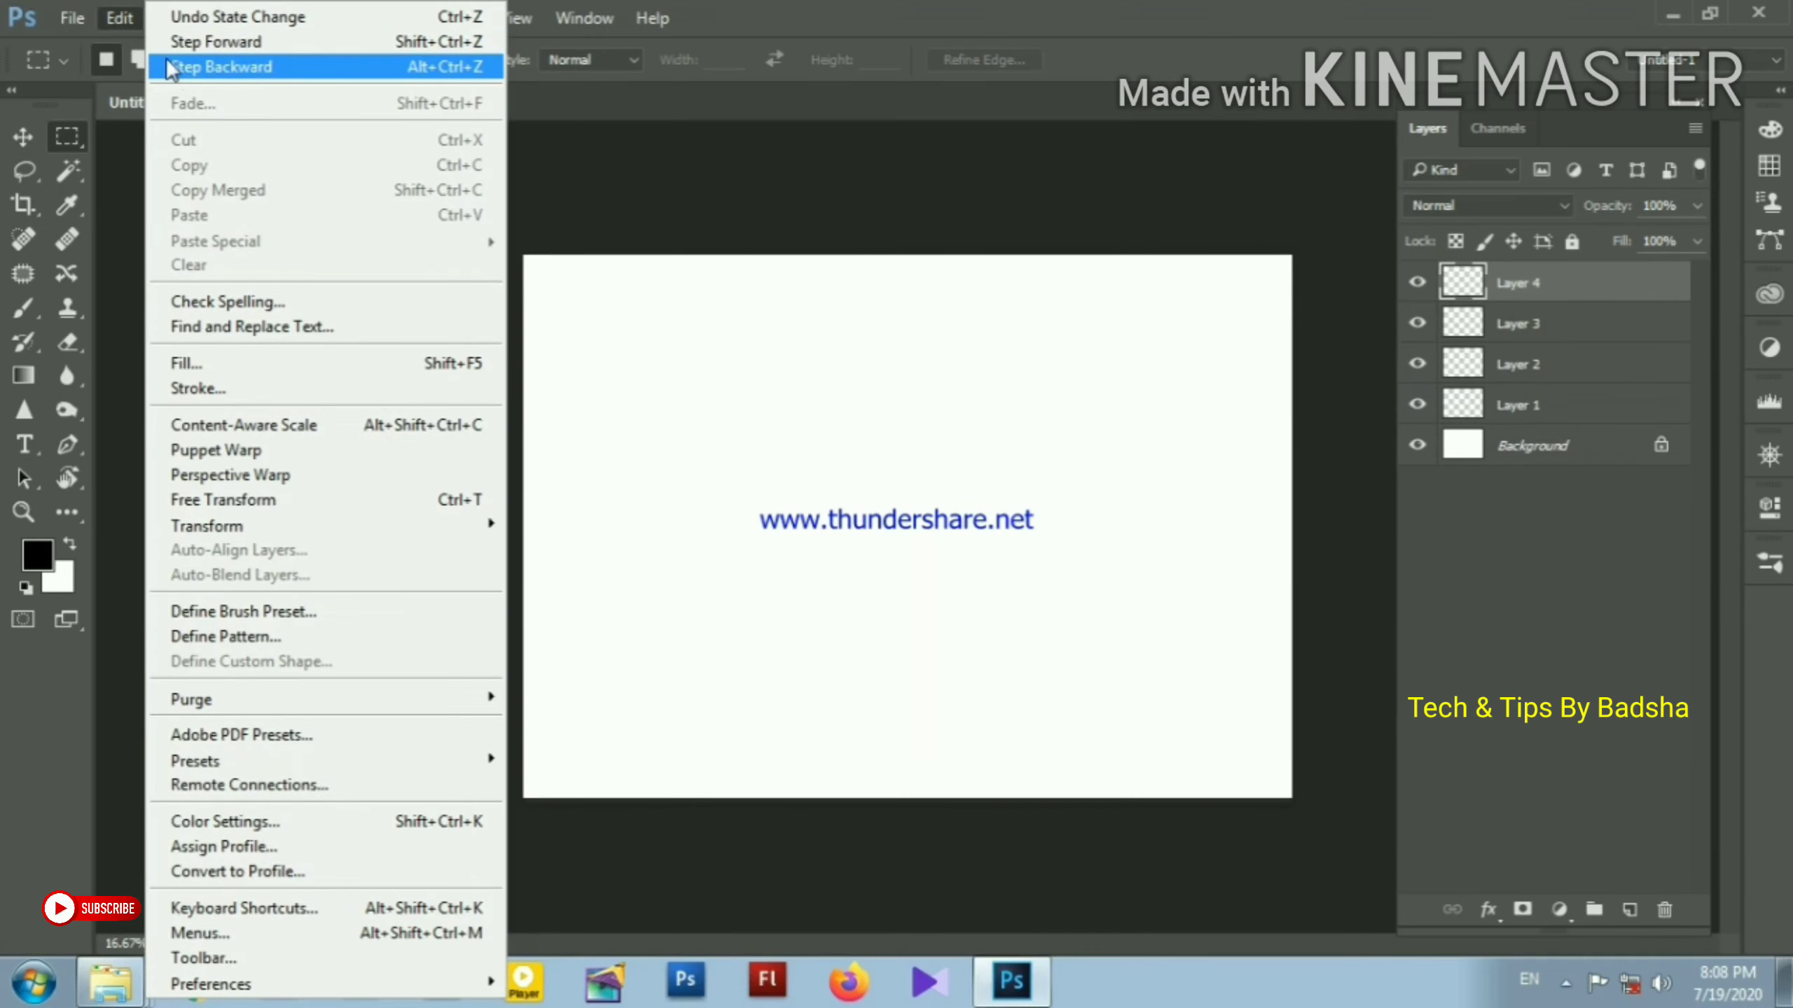
click(159, 67)
click(121, 18)
click(169, 67)
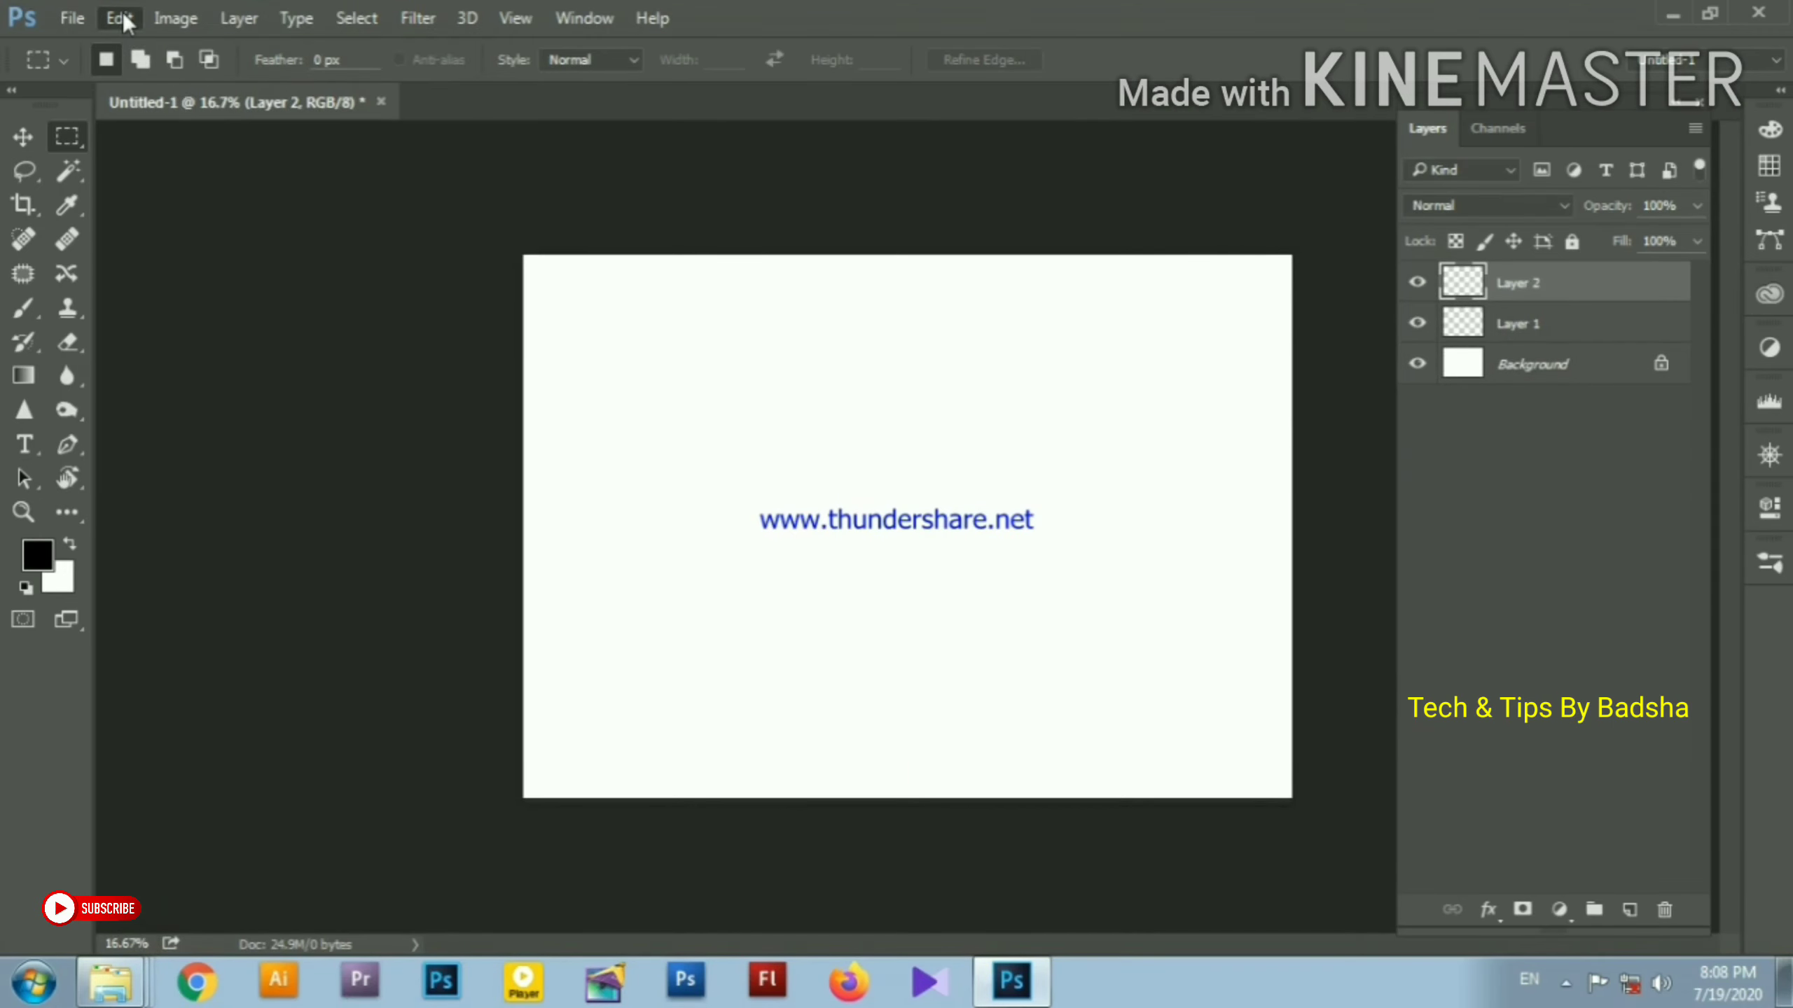
click(121, 19)
click(178, 71)
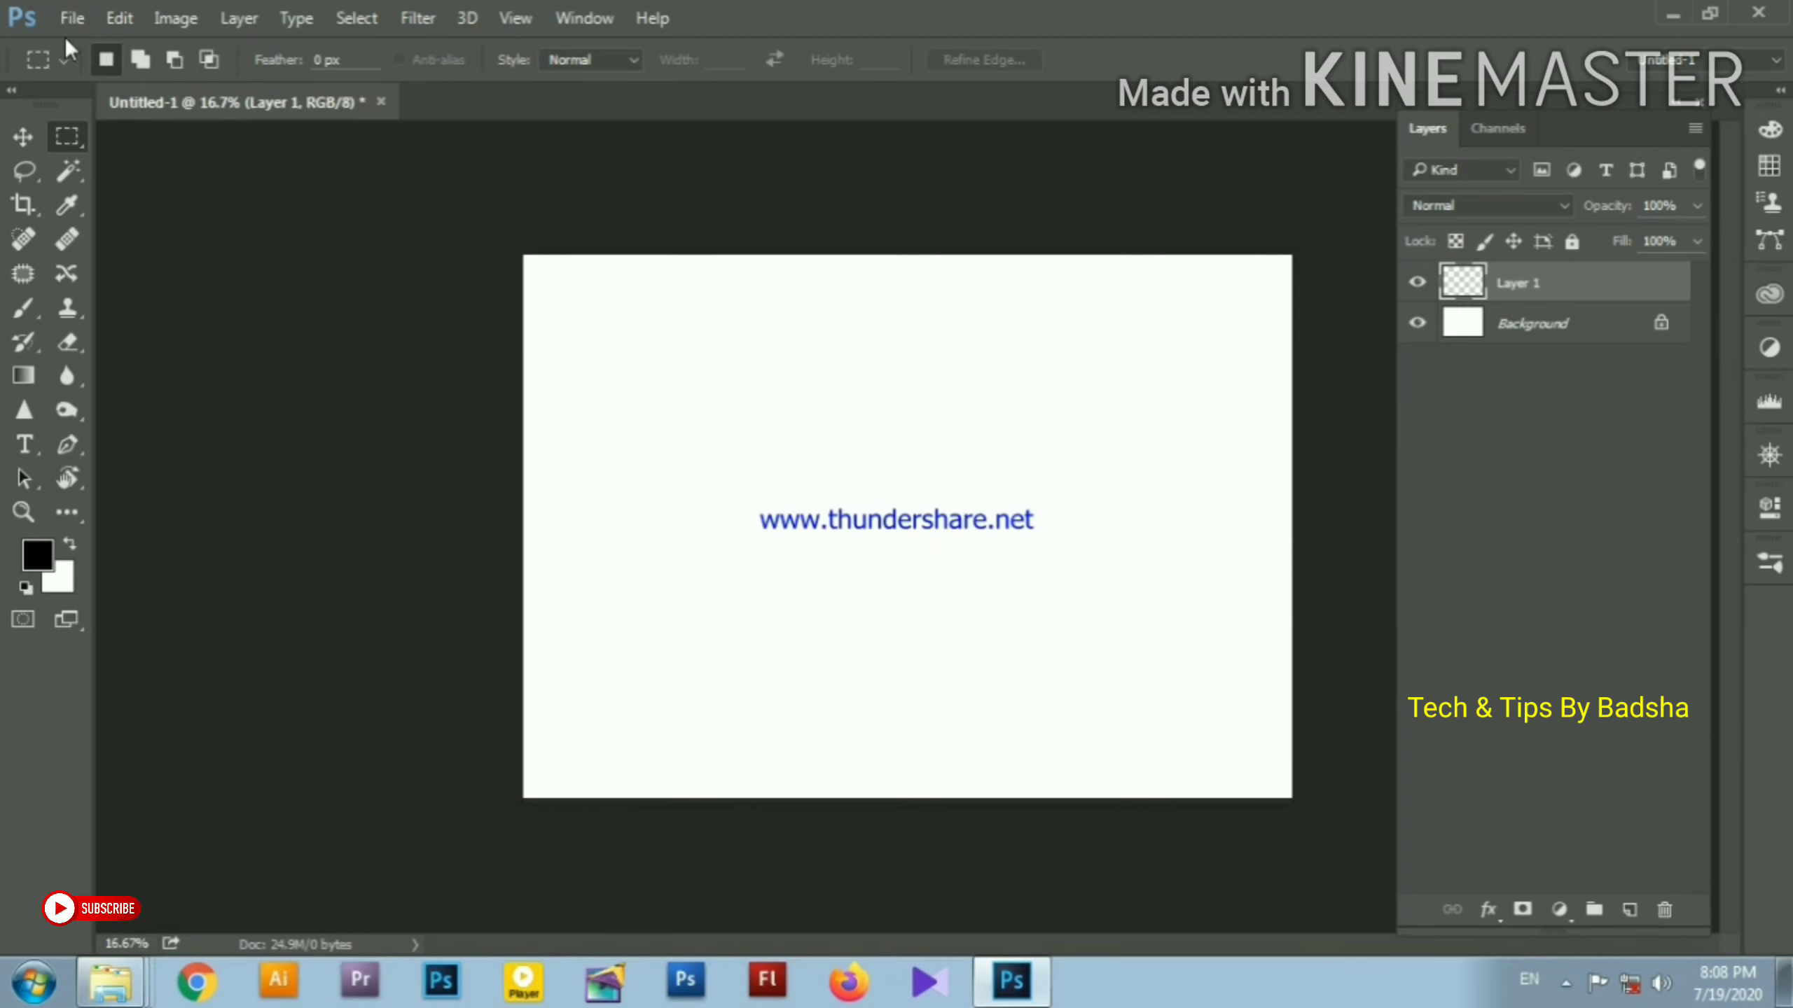
click(120, 20)
click(196, 67)
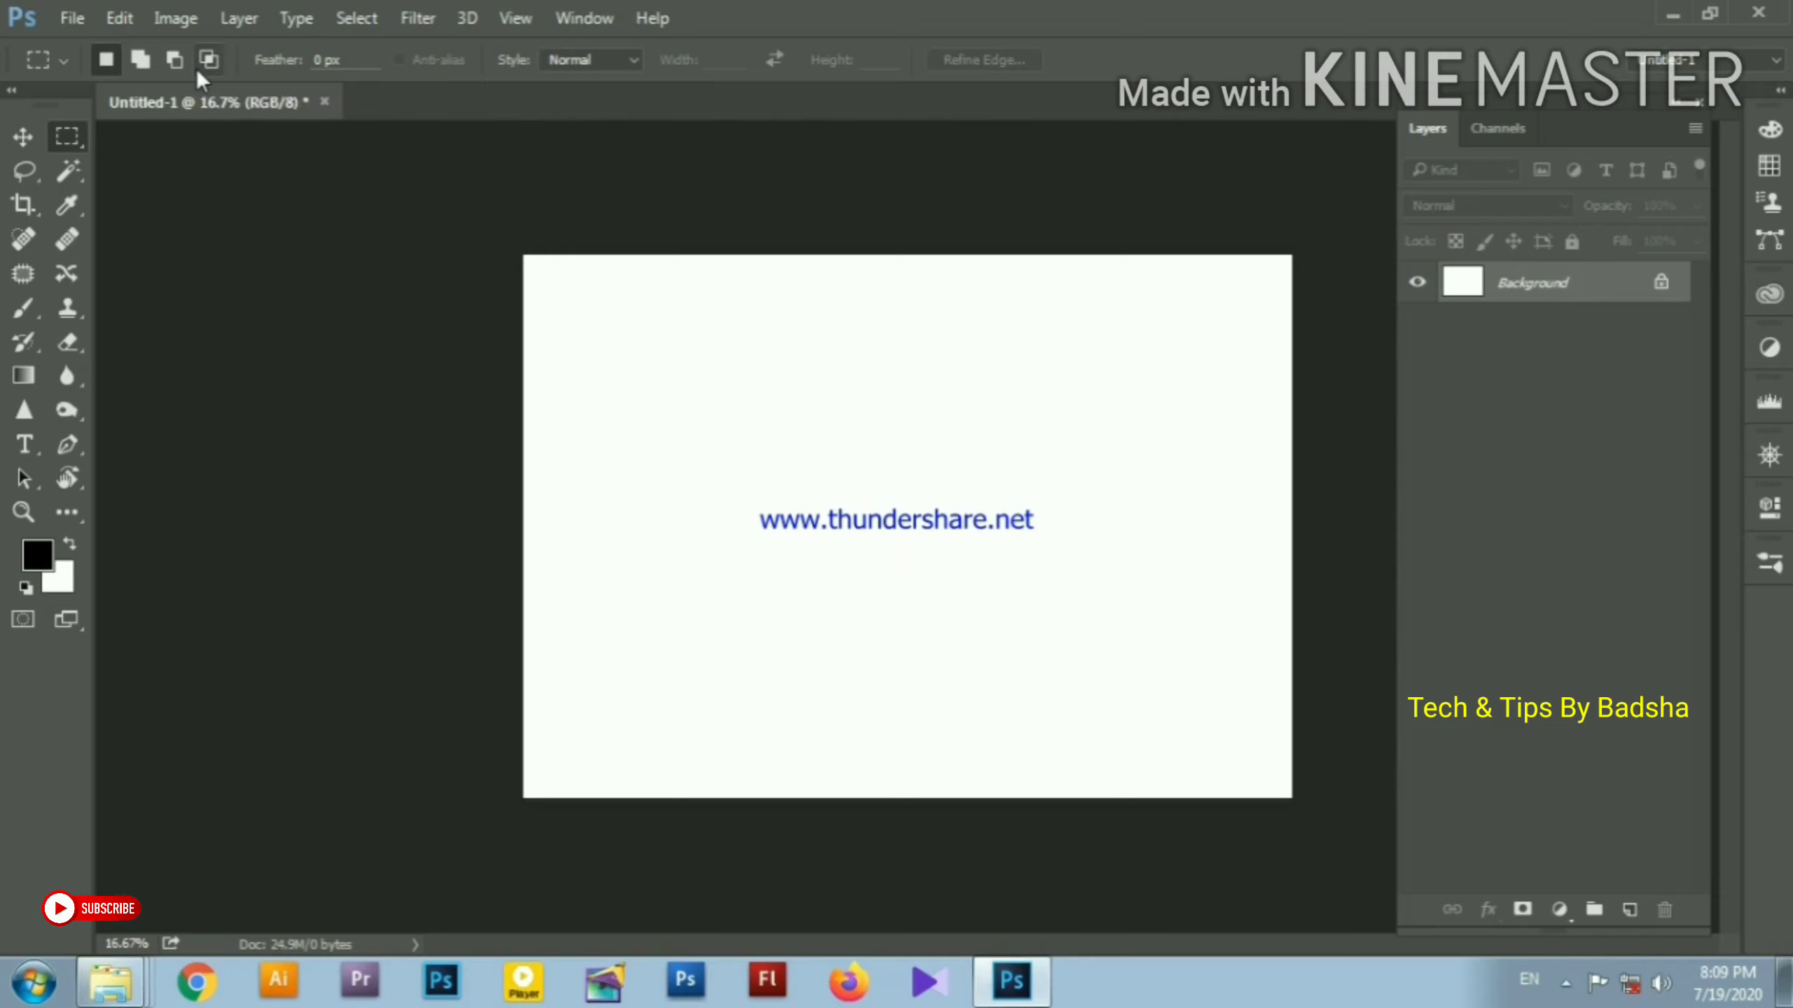
Close the Untitled-1 document without saving its changes
click(325, 102)
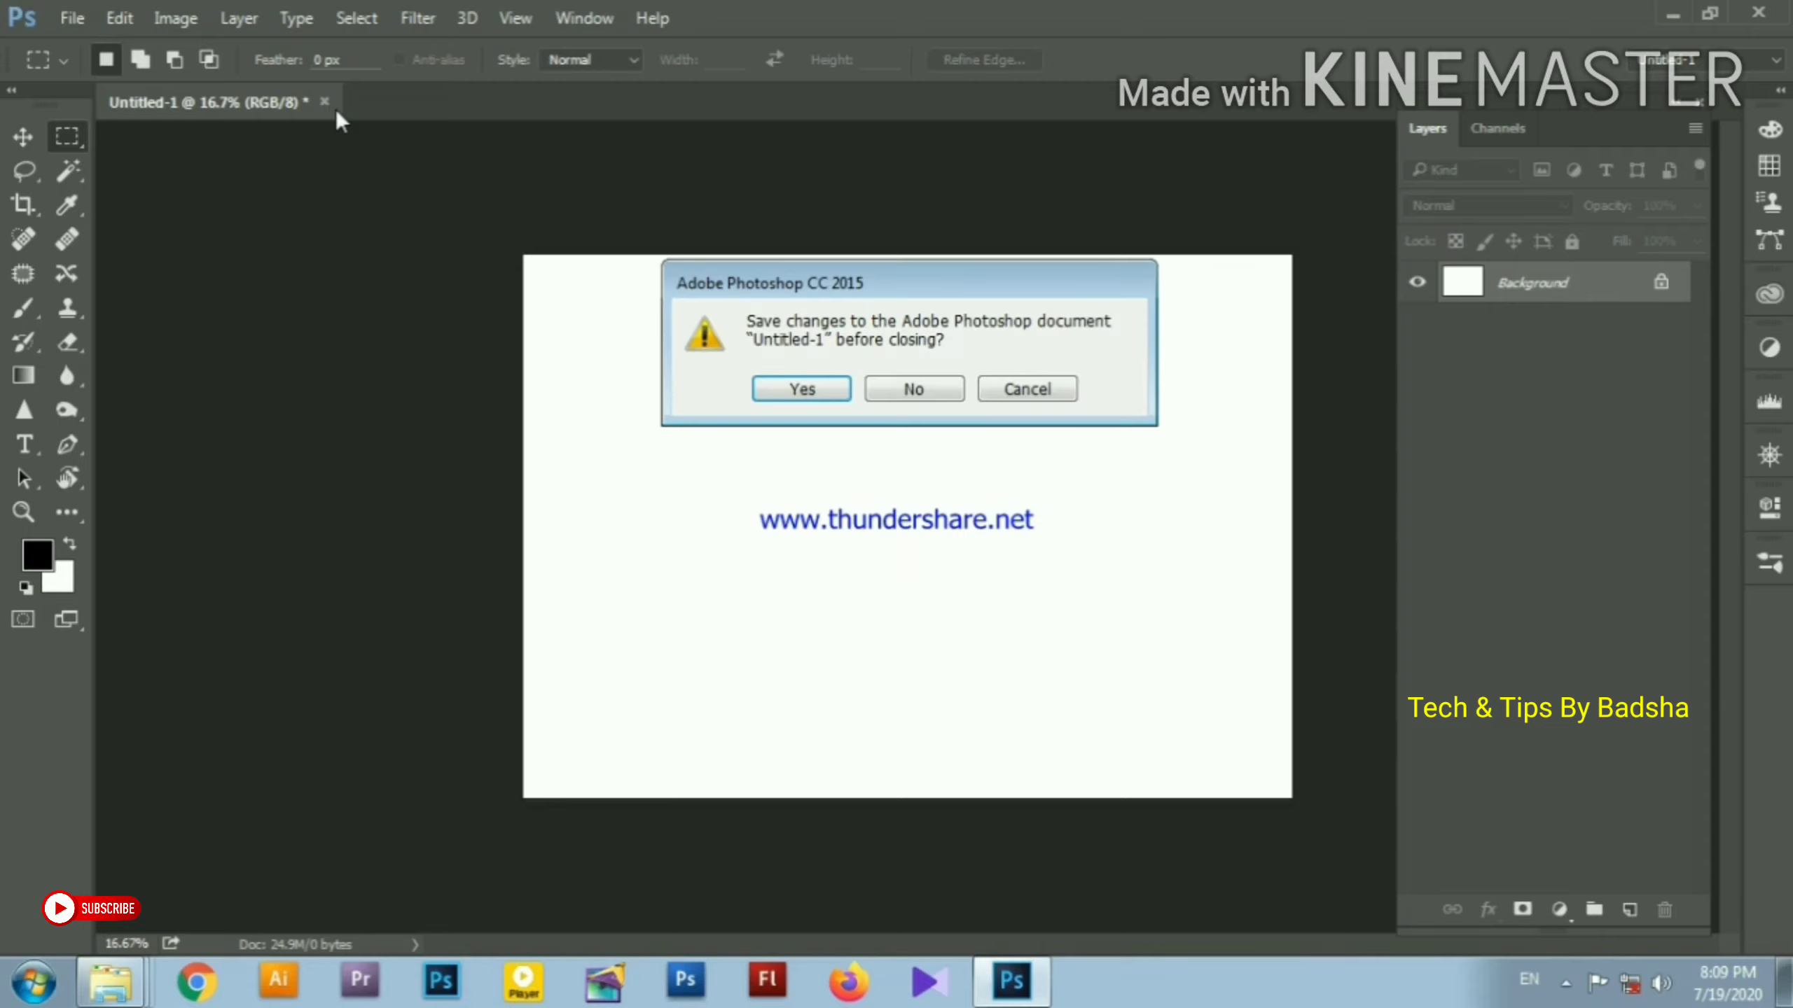
click(900, 394)
click(79, 19)
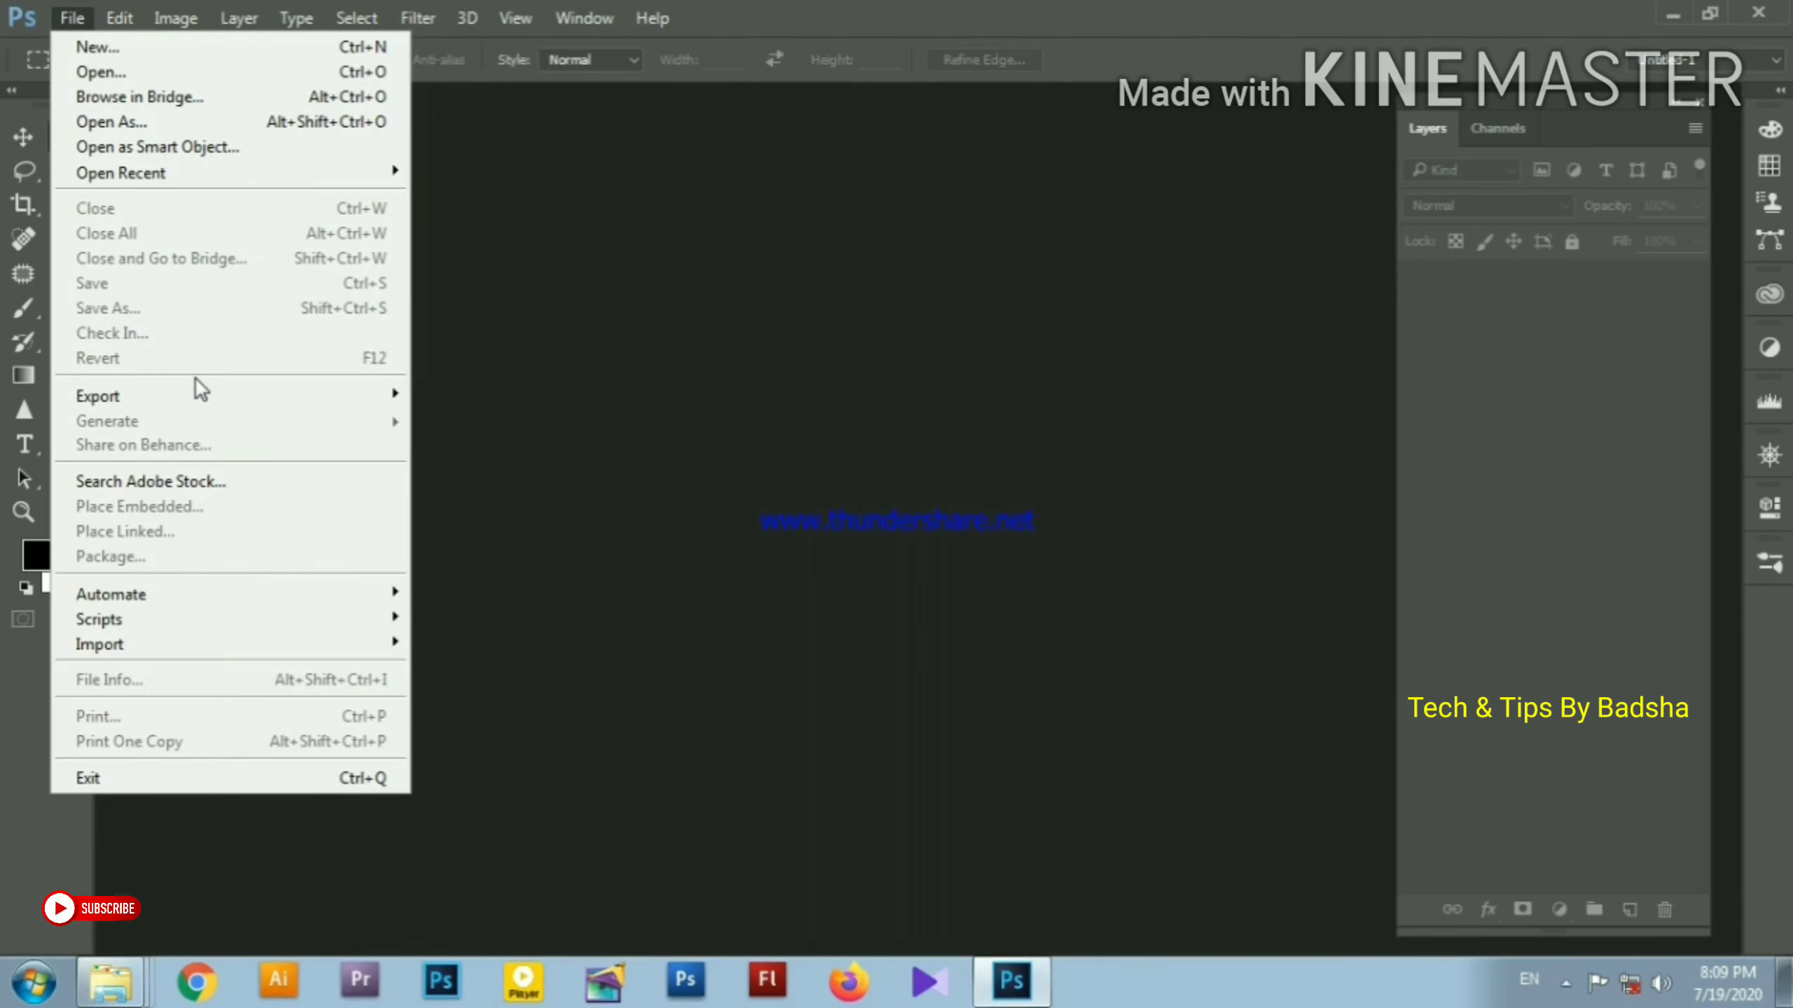
click(639, 19)
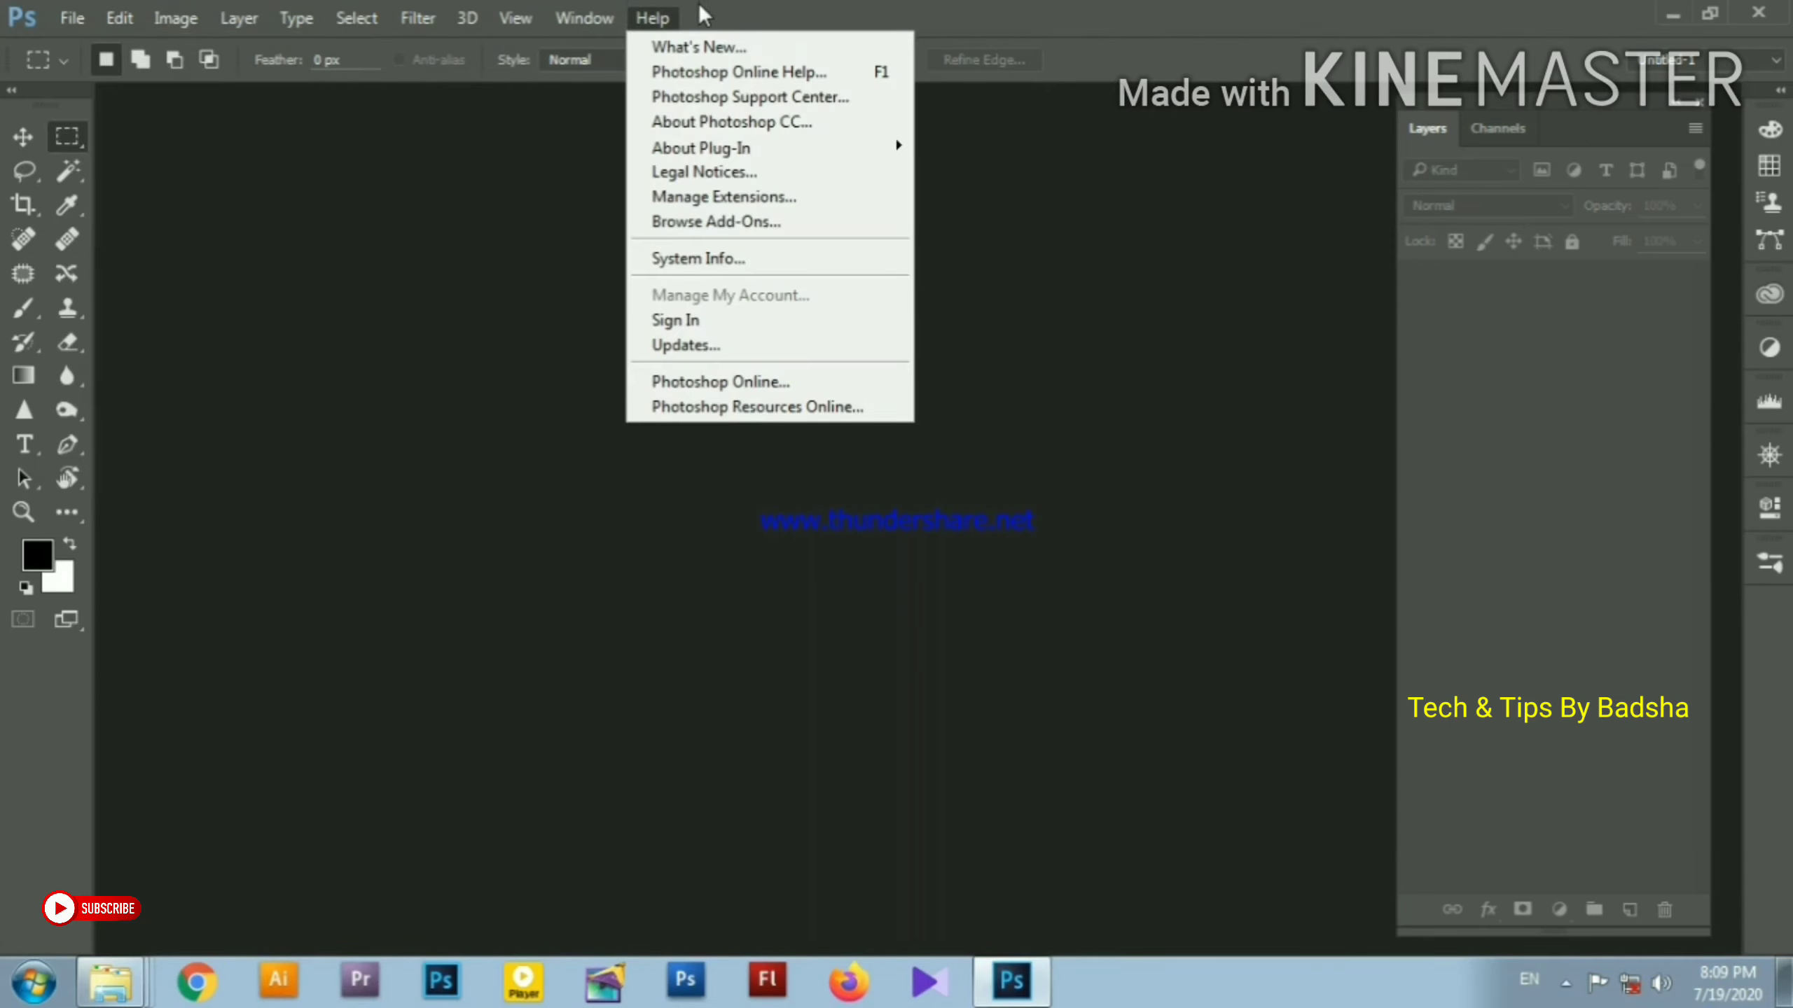
click(650, 20)
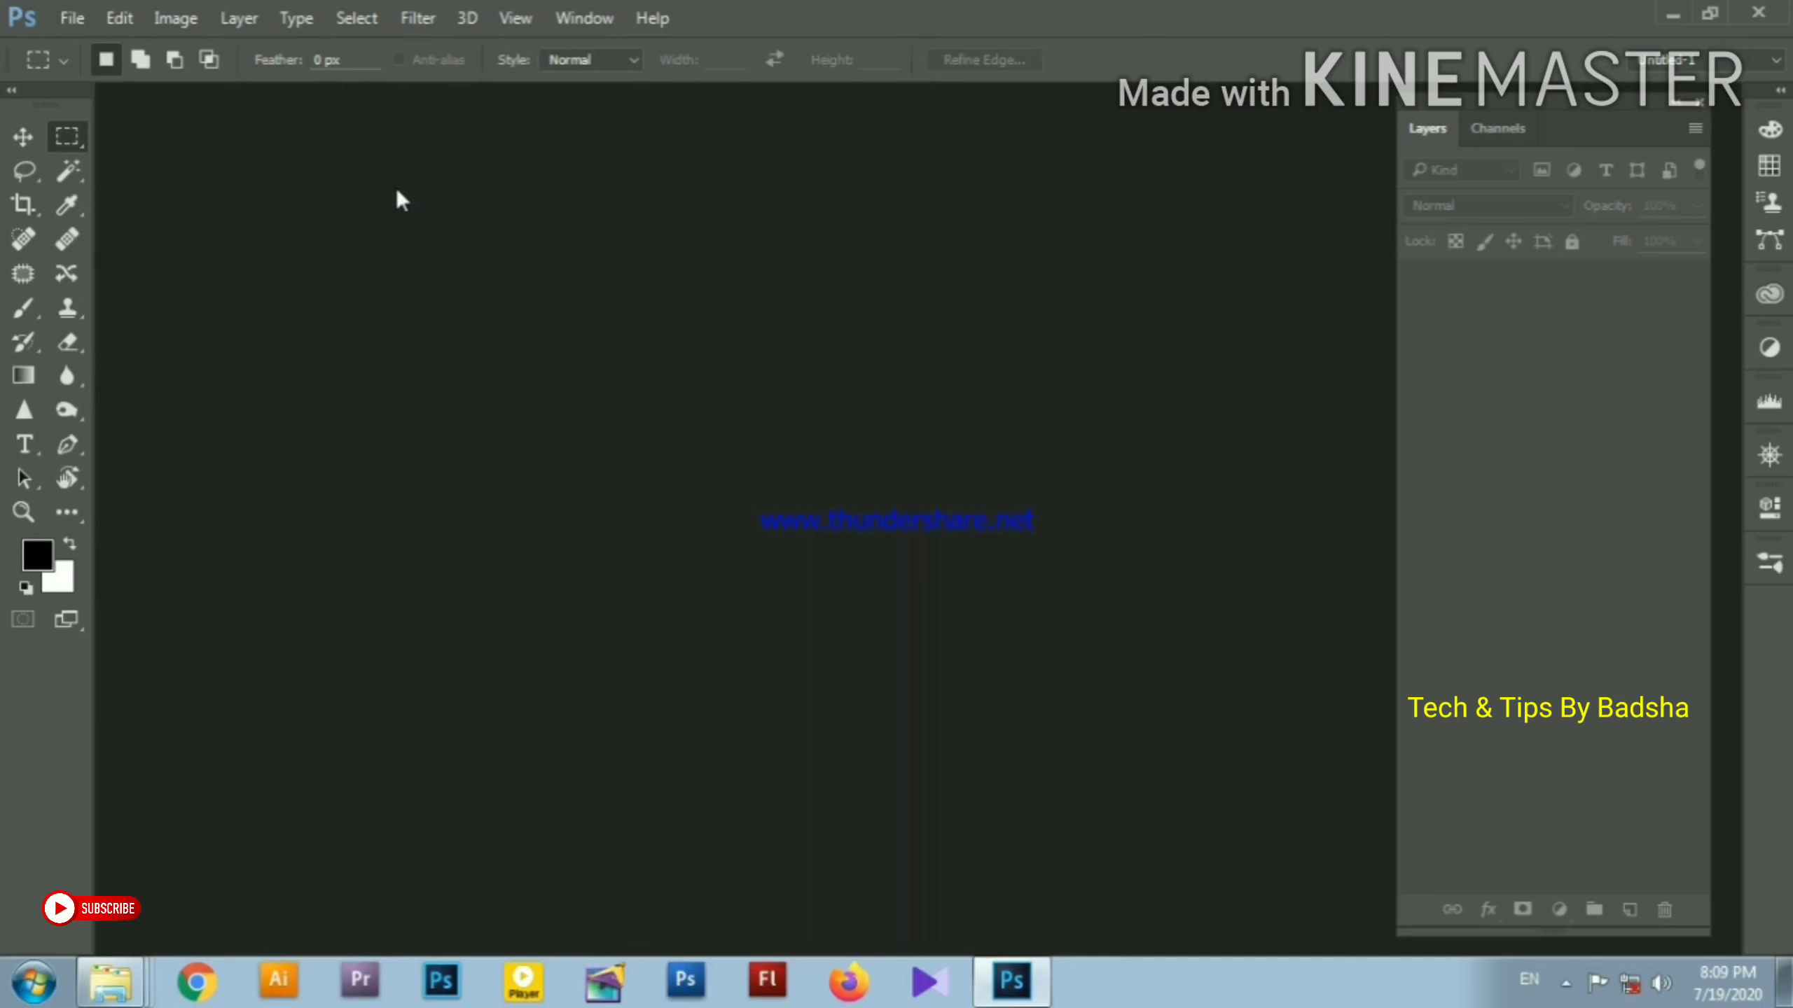
Open child-digital-painting-services-500x500.jpg from the rgb folder on the Desktop
click(72, 18)
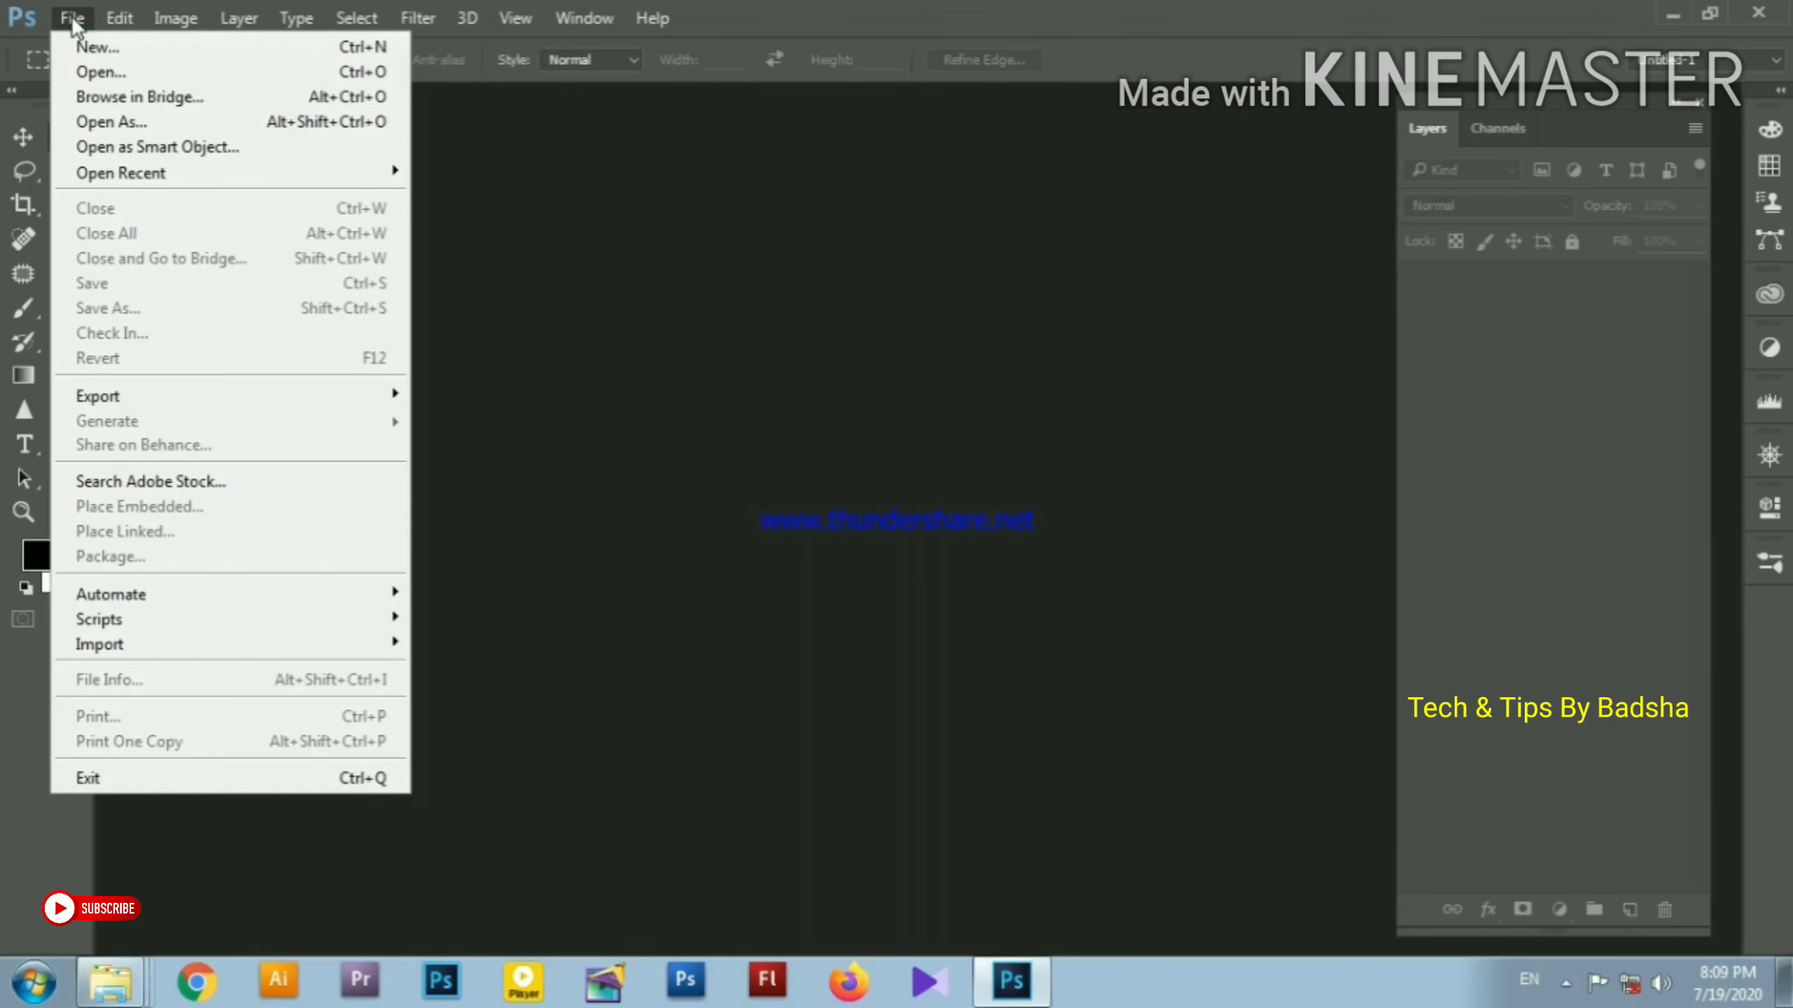
click(126, 73)
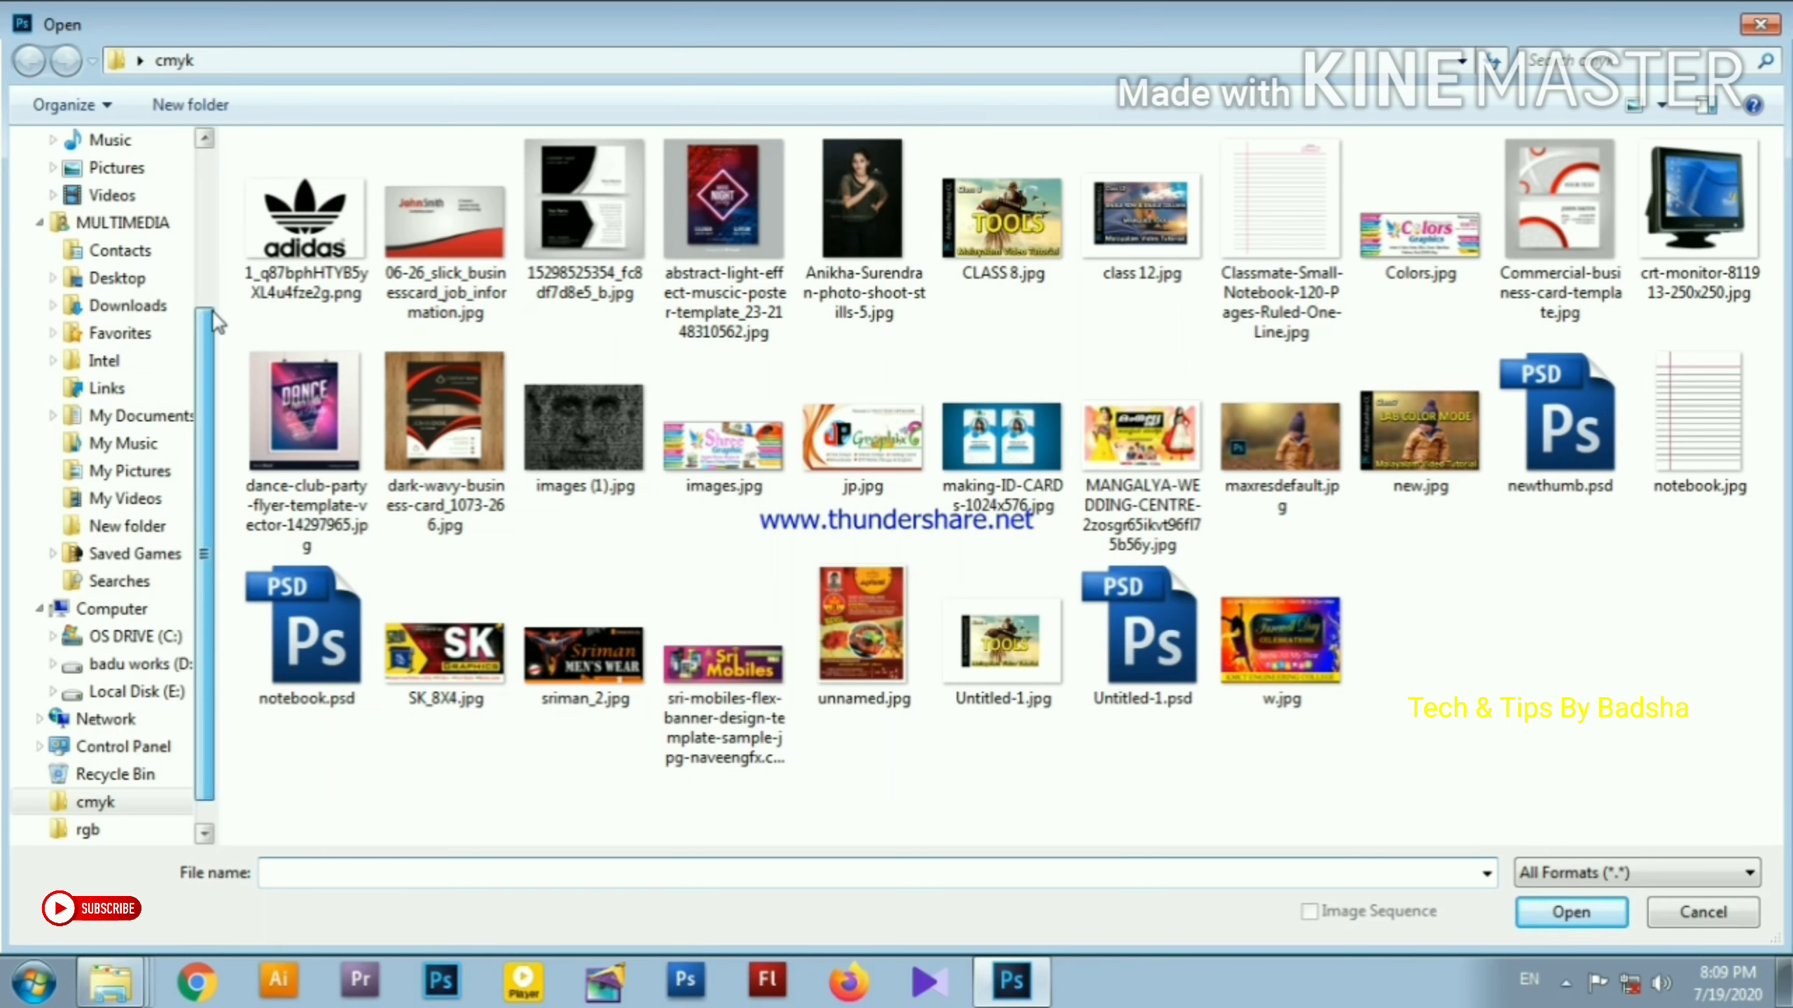
scroll(130, 180, up, 3)
click(130, 180)
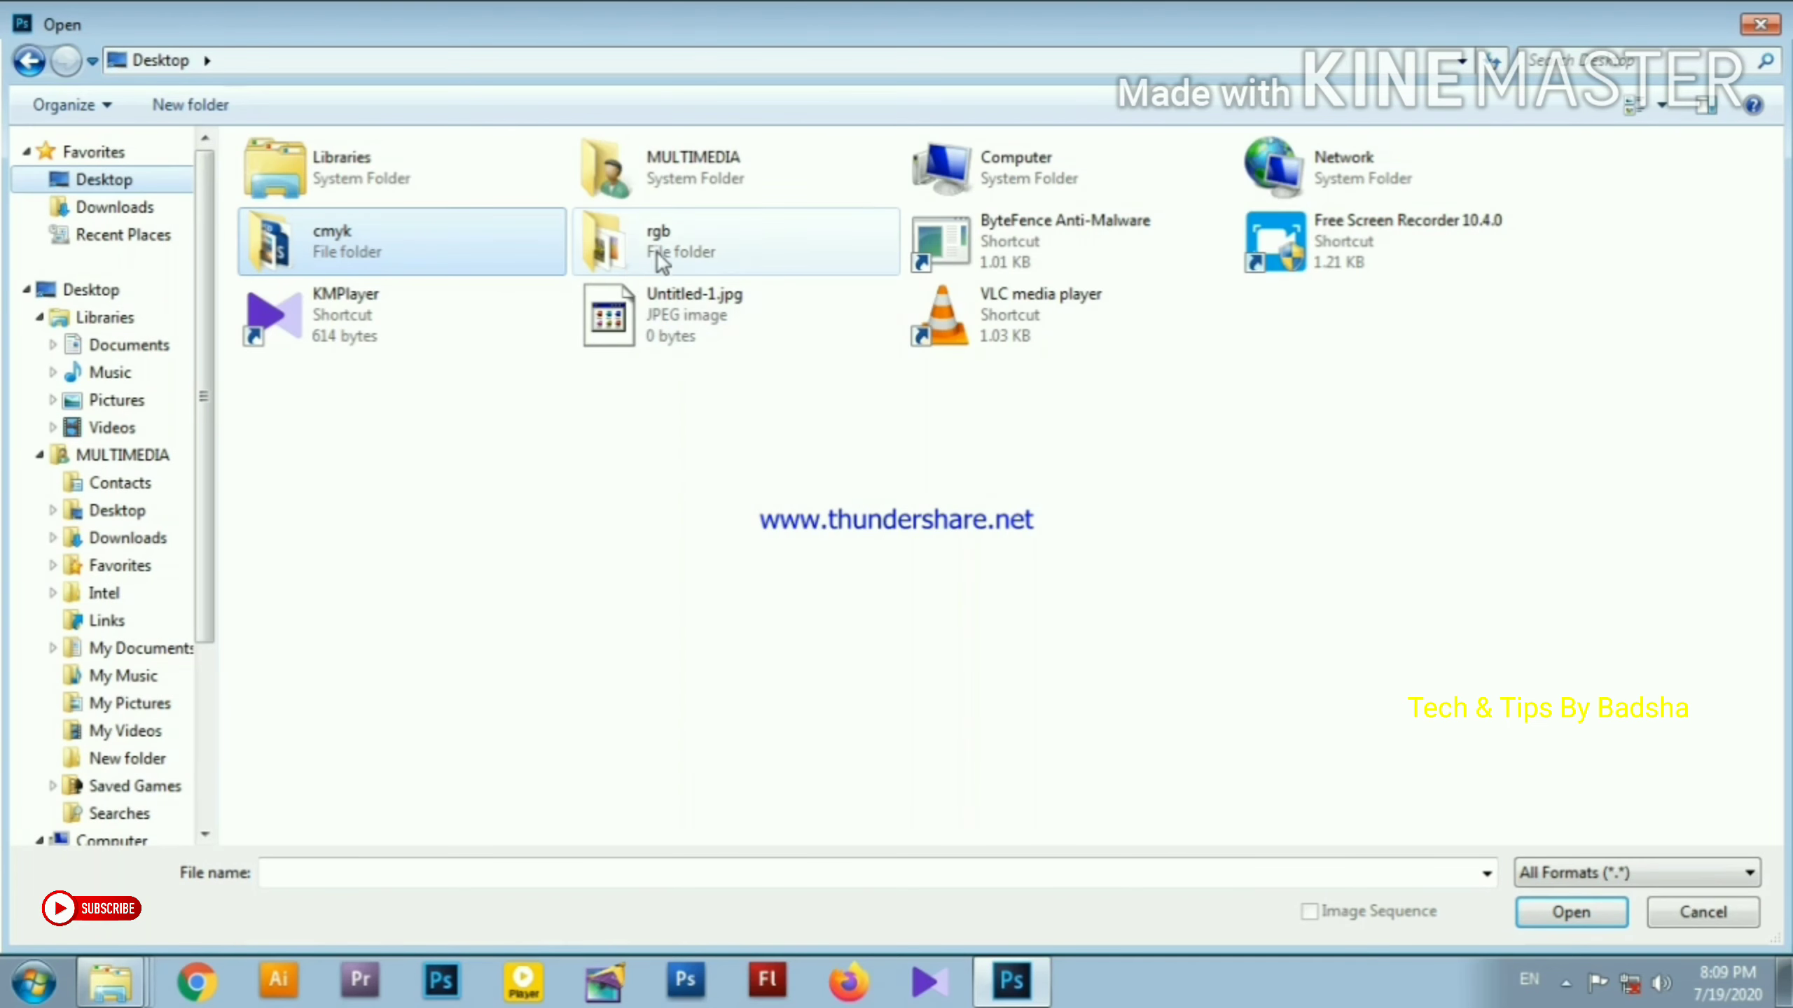
double_click(658, 248)
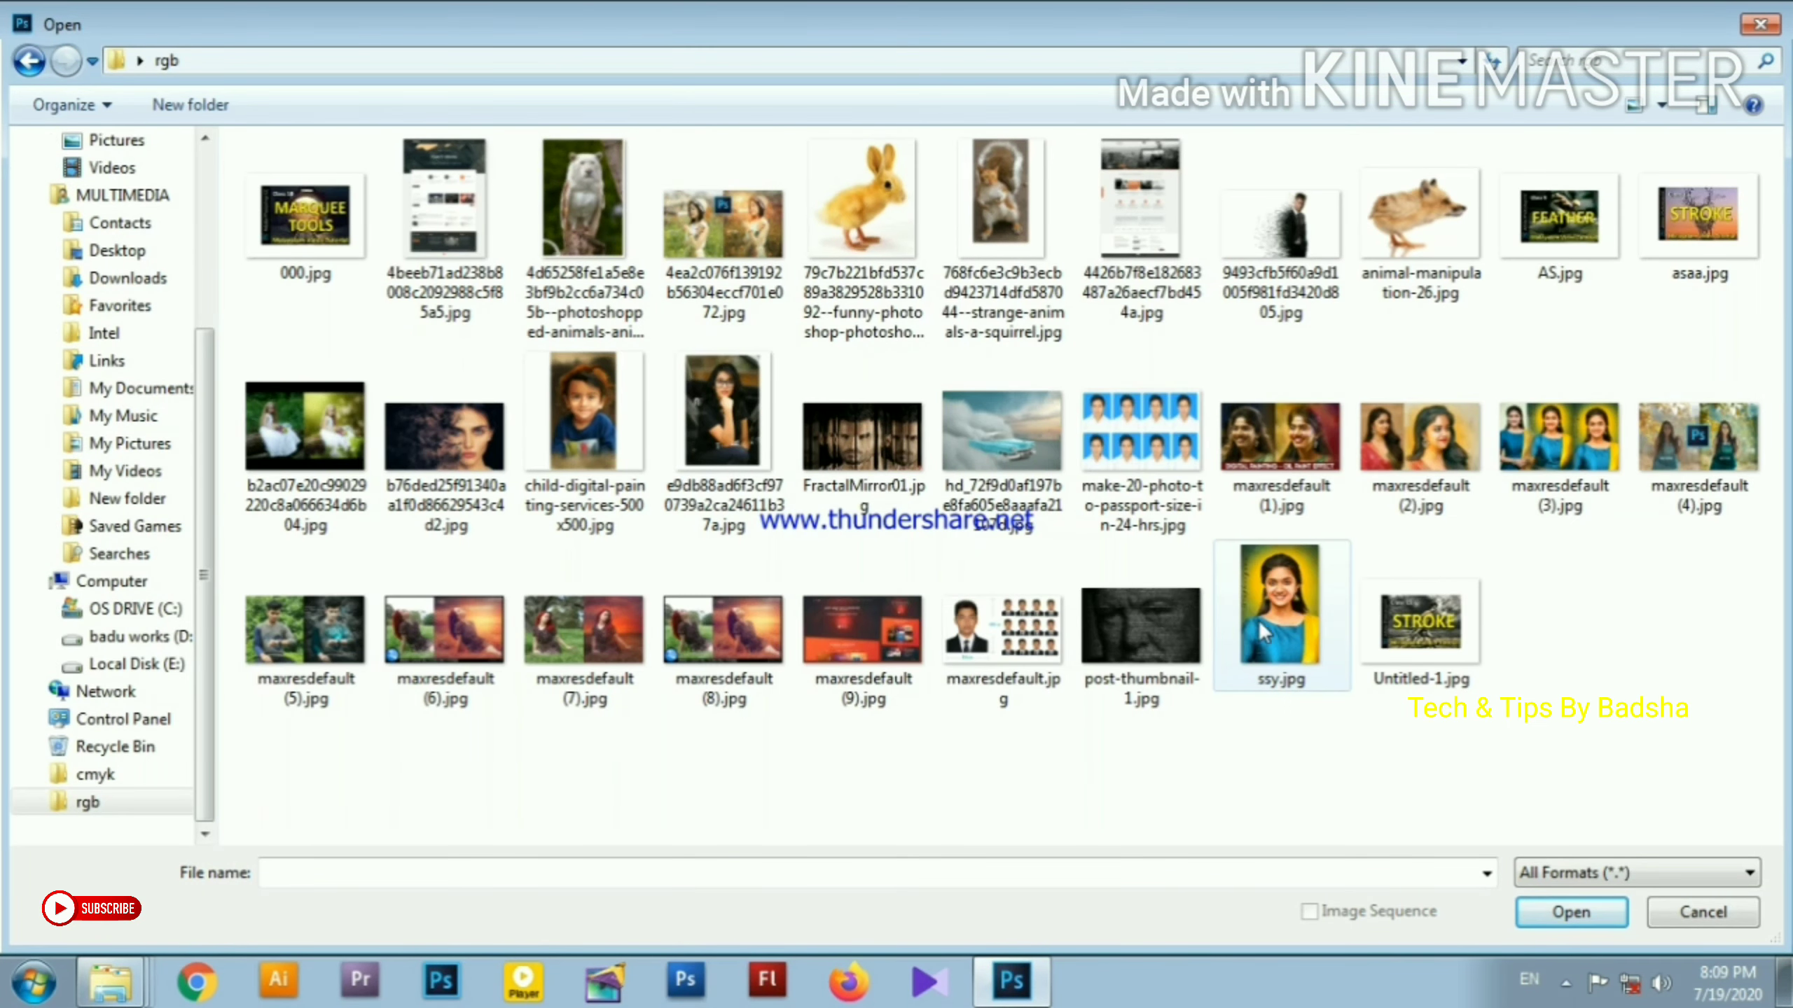
double_click(583, 406)
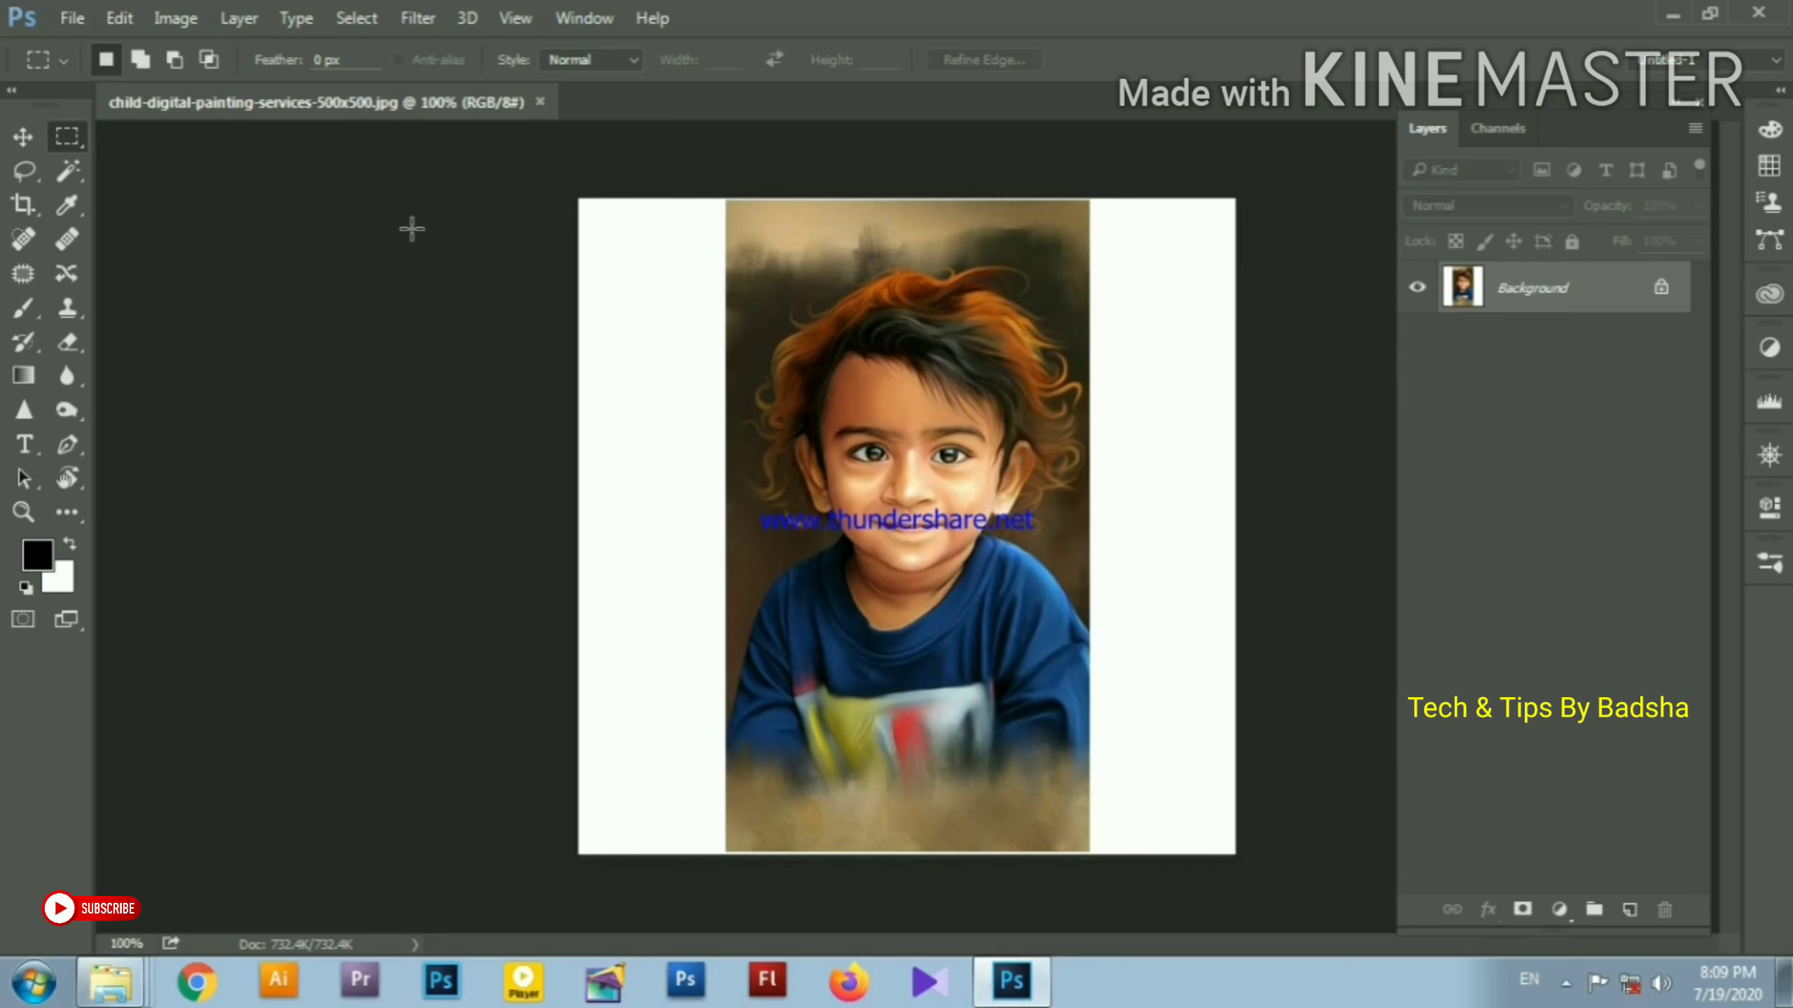
Set the foreground color to blue #0024c4 and fill the Background layer with it, followed by a white fill
click(36, 557)
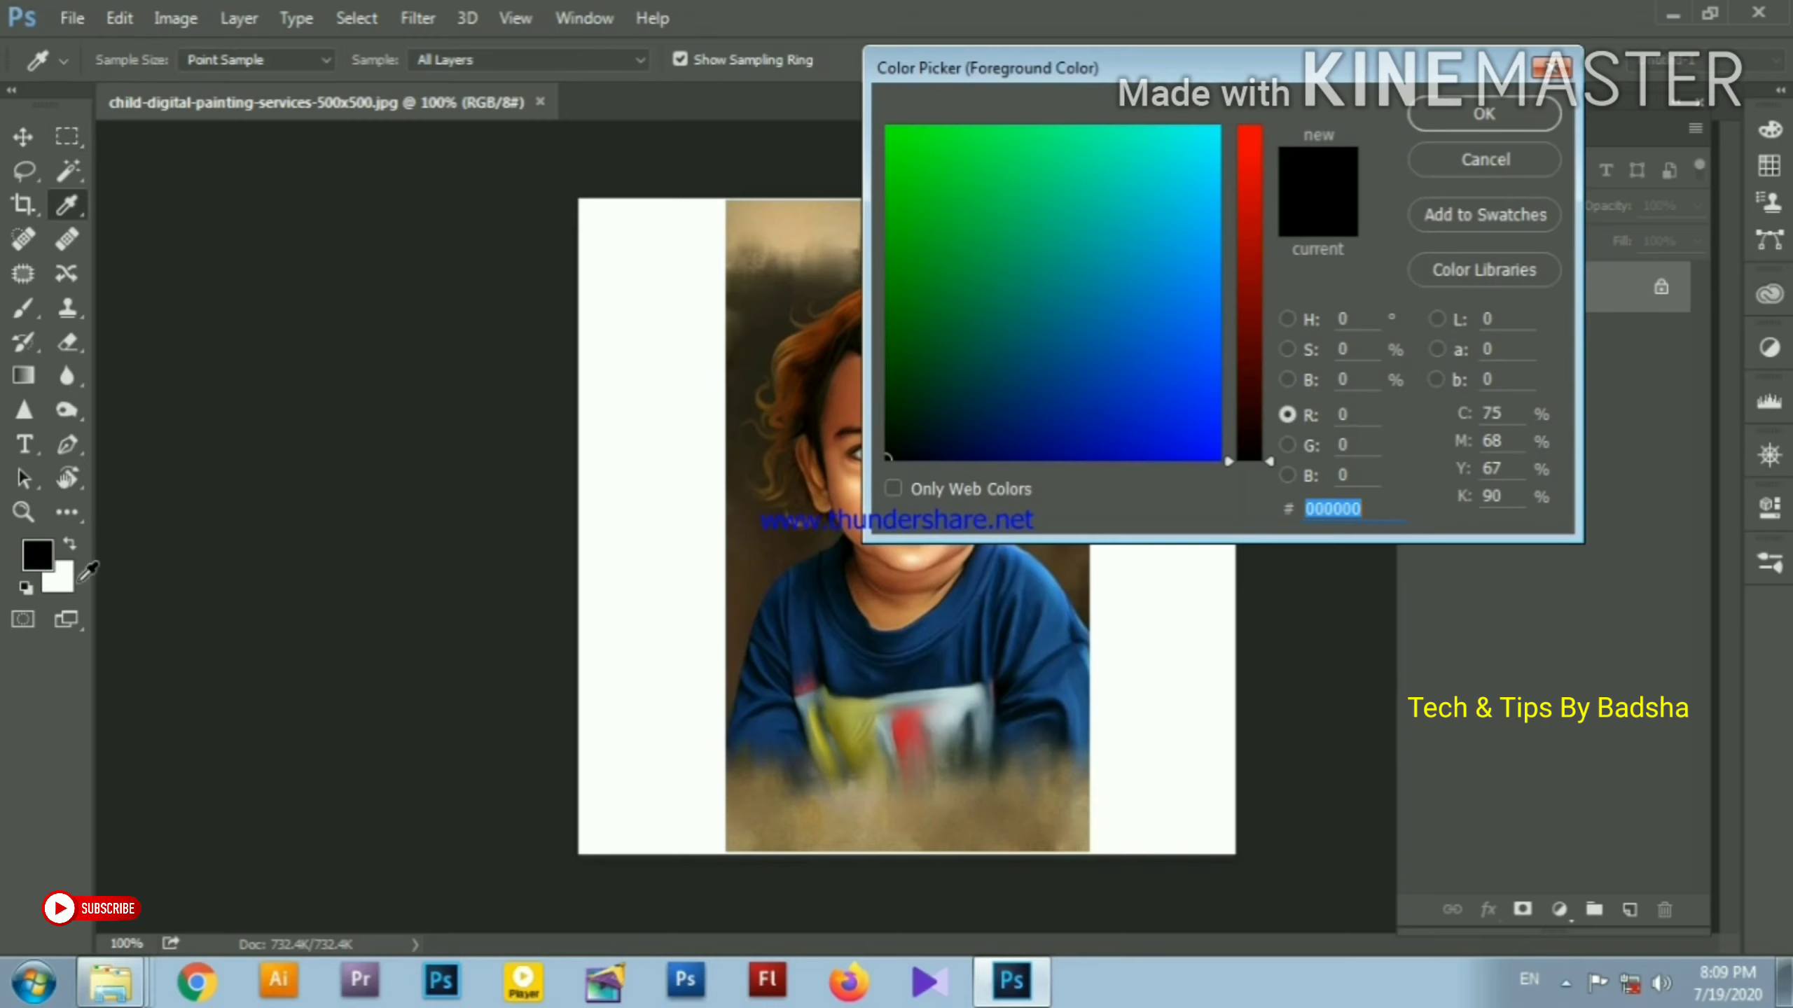
click(1143, 413)
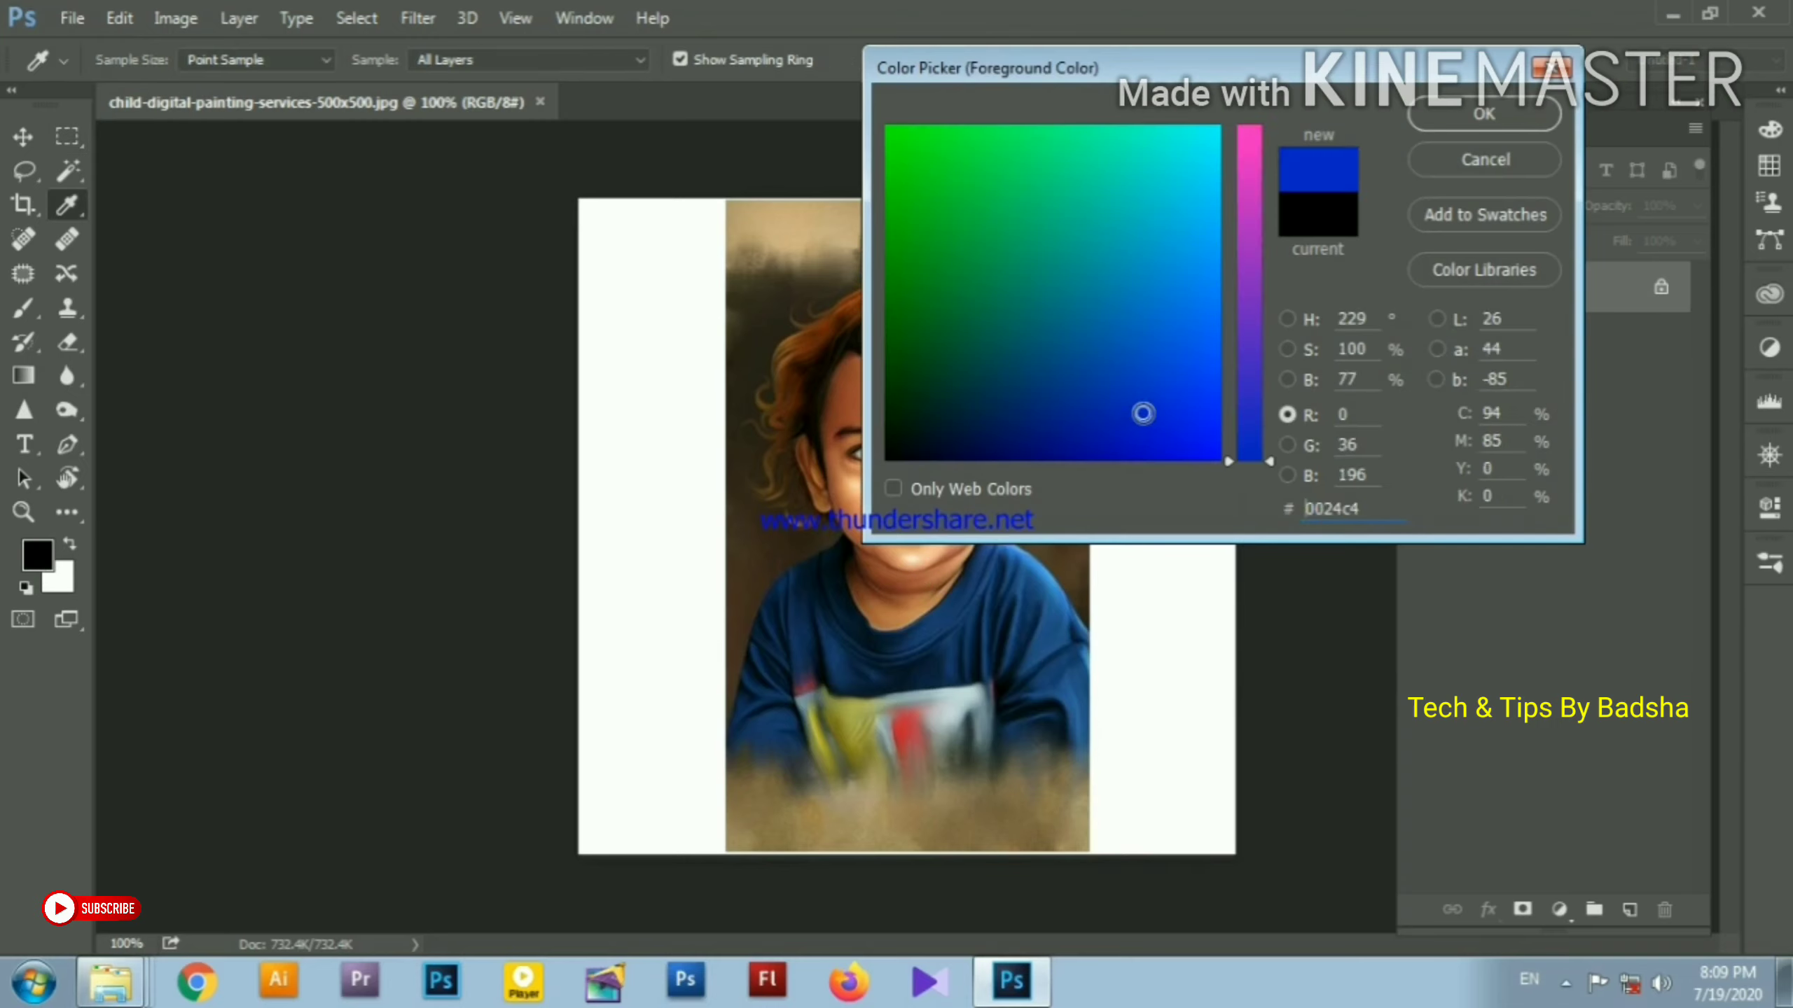
click(1482, 114)
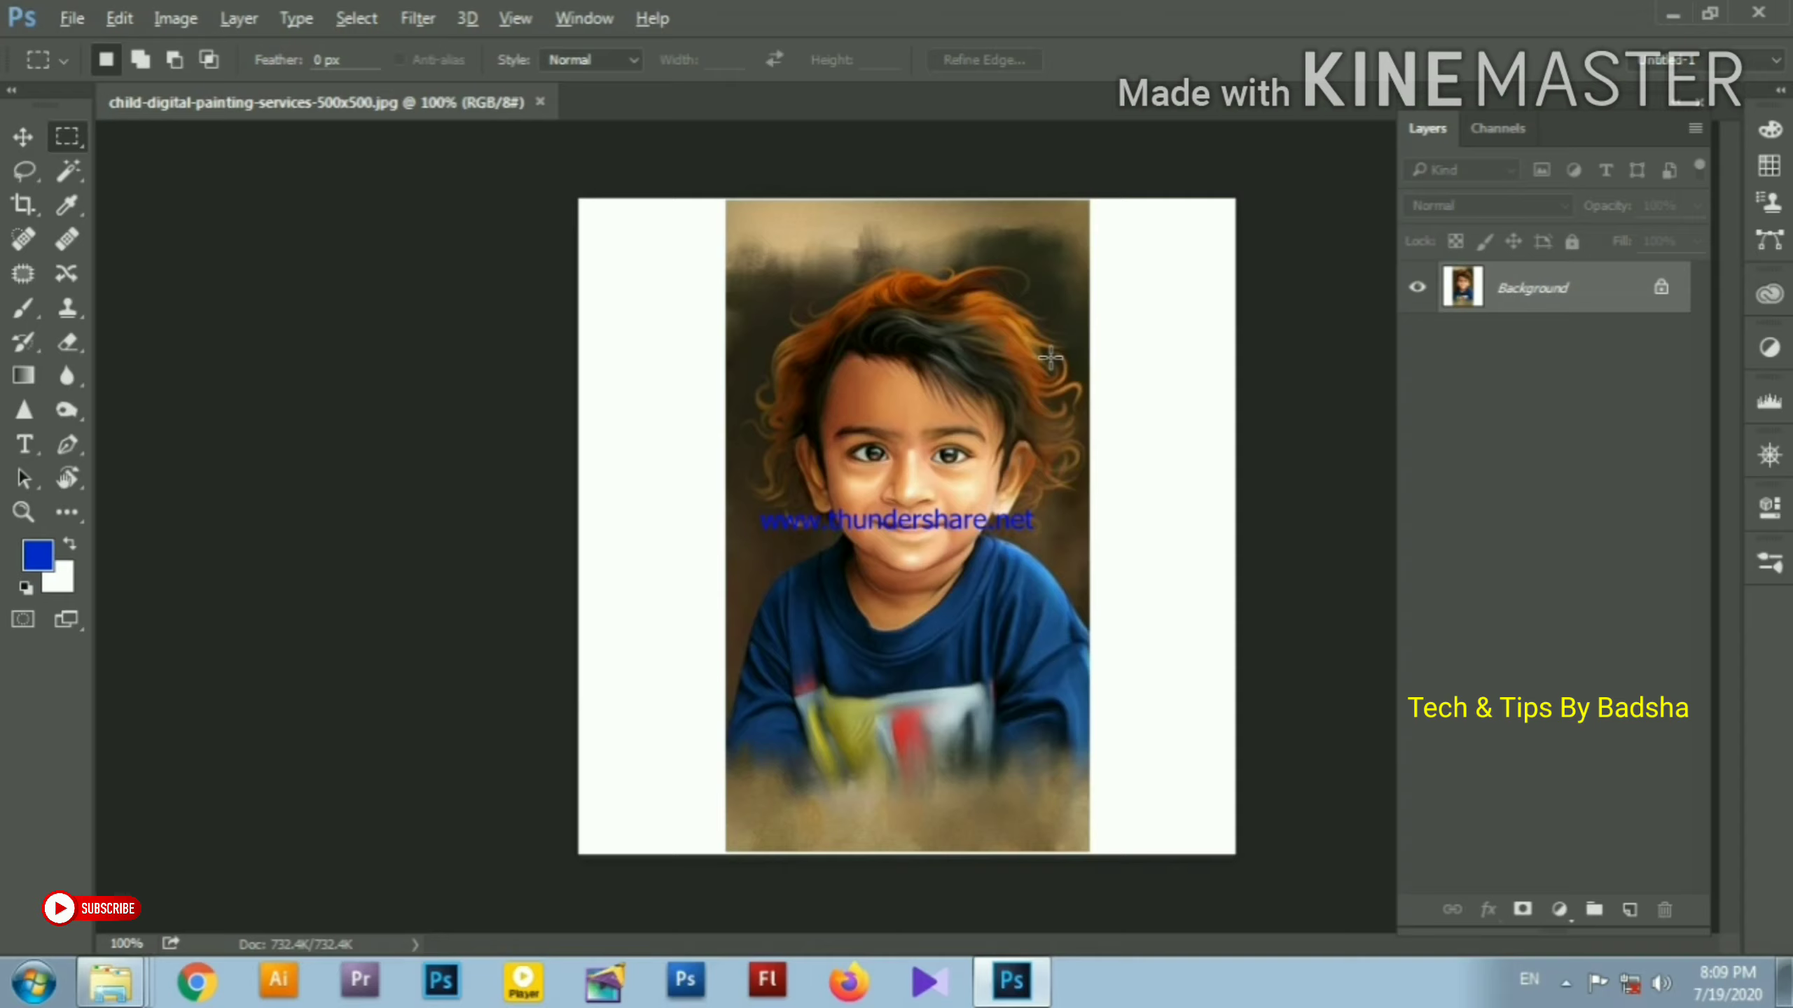
key(alt+BackSpace)
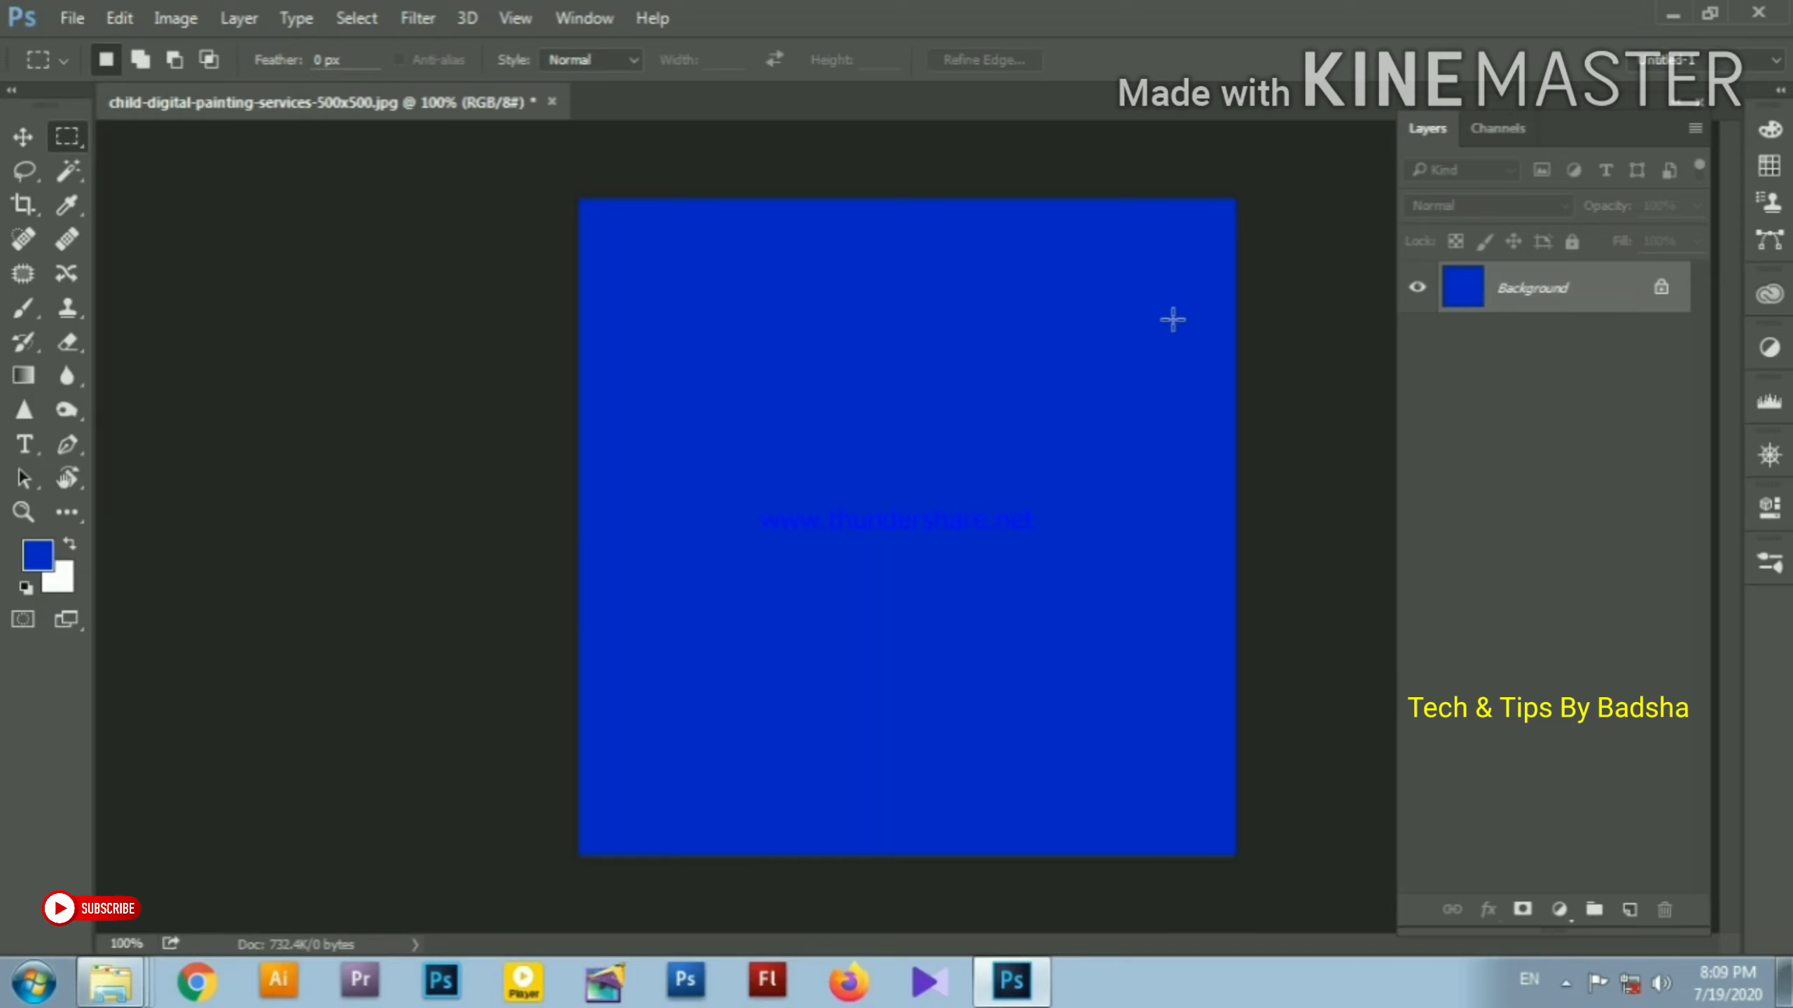
key(ctrl+z)
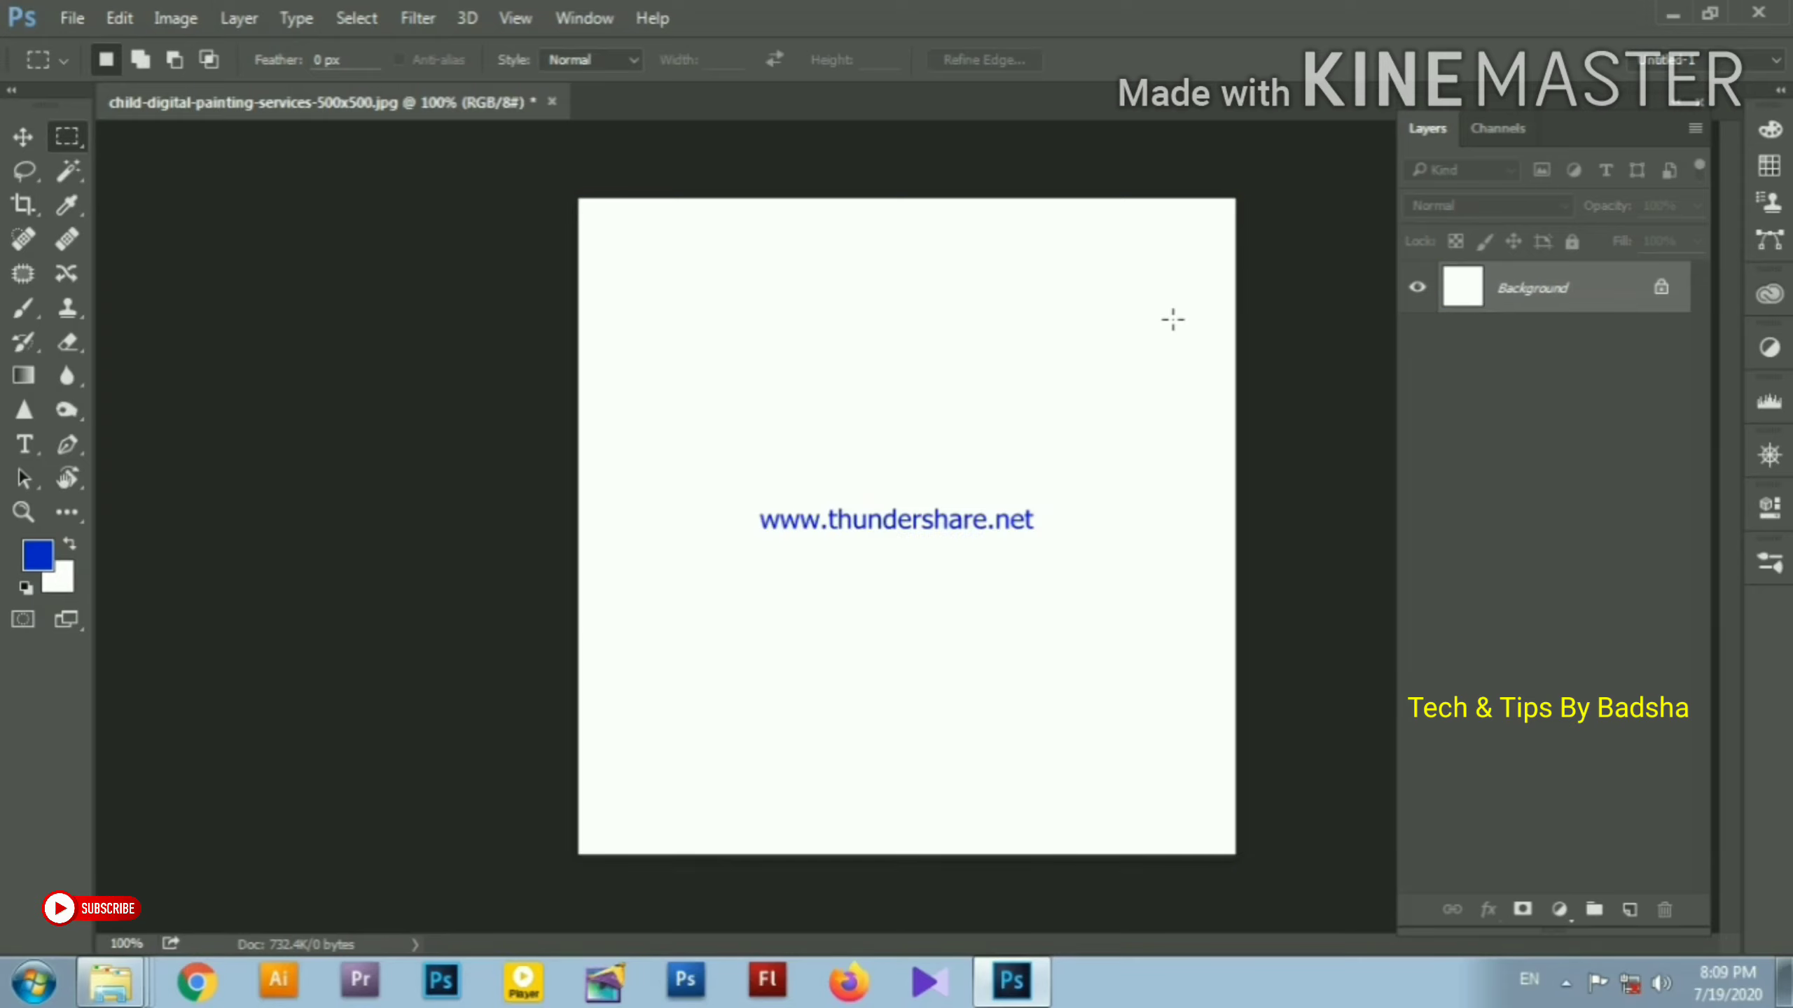
Add a new layer and fill a rectangular selection near the canvas's upper-left corner with green #00eb11 as the foreground color
click(1630, 910)
drag(632, 268, 831, 439)
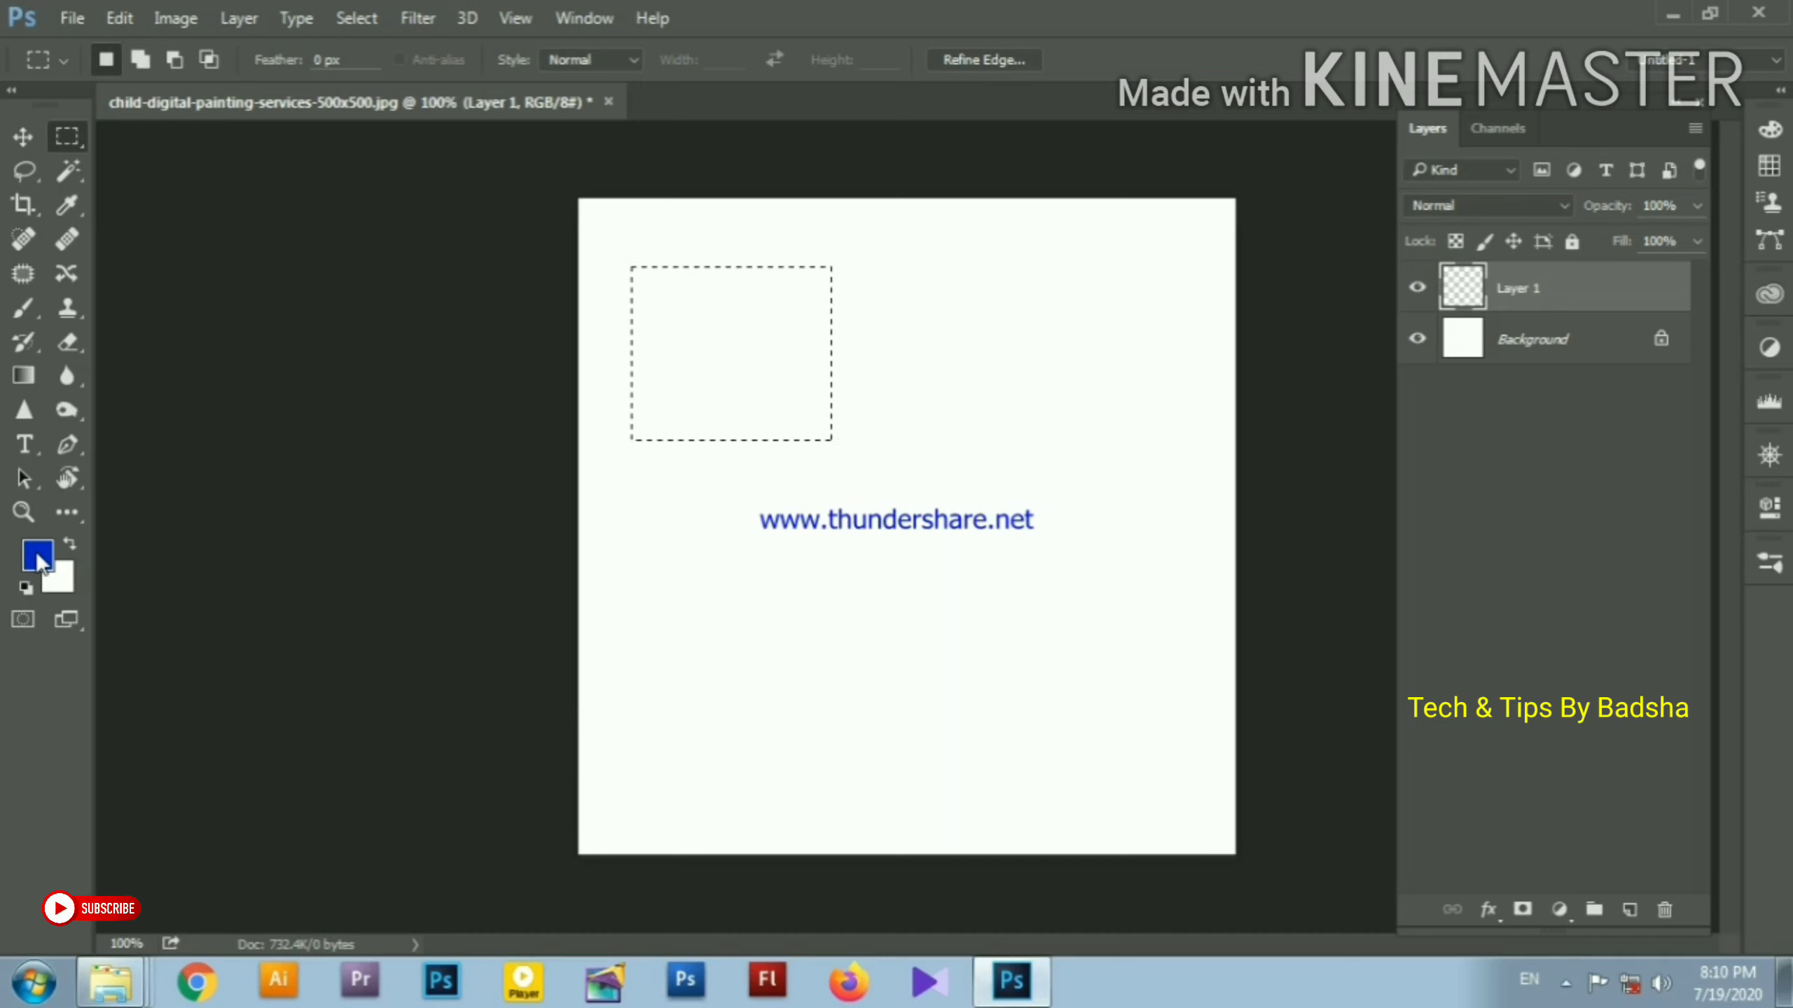
click(39, 561)
click(907, 149)
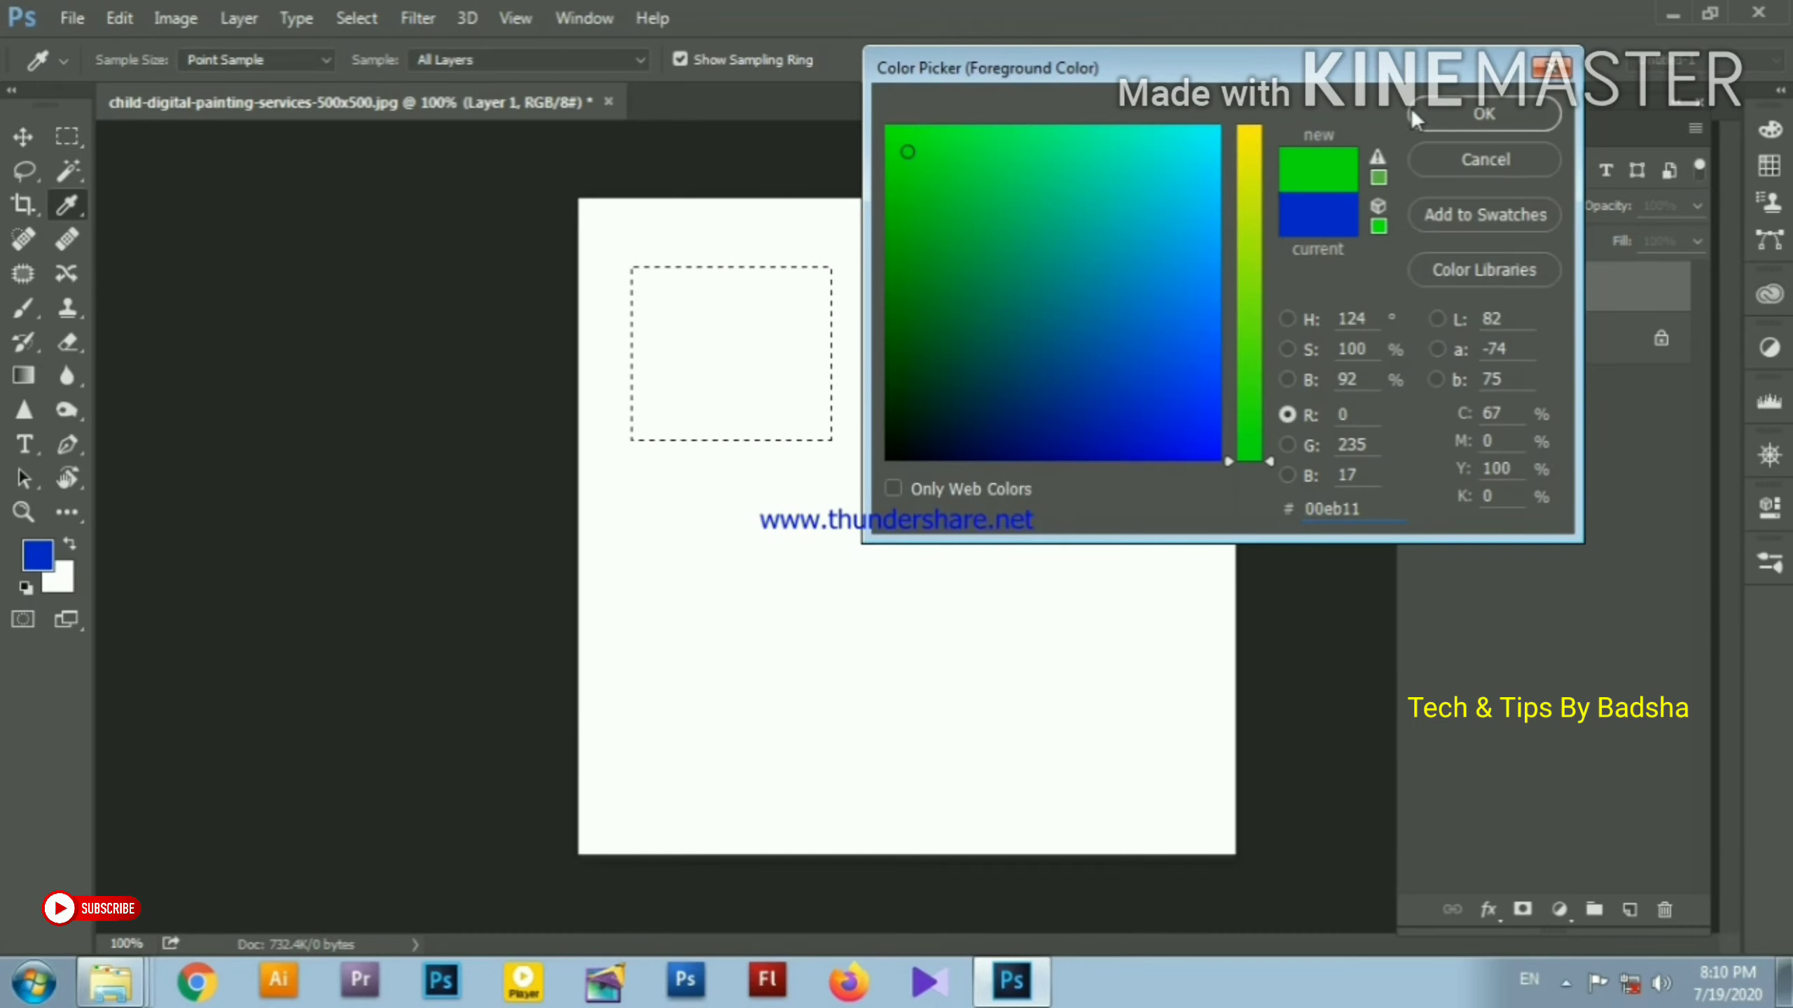
click(1432, 111)
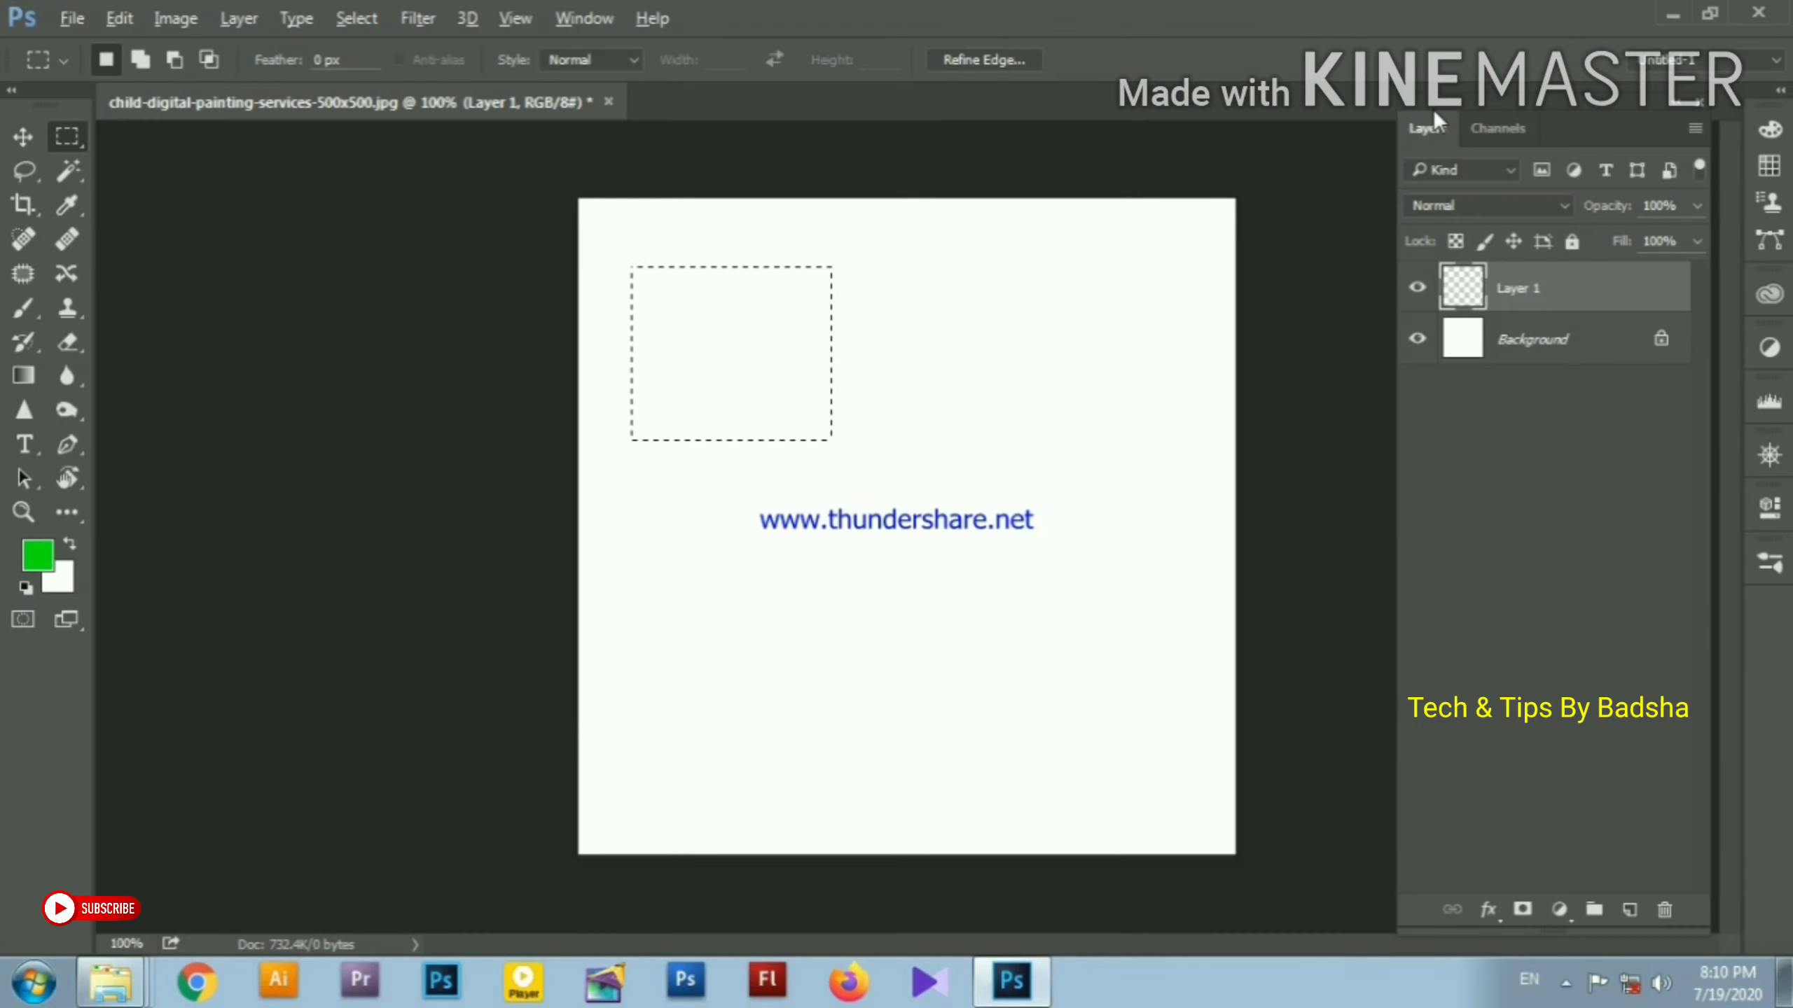
key(alt+BackSpace)
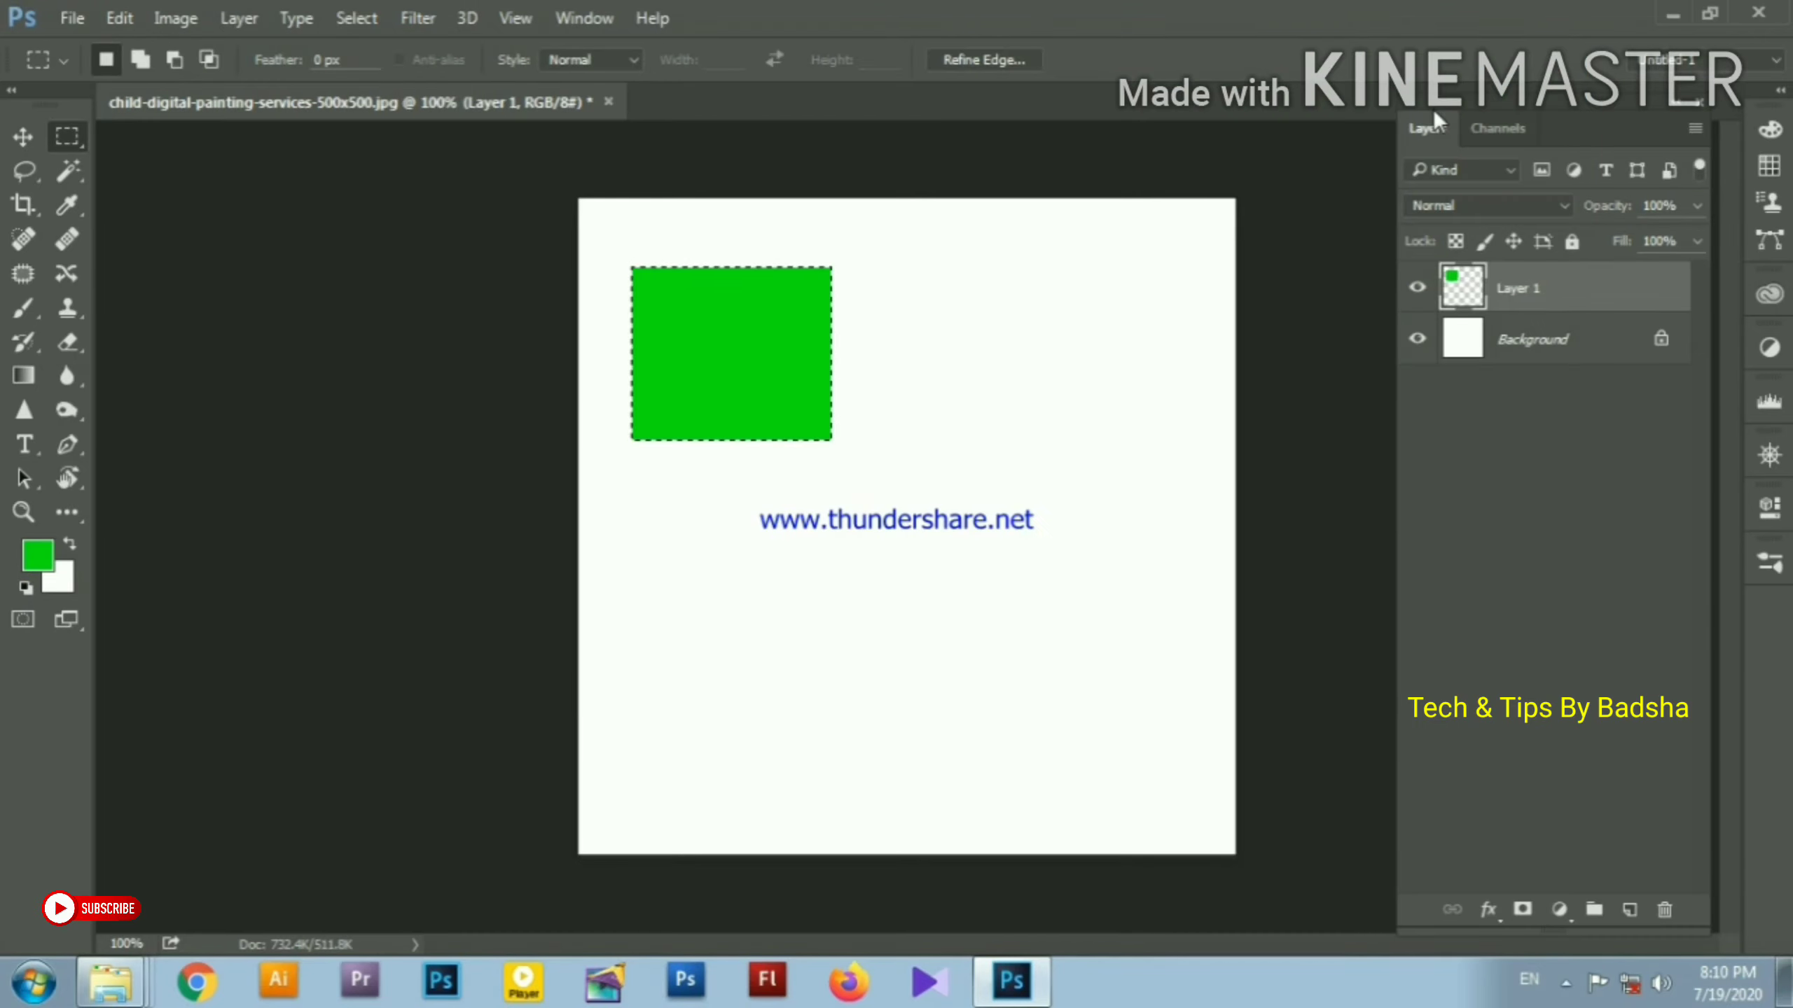
Deselect the rectangular selection around the green fill
click(114, 14)
click(146, 19)
click(340, 21)
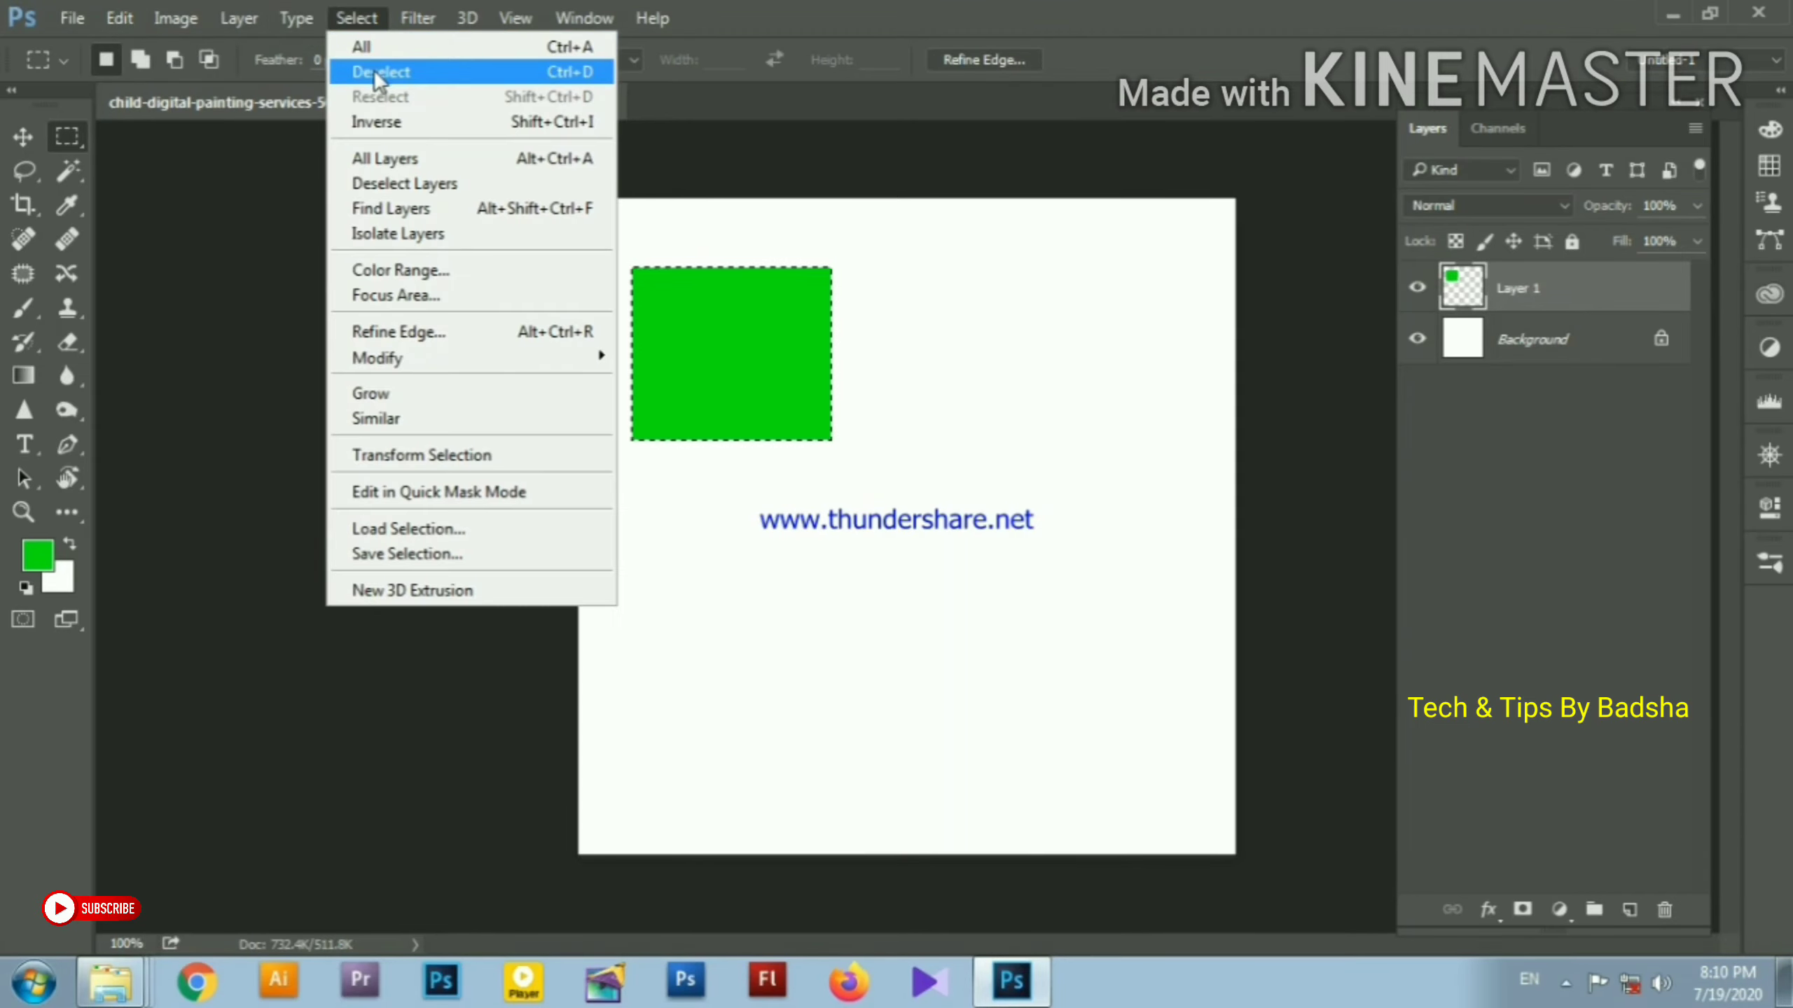
click(378, 73)
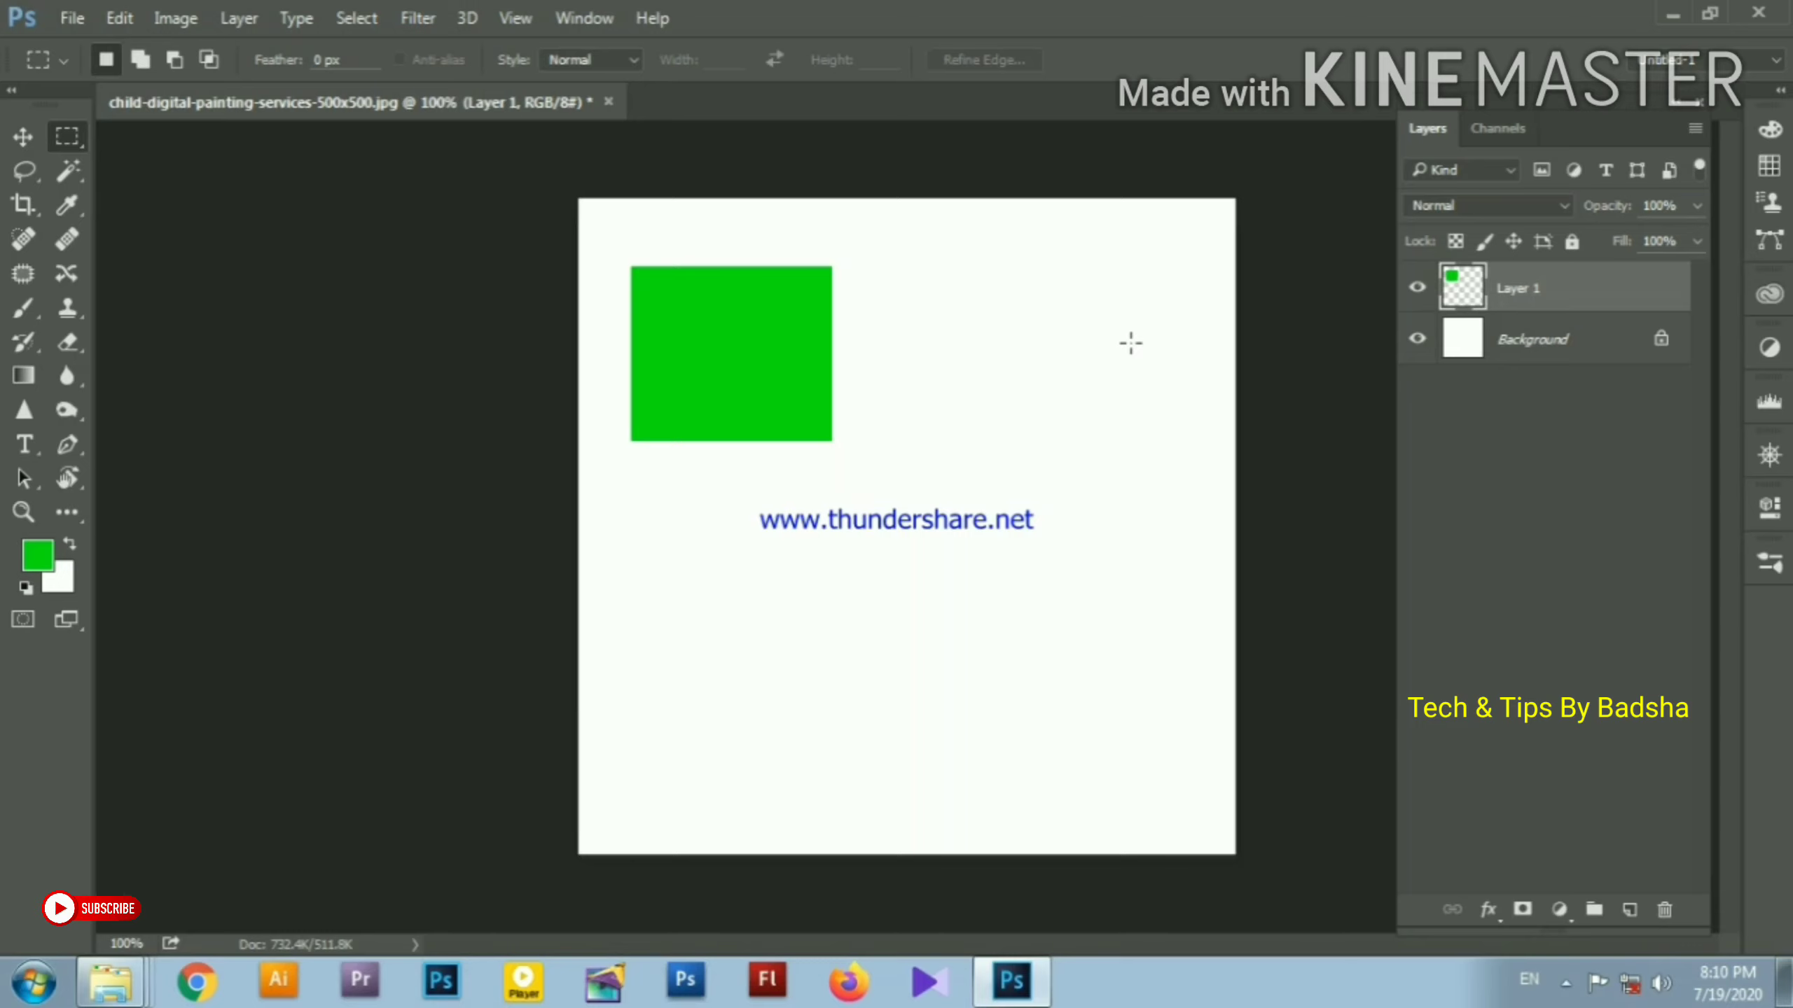
Revert the image to its originally opened version and check the Revert command again
click(61, 21)
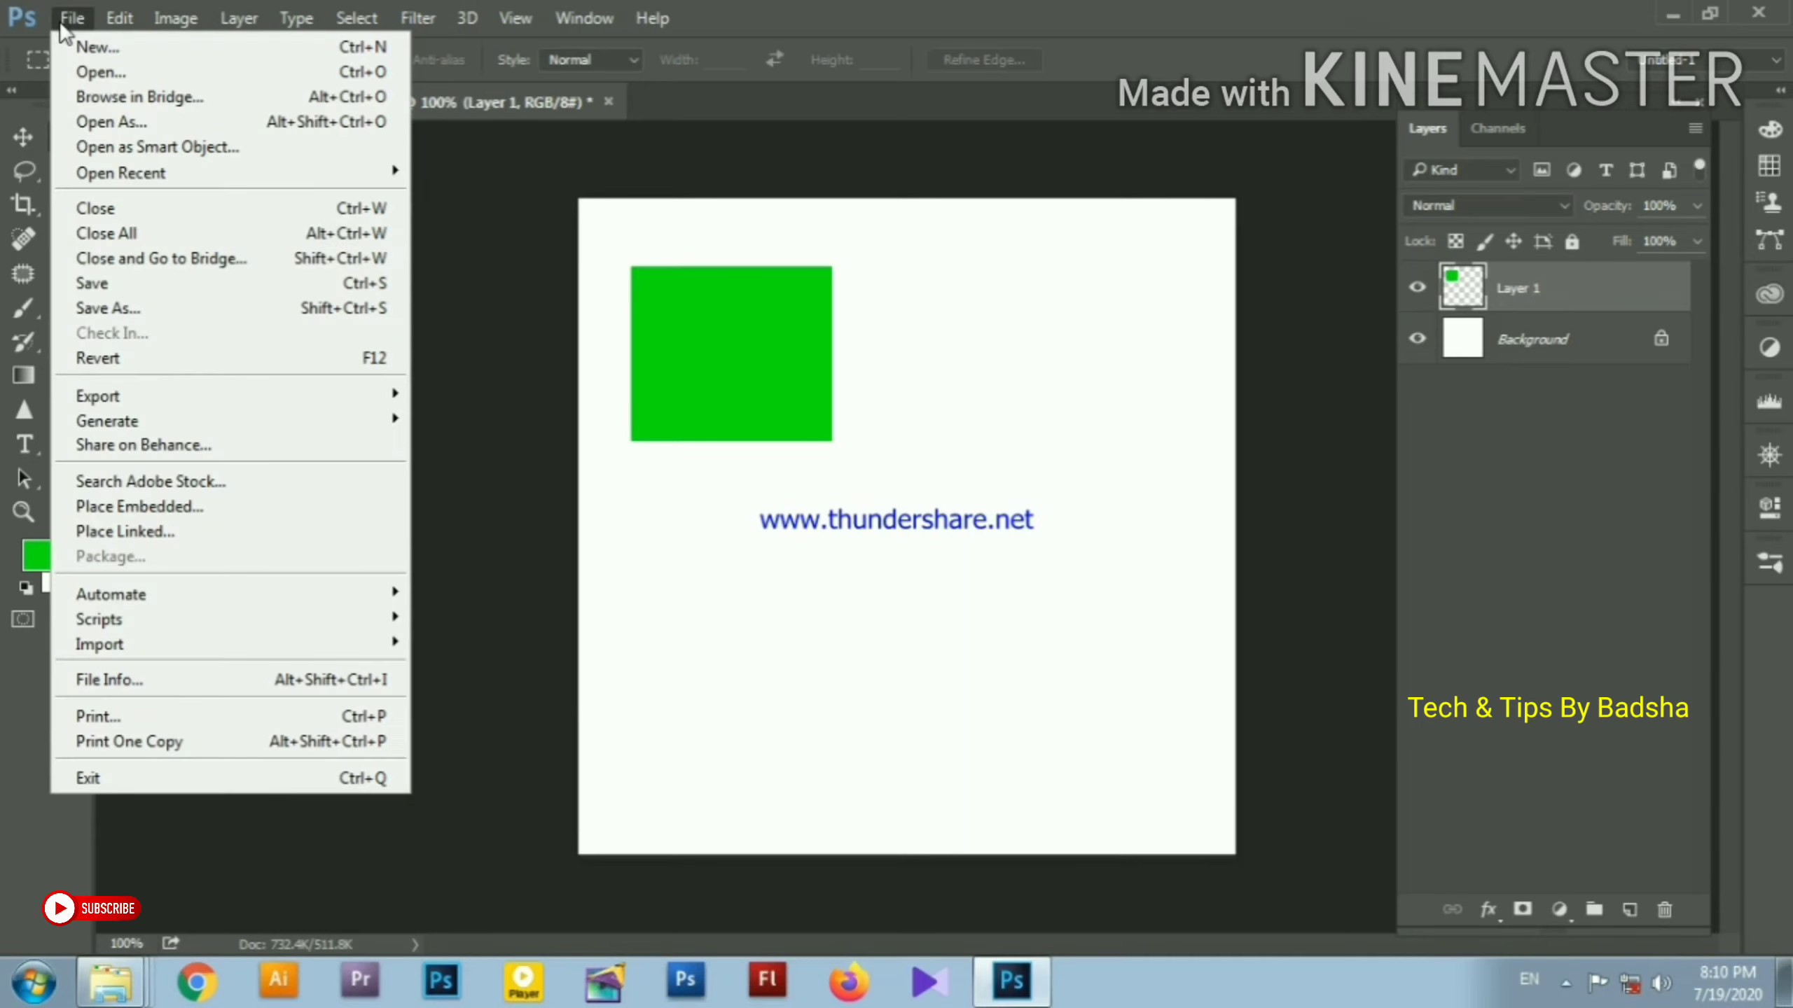
click(210, 357)
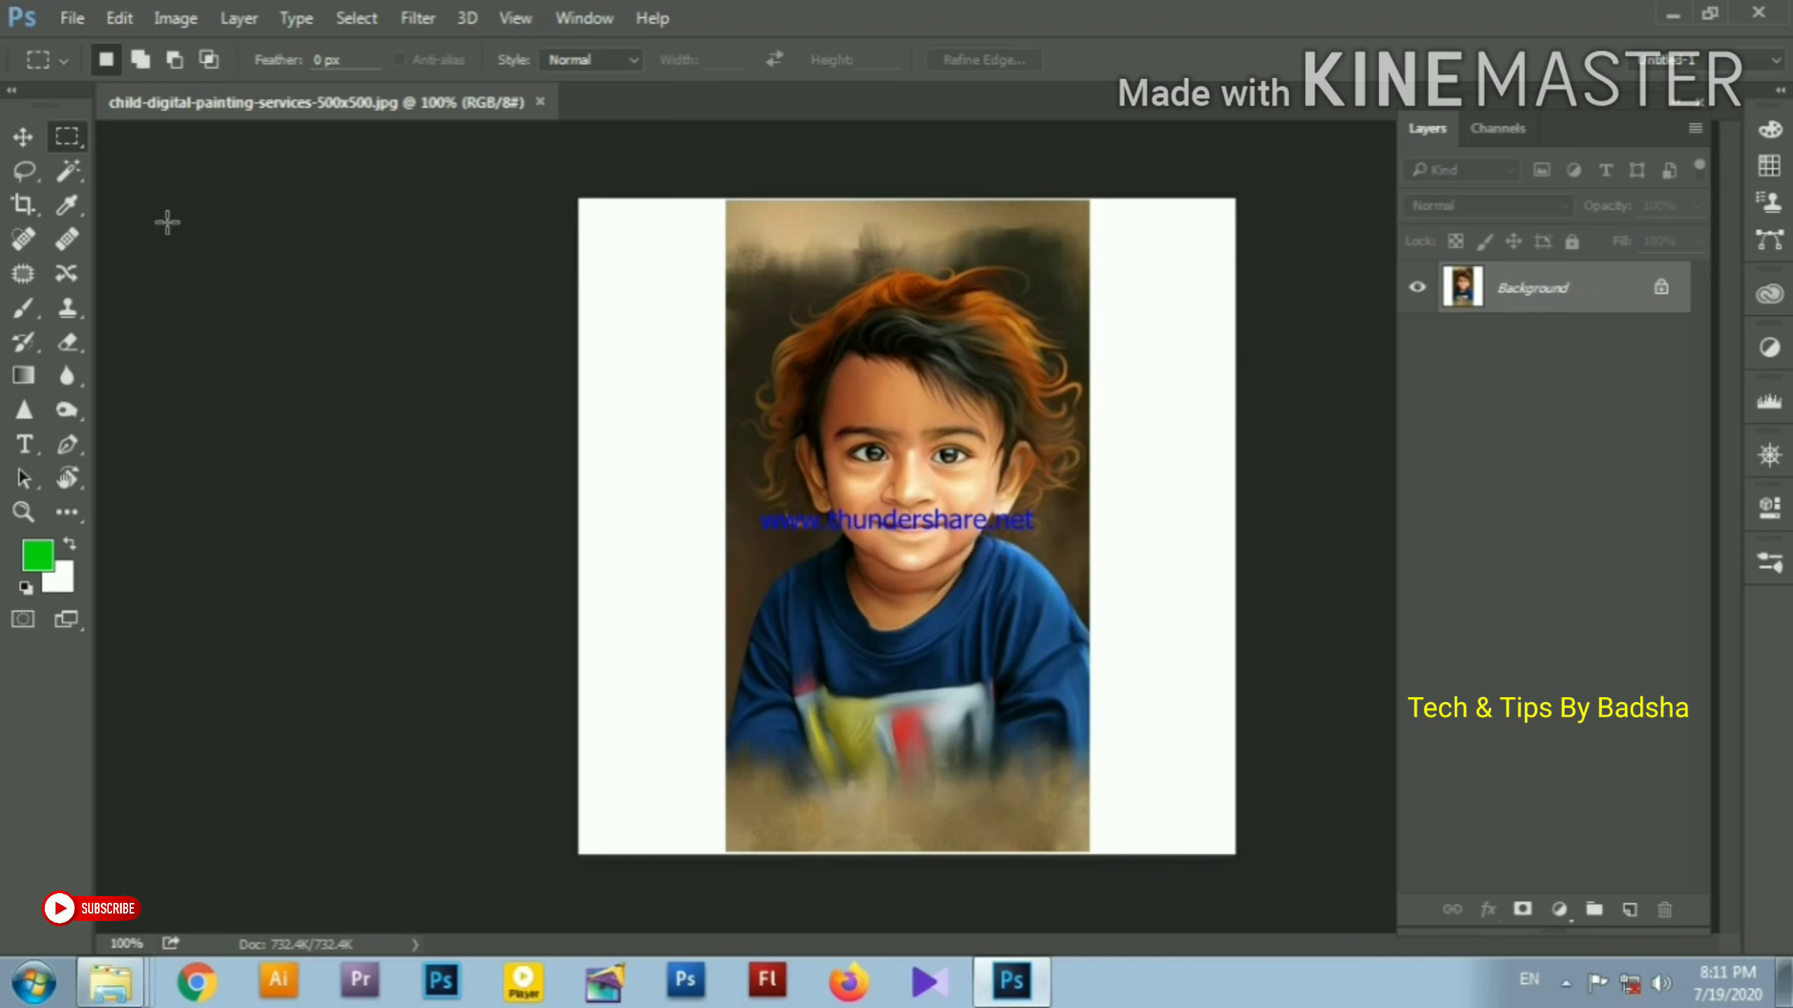
click(67, 19)
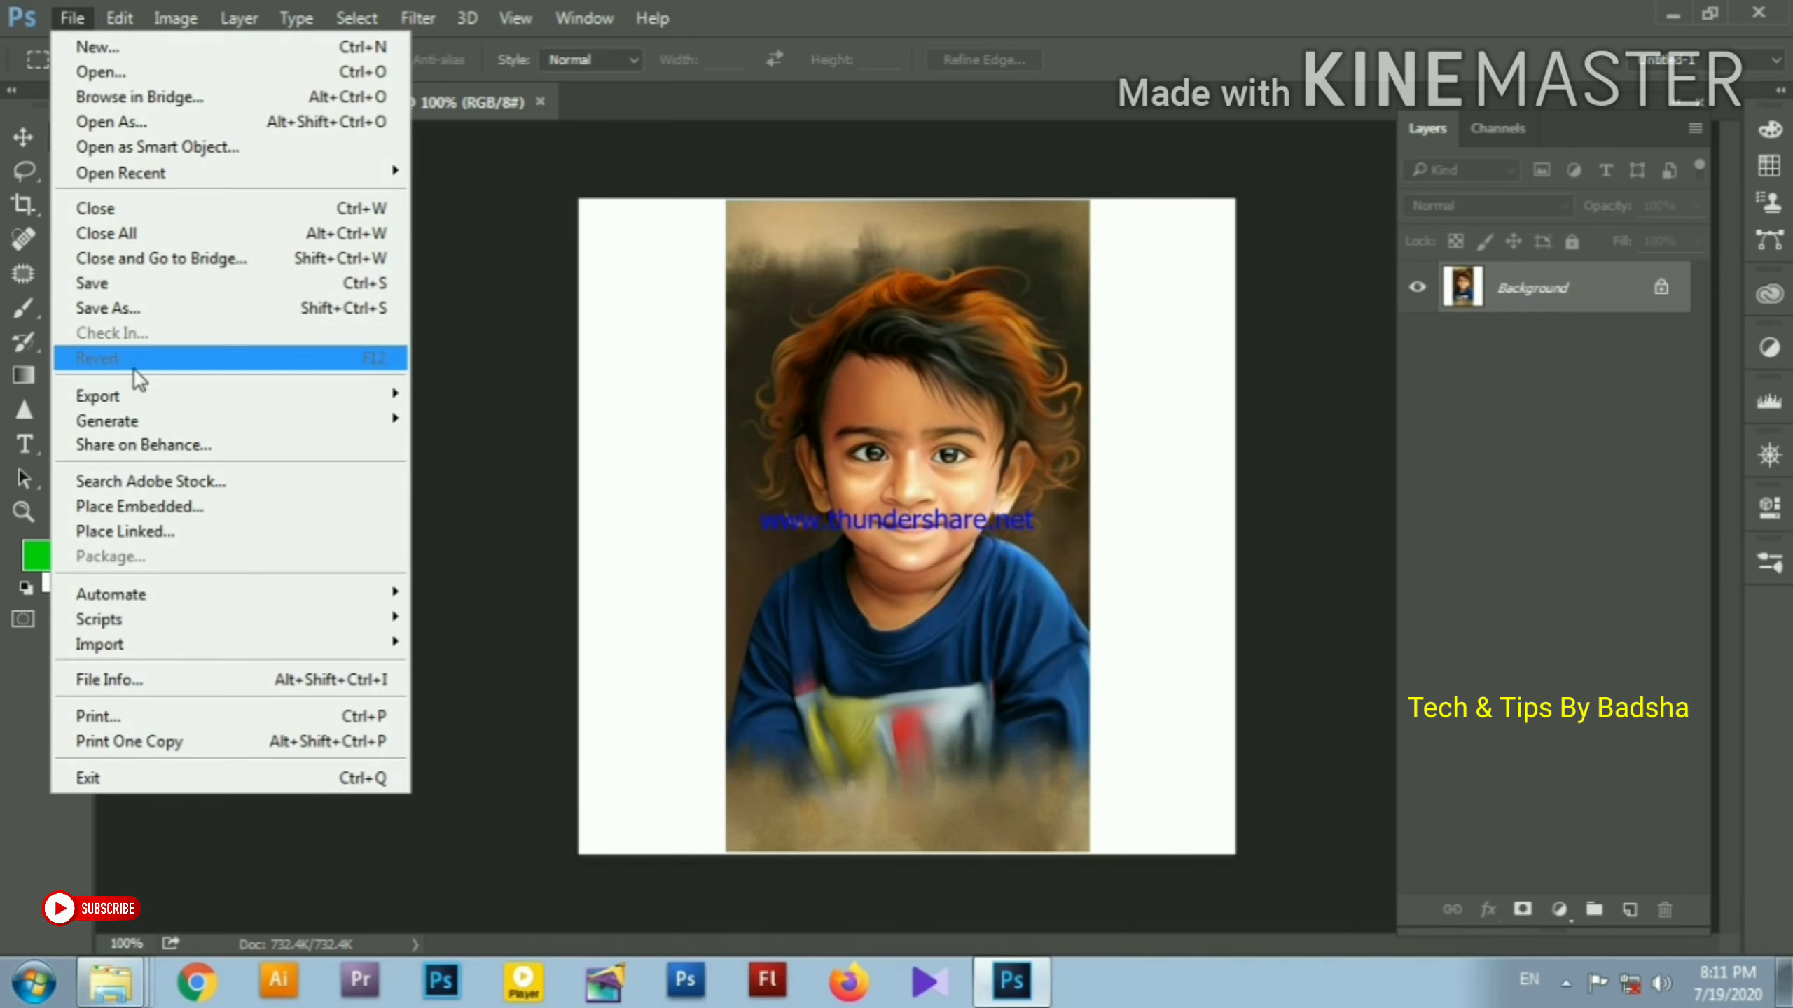